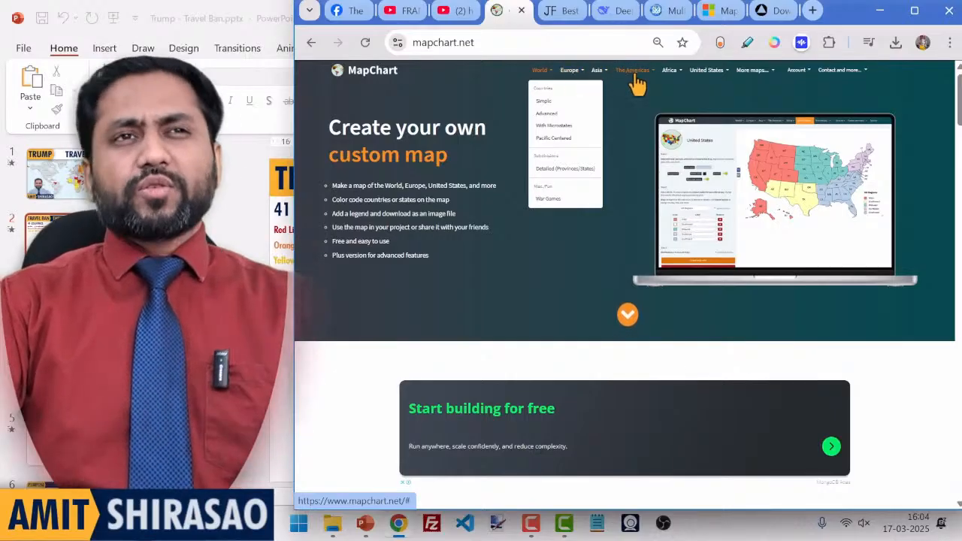
Step: Open the simple world countries map and bring its coloring and legend options into view
click(545, 103)
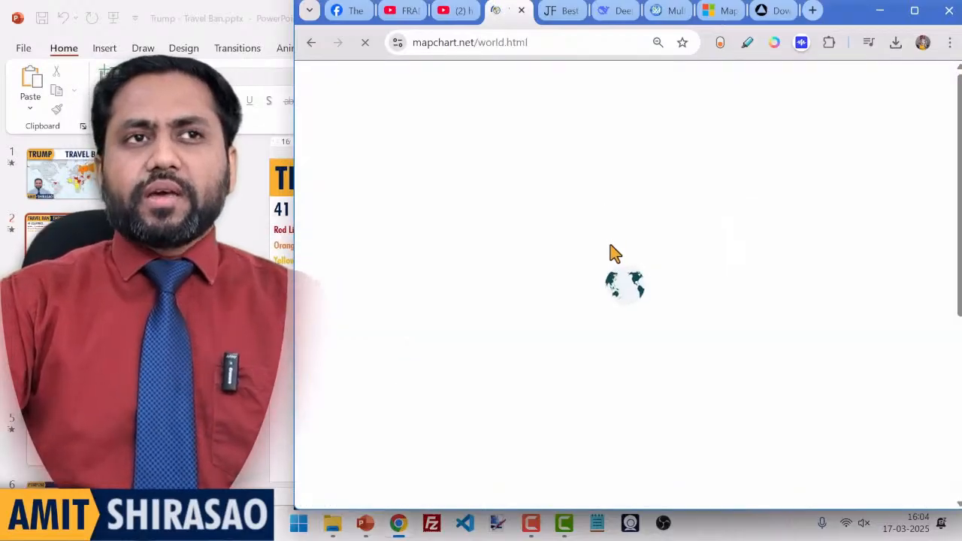
scroll(639, 368, down, 3)
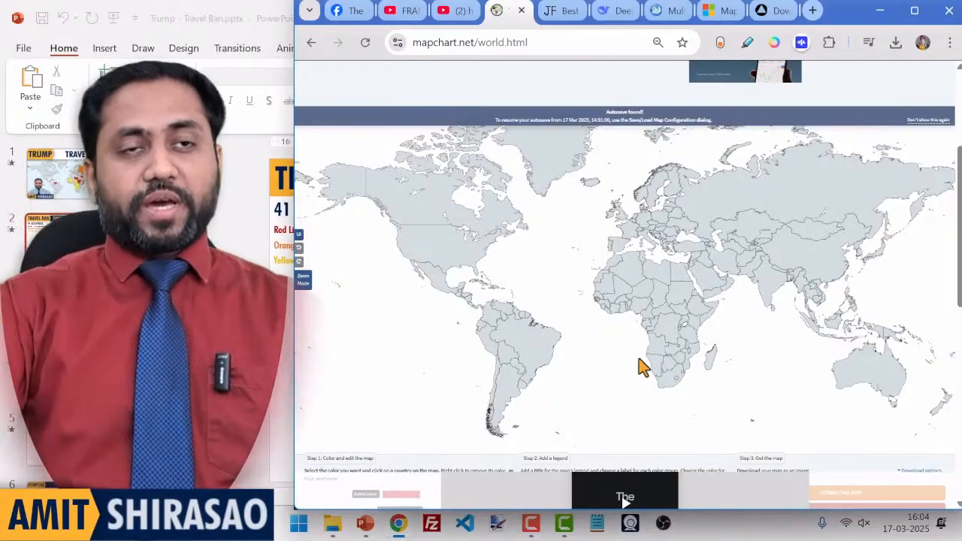
scroll(642, 366, down, 1)
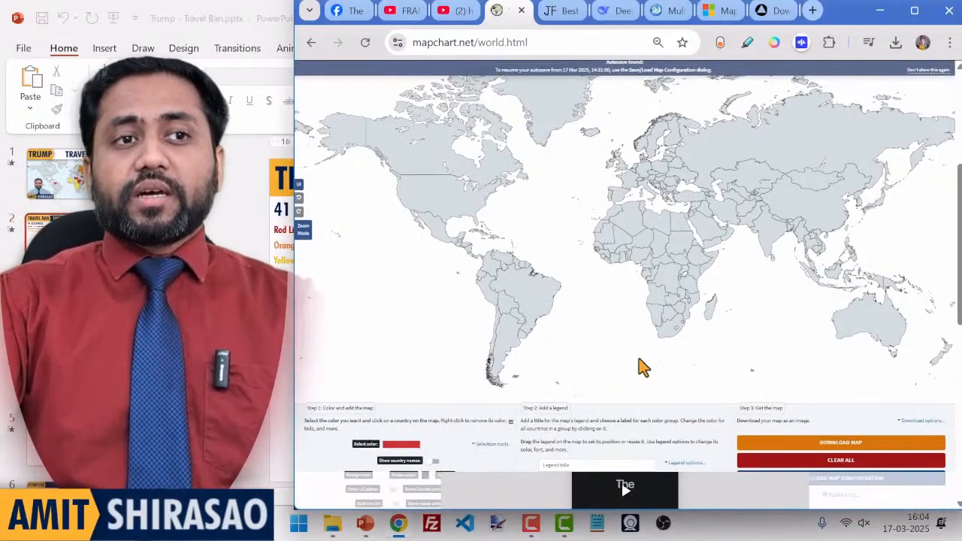
scroll(642, 366, down, 2)
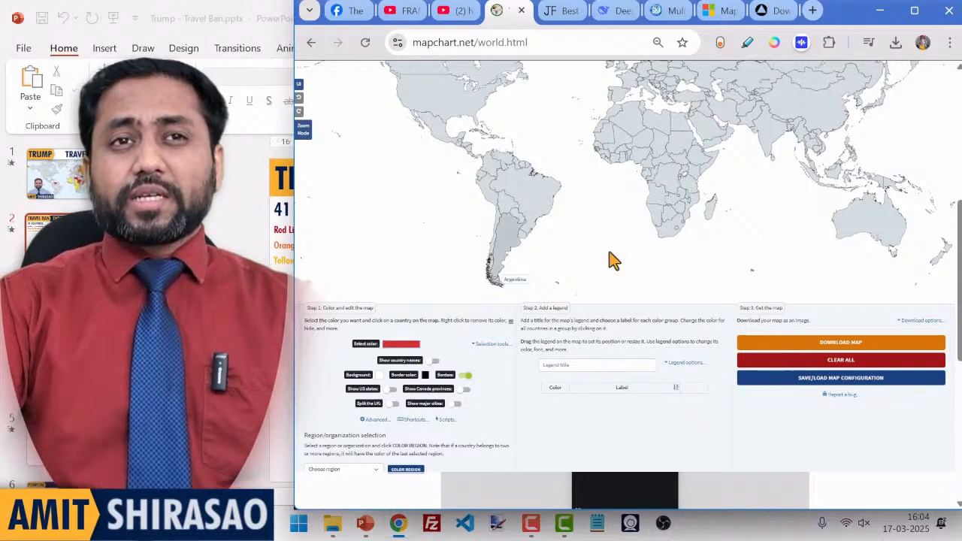
Step: Color China, Russia, North Korea and Vietnam red on the world map
scroll(639, 267, up, 1)
click(818, 208)
click(824, 120)
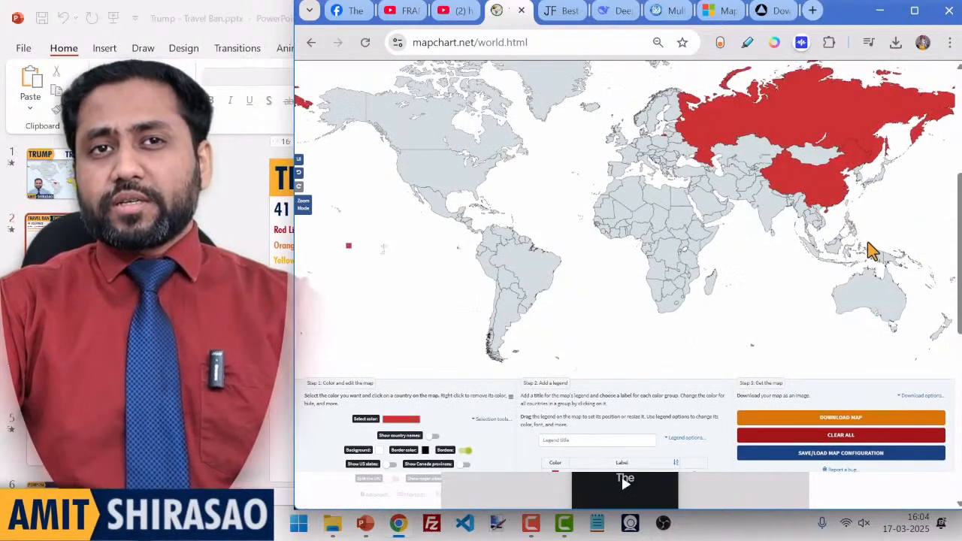
click(859, 174)
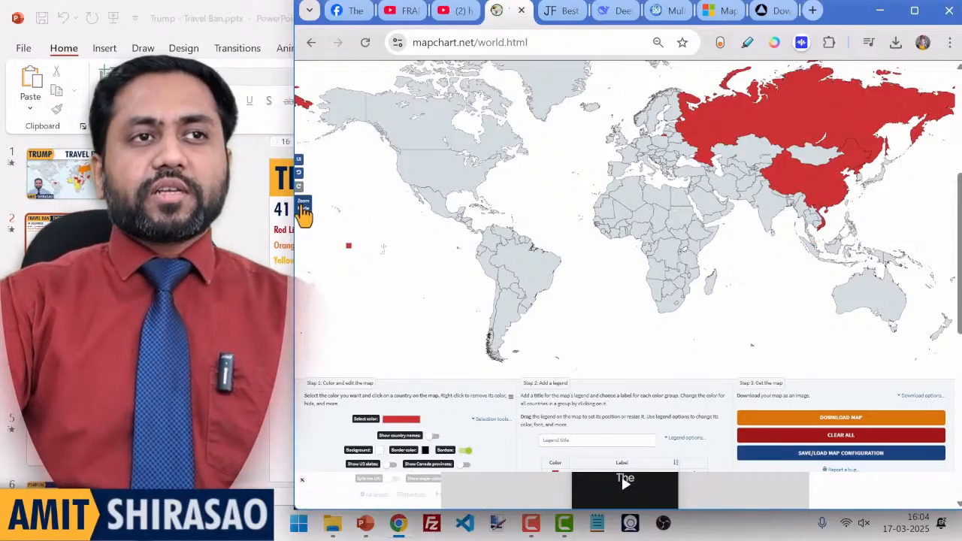
Step: Turn on zoom mode and enlarge the map around India and Southeast Asia
click(302, 204)
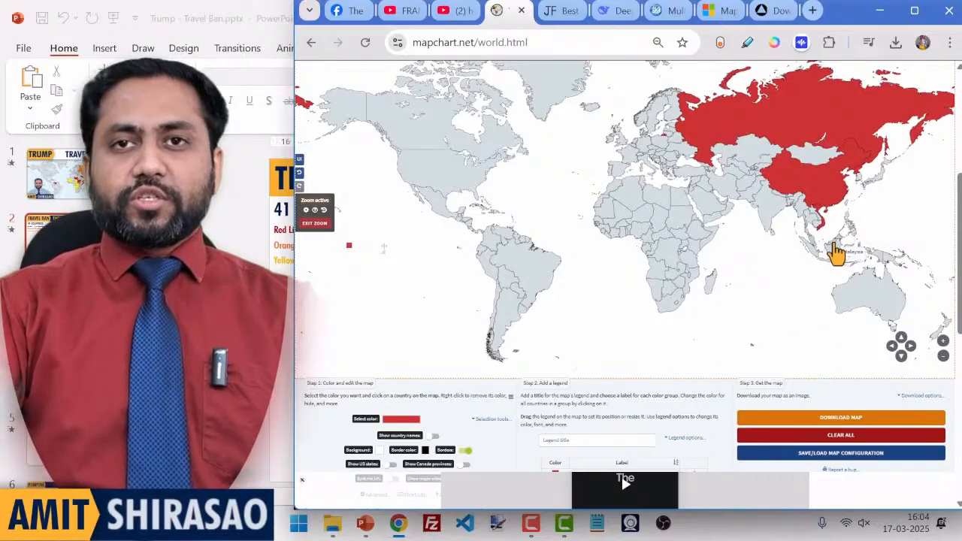
scroll(830, 225, up, 5)
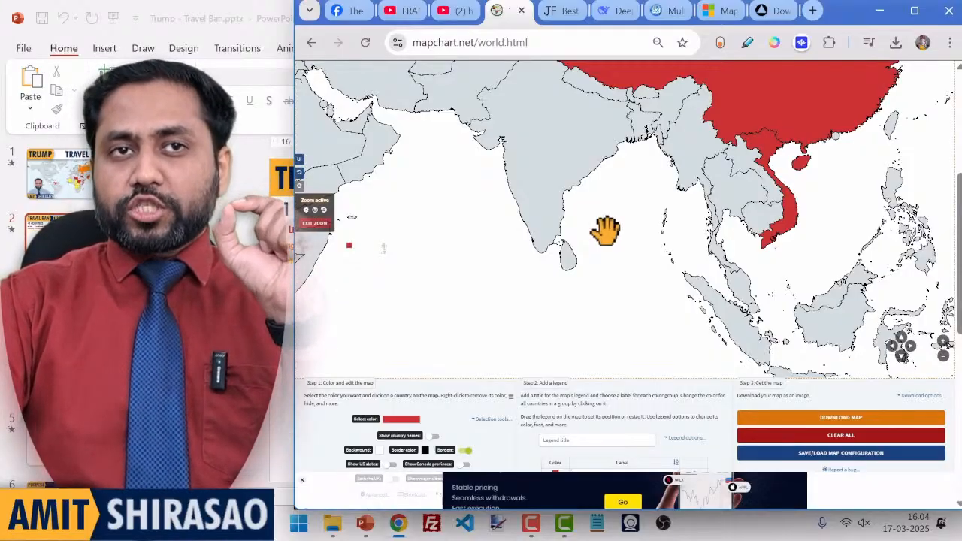
drag(605, 231, 554, 293)
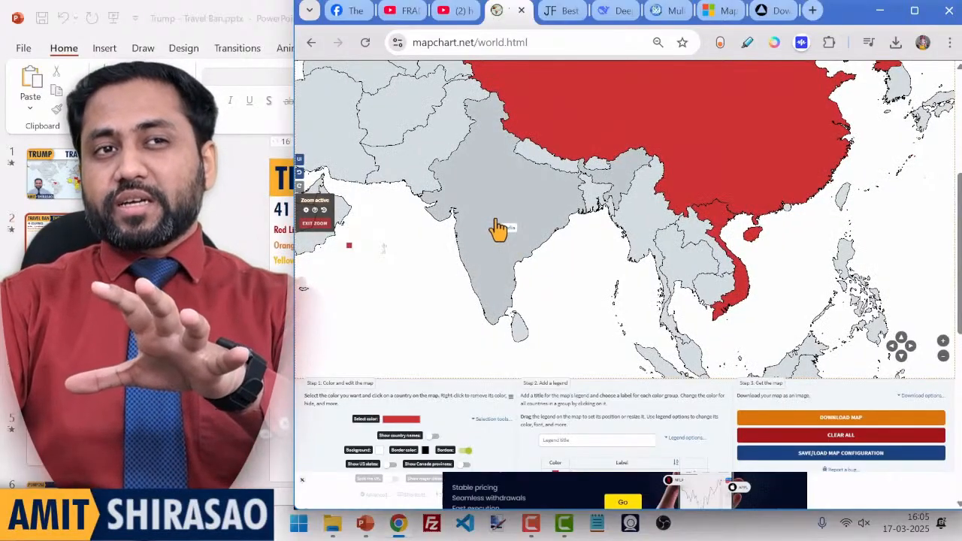
Step: Color India red and remove its paint again
click(496, 229)
drag(501, 229, 584, 242)
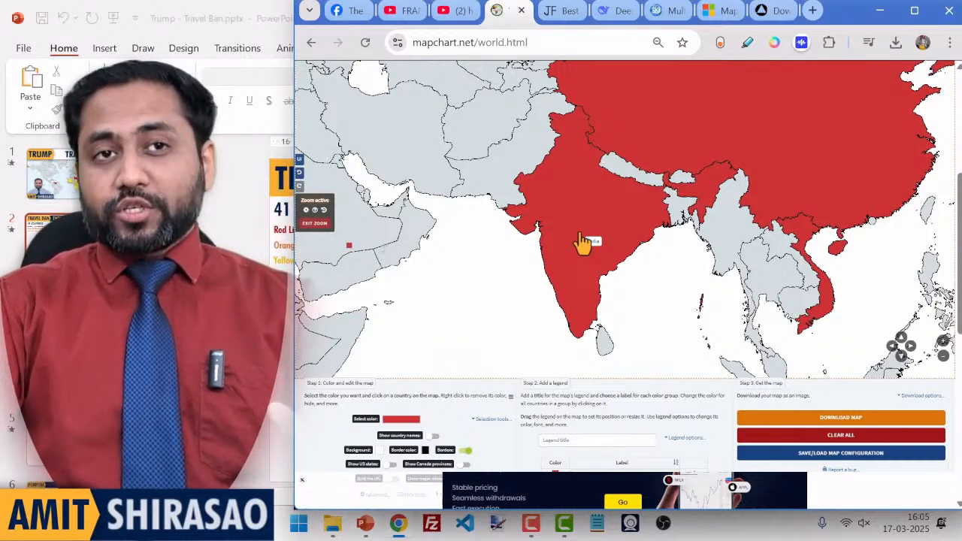
drag(475, 279, 461, 253)
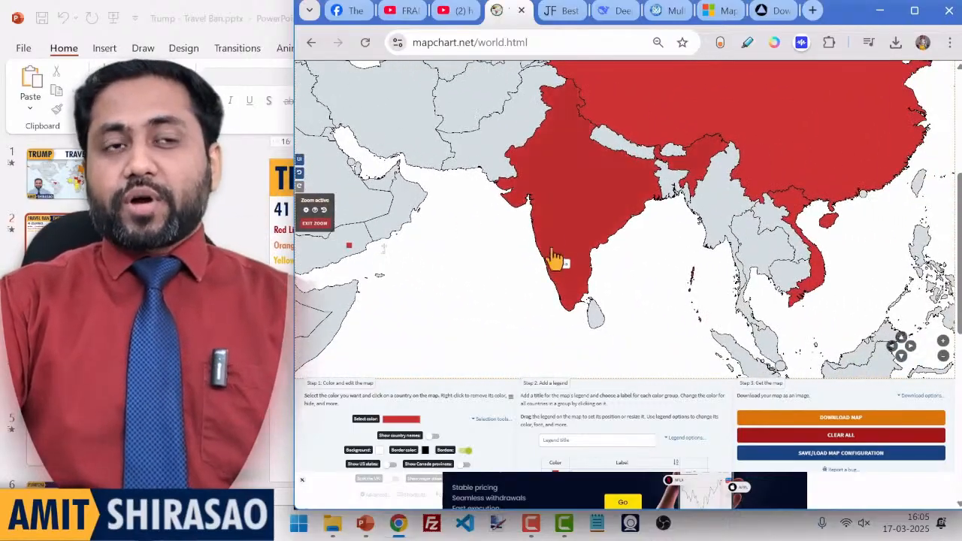
right_click(562, 193)
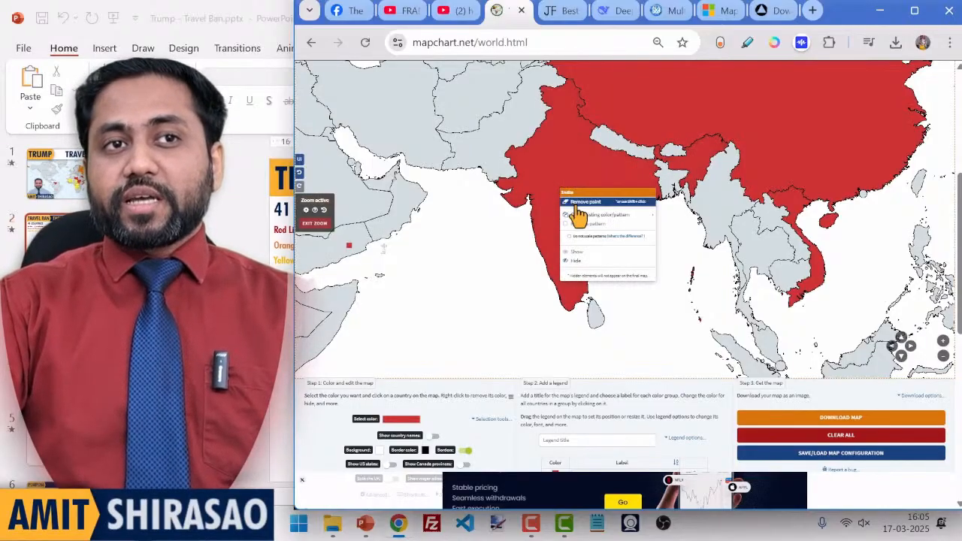
click(579, 203)
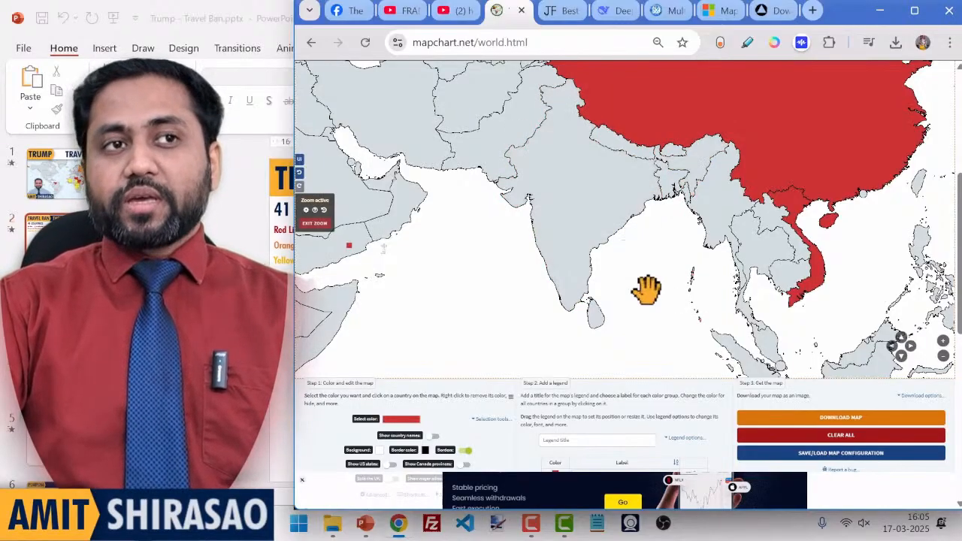
Step: Turn on country names for the map
scroll(504, 320, down, 3)
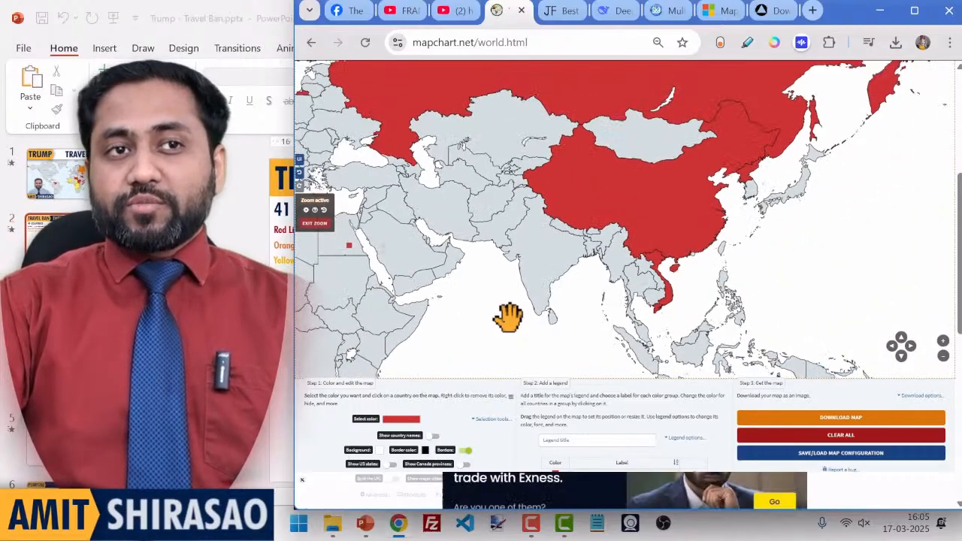
drag(496, 319, 721, 254)
scroll(721, 270, down, 2)
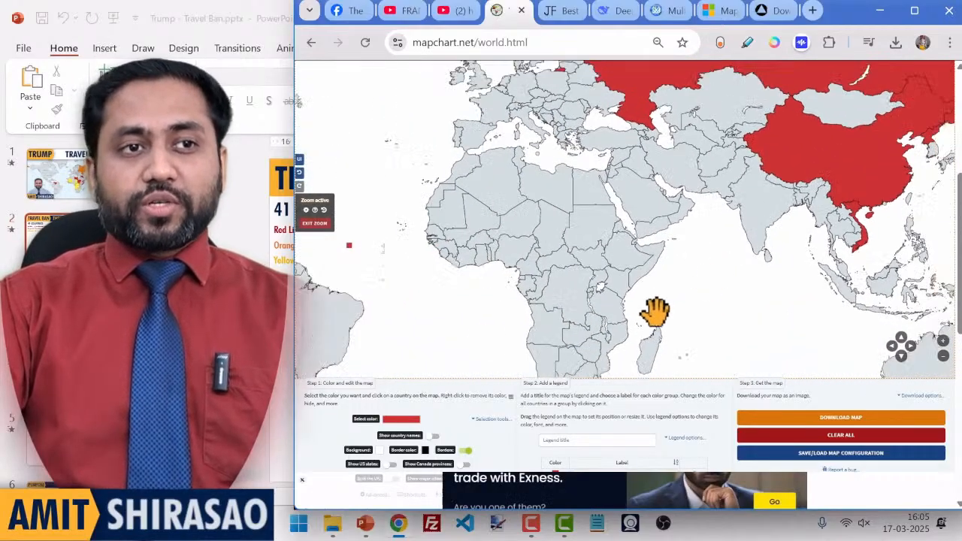
scroll(446, 396, down, 1)
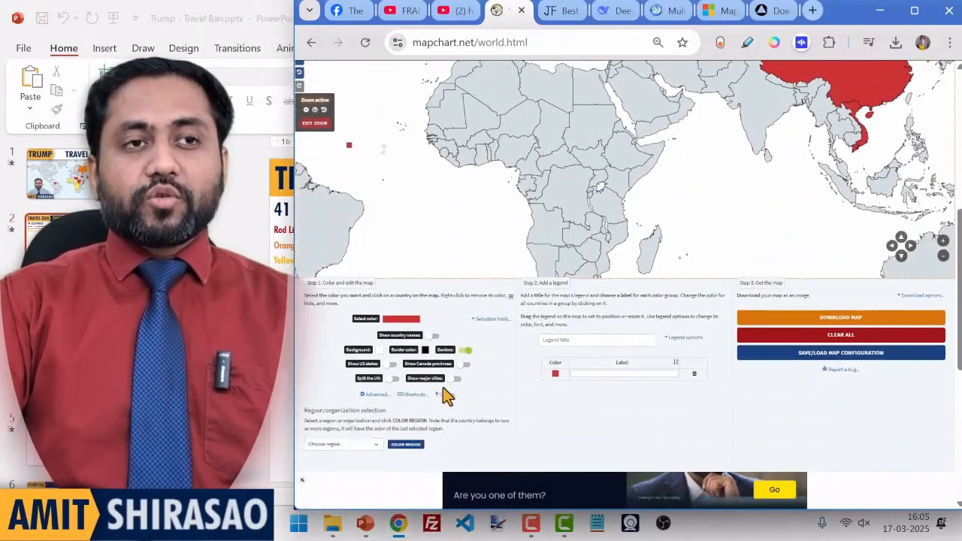
click(435, 337)
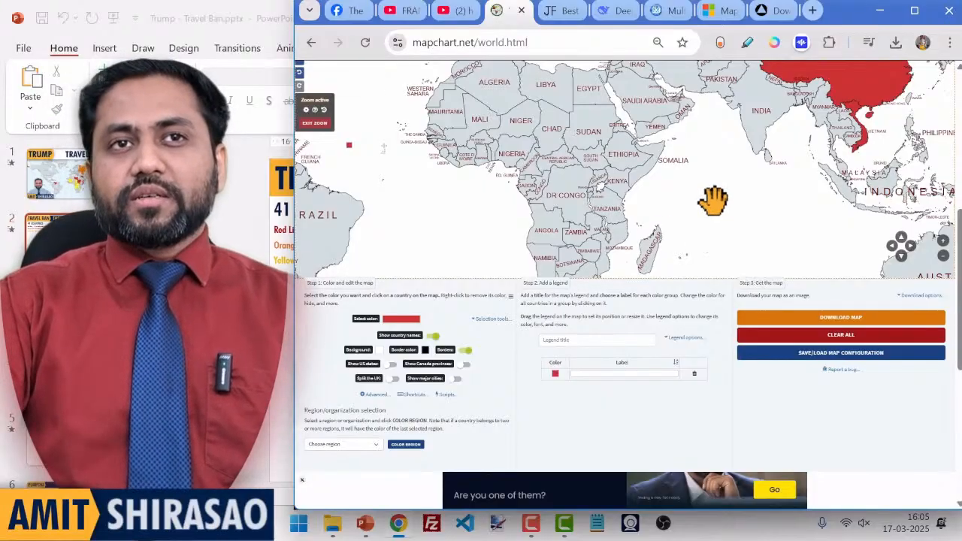
drag(713, 200, 712, 244)
scroll(706, 254, down, 2)
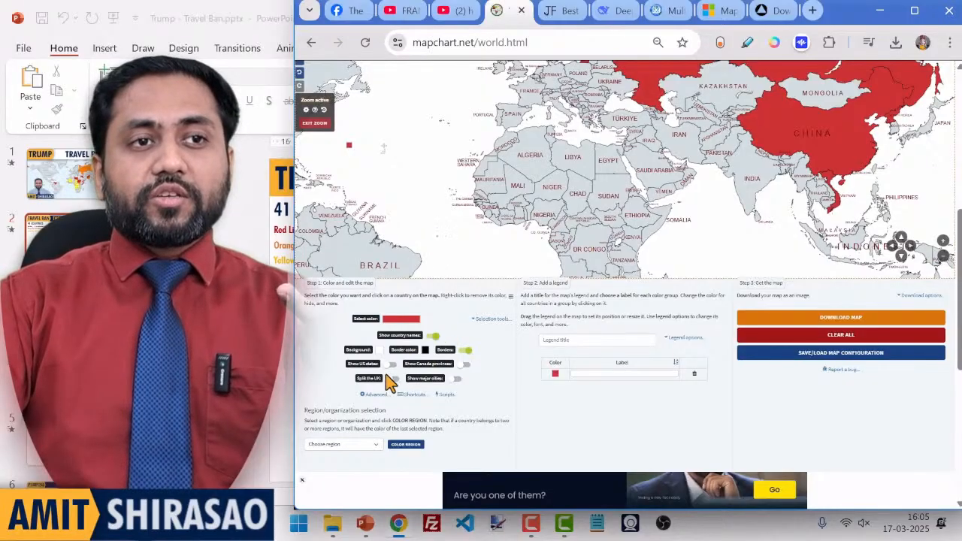
Step: Set the country names font to Impact in the advanced settings
click(376, 394)
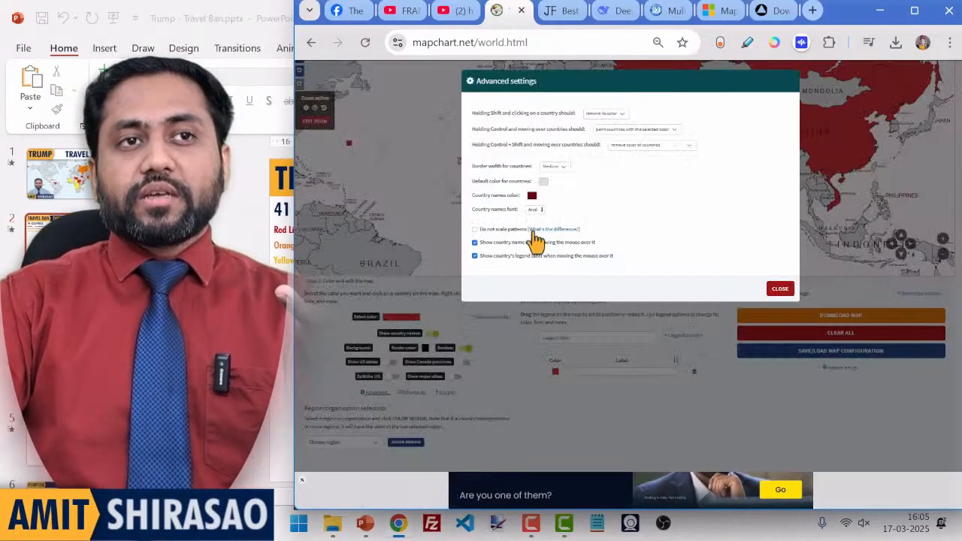
click(553, 167)
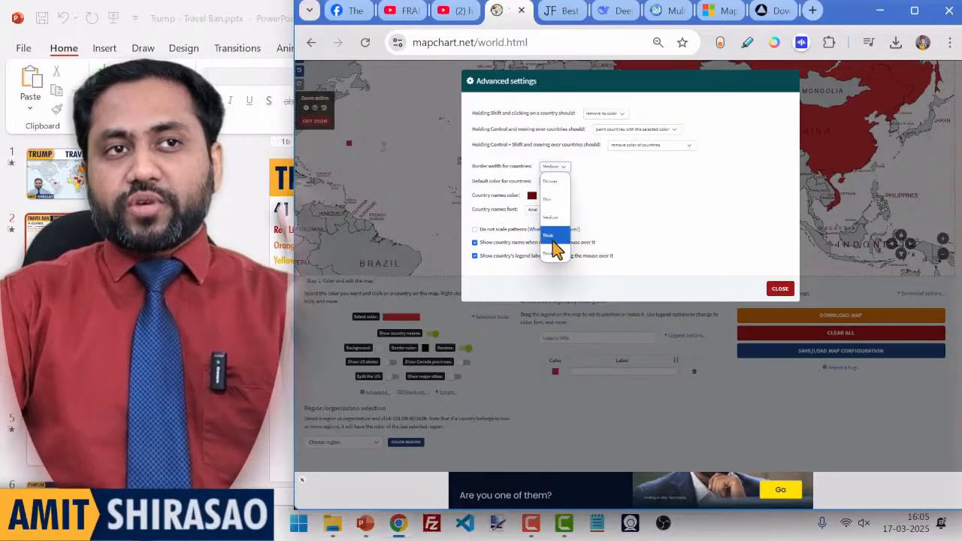
click(614, 188)
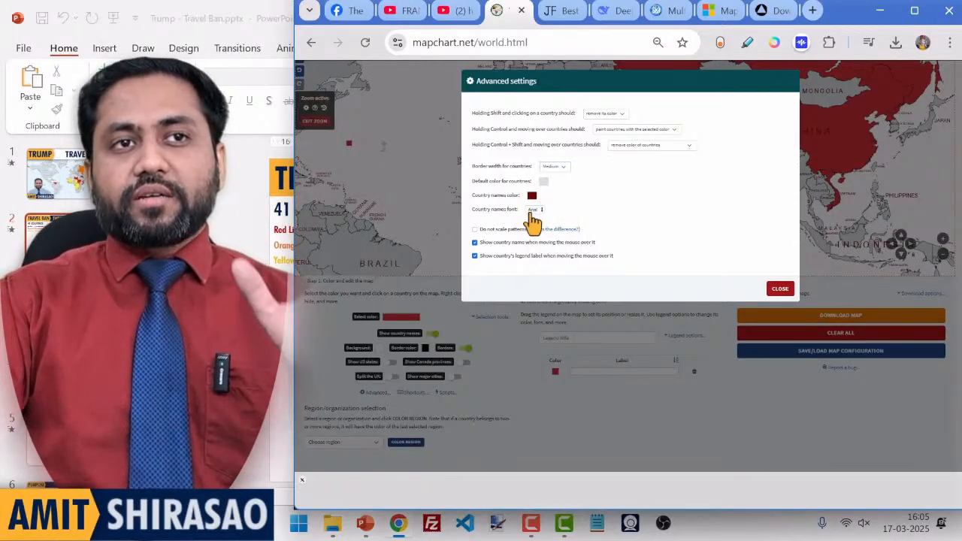
click(532, 212)
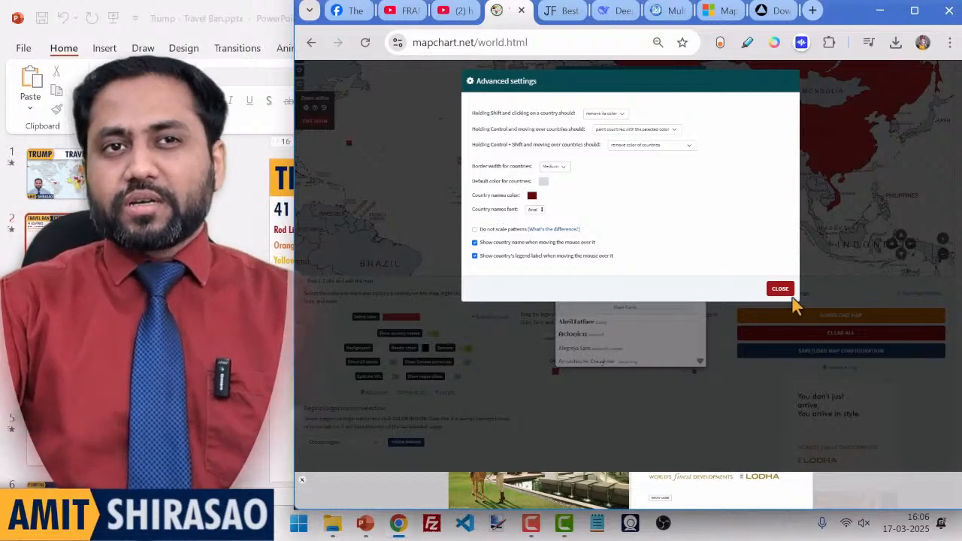
click(780, 291)
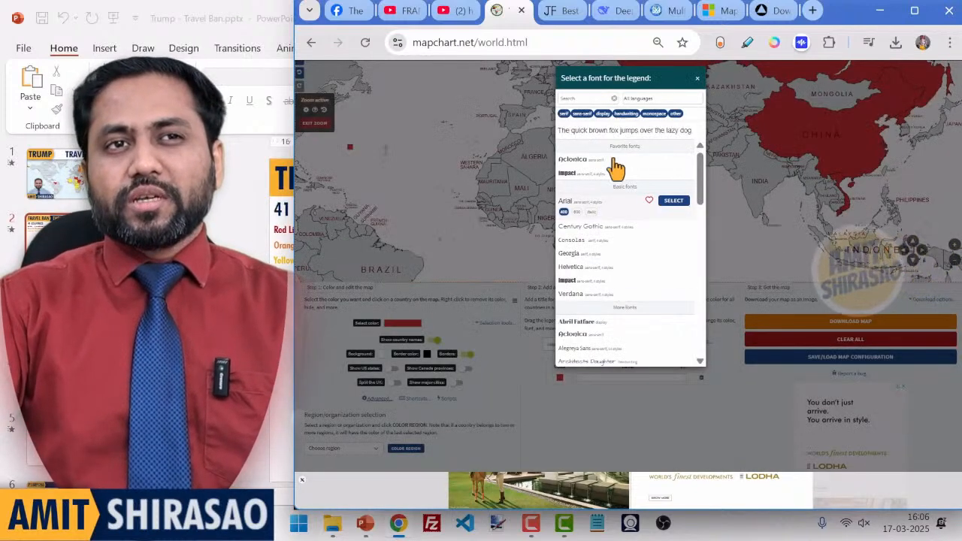
click(586, 283)
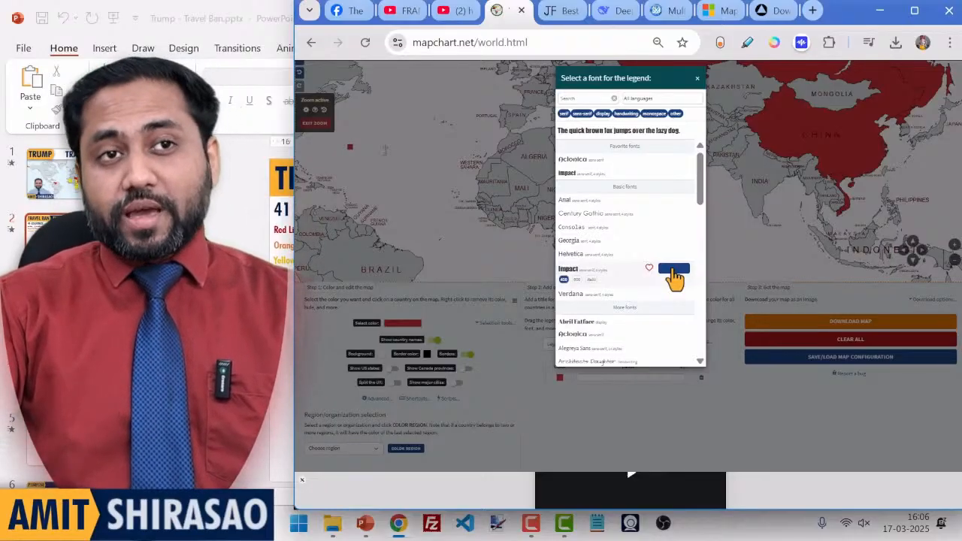
click(672, 271)
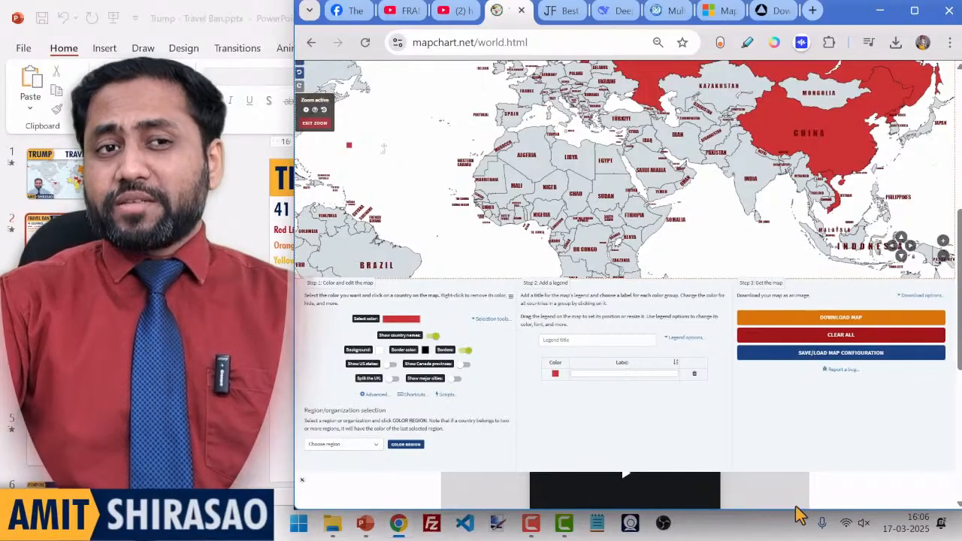
Step: Dismiss the advertisement banner and bring the labeled map fully into view
click(301, 483)
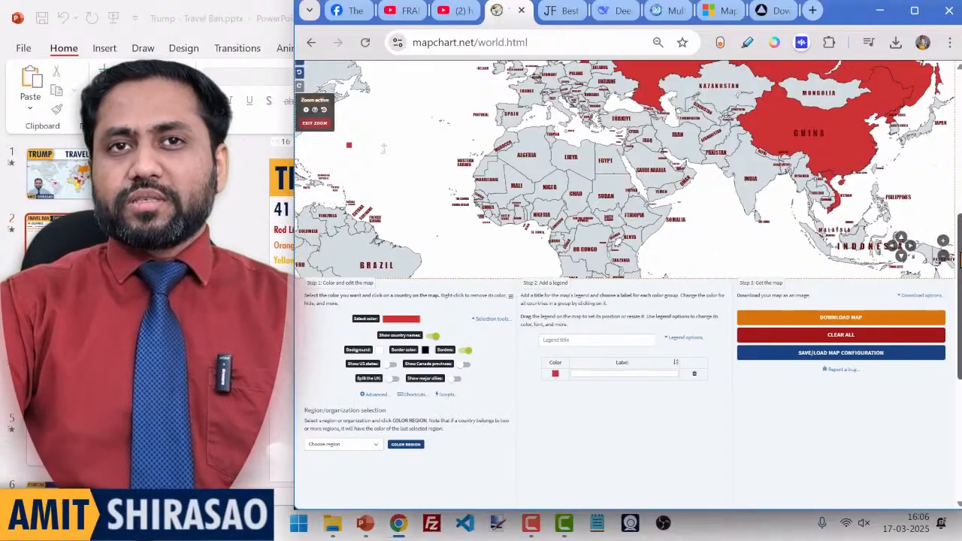
drag(958, 259, 947, 203)
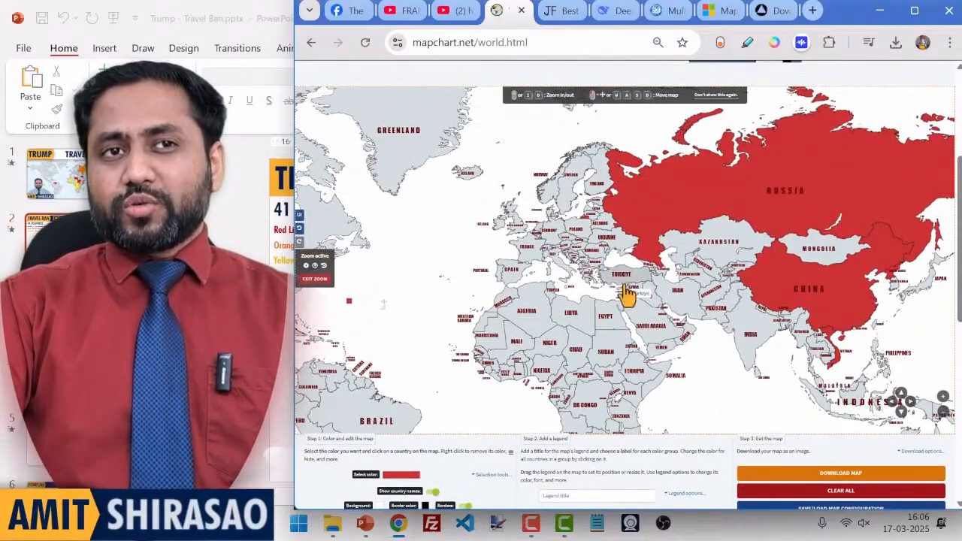
scroll(625, 294, up, 3)
scroll(627, 296, down, 3)
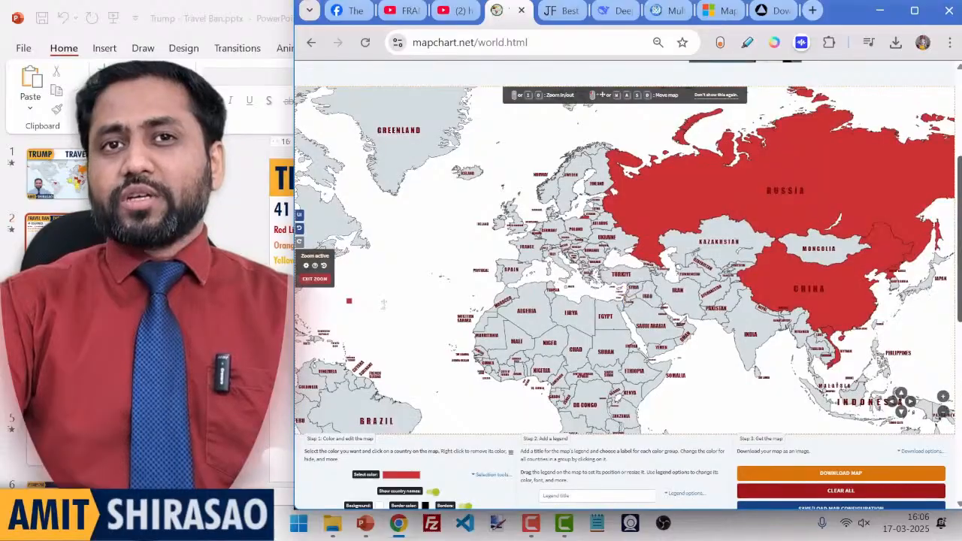
drag(957, 254, 959, 231)
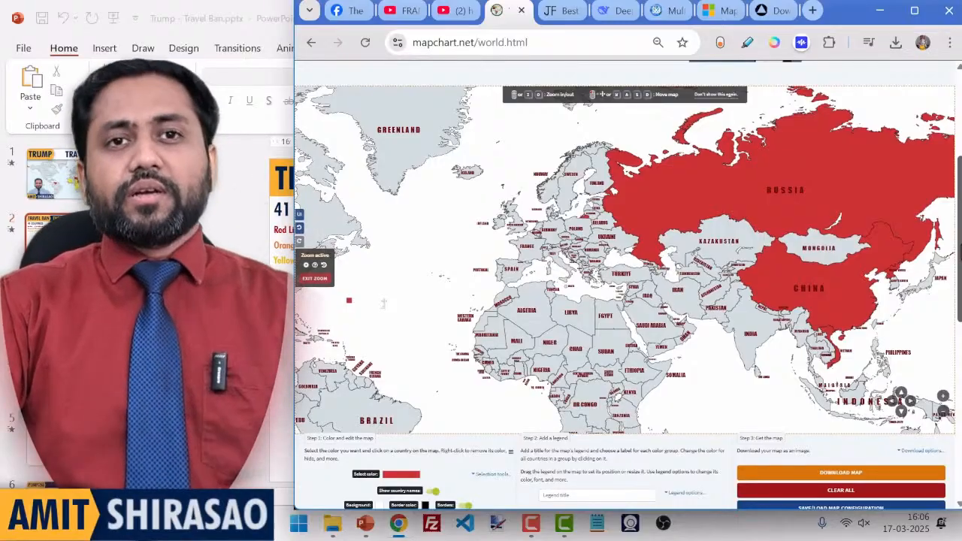
drag(959, 231, 958, 239)
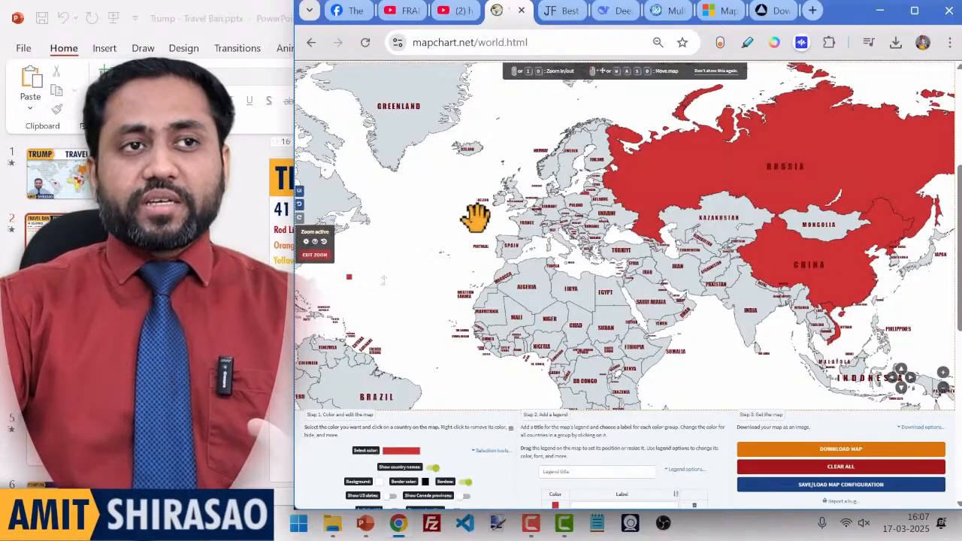
Step: Exit zoom mode and move the legend into the open Atlantic between Cuba and Western Sahara
scroll(468, 318, down, 2)
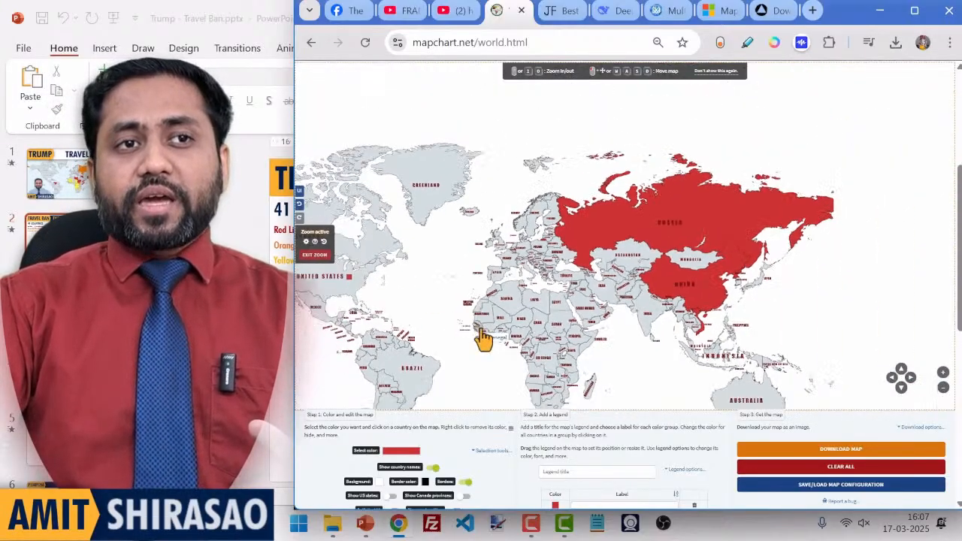
scroll(480, 339, up, 2)
drag(359, 278, 380, 262)
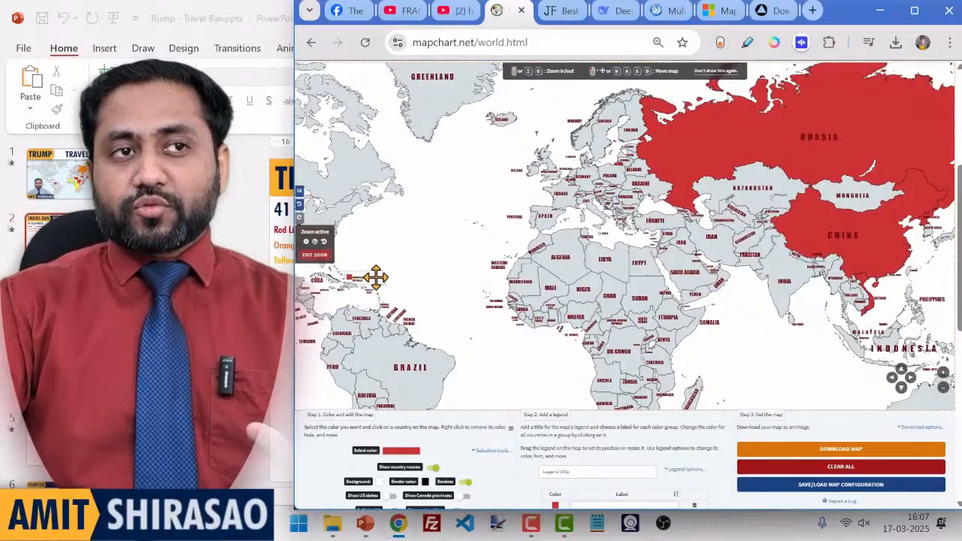
click(315, 256)
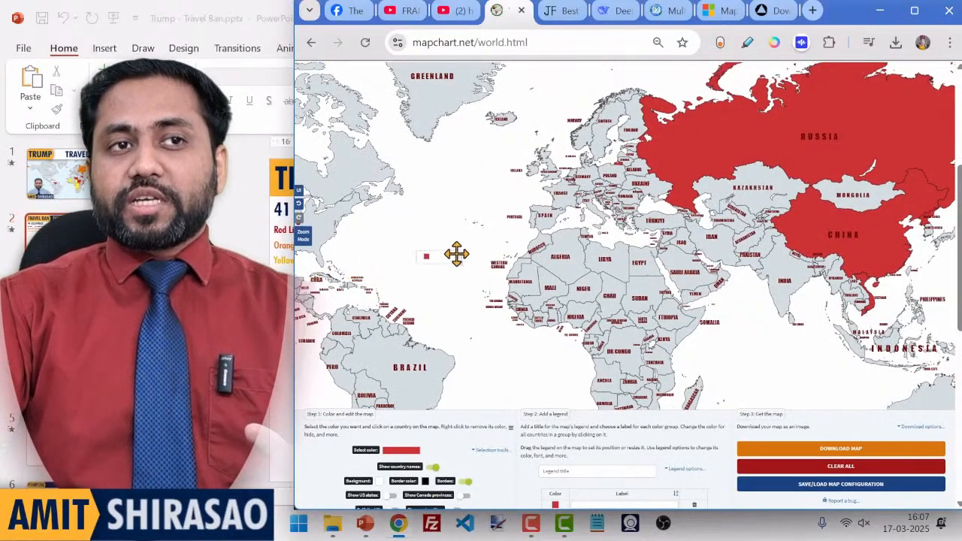
drag(456, 254, 449, 282)
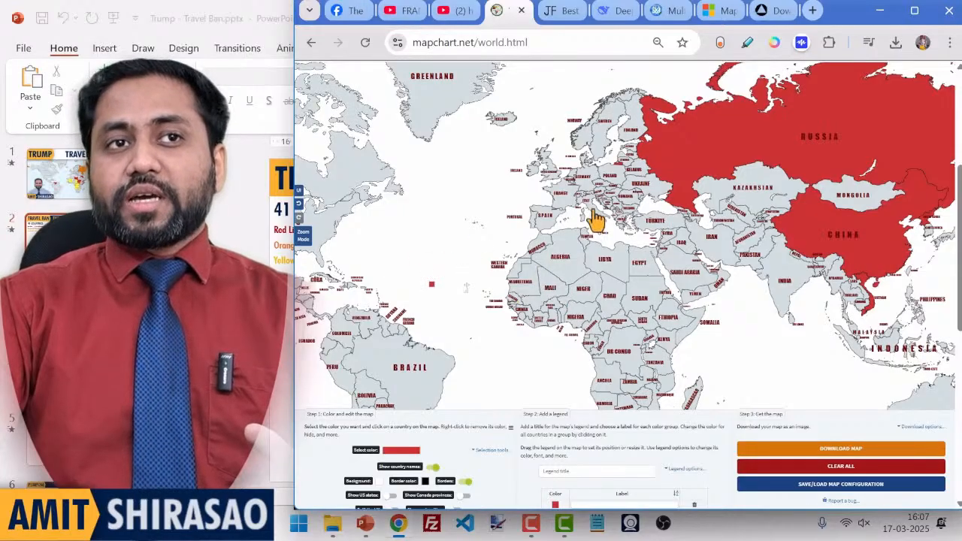
Step: Reset the map's zoom so the whole world fits in the frame, and leave zoom mode
click(673, 280)
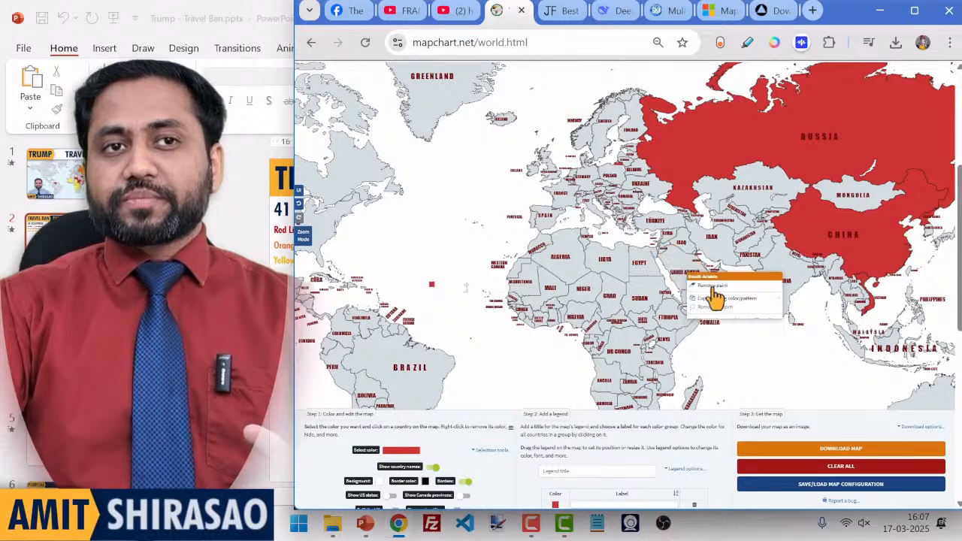
click(712, 288)
click(304, 239)
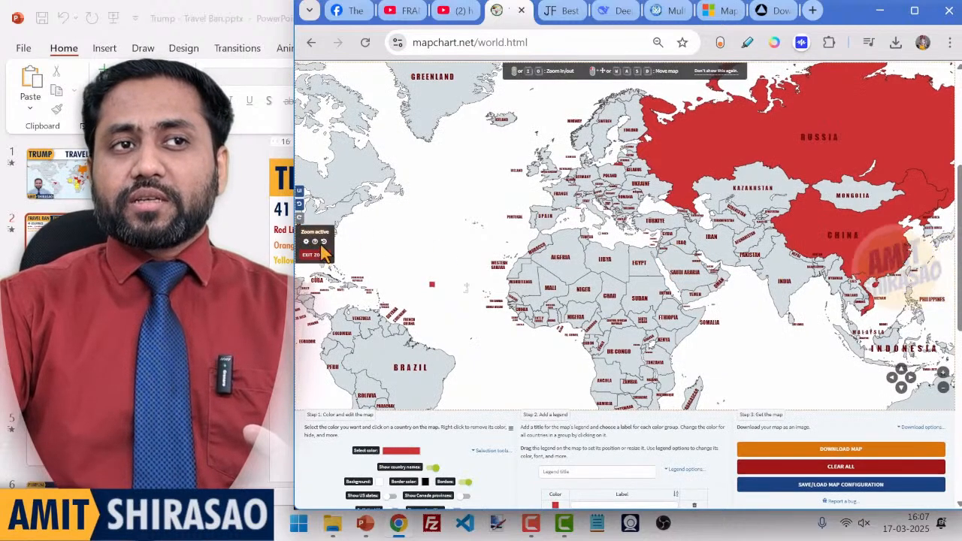
click(321, 252)
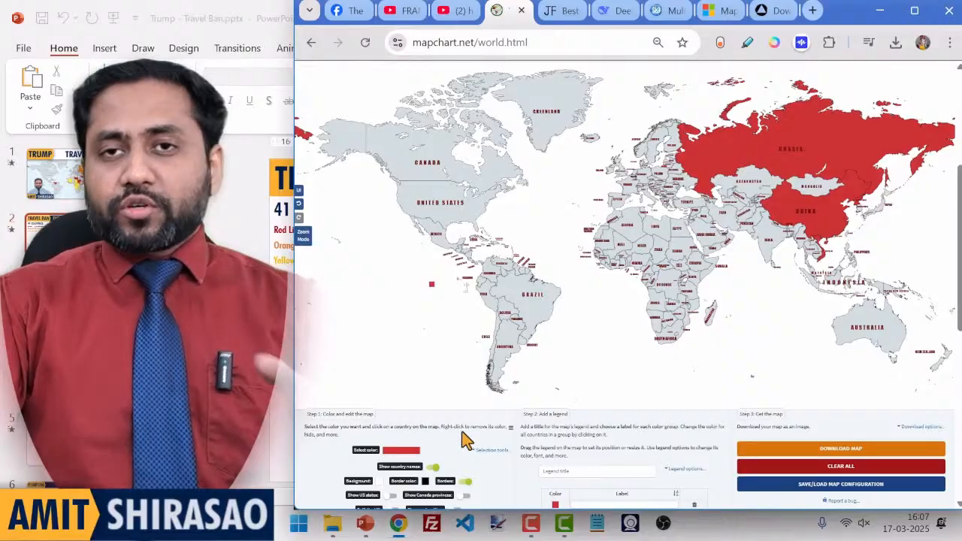
Step: Label the red color group "Socialism" in the legend
scroll(720, 461, down, 1)
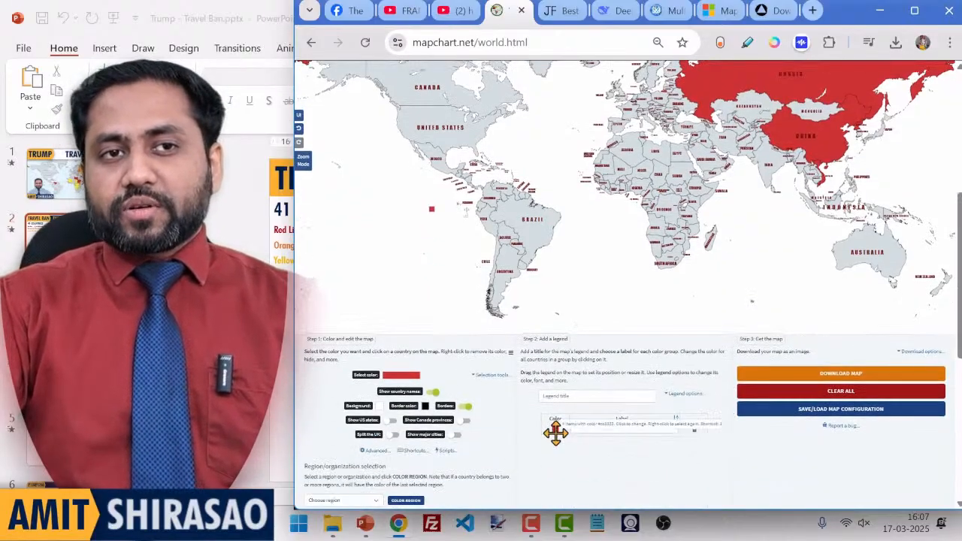
click(596, 429)
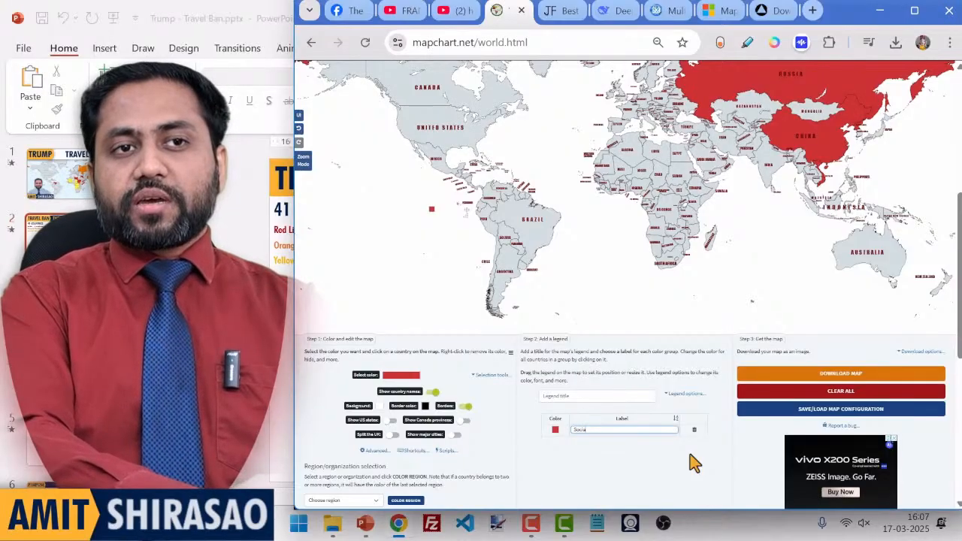
text(Socialism)
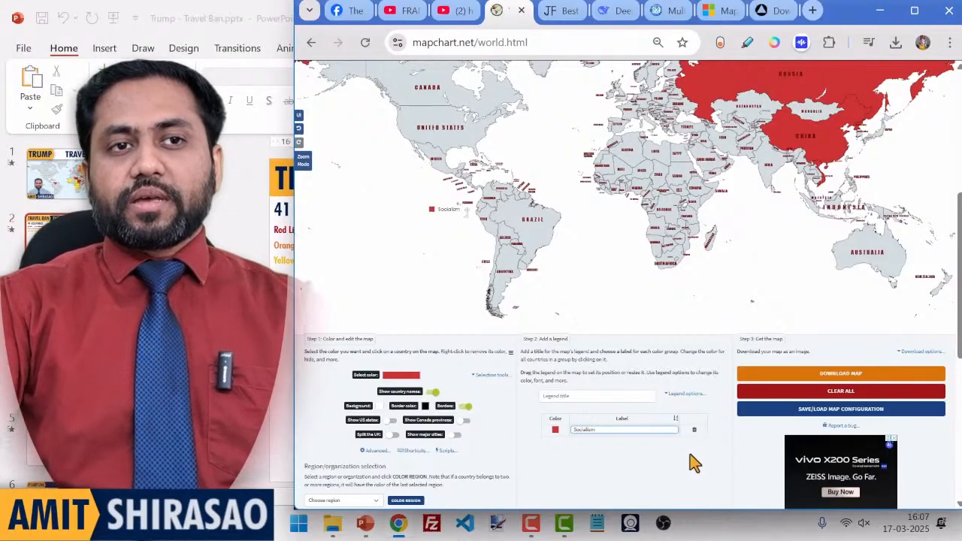
Step: Title the legend "Economic Model" and move it farther west into the Pacific, off South America
click(572, 400)
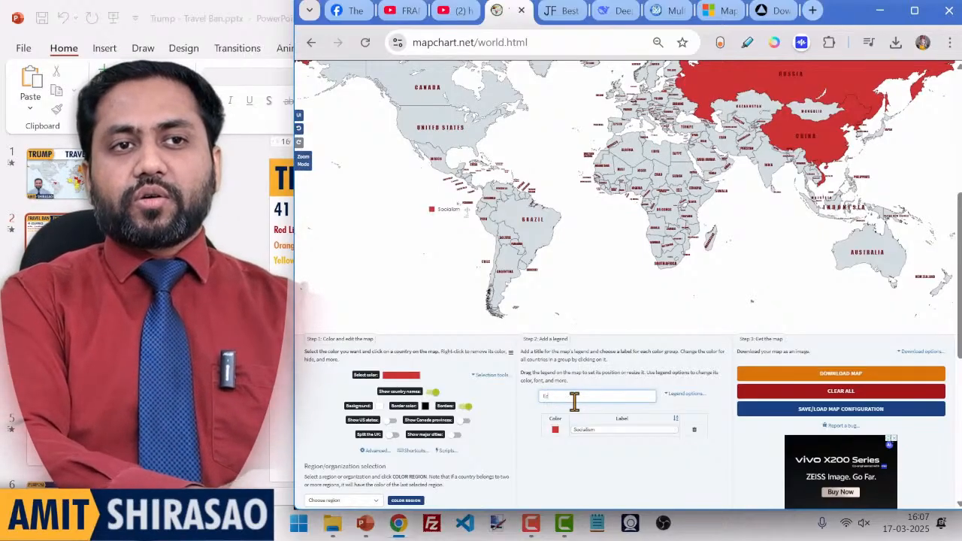
text(Economic Model)
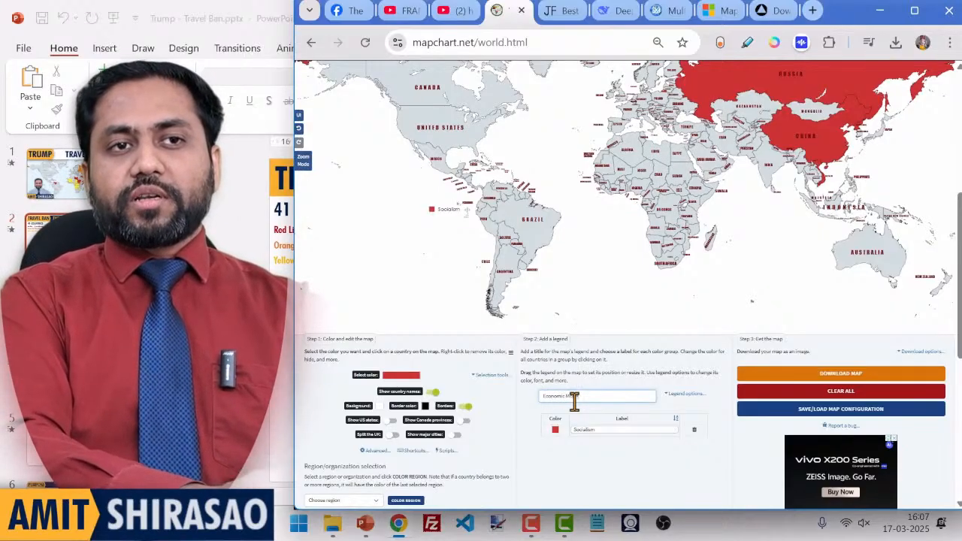
key(Tab)
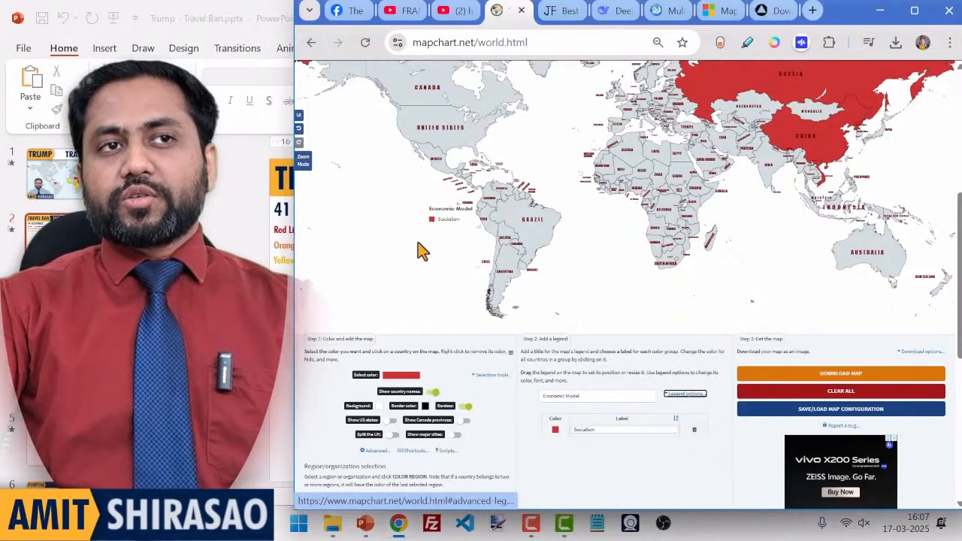
drag(443, 214, 393, 219)
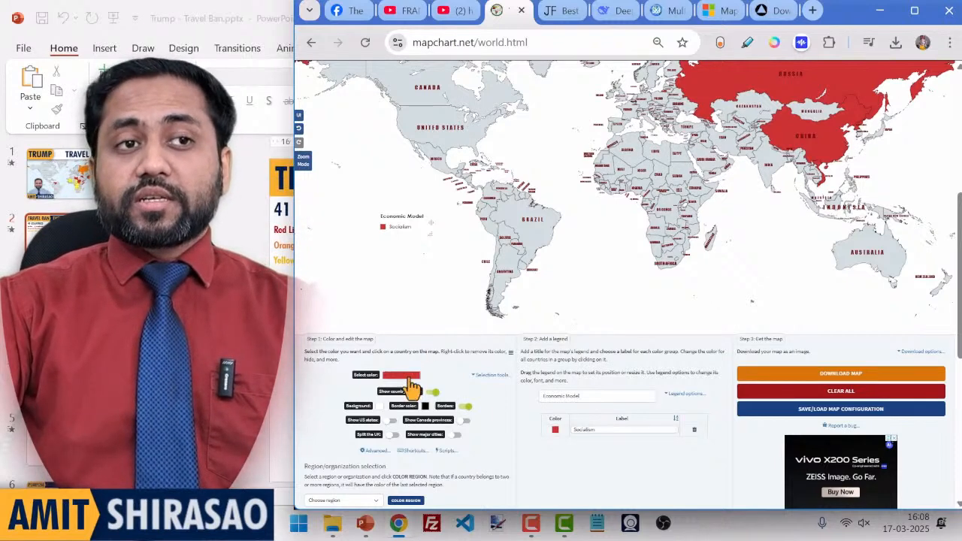
Step: Paint the United States, Canada, Australia, New Zealand, France, the United Kingdom and Germany in medium blue
click(410, 378)
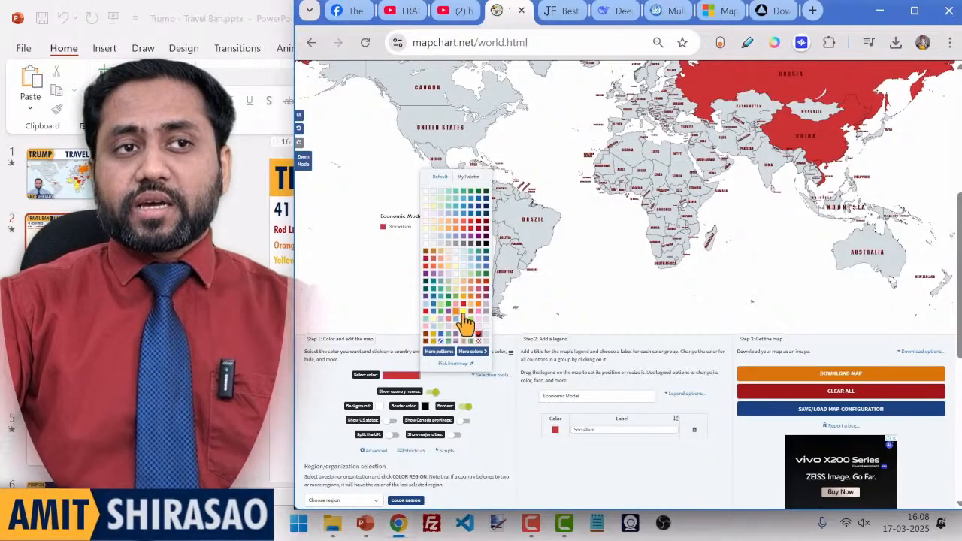
click(471, 215)
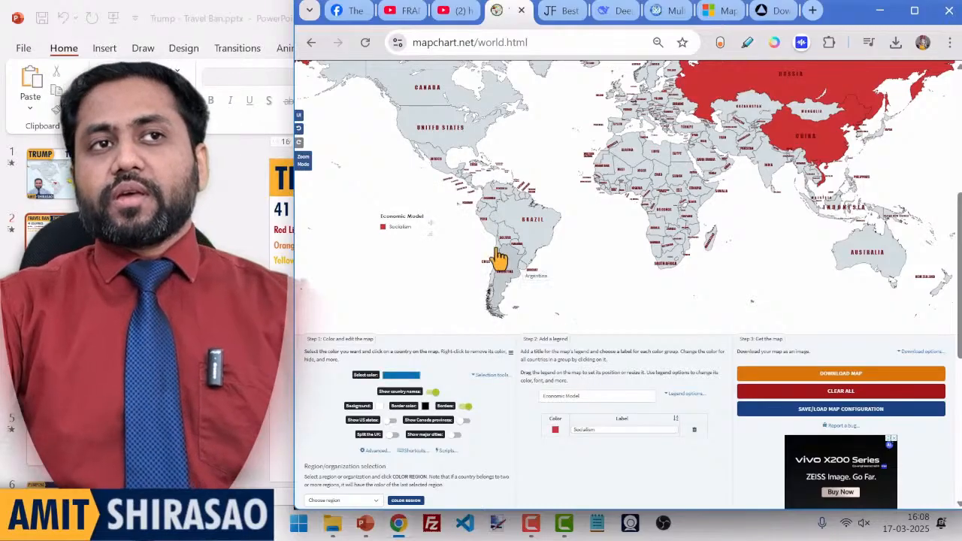
click(425, 145)
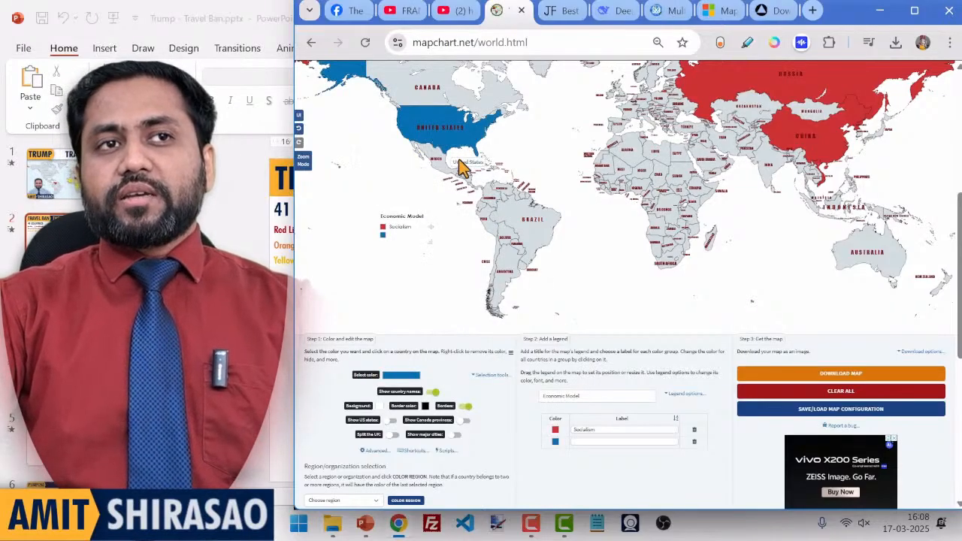
click(474, 111)
click(864, 259)
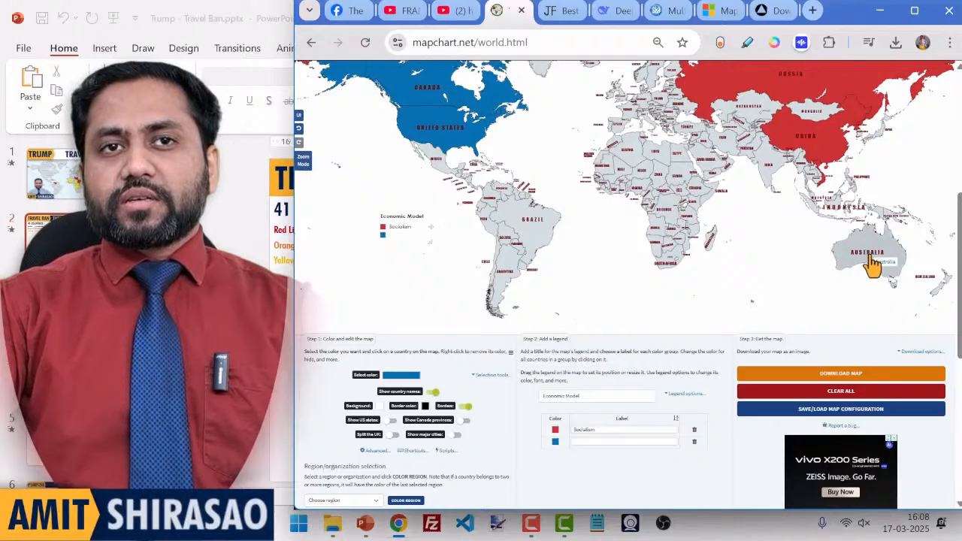
click(943, 290)
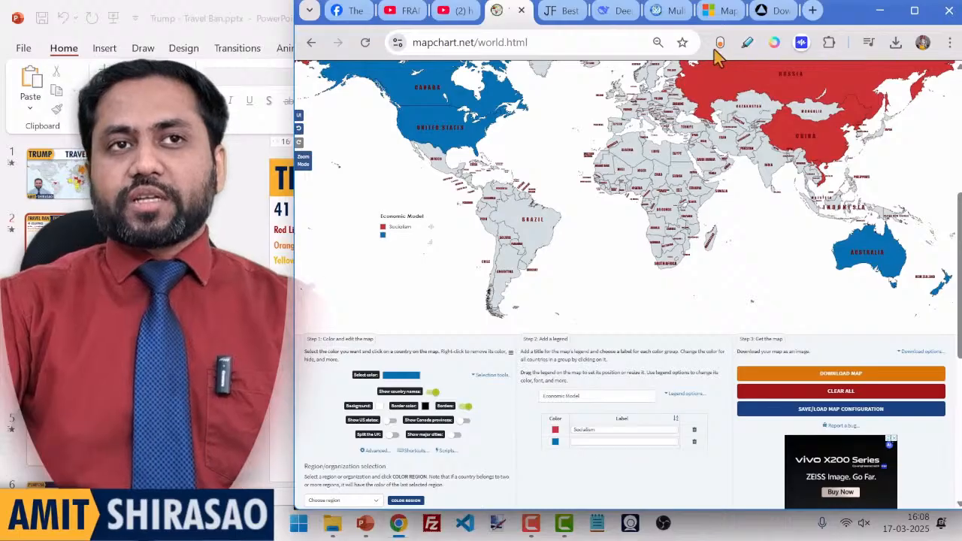
click(628, 114)
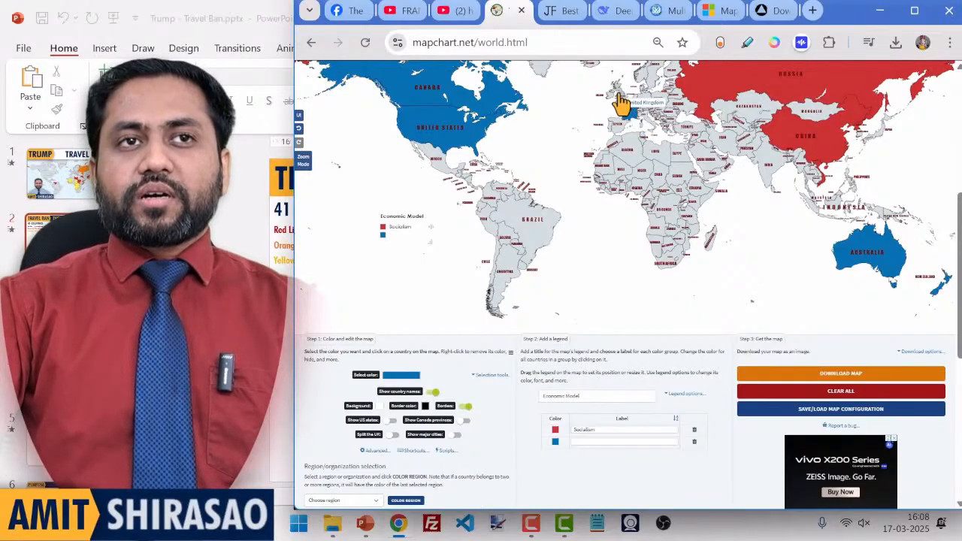
click(620, 98)
click(638, 107)
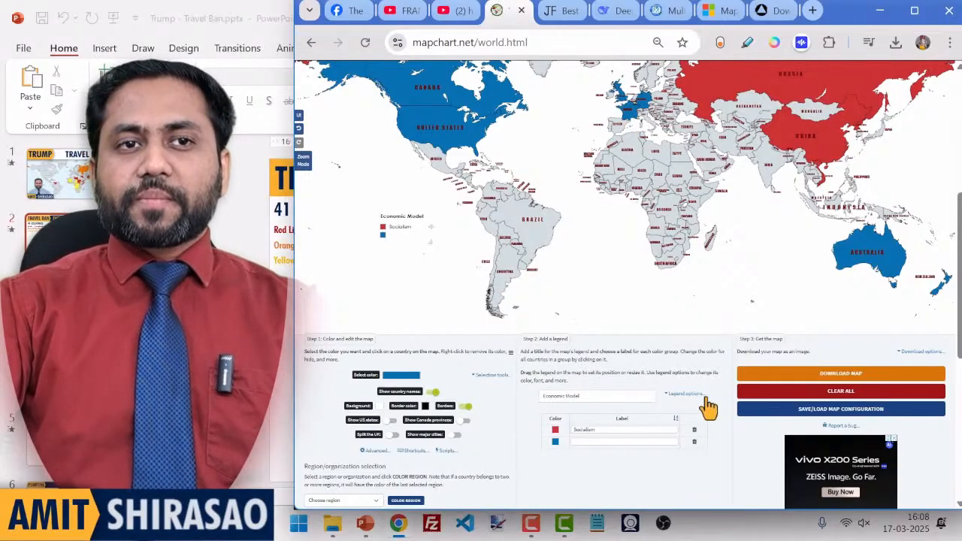
Step: Label the blue color group "Capitalism" in the legend
click(647, 442)
text(Capi)
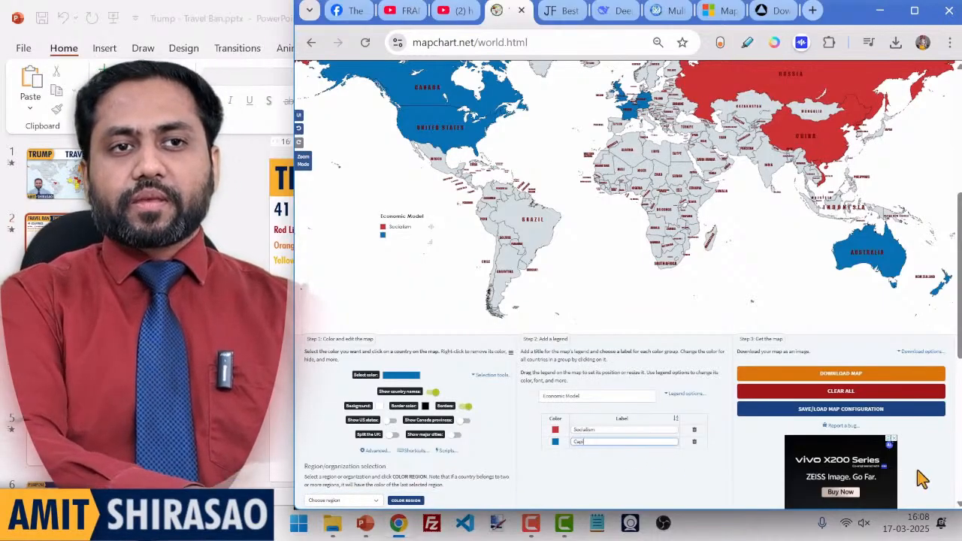
text(talism)
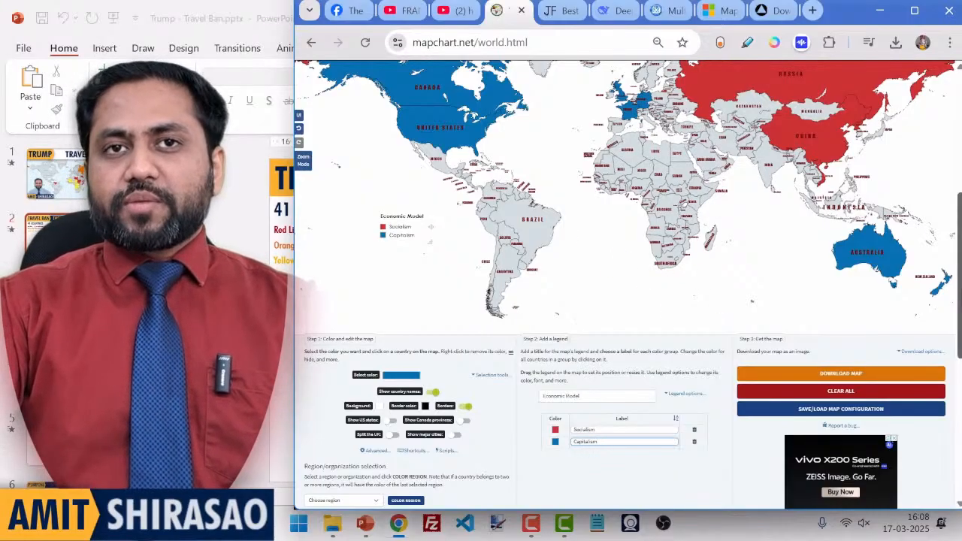
Step: Download the finished map as the PNG image Economic_Model.png into the Downloads folder
scroll(958, 291, up, 1)
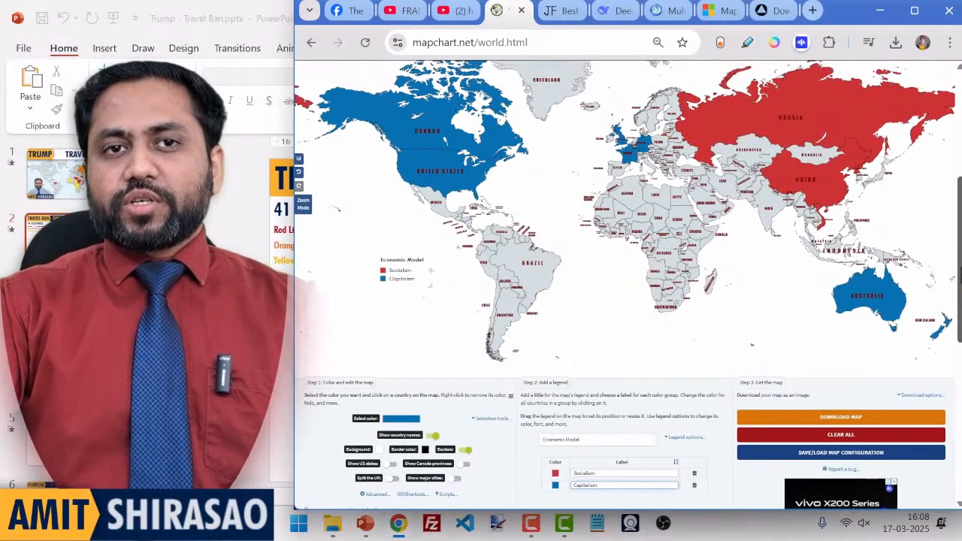
click(845, 417)
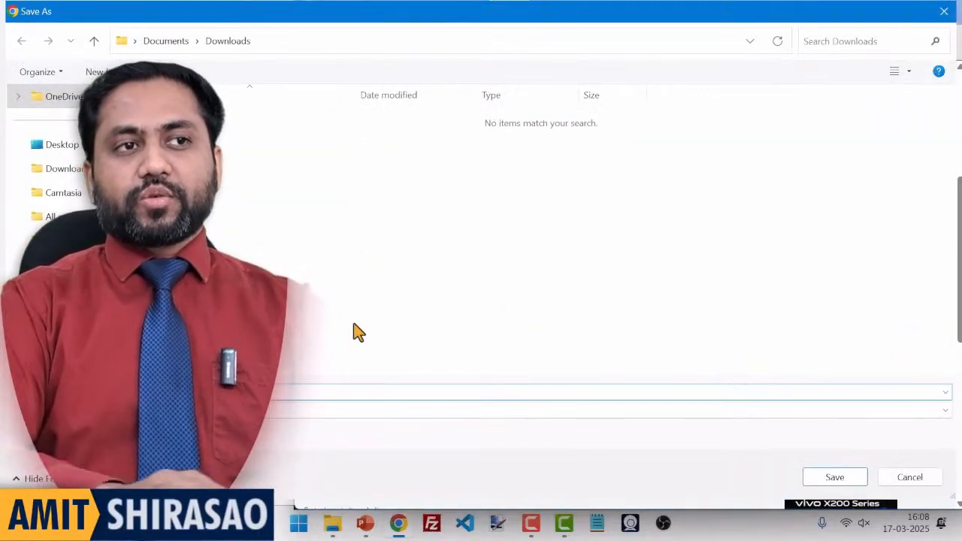
double_click(386, 15)
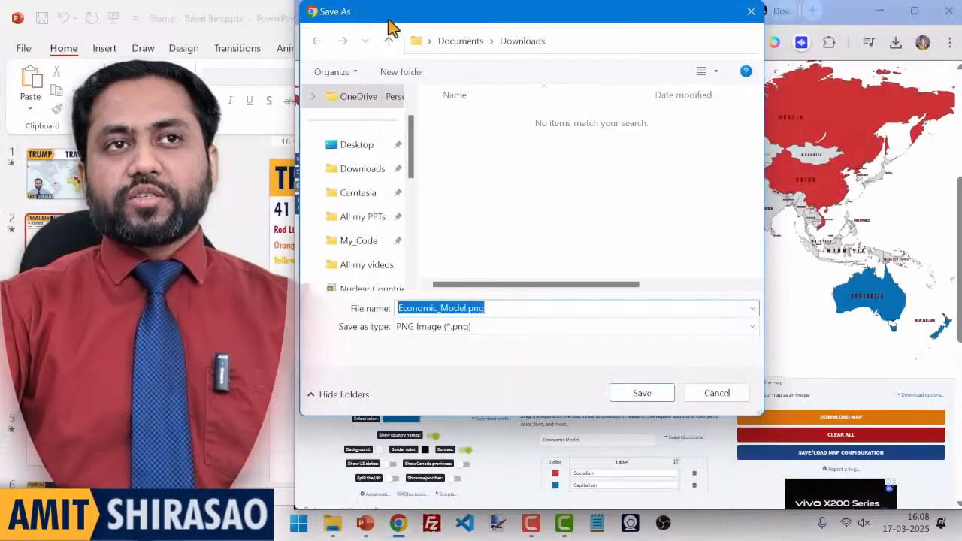
click(645, 393)
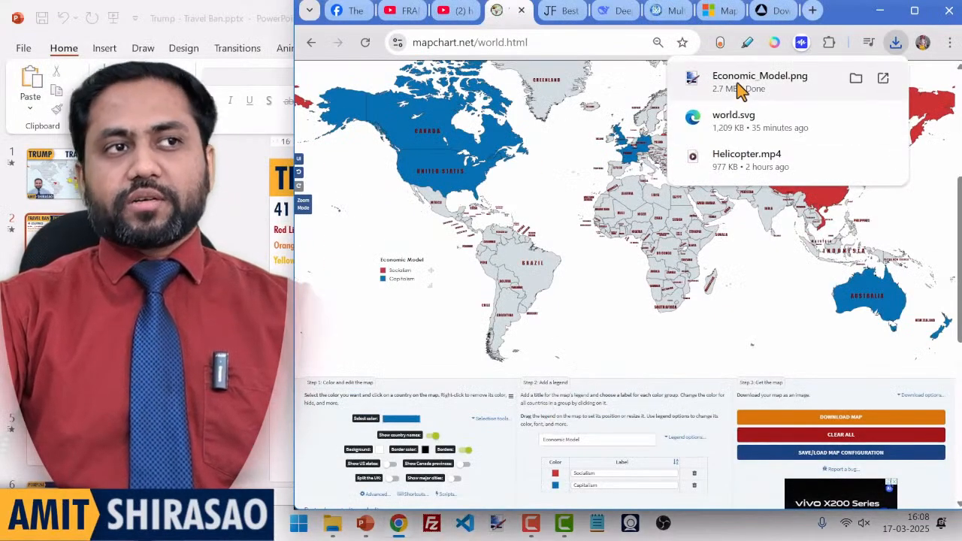
Step: Switch to PowerPoint and delete the existing world map from the "Travel Ban" slide
key(alt+Tab)
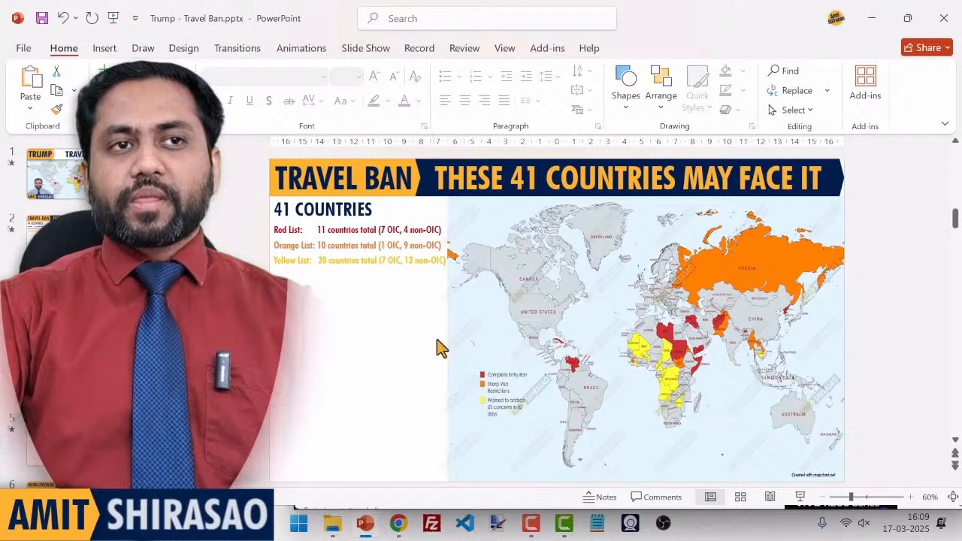
click(680, 353)
key(Delete)
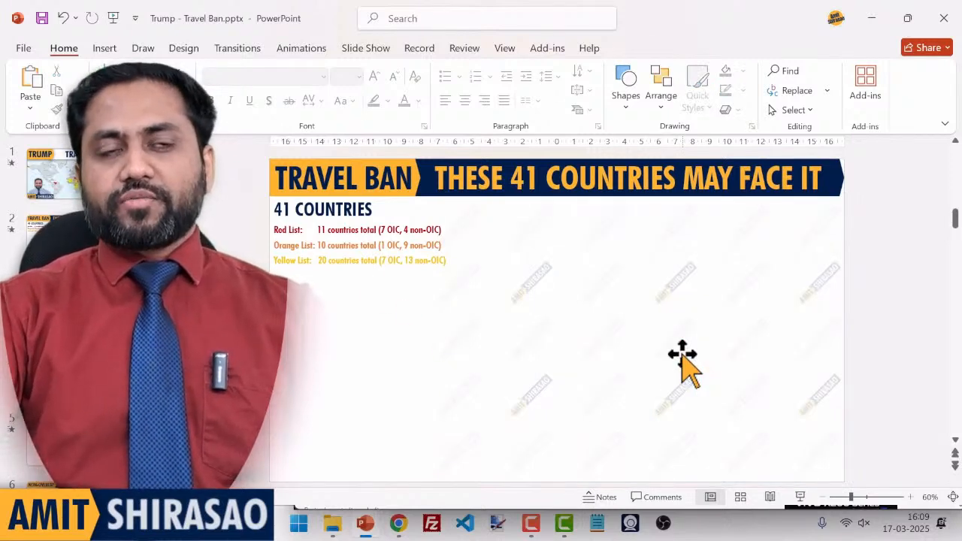
Step: Insert the downloaded Economic_Model.png from the browser's downloads into the "Travel Ban" slide
key(alt+Tab)
drag(746, 78, 629, 273)
key(alt+Tab)
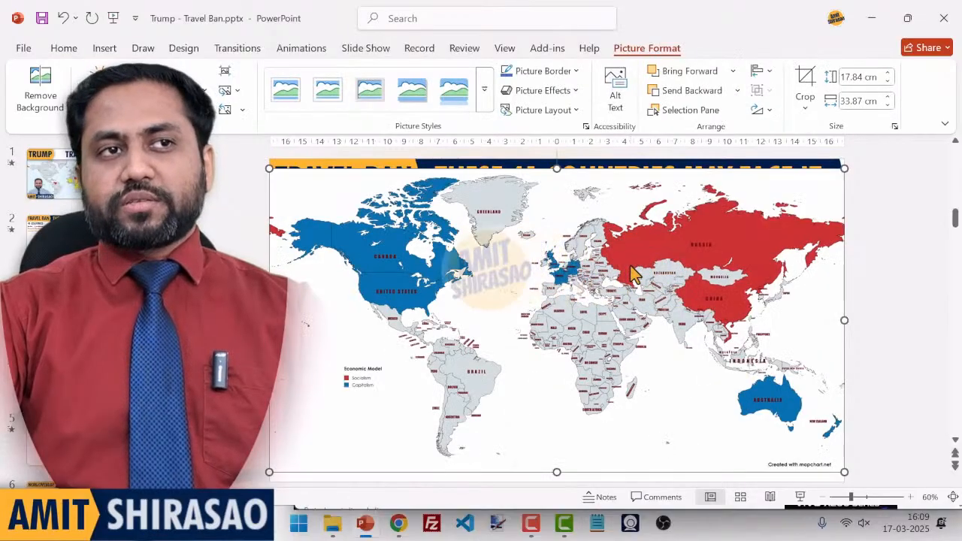
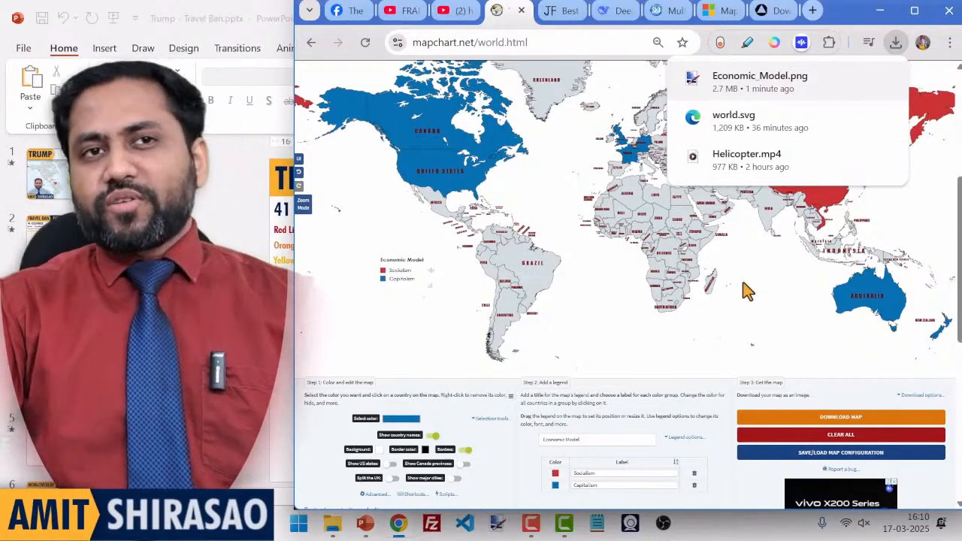
Step: Save the map configuration as the text file Economic_Model in the Downloads folder
click(748, 287)
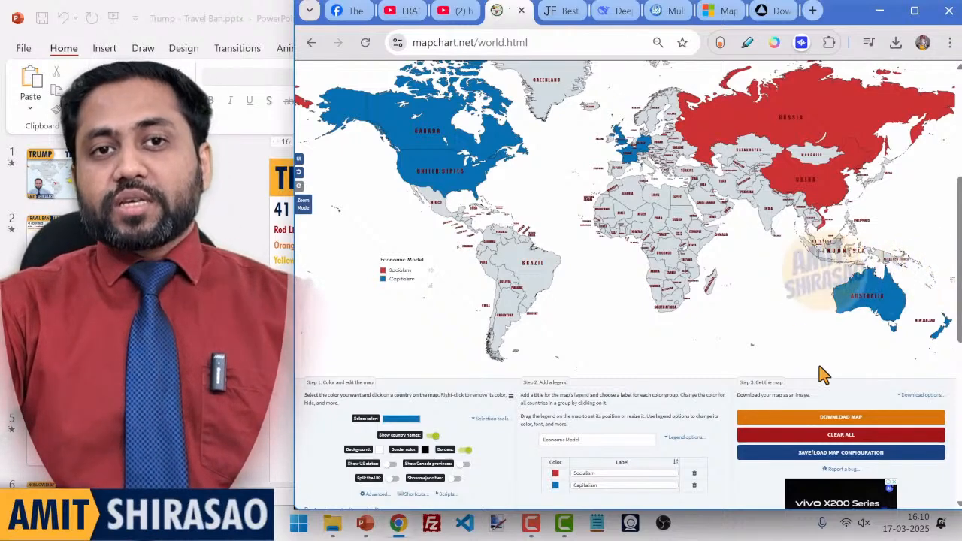
click(795, 455)
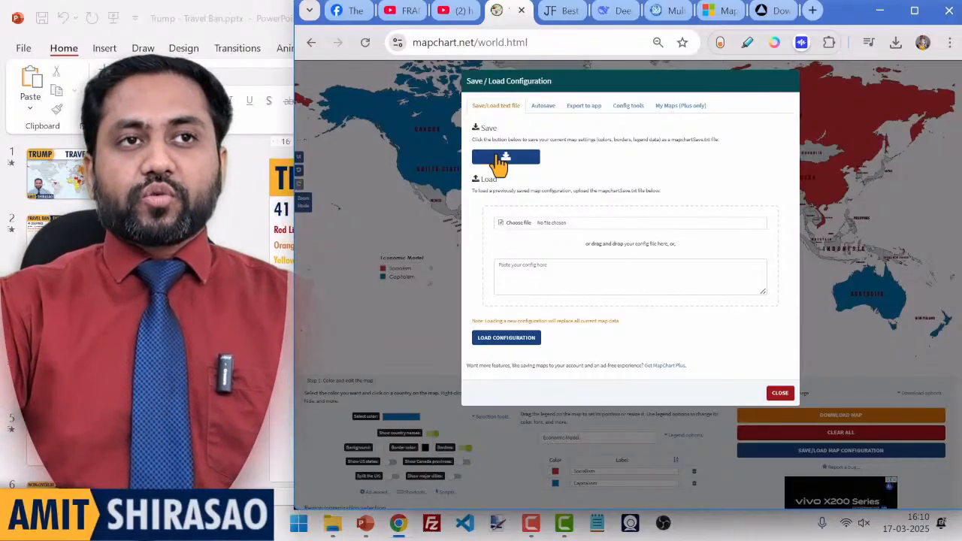
click(502, 160)
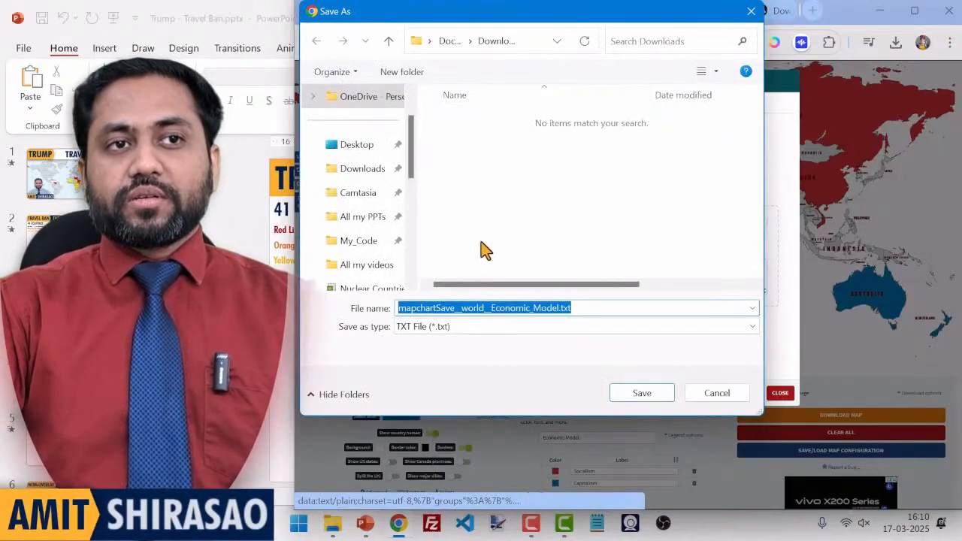
text(Eco)
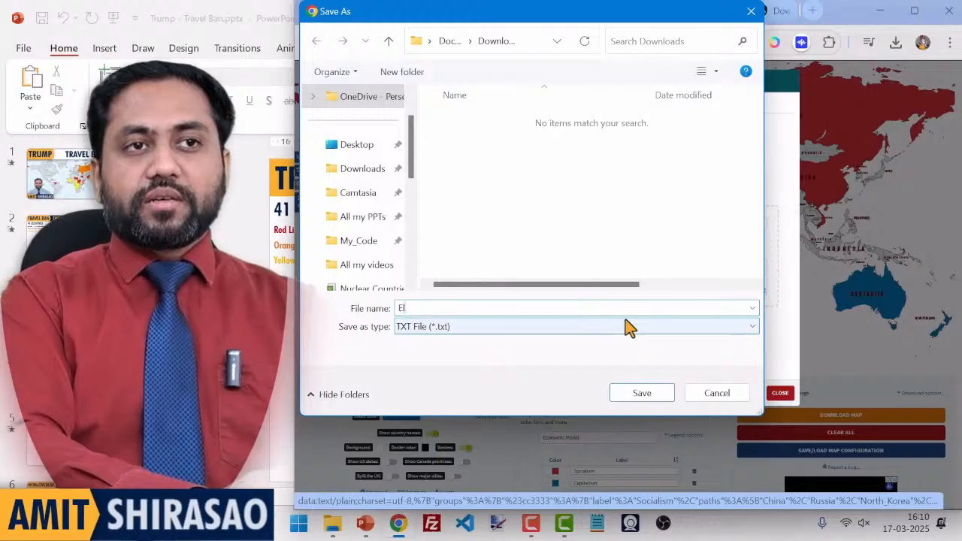
key(Down)
key(BackSpace)
key(BackSpace)
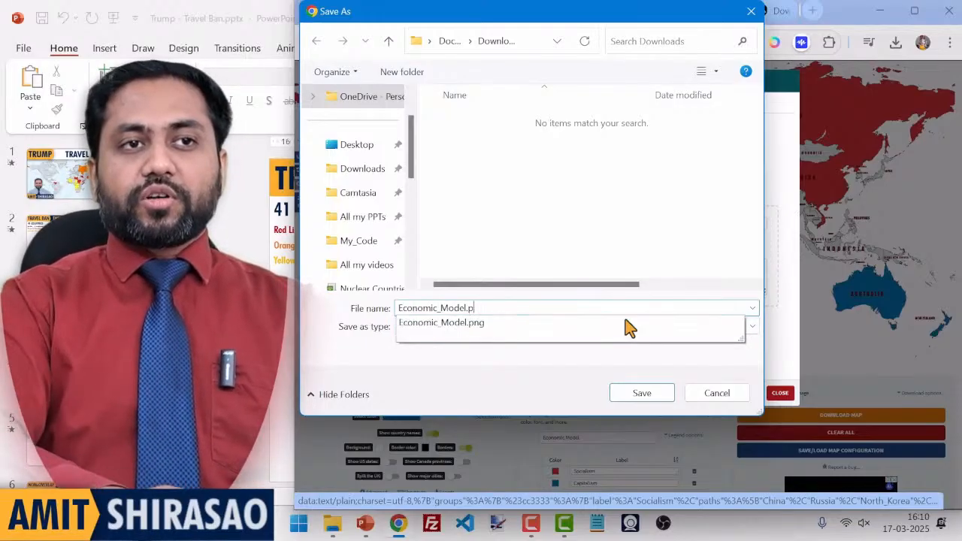
key(Escape)
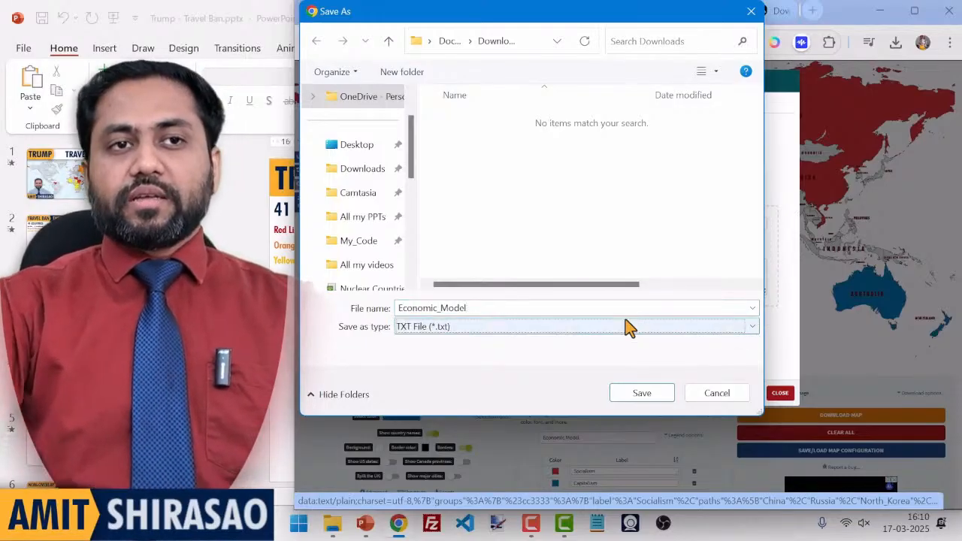
click(641, 396)
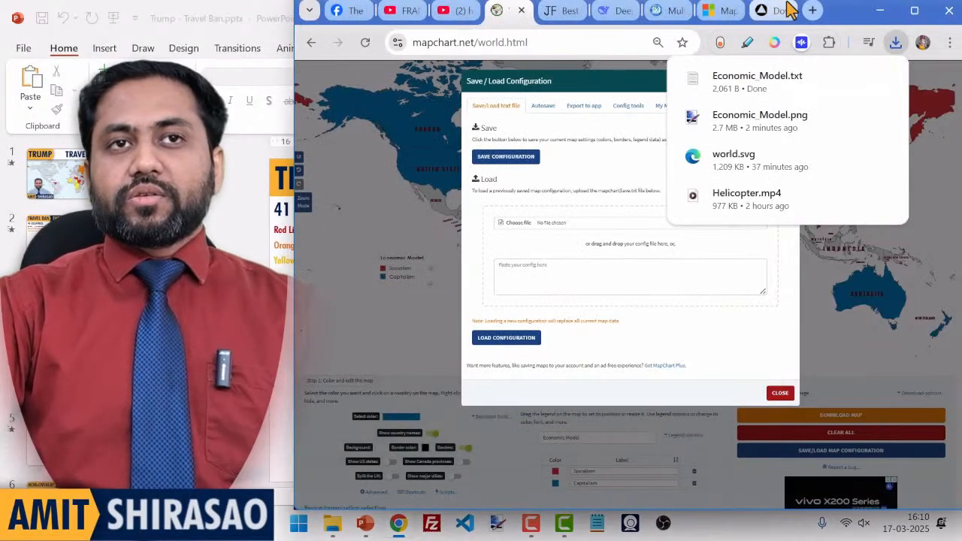
Step: Open the downloaded Economic_Model.txt in Notepad, enlarge its window and copy the whole configuration text
click(766, 76)
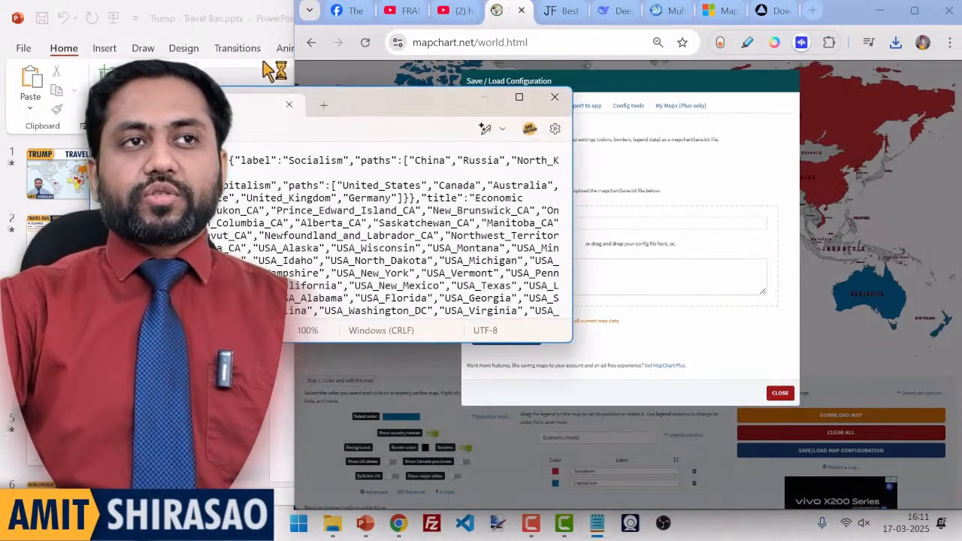
double_click(383, 113)
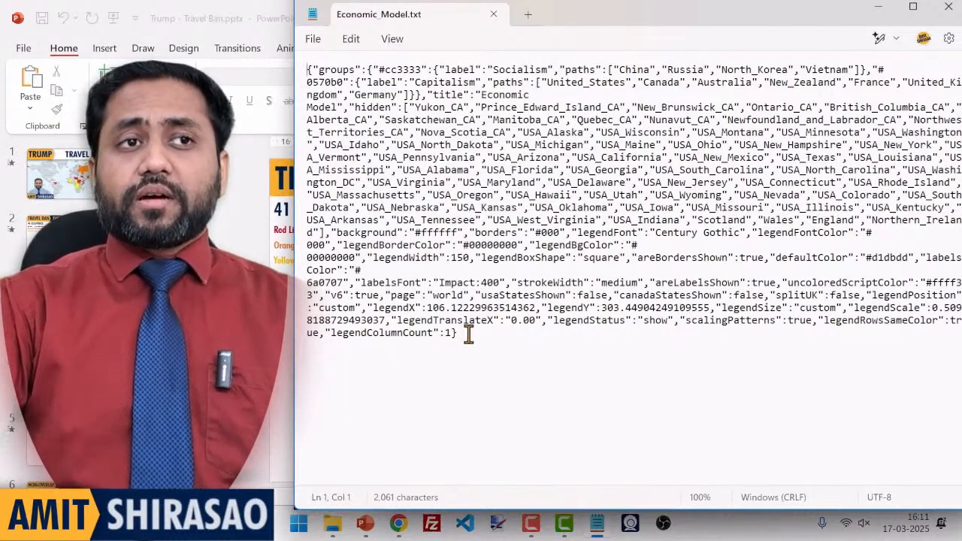
drag(468, 335, 300, 61)
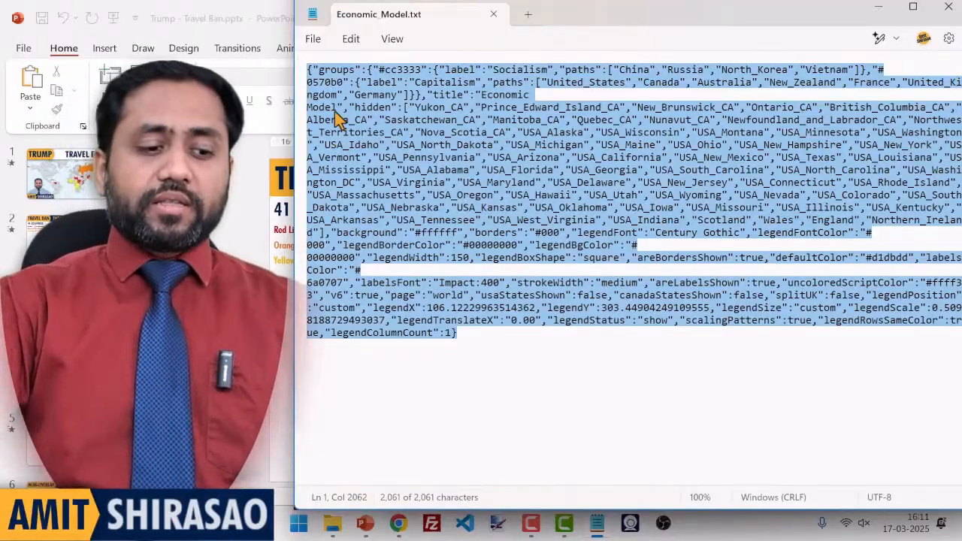
Step: Switch to the JSON Formatter page in the browser and replace its input text with the copied map configuration
key(alt+Tab)
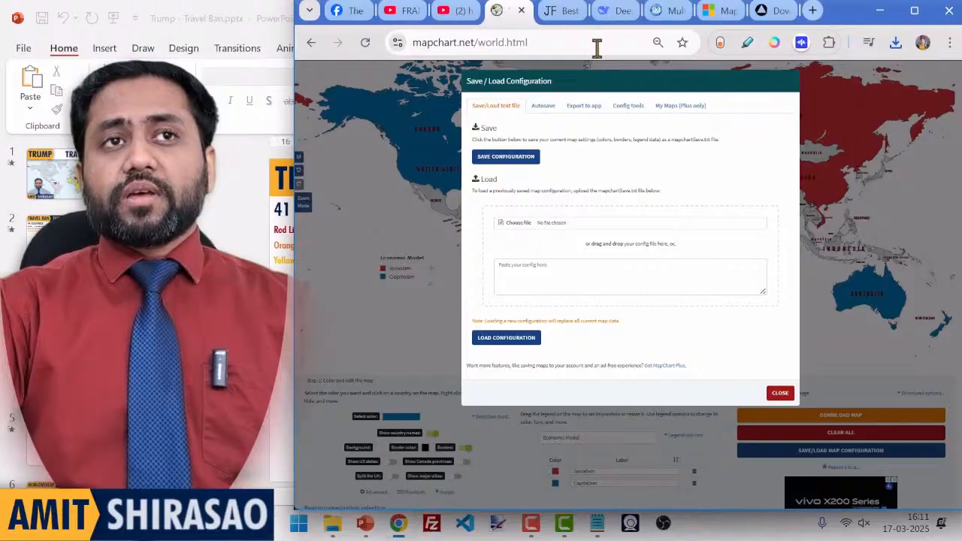
click(563, 12)
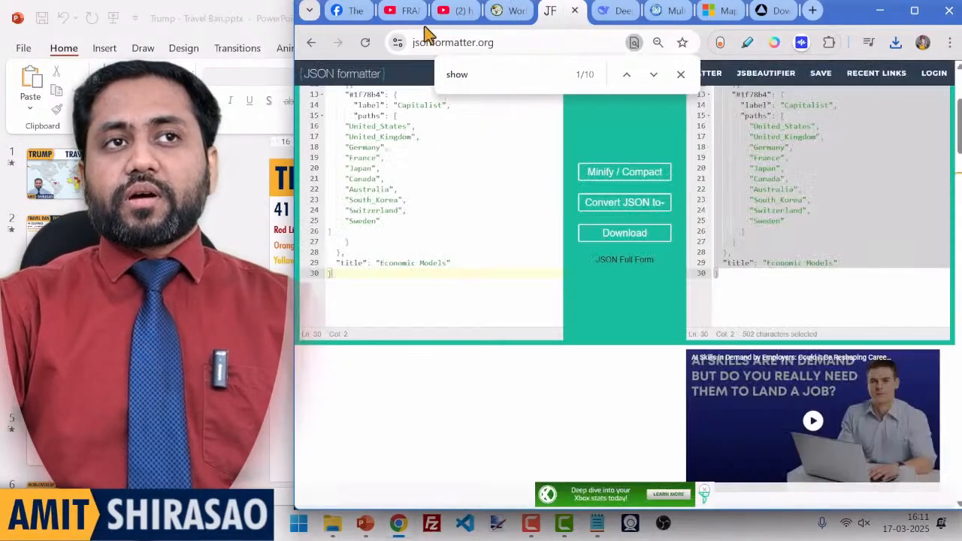
key(Escape)
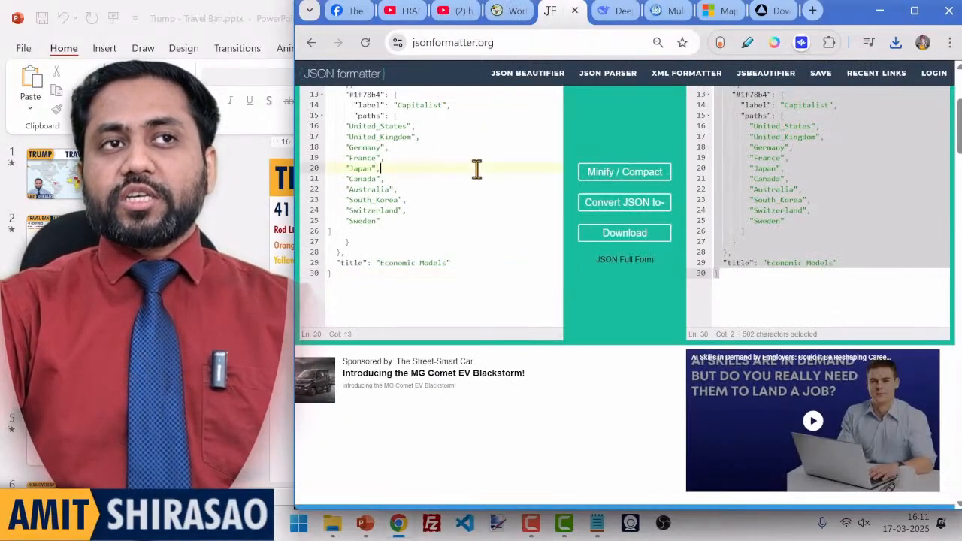
key(ctrl+a)
key(BackSpace)
key(ctrl+v)
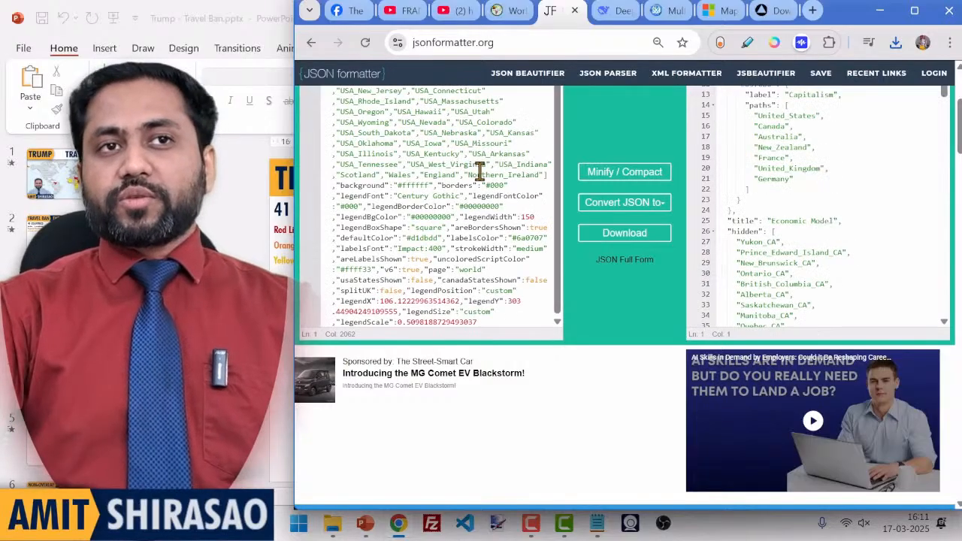
Step: Copy the entire formatted JSON output and paste it over the text of Economic_Model.txt in Notepad
scroll(549, 210, up, 3)
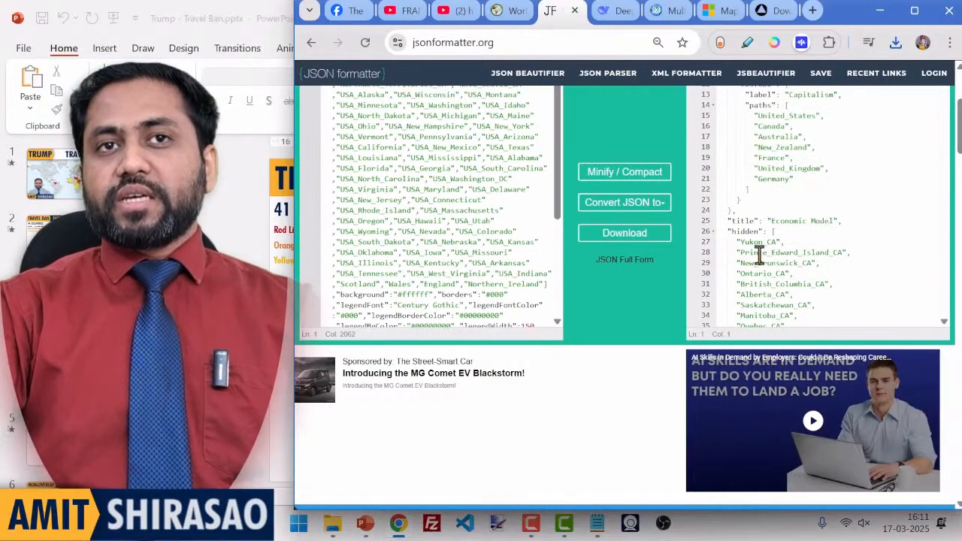
scroll(759, 255, up, 3)
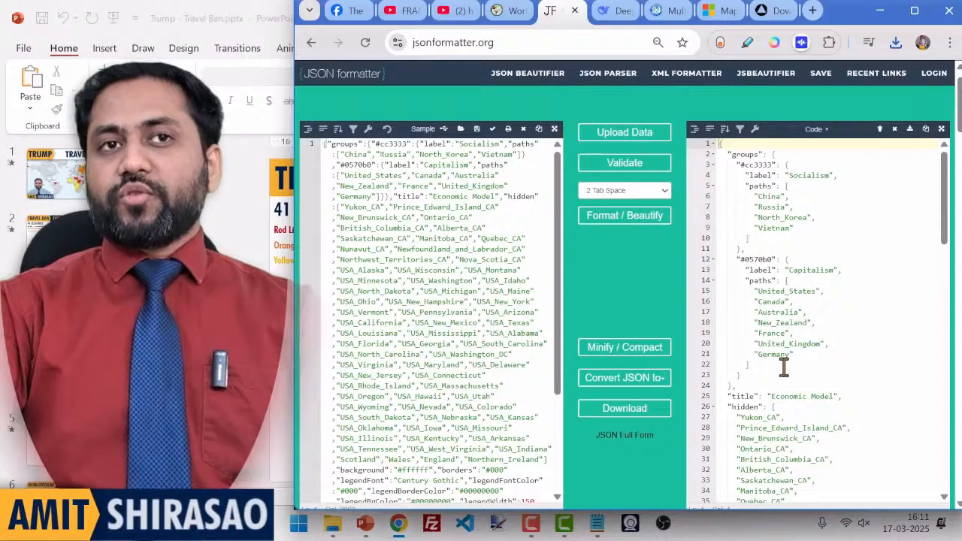
click(761, 239)
key(ctrl+a)
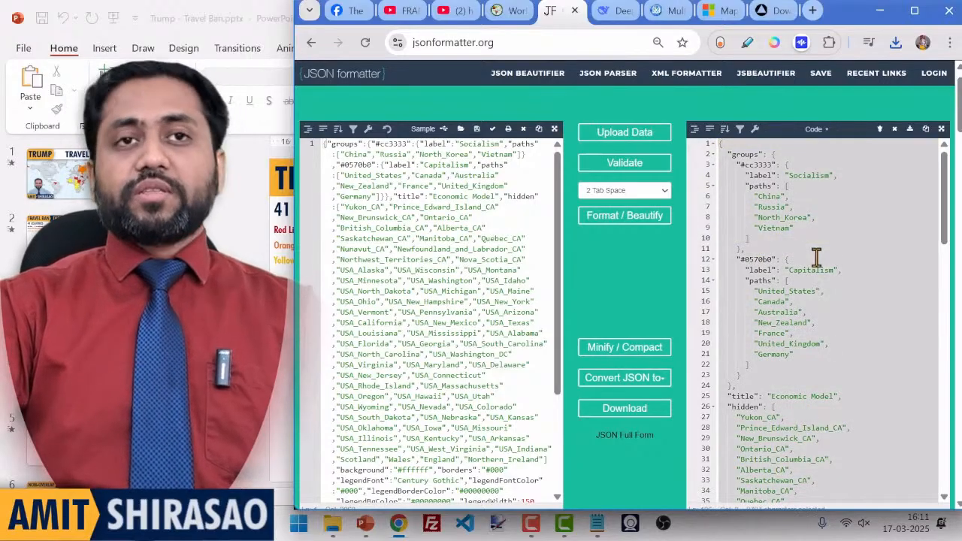
key(alt+Tab)
key(ctrl+v)
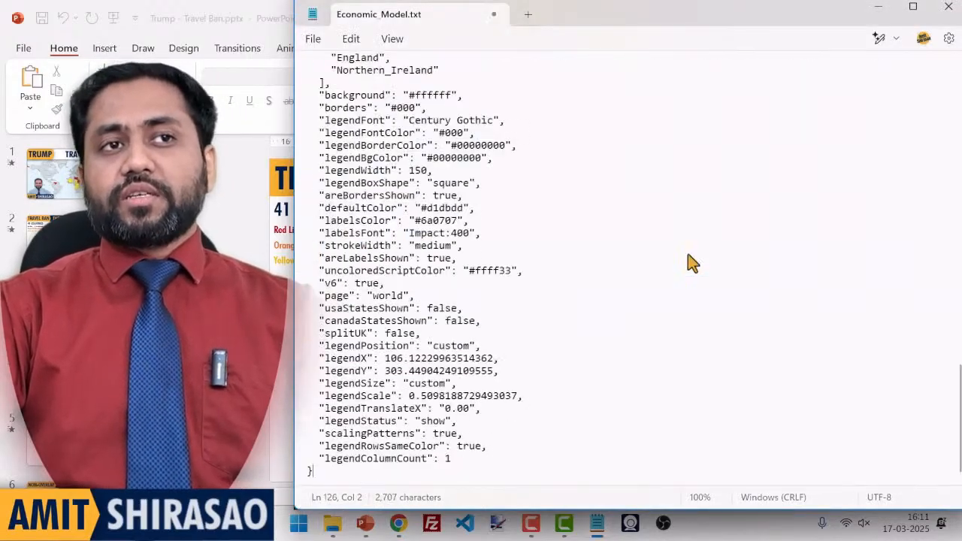
Step: Examine the first entry under "groups" in Economic_Model.txt: its color code, label and list of countries
scroll(688, 259, up, 20)
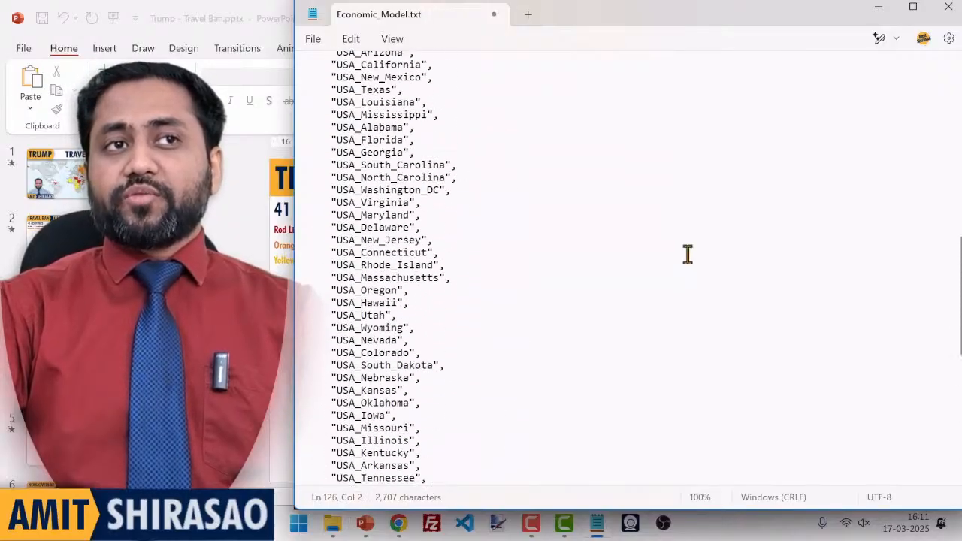
scroll(688, 255, up, 10)
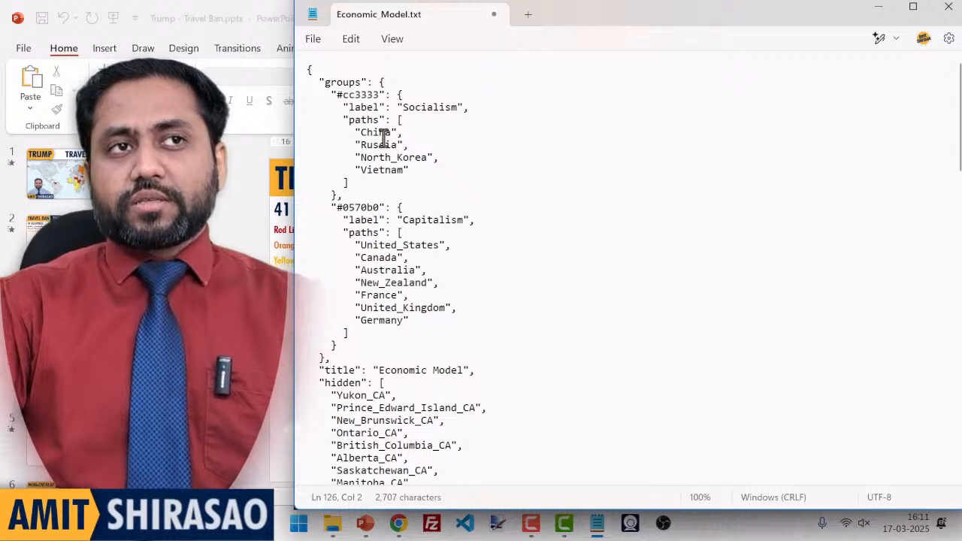
drag(321, 84, 342, 84)
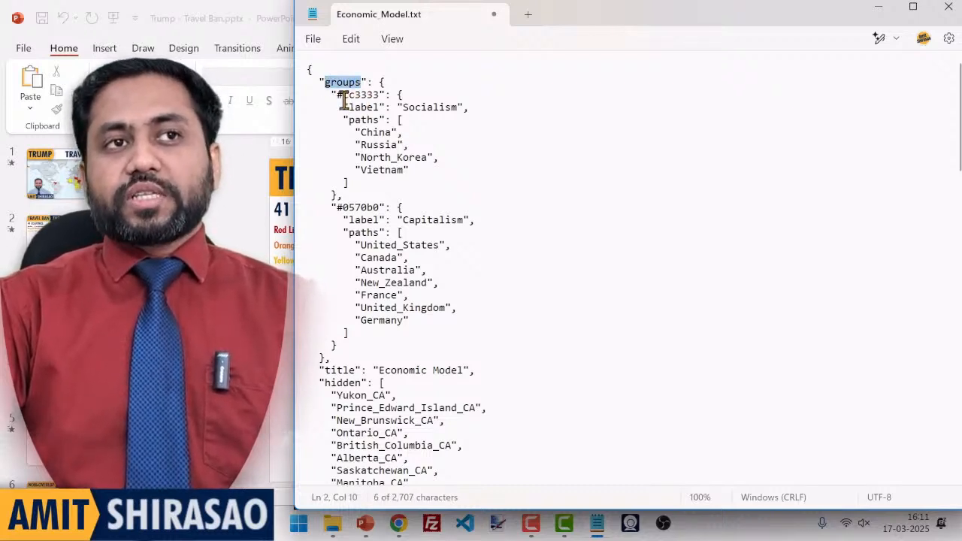
drag(342, 96, 446, 107)
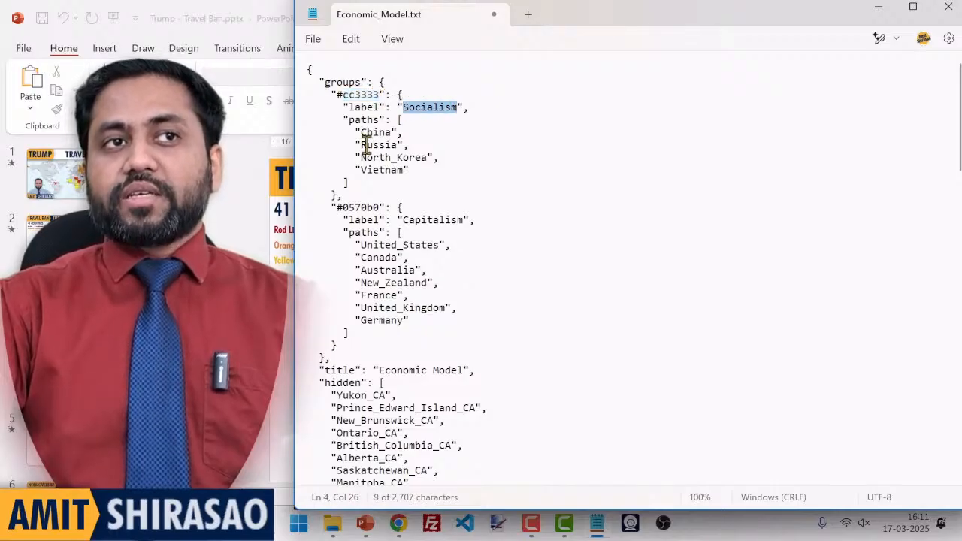
drag(356, 134, 410, 169)
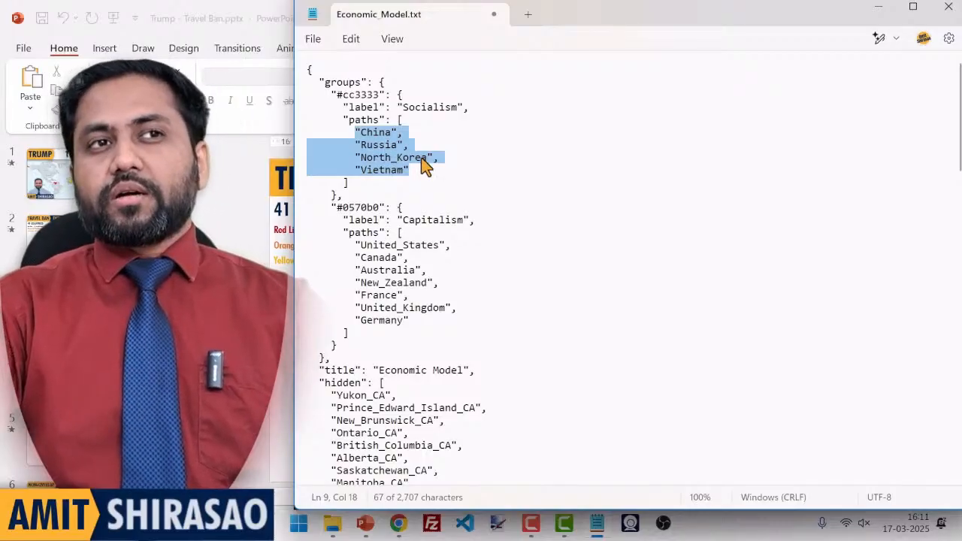
key(alt+Tab)
click(446, 183)
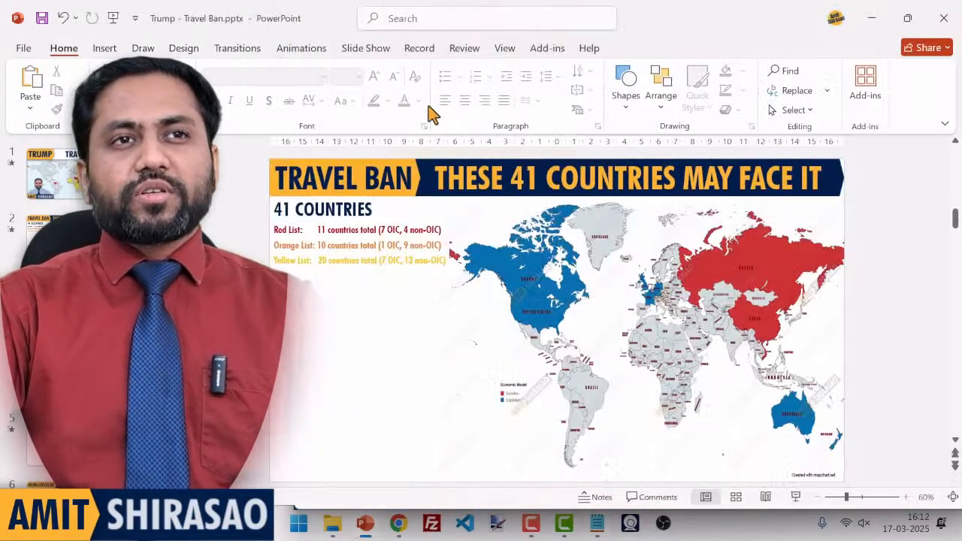
key(alt+Tab)
click(481, 204)
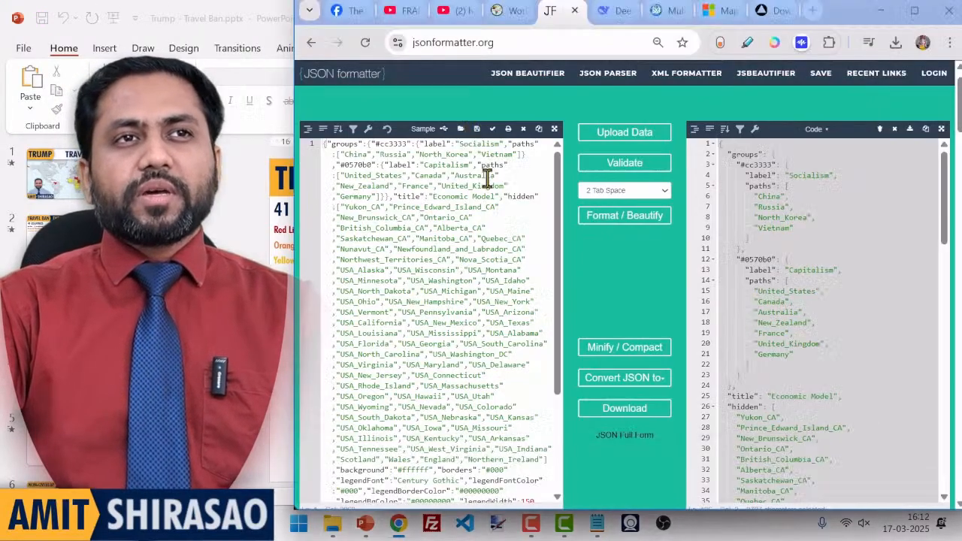
click(507, 10)
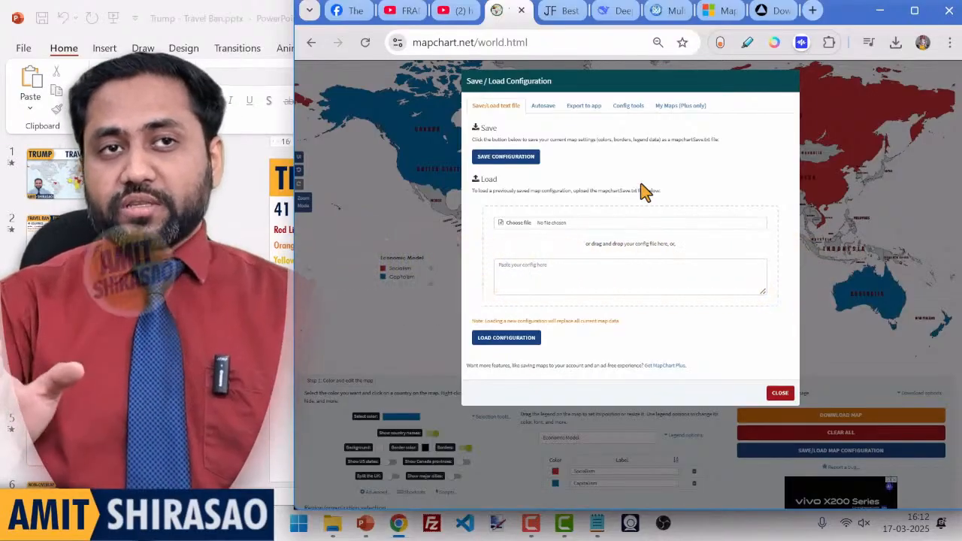
key(alt+Tab)
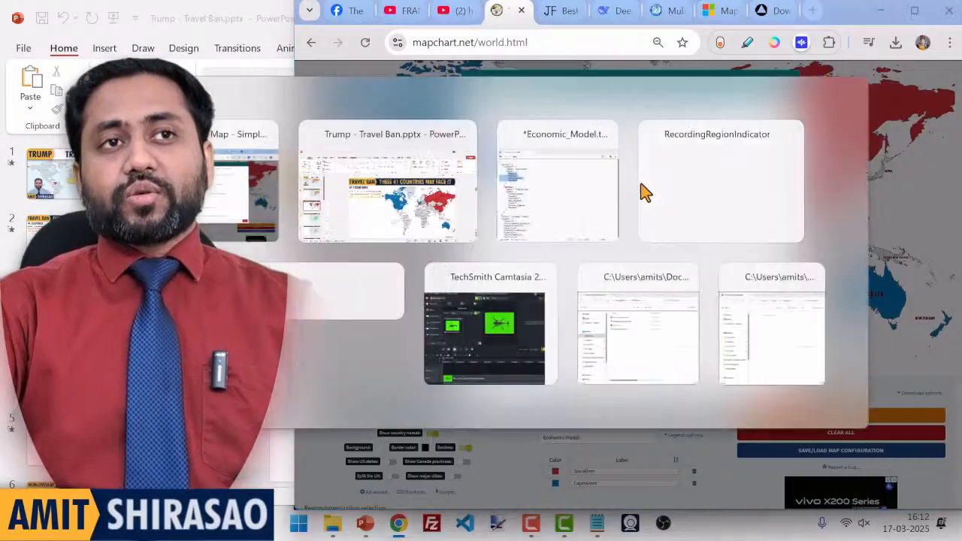
key(alt+Tab)
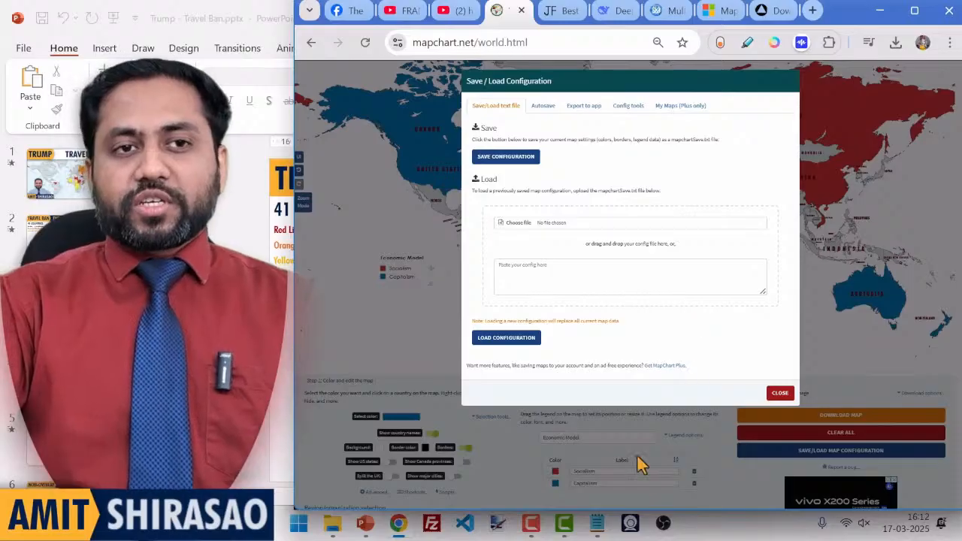
Step: Return to Economic_Model.txt in Notepad and examine its "groups" block, "title" value and "hidden" region list
click(596, 524)
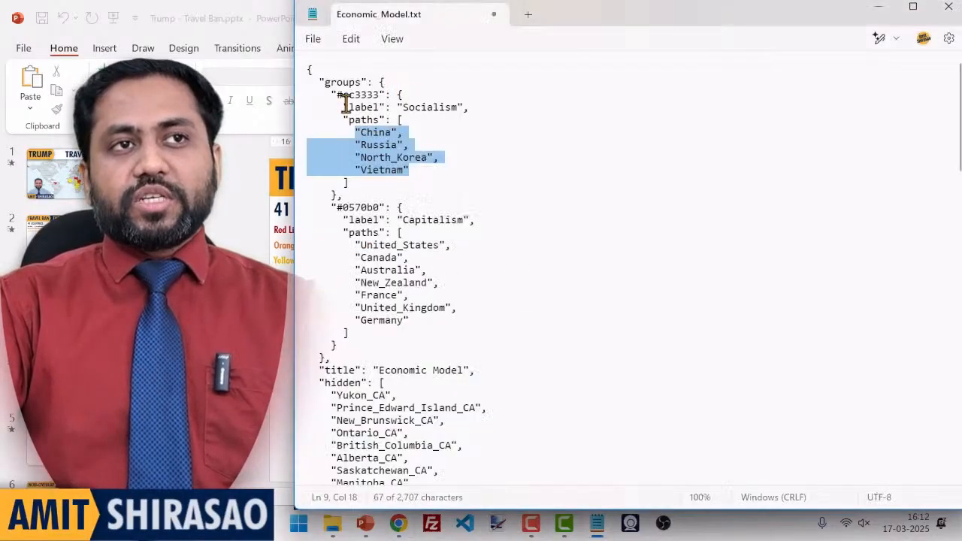
drag(317, 83, 359, 356)
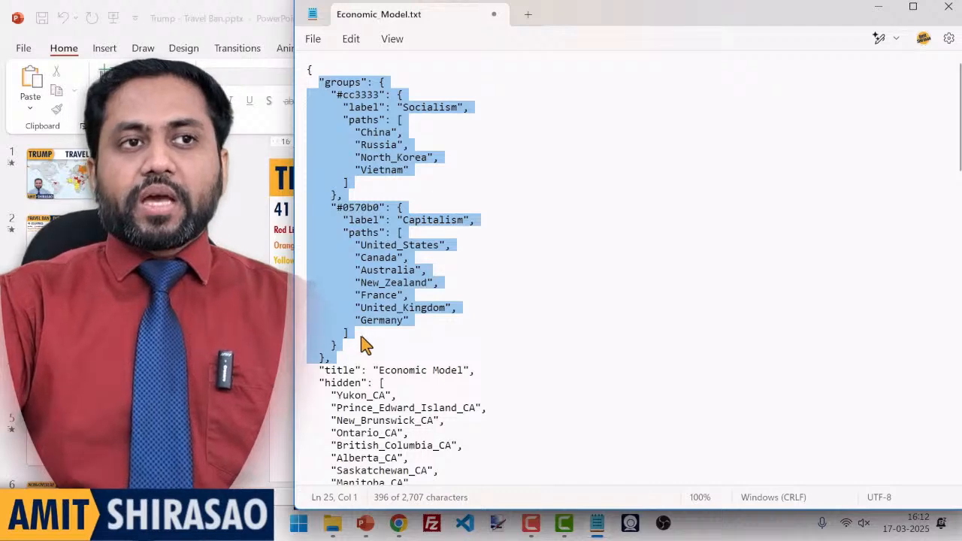
scroll(361, 344, down, 5)
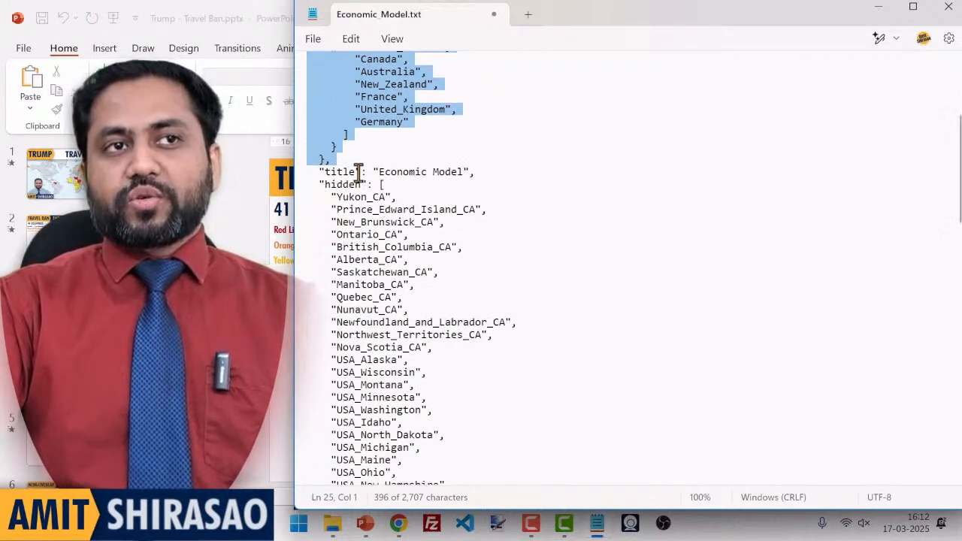
click(343, 171)
double_click(344, 171)
drag(379, 172, 462, 171)
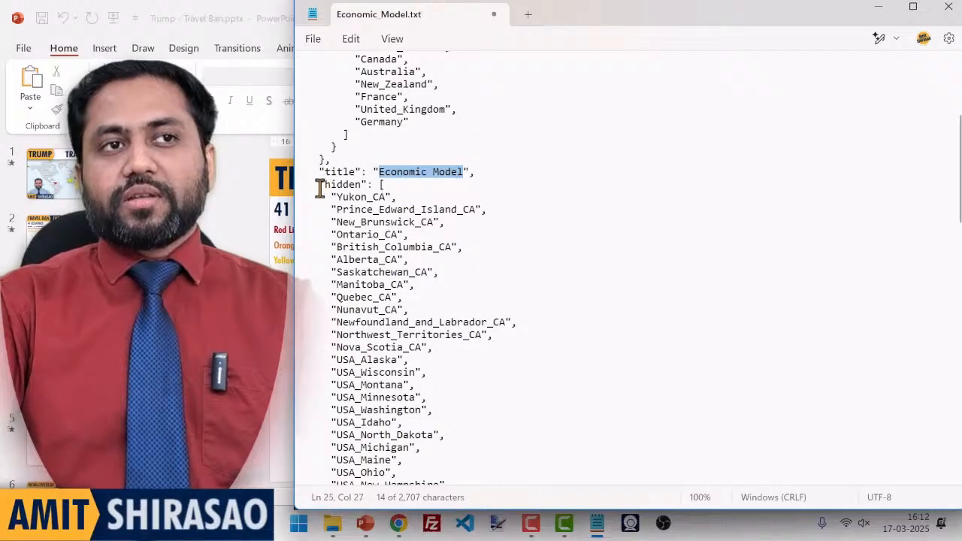
drag(319, 186, 396, 396)
scroll(481, 385, down, 2)
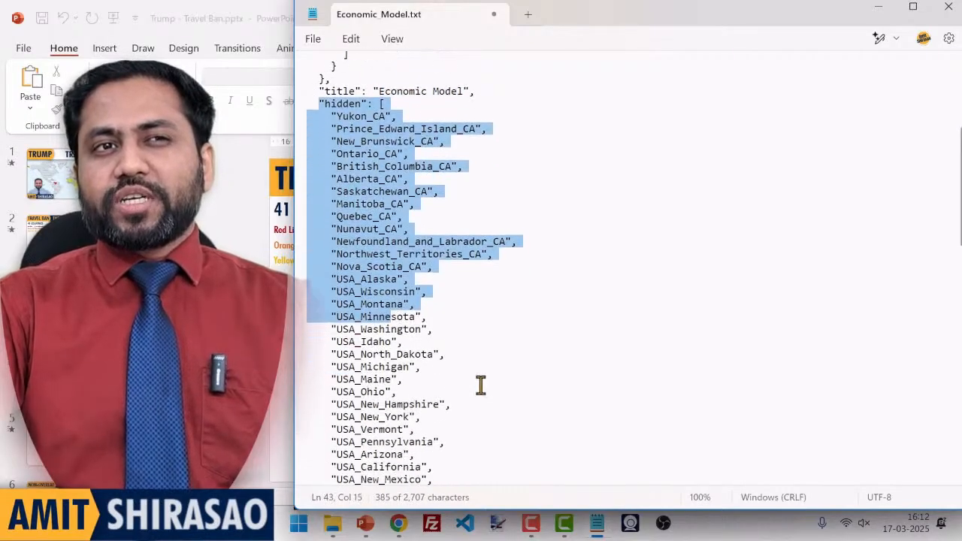
scroll(481, 385, down, 11)
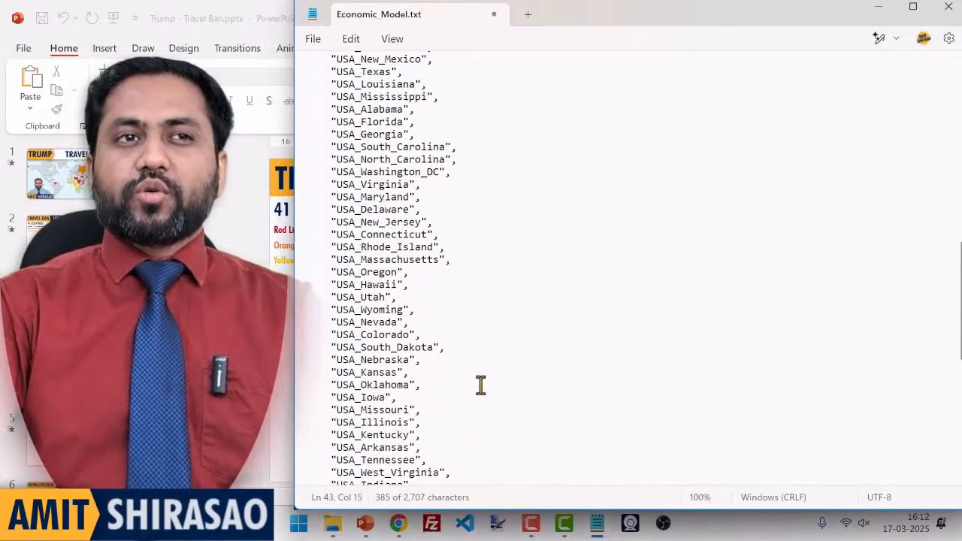
scroll(481, 386, down, 5)
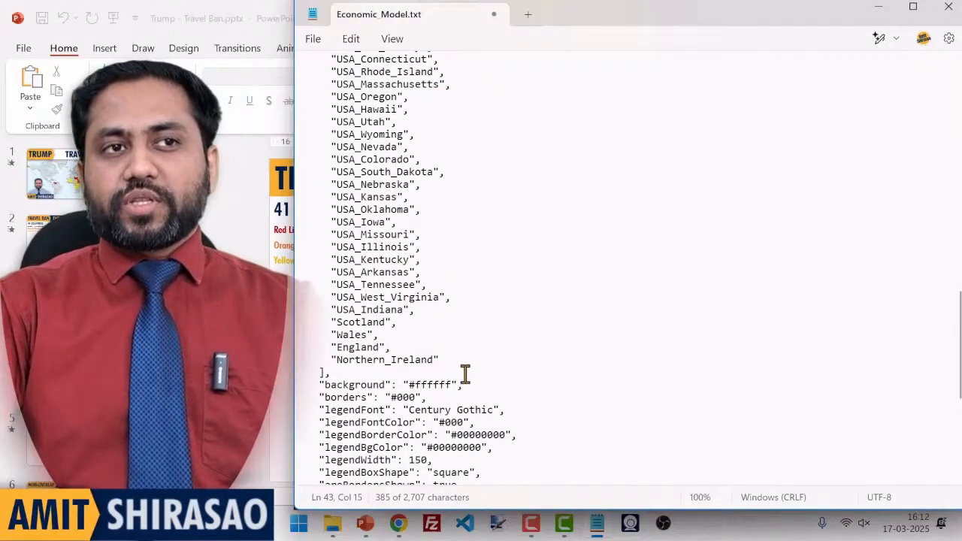
Step: Delete the entire "hidden" region list from Economic_Model.txt, including the blank line it leaves below the "title" entry
shift+click(455, 365)
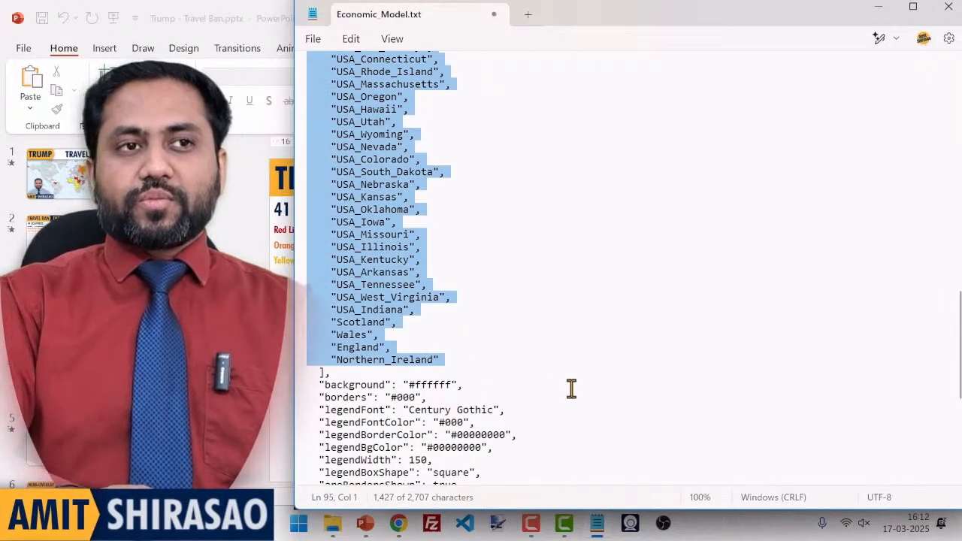
key(shift+End)
scroll(571, 389, up, 15)
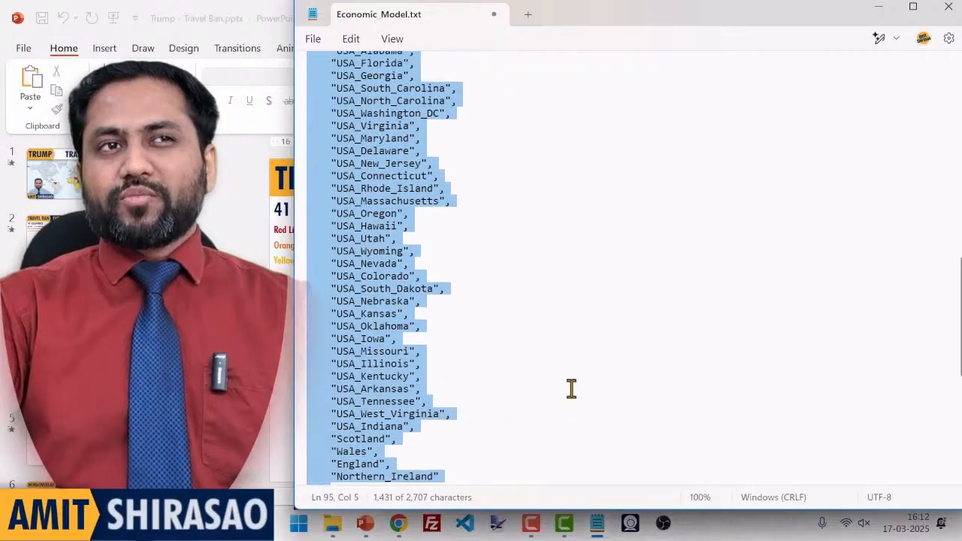
scroll(571, 388, up, 3)
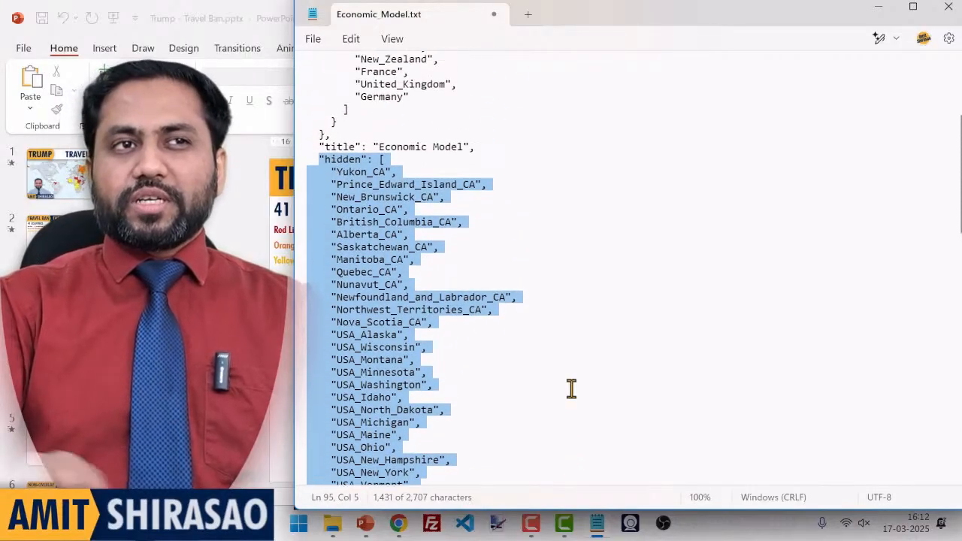
key(Delete)
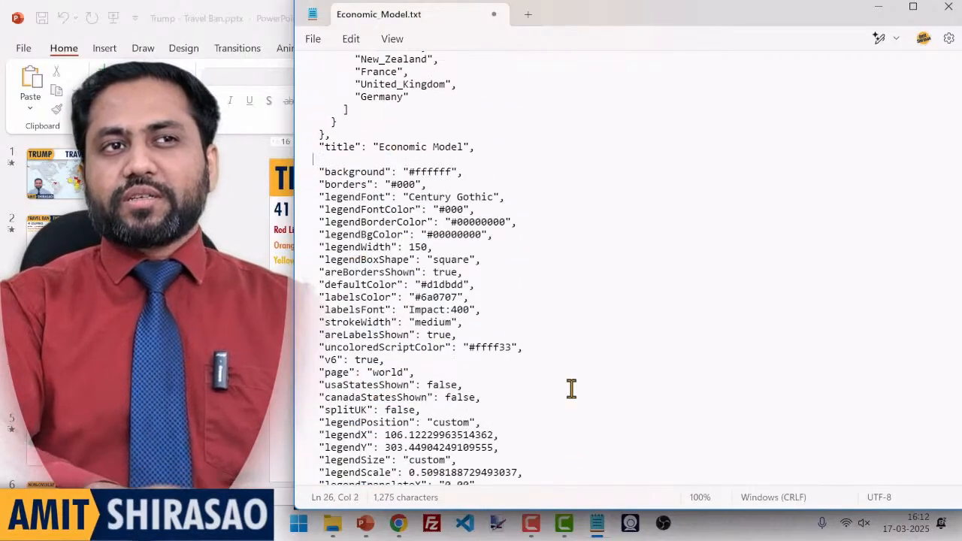
key(BackSpace)
key(BackSpace)
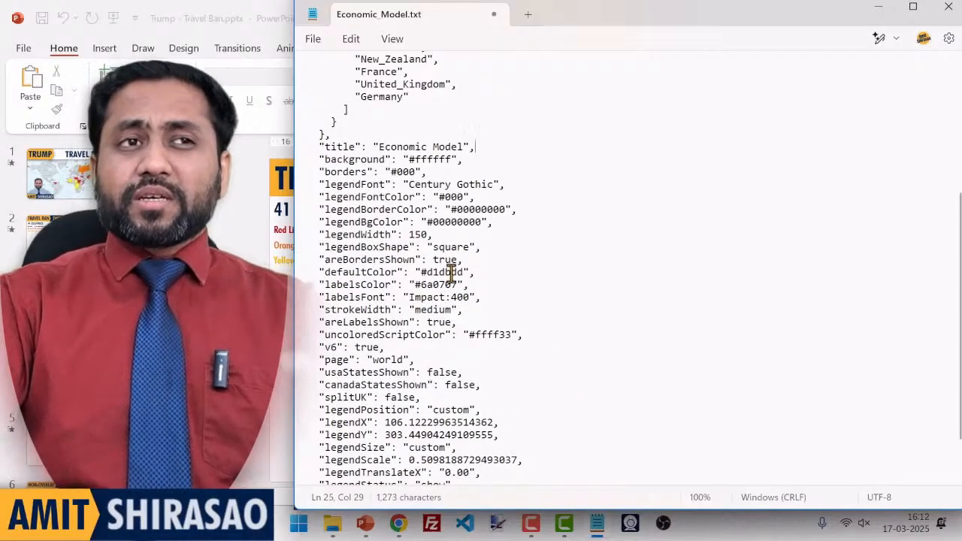
Step: Delete the settings lines from "background" through "labelsColor" in Economic_Model.txt, leaving no blank line behind
drag(317, 162, 480, 460)
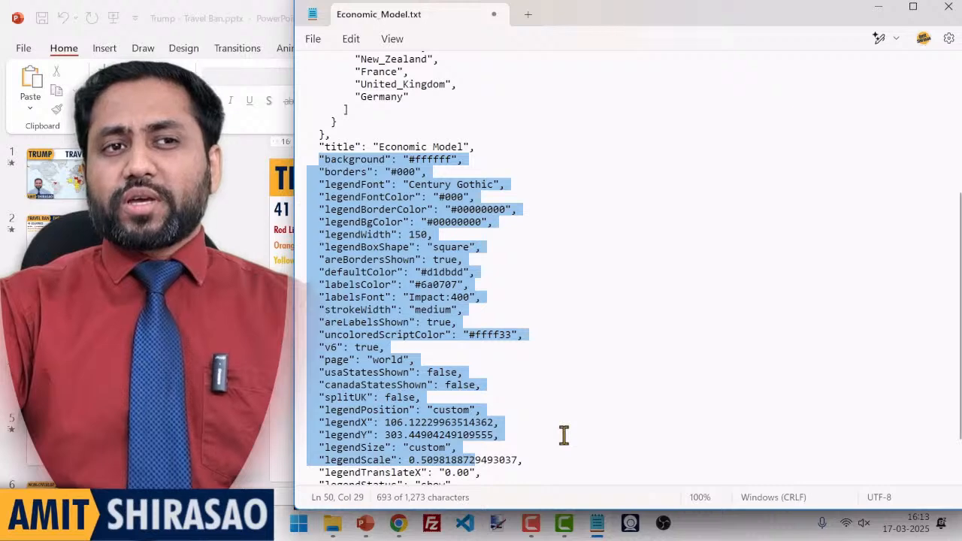
scroll(563, 435, down, 2)
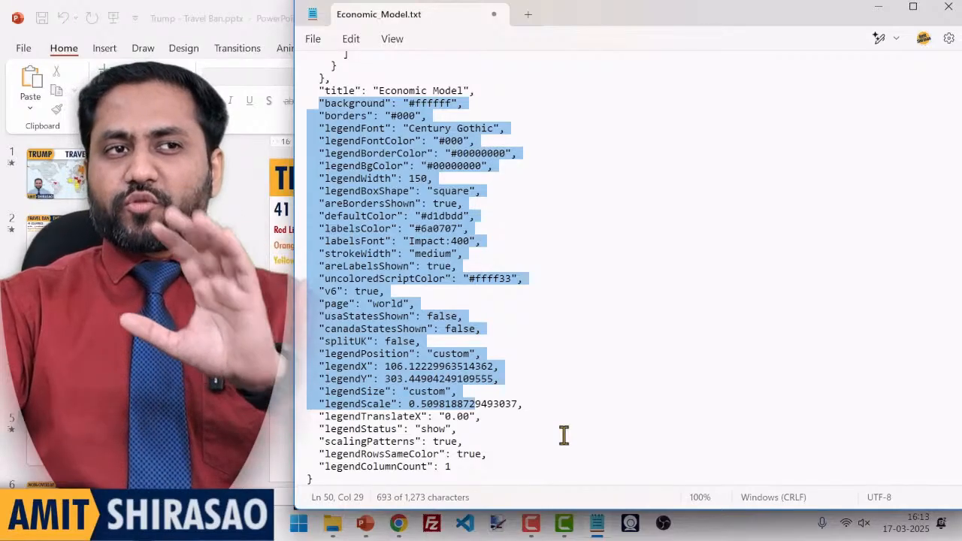
shift+click(489, 473)
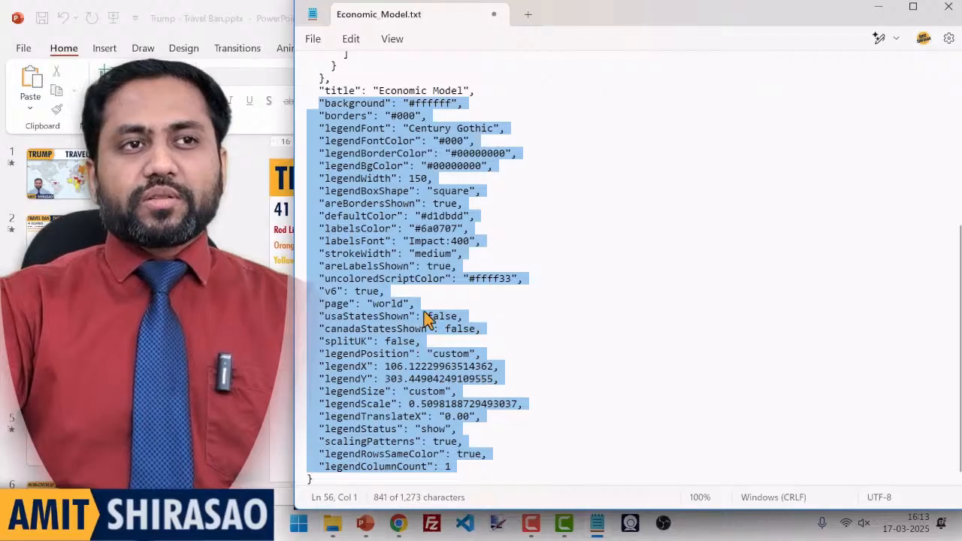
click(348, 241)
drag(411, 242, 312, 109)
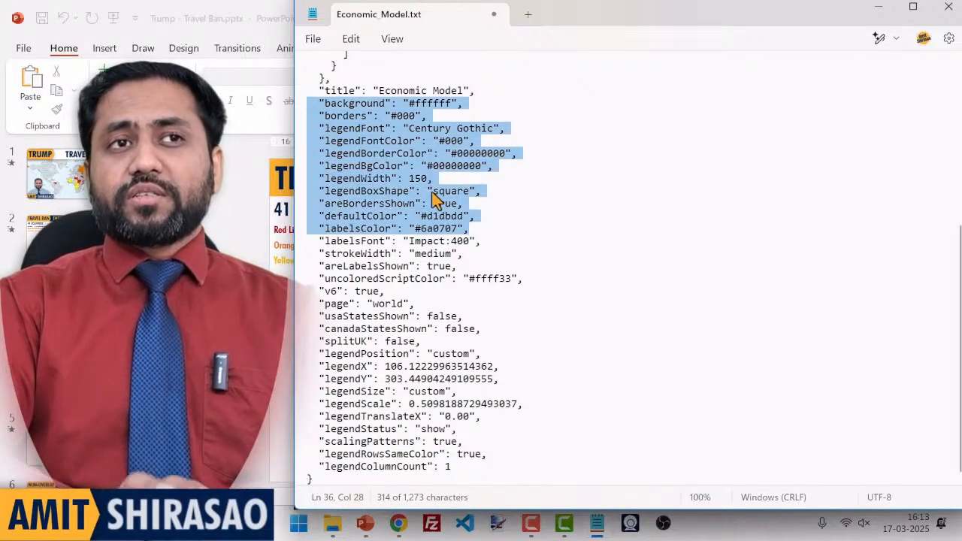
key(BackSpace)
key(BackSpace)
Step: Remove everything after the "labelsFont" value up to the final closing brace, including its trailing comma, and save Economic_Model.txt
key(Down)
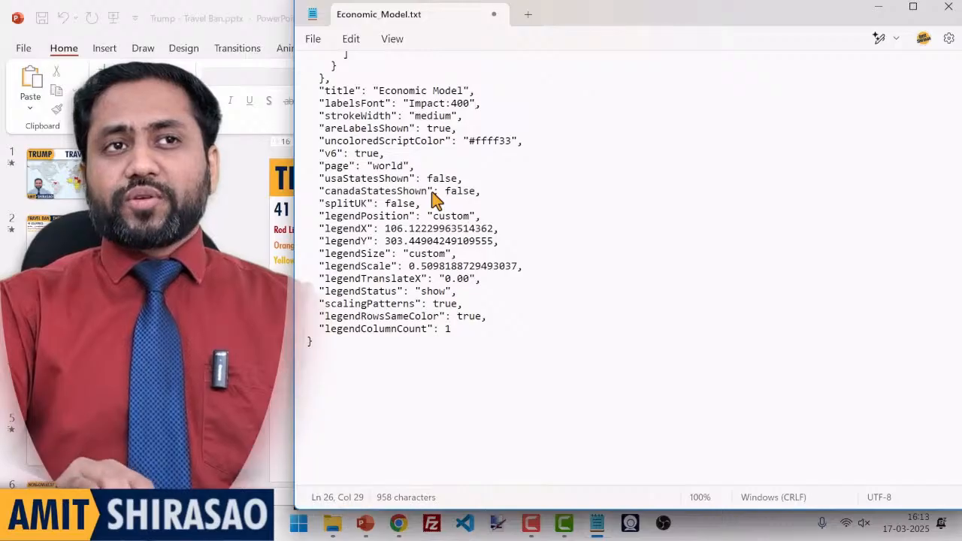
key(shift+Down)
key(shift+Down)
key(shift+Down)
key(shift+Down)
key(shift+Down)
key(shift+Down)
key(shift+Down)
key(shift+Down)
key(shift+Down)
key(shift+Down)
key(shift+Down)
key(shift+Down)
key(shift+Down)
key(shift+Down)
key(shift+Down)
key(shift+Down)
key(shift+Down)
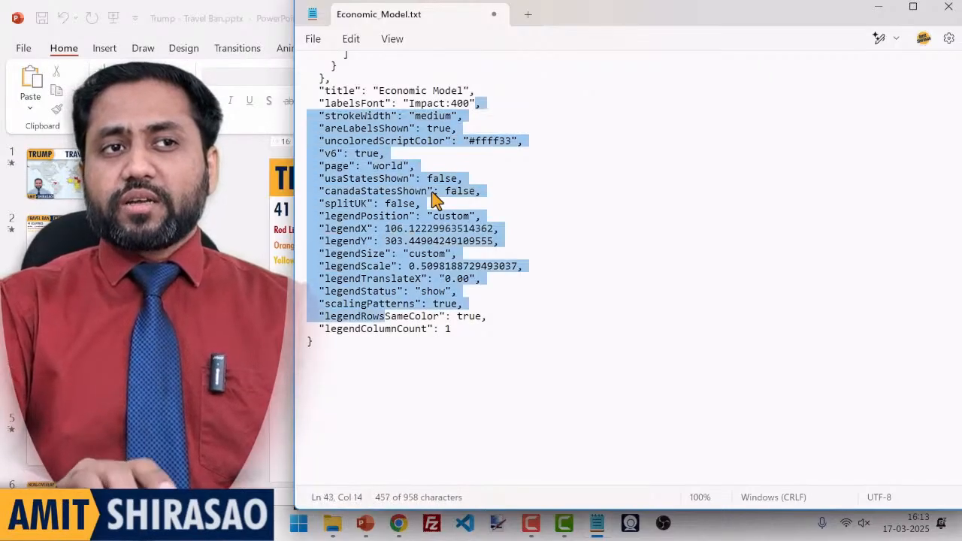
key(shift+Down)
key(shift+End)
key(BackSpace)
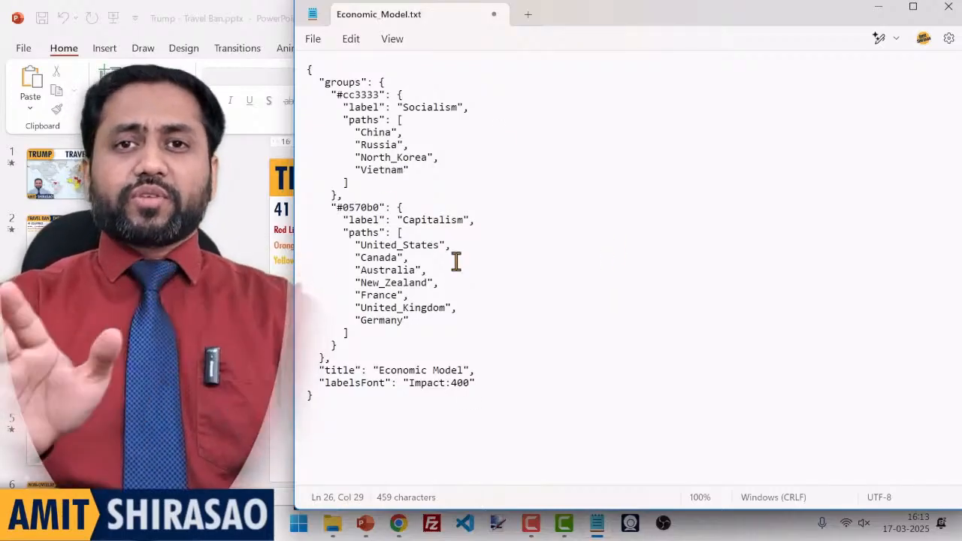
key(ctrl+s)
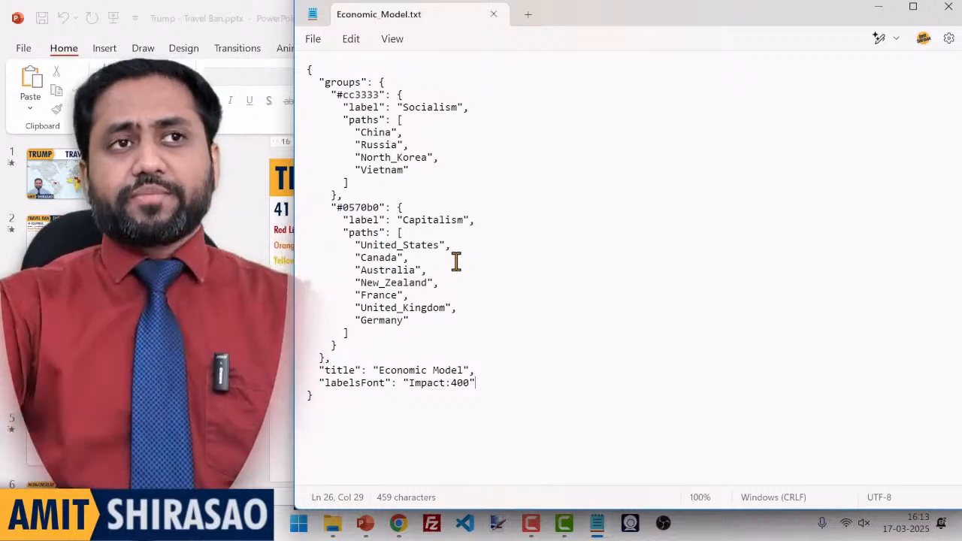
Step: Switch to the MapChart page in the browser and reload it, discarding the current map
key(alt+Tab)
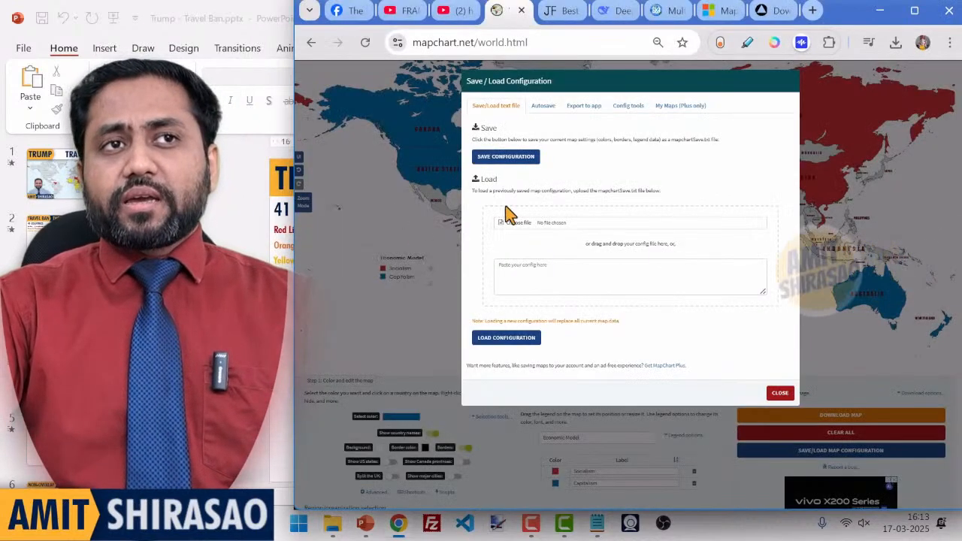
click(363, 45)
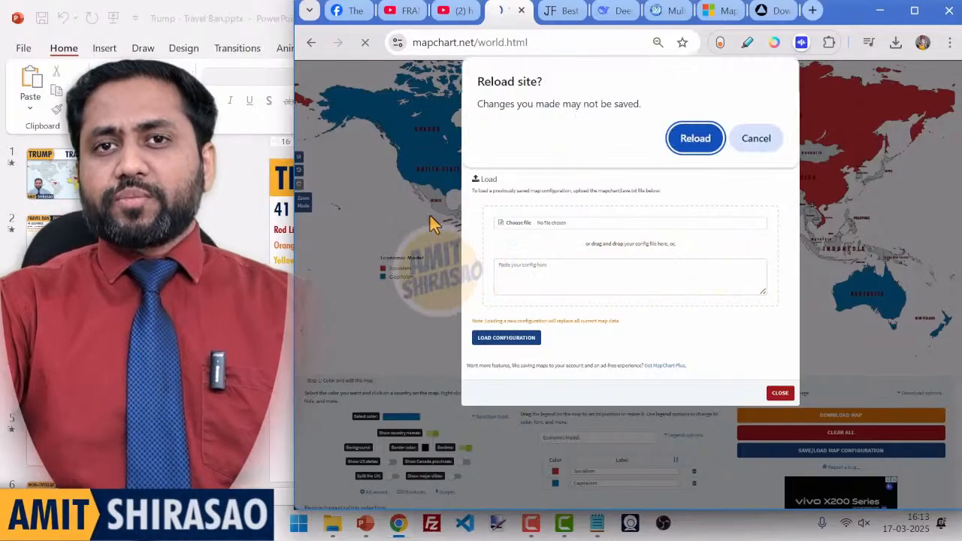
click(691, 139)
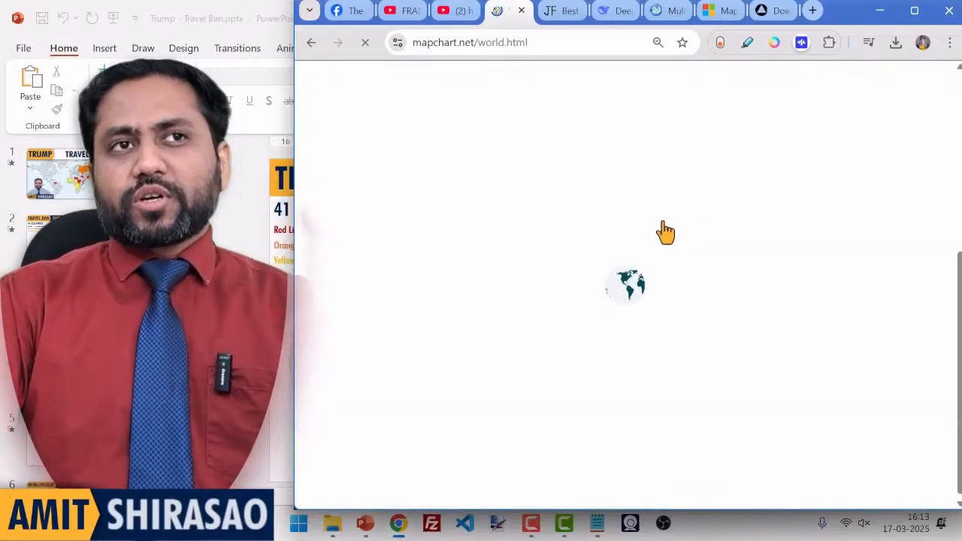
scroll(595, 256, up, 5)
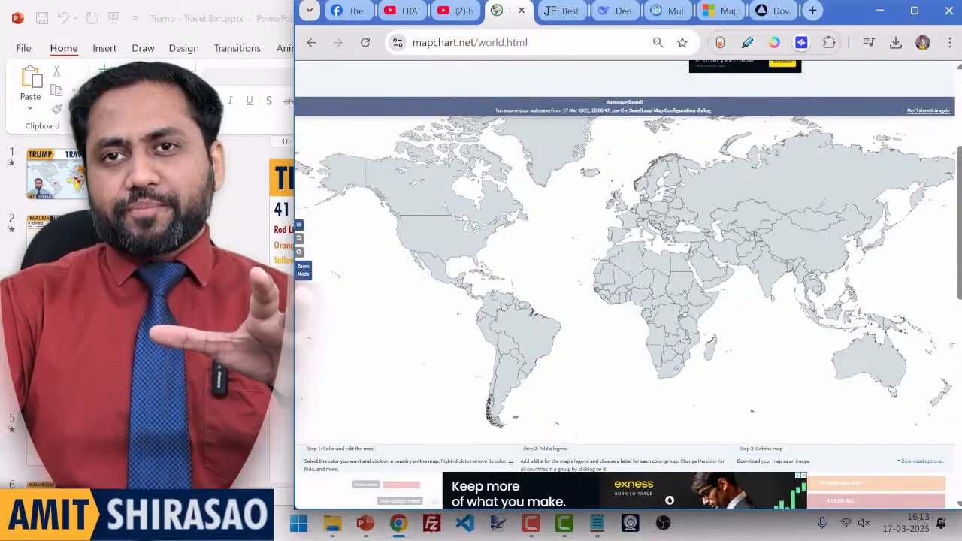
Step: Examine the page address and the World map types offered by MapChart, staying on the Simple world map
click(481, 44)
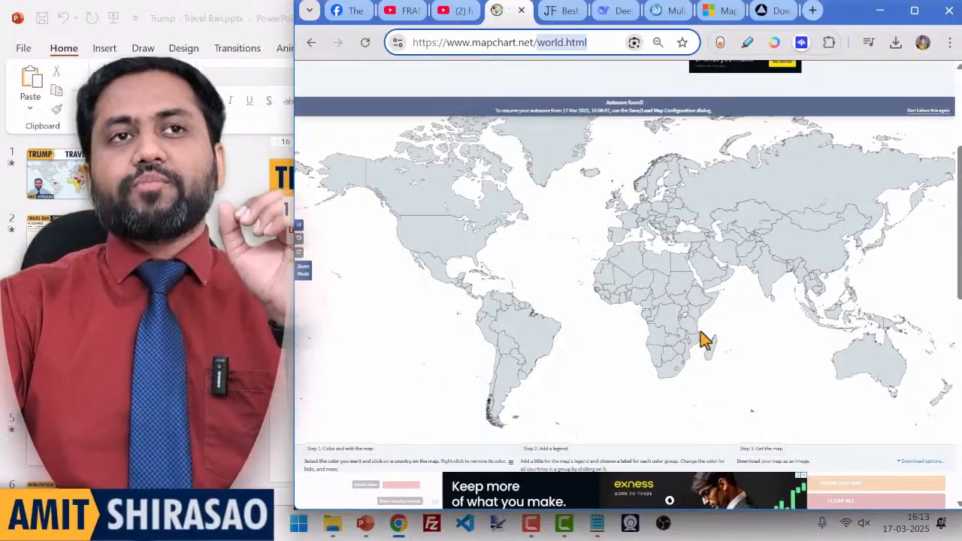
scroll(668, 353, up, 3)
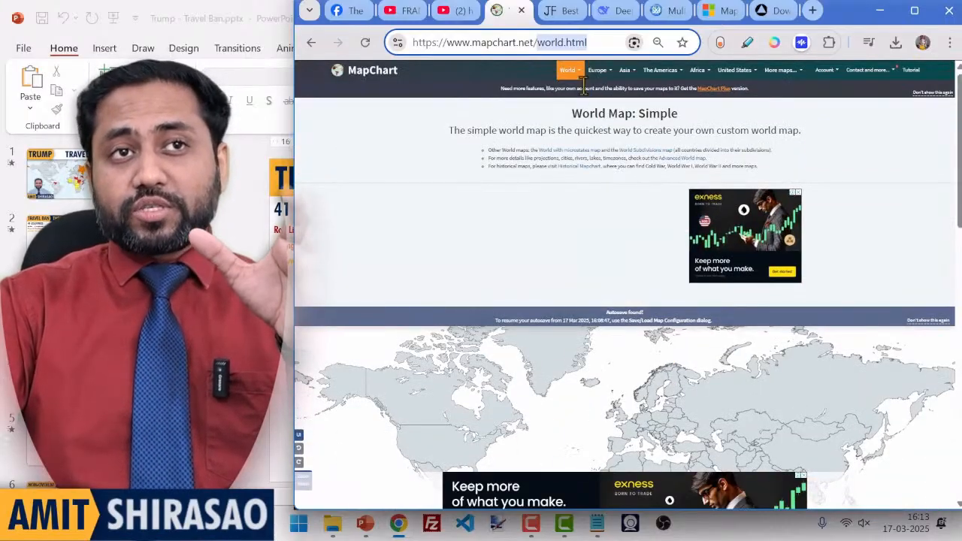
click(572, 73)
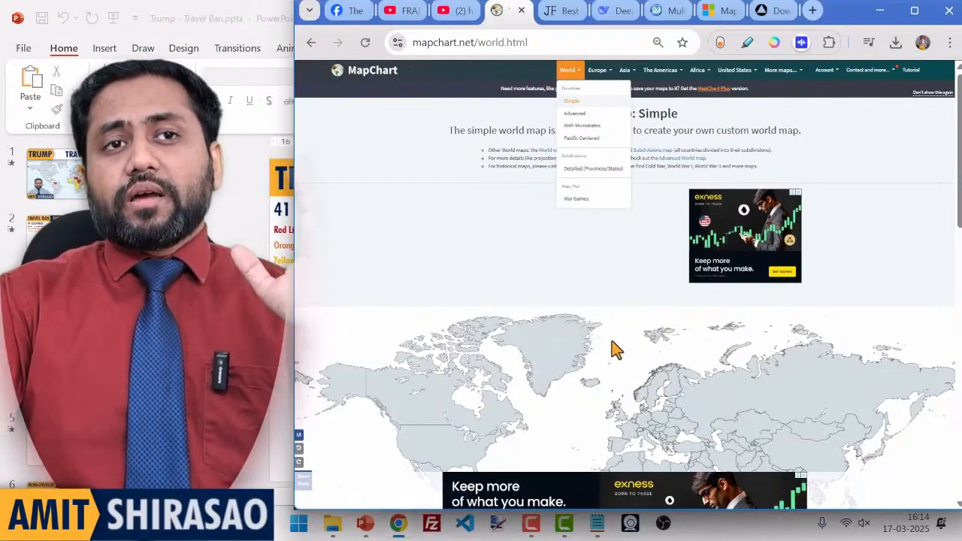
scroll(671, 369, down, 4)
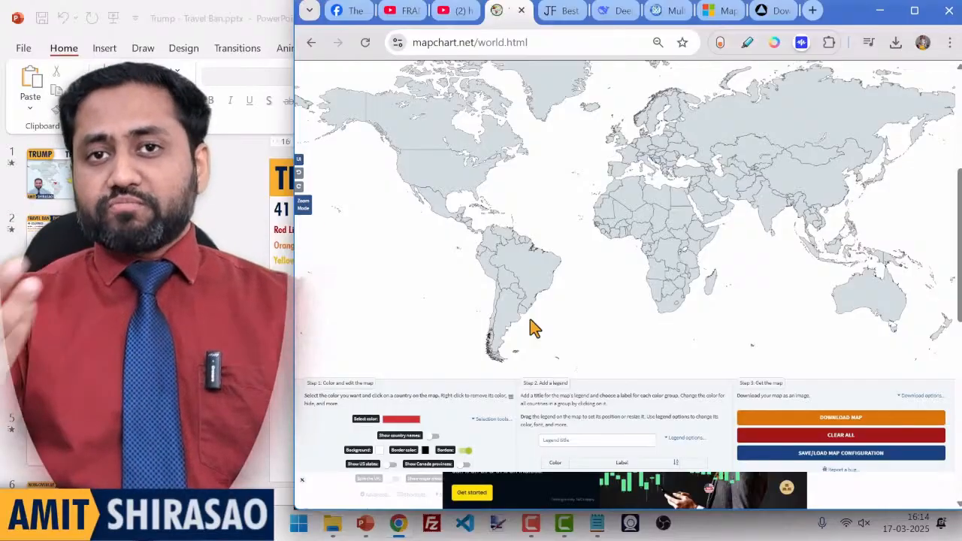
Step: Load the map configuration from the file Economic_Model.txt into the blank world map
click(785, 458)
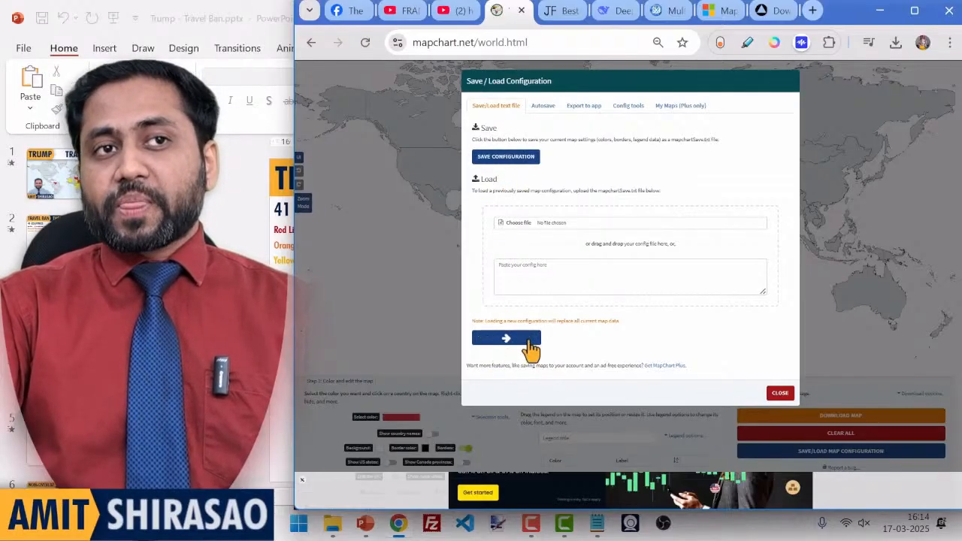
click(525, 275)
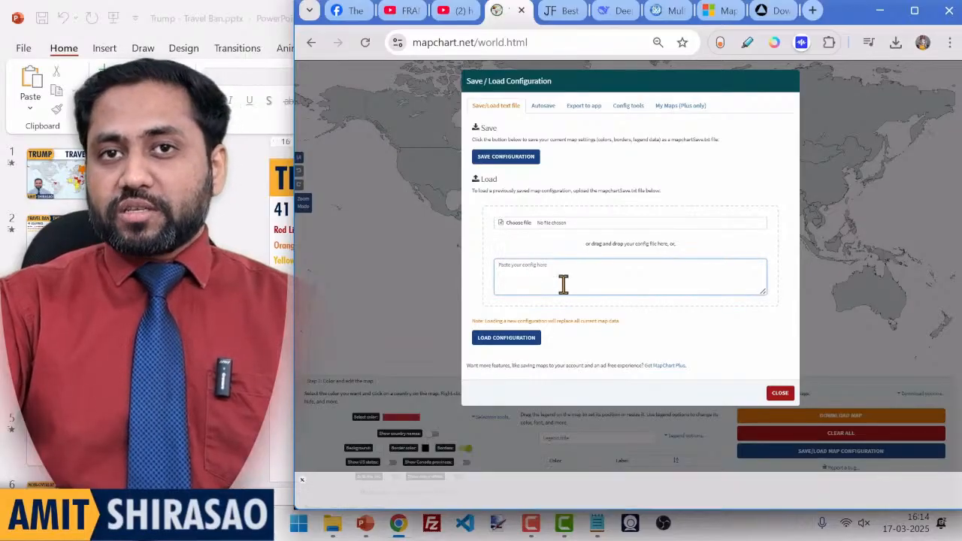
click(535, 225)
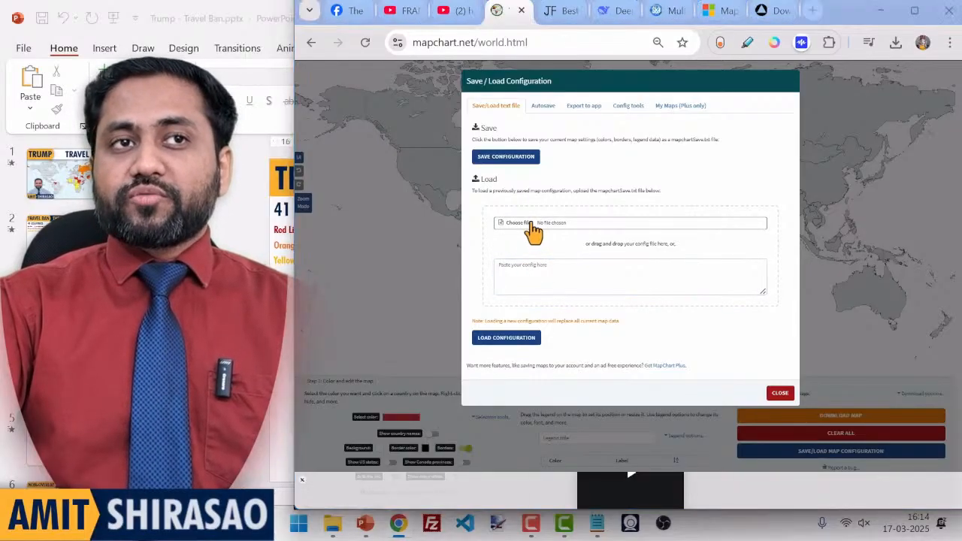
click(523, 122)
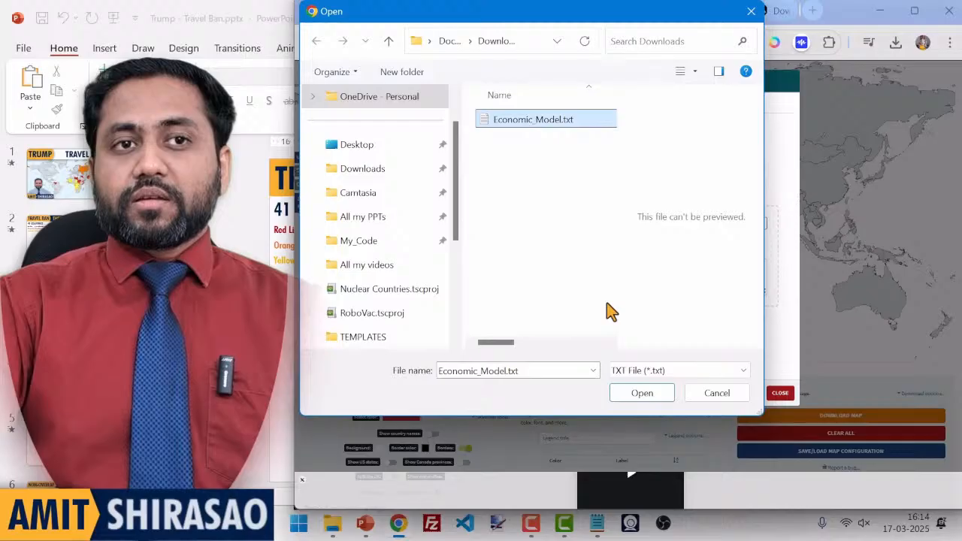
click(645, 397)
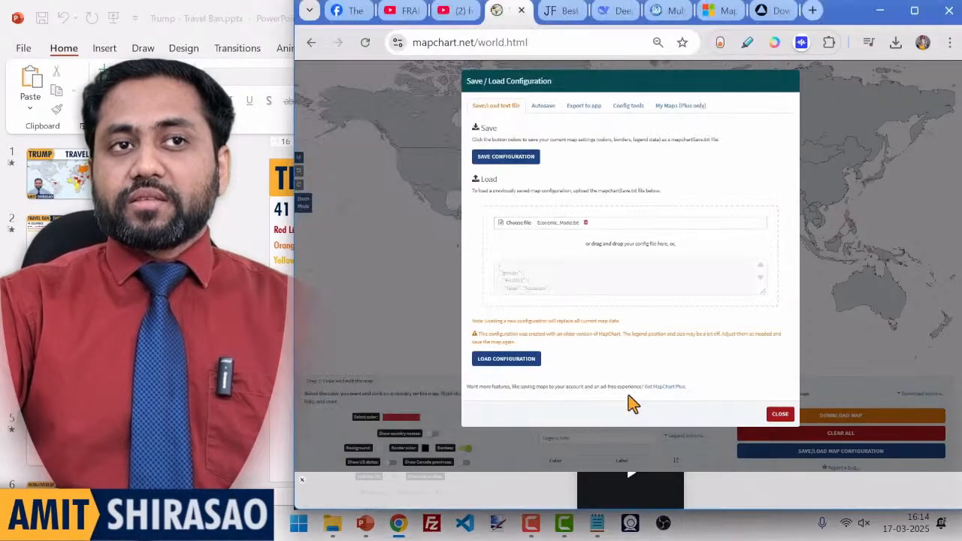
click(533, 361)
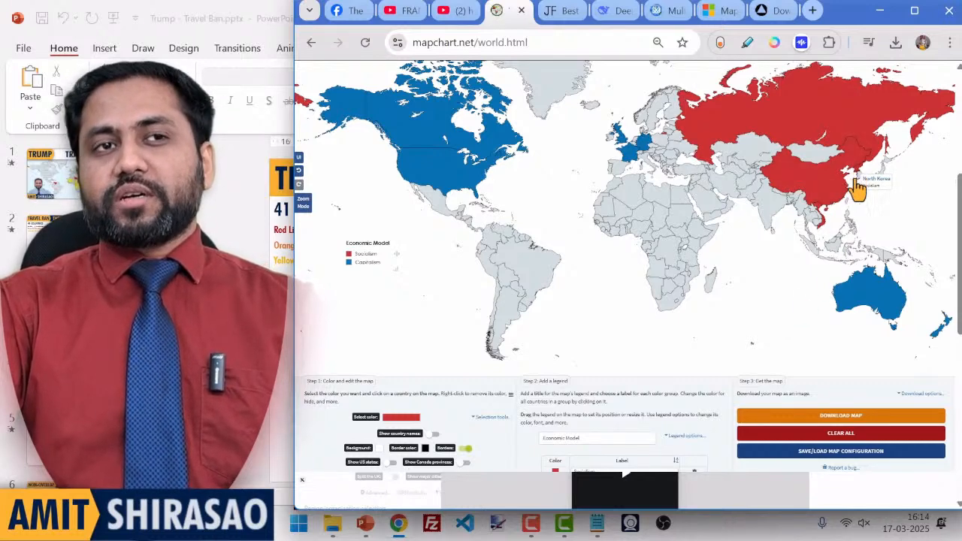
Step: Return to Economic_Model.txt in Notepad, replace the underscore in "North_Korea" with a space and copy the entire text
key(alt+Tab)
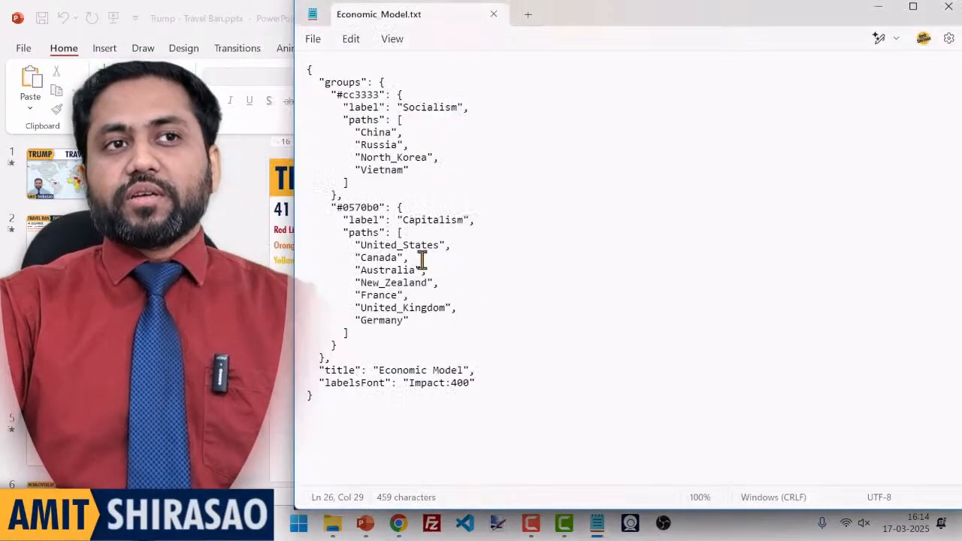
click(396, 167)
key(BackSpace)
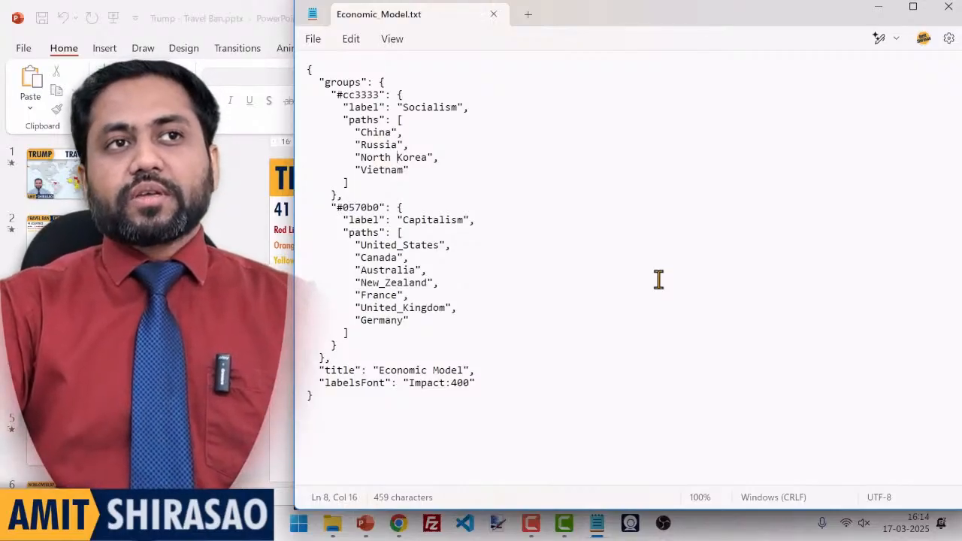
key(ctrl+a)
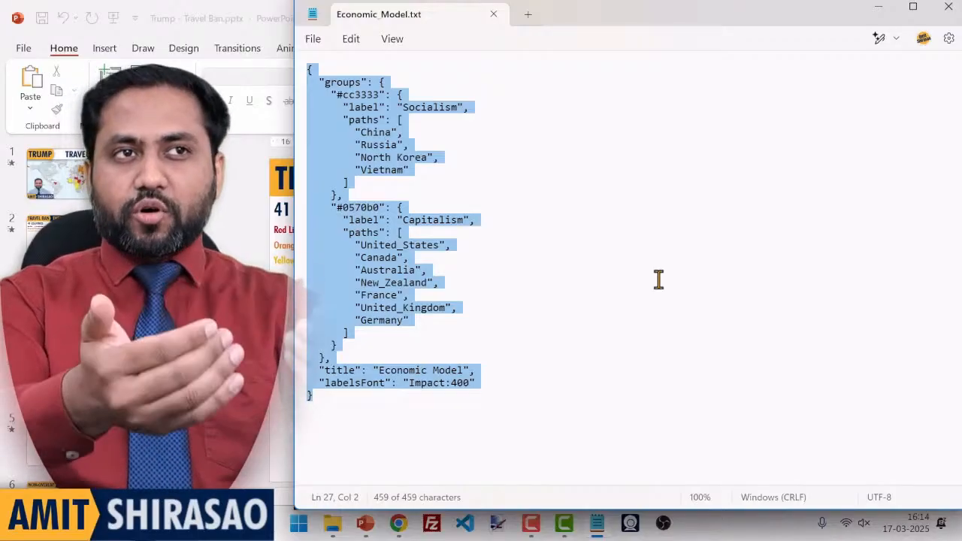
Step: Switch to MapChart, load the copied text as the map configuration and zoom in on the Korean Peninsula to check its coloring
key(alt+Tab)
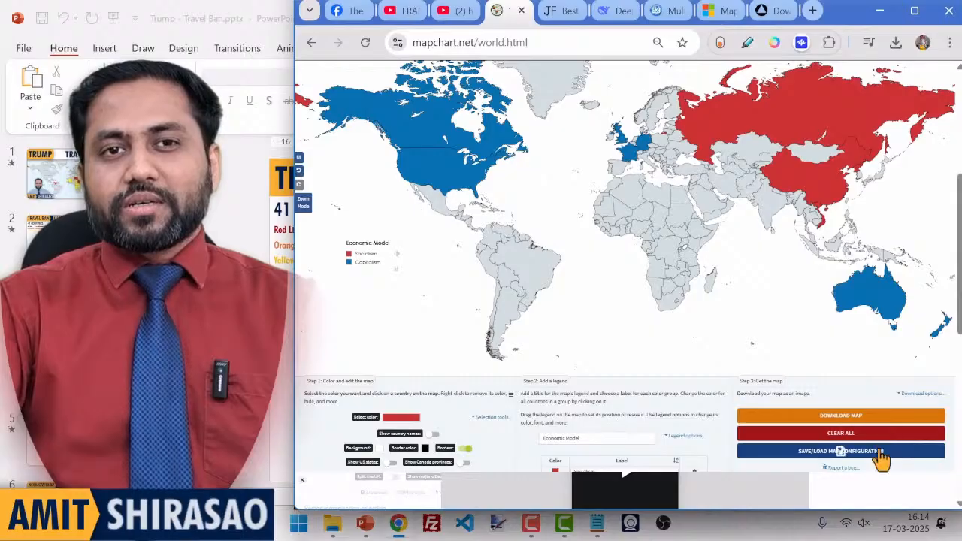
click(879, 453)
click(568, 272)
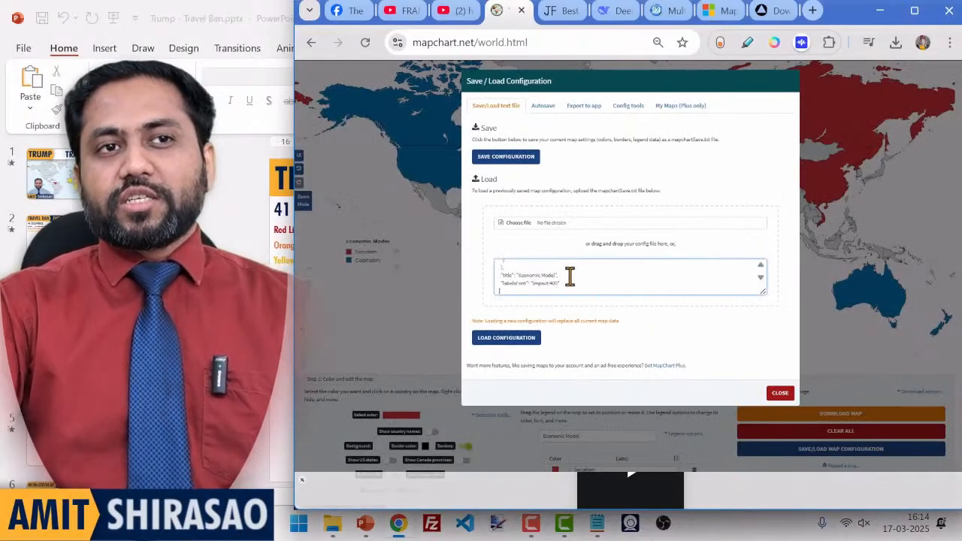
click(511, 339)
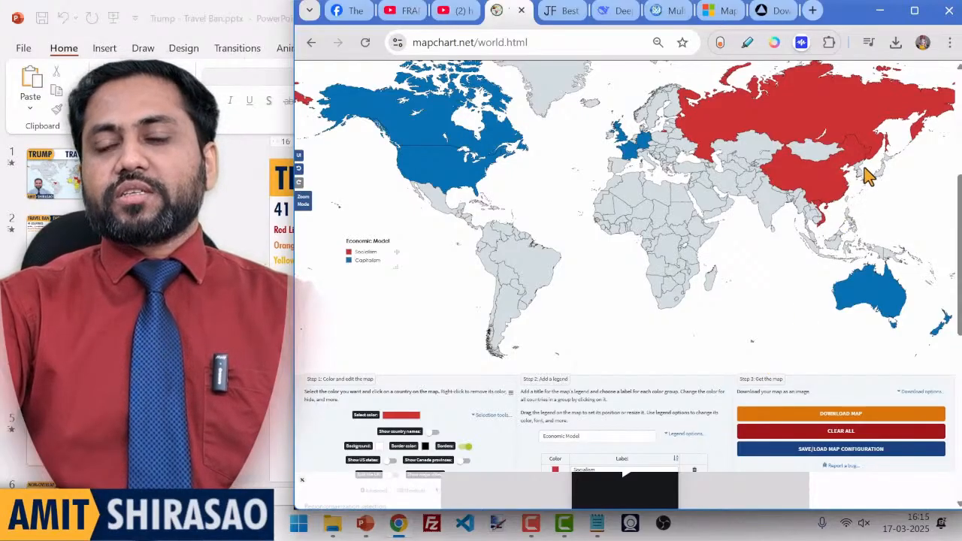
click(302, 203)
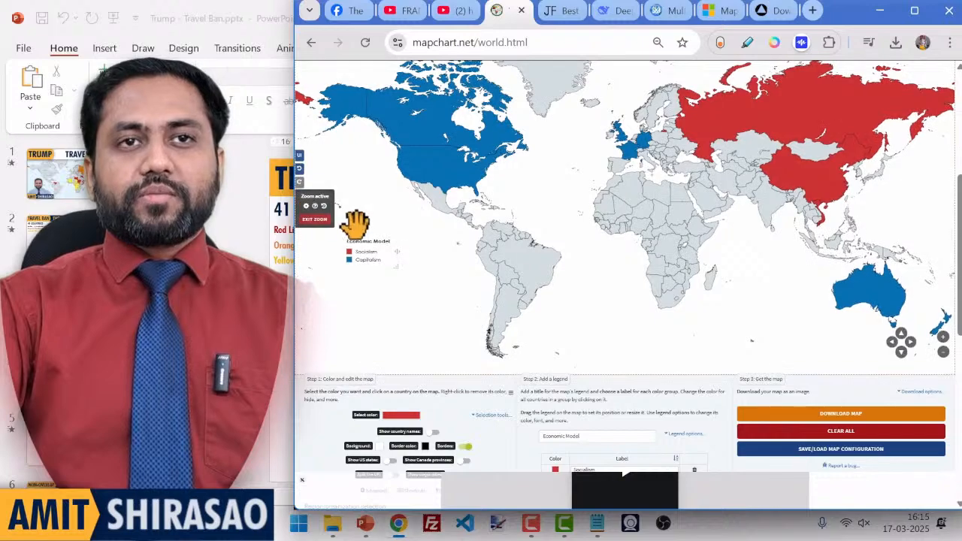
scroll(862, 168, up, 4)
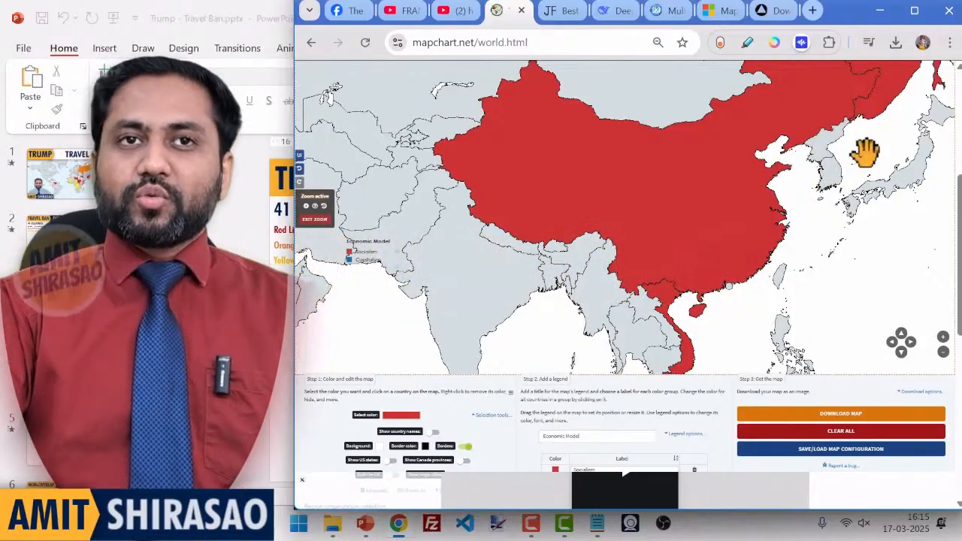
Step: Switch to Economic_Model.txt in Notepad, replace the space in "North Korea" with an underscore and copy the entire text
drag(867, 168, 820, 260)
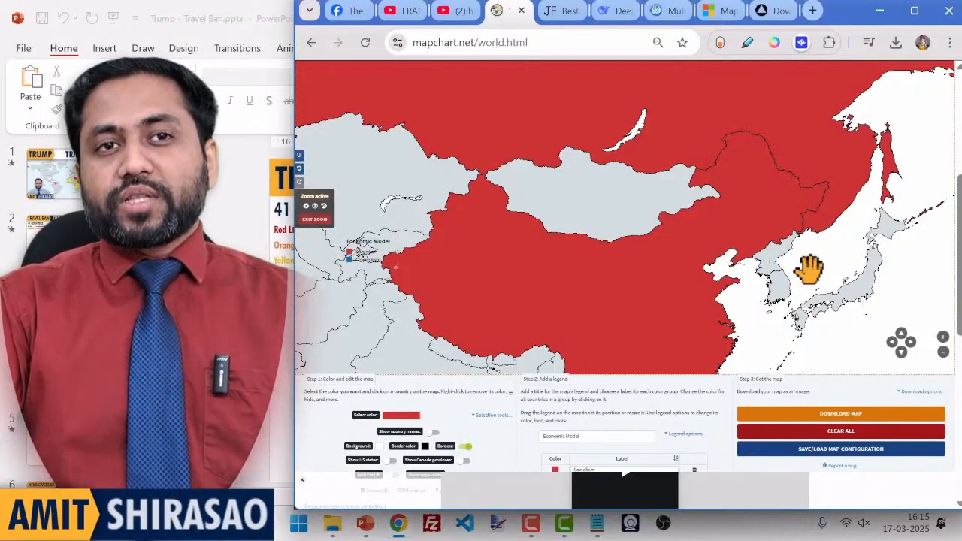
key(alt+Tab)
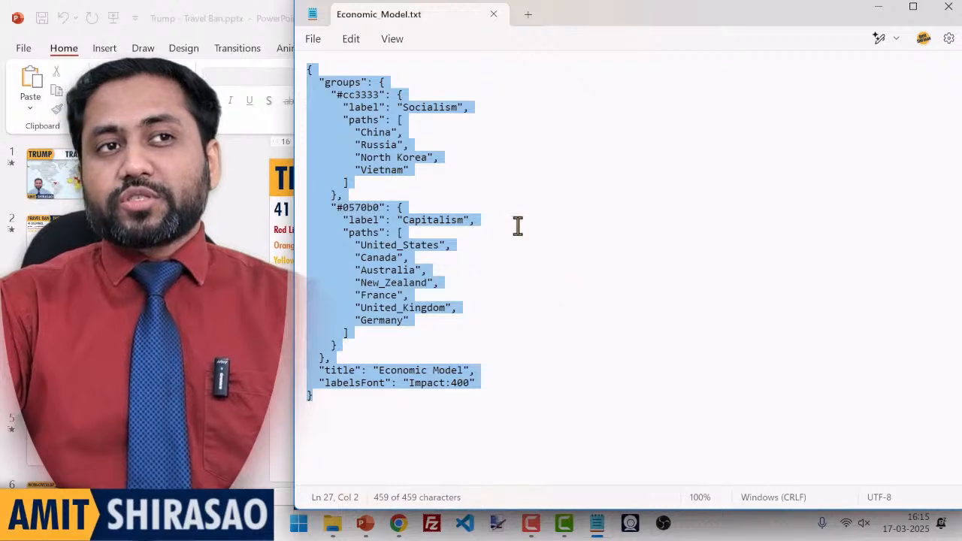
click(397, 167)
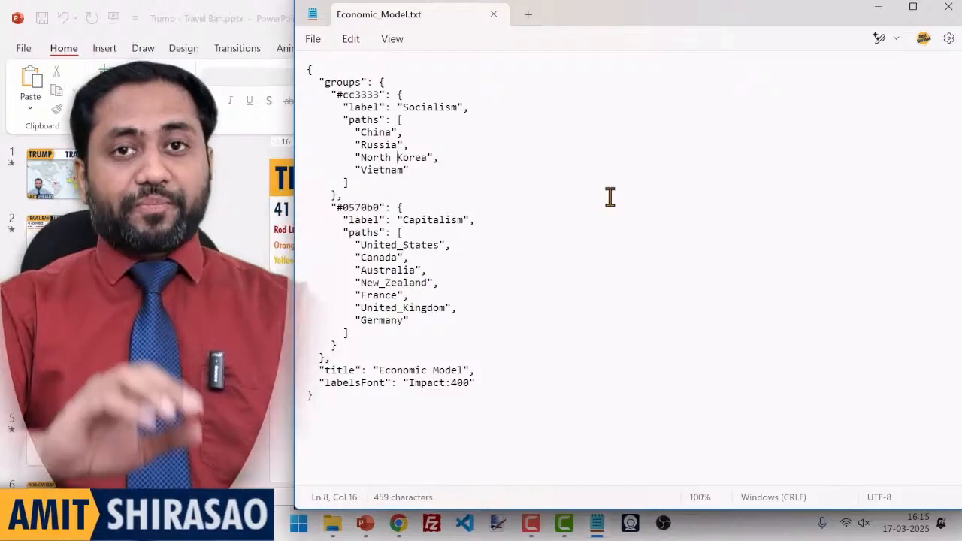
key(shift+Left)
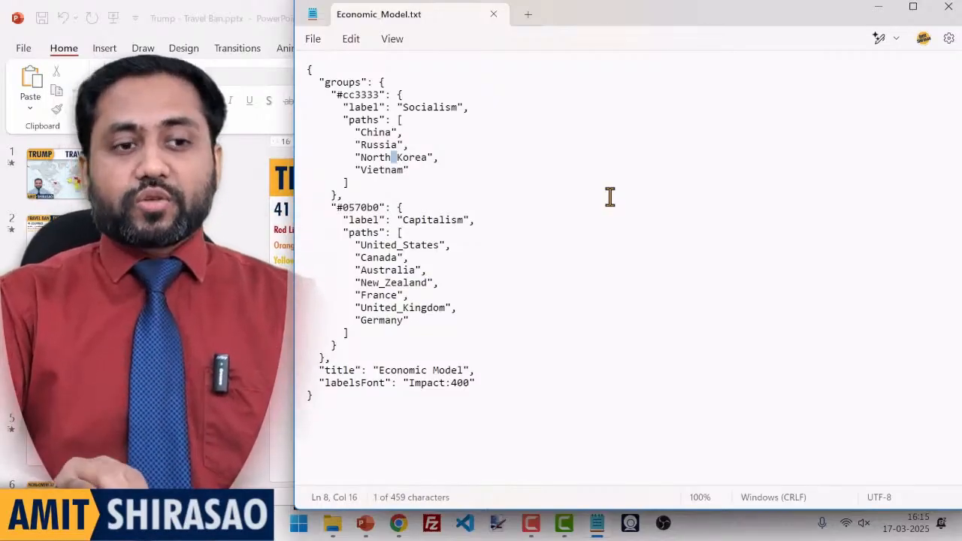
text(_)
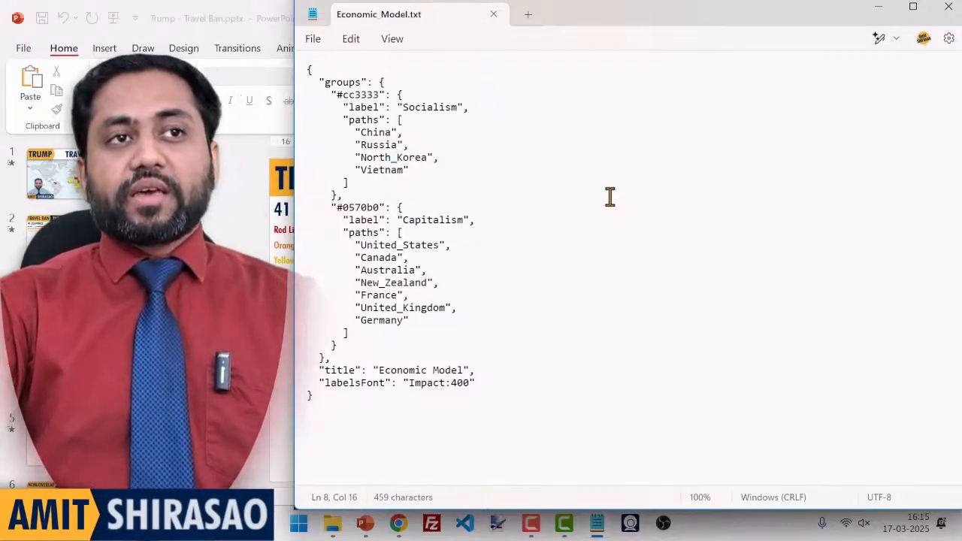
key(ctrl+a)
Step: Return to MapChart and load the copied text as the map configuration
key(alt+Tab)
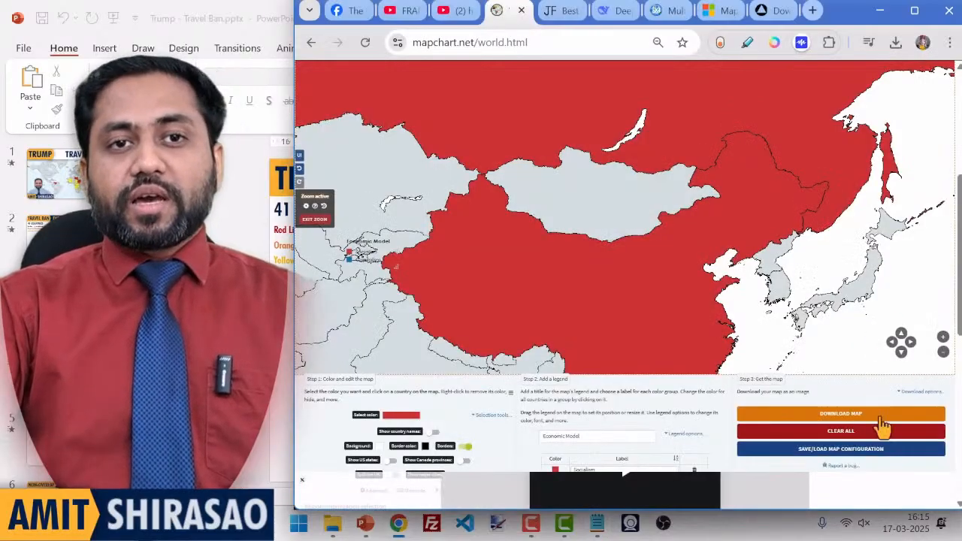
click(871, 451)
click(545, 287)
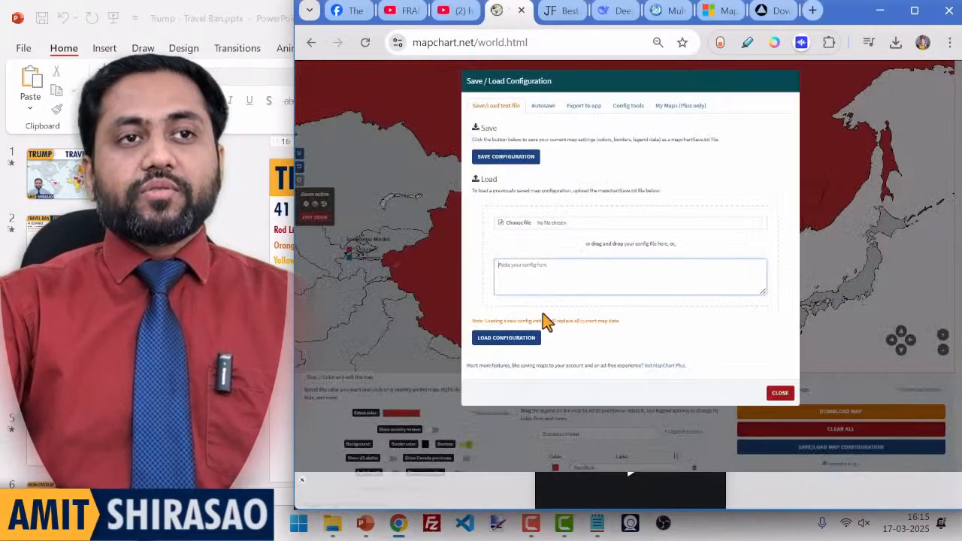
key(ctrl+v)
click(523, 339)
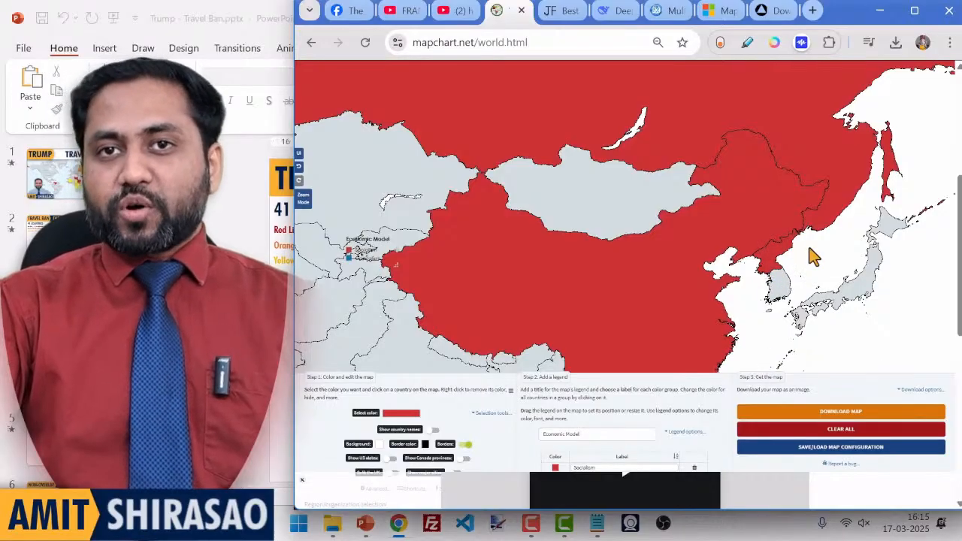
Step: Enlarge the MapChart page and reset the map zoom to the full world view
key(ctrl+plus)
key(ctrl+plus)
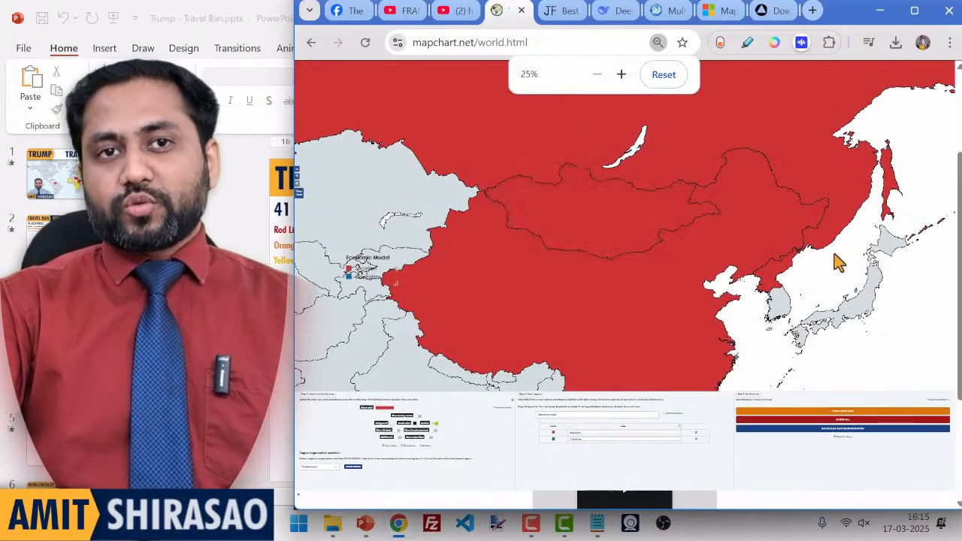
key(ctrl+plus)
key(ctrl+plus)
key(ctrl+plus)
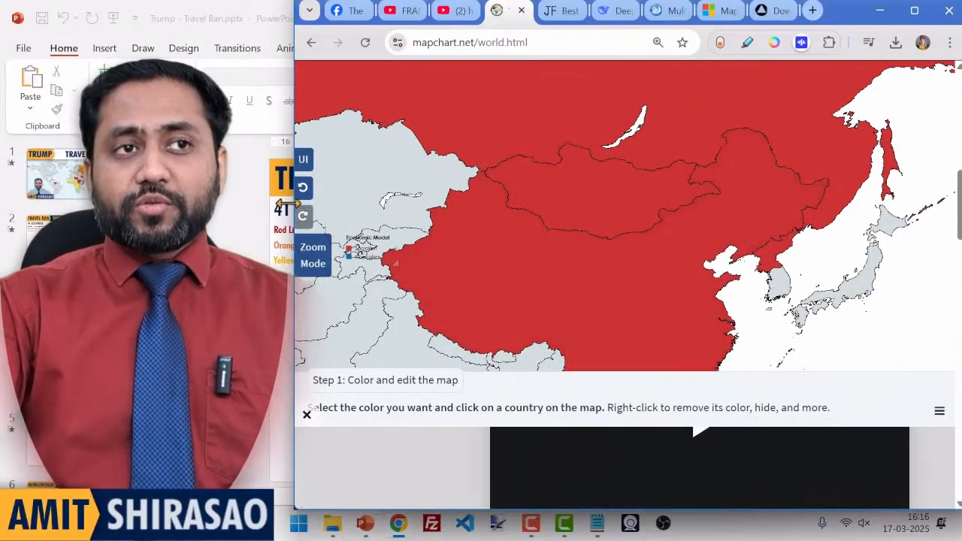
click(310, 263)
click(361, 290)
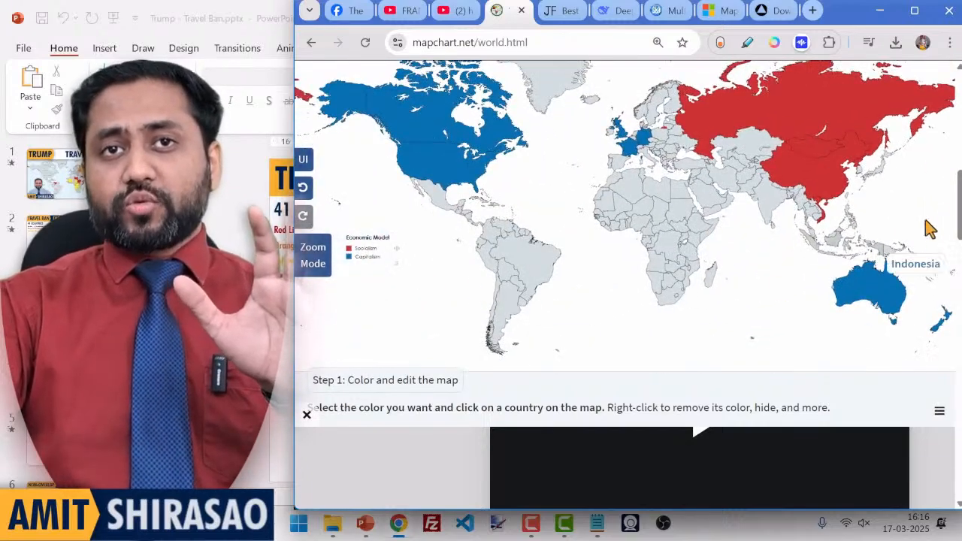
Step: Activate the map's zoom mode and frame the map on Russia, China and Central Asia
scroll(958, 208, up, 1)
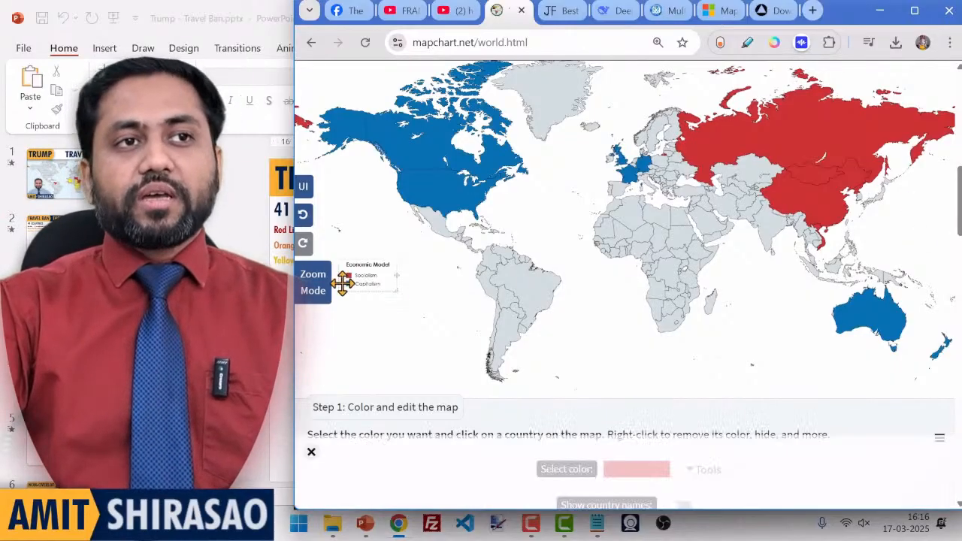
click(320, 293)
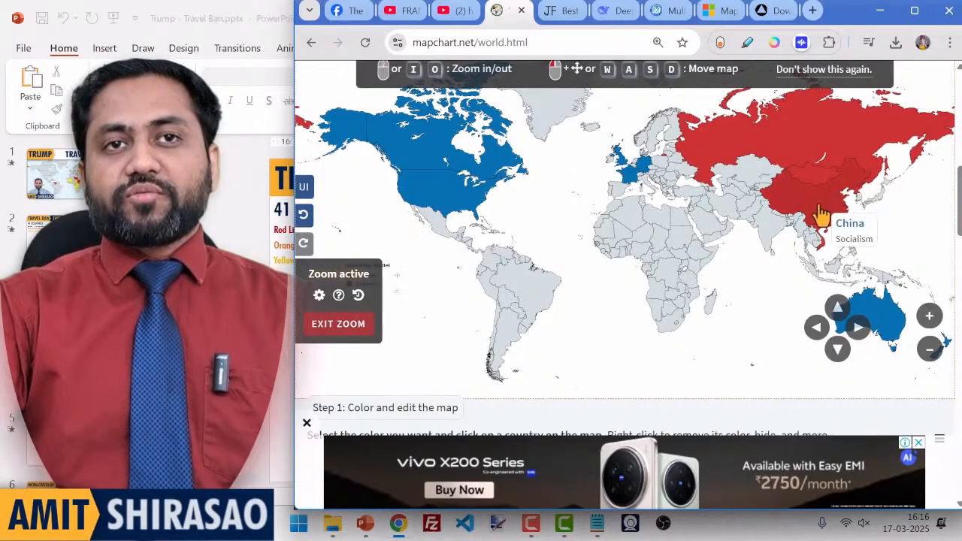
scroll(826, 221, up, 2)
scroll(826, 222, up, 1)
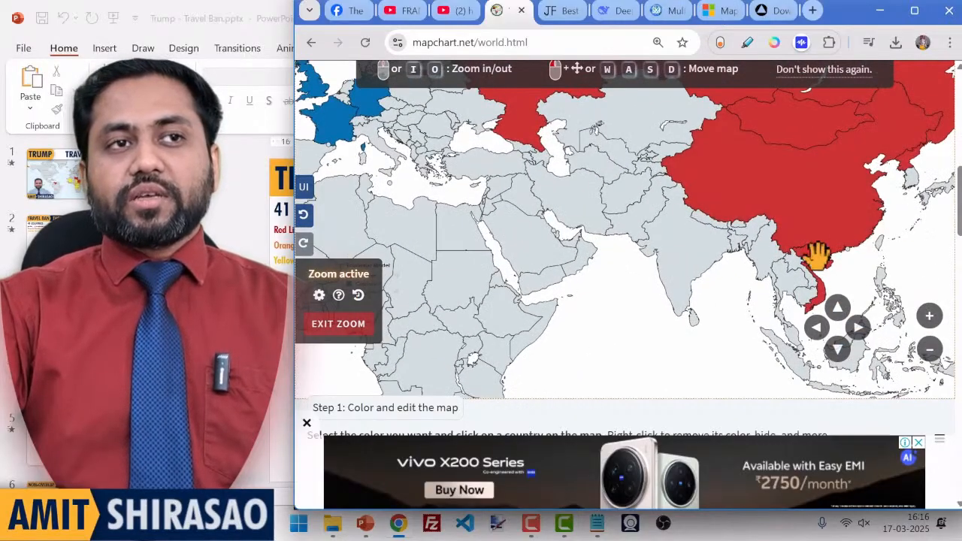
drag(927, 251, 736, 392)
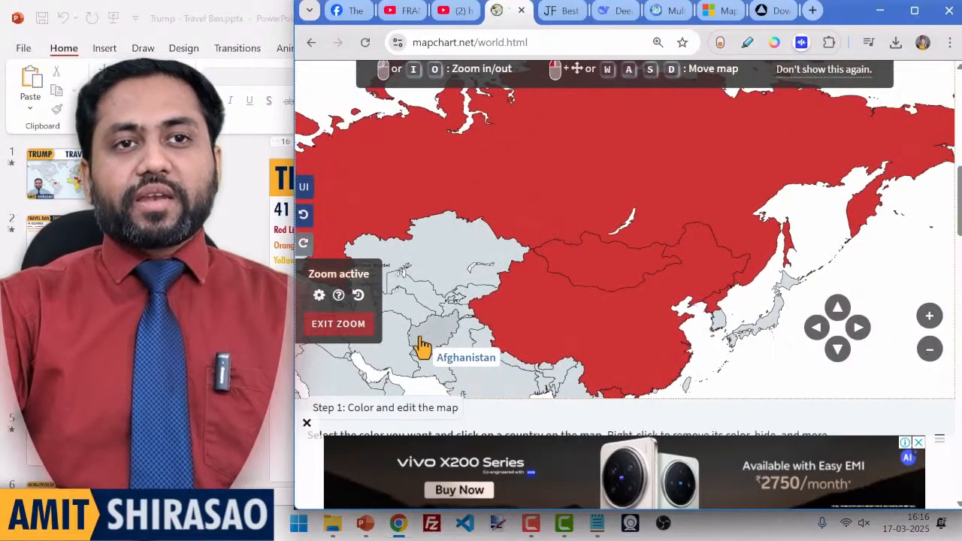
scroll(818, 355, down, 1)
scroll(821, 355, down, 1)
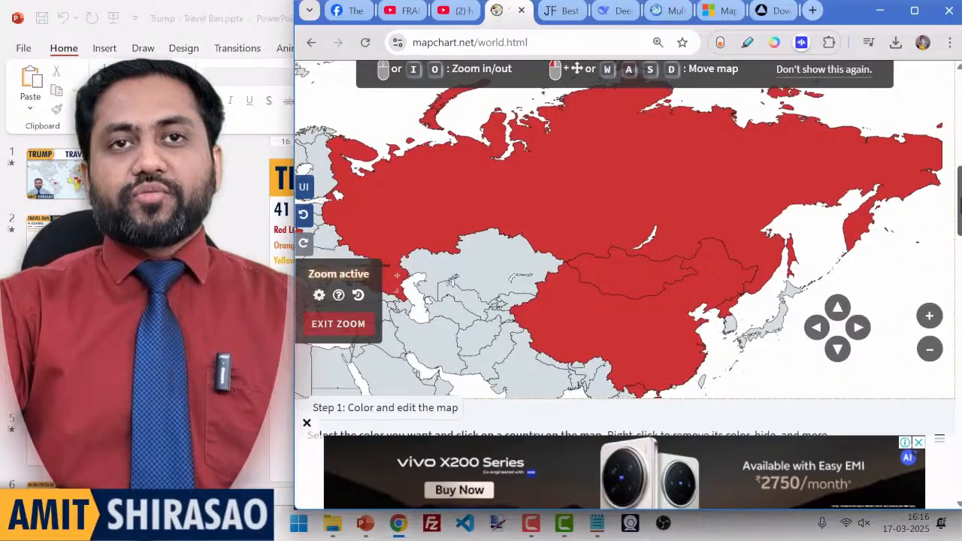
Step: Download the zoomed map as Economic_Model (1).png and open the image in Paint.NET to inspect it
drag(959, 217, 959, 275)
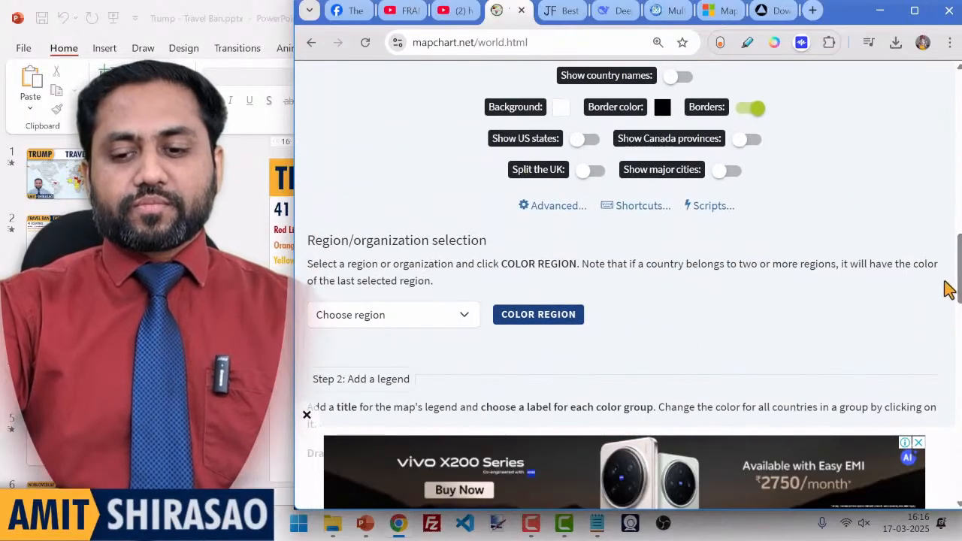
key(ctrl+minus)
key(ctrl+minus)
key(ctrl+minus)
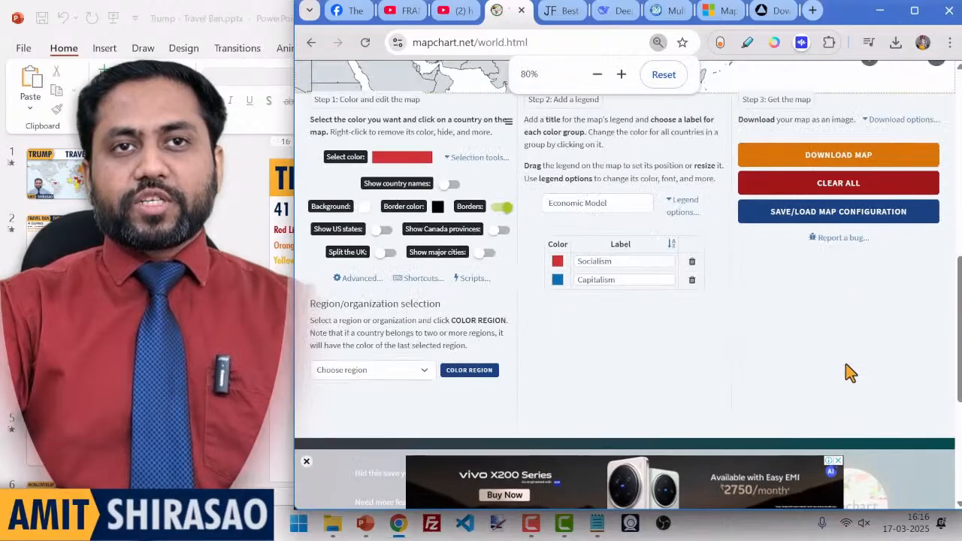
scroll(849, 372, up, 2)
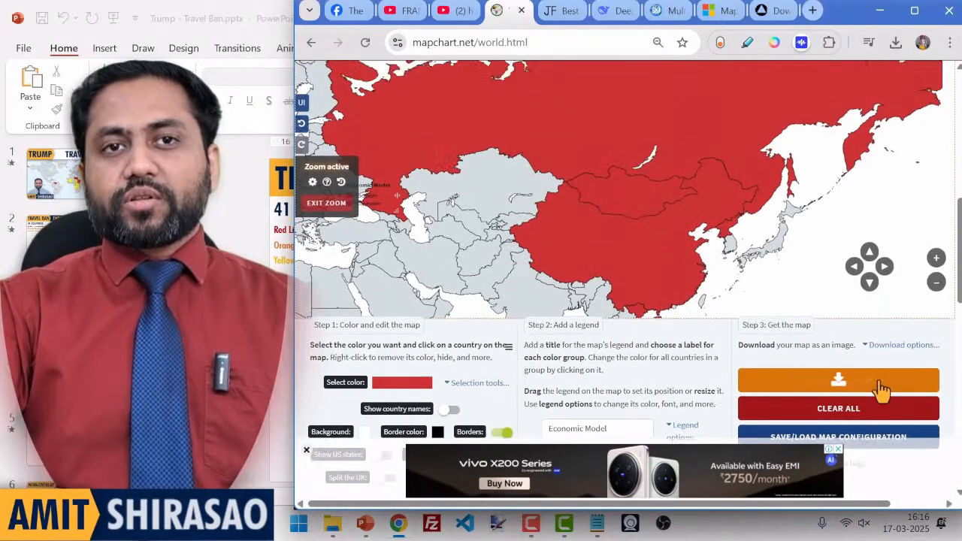
click(881, 386)
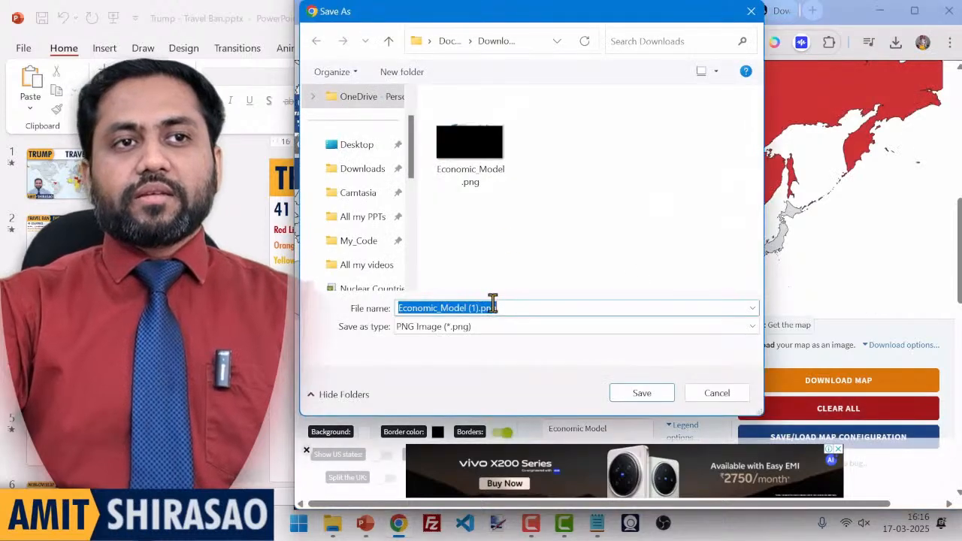
click(652, 397)
click(792, 88)
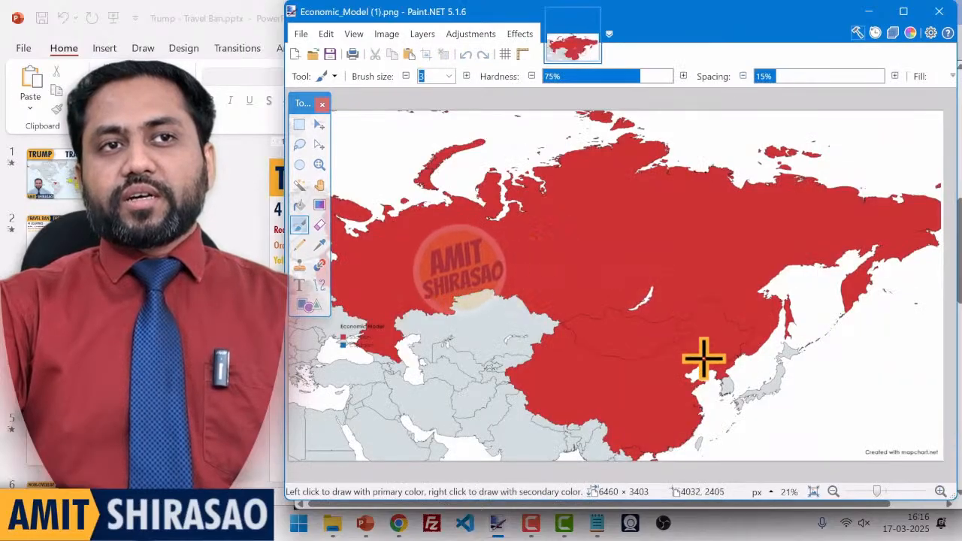
scroll(704, 359, down, 1)
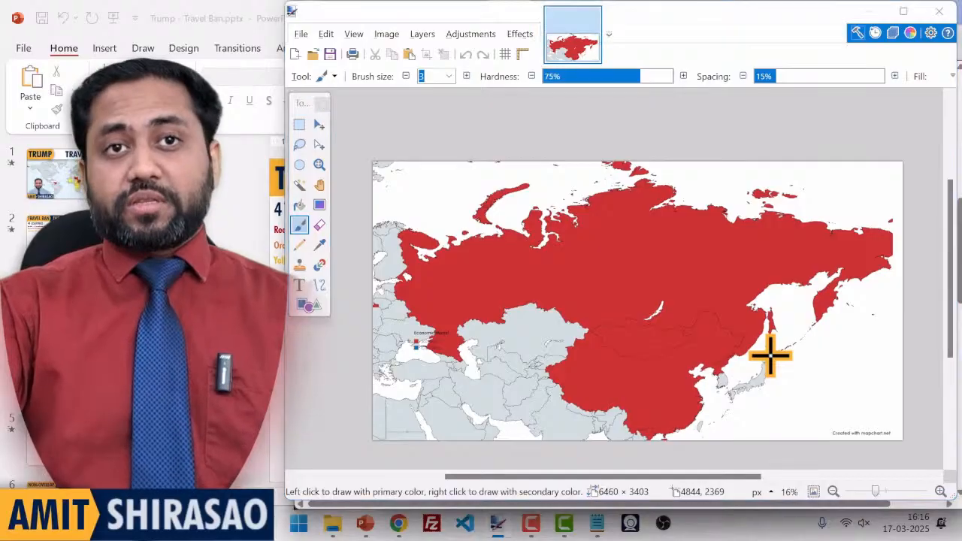
Step: Switch back to MapChart, reset the map to the full world view, save it as Economic_Model (2).png and open it in Paint.NET
key(alt+Tab)
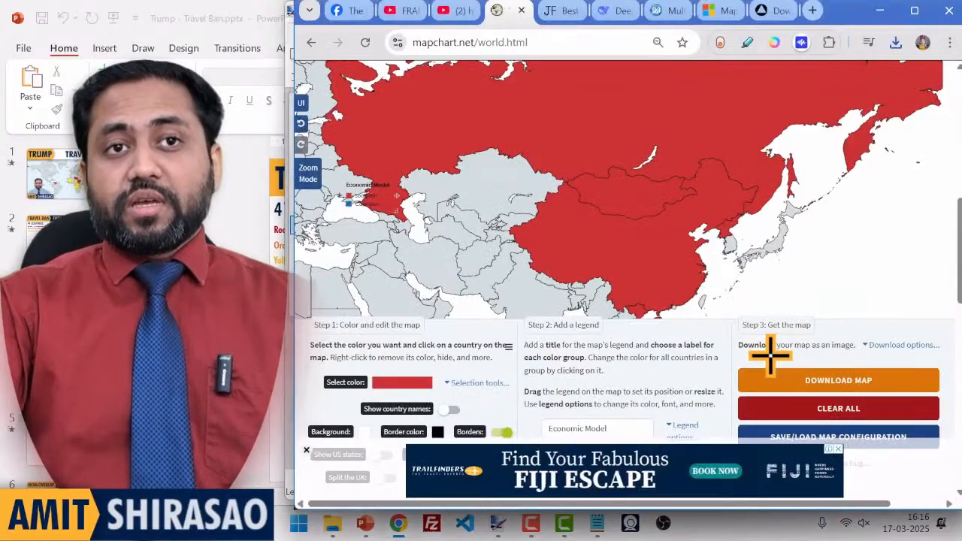
click(308, 180)
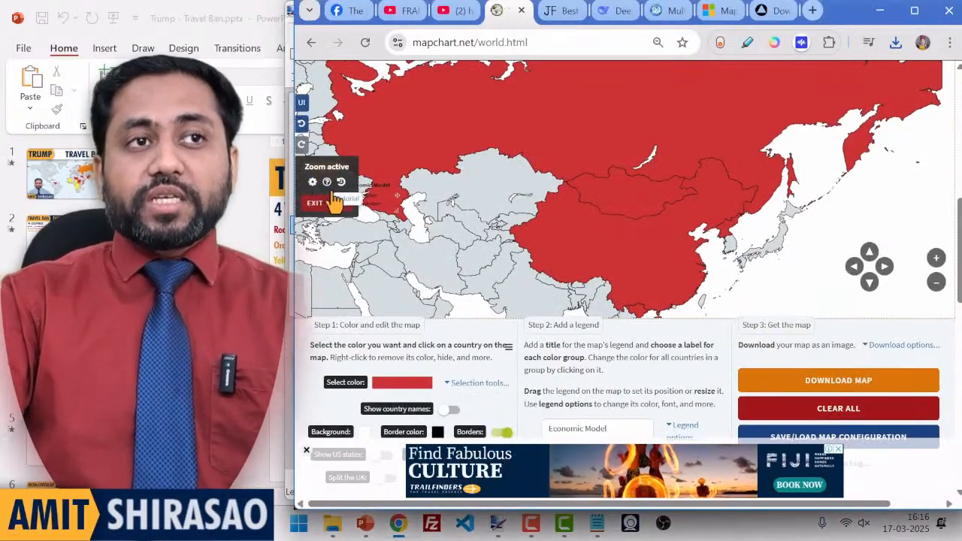
click(340, 184)
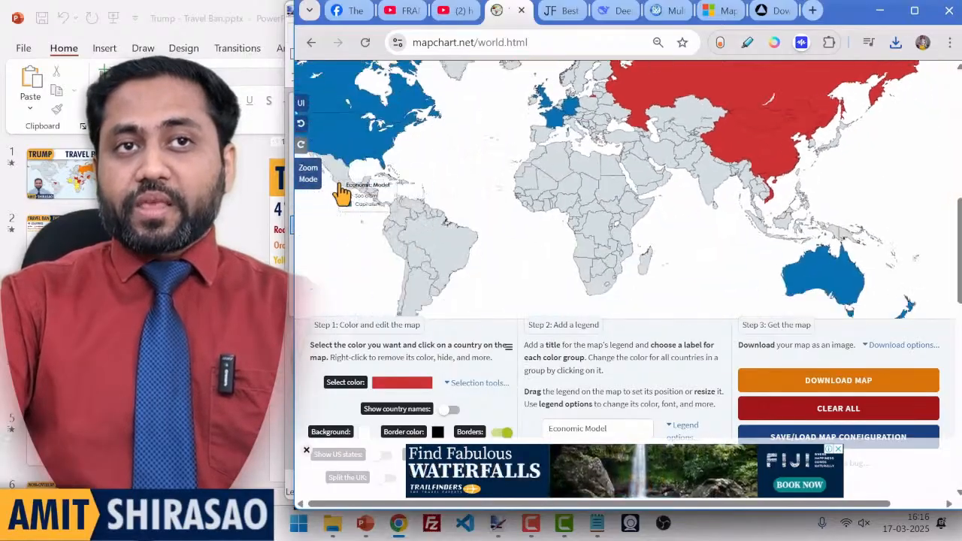
scroll(948, 270, up, 2)
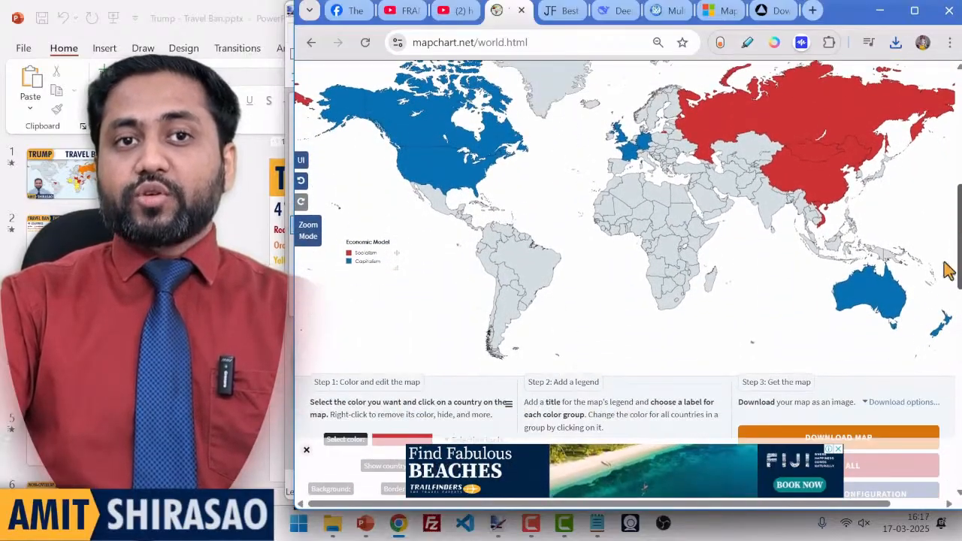
click(858, 442)
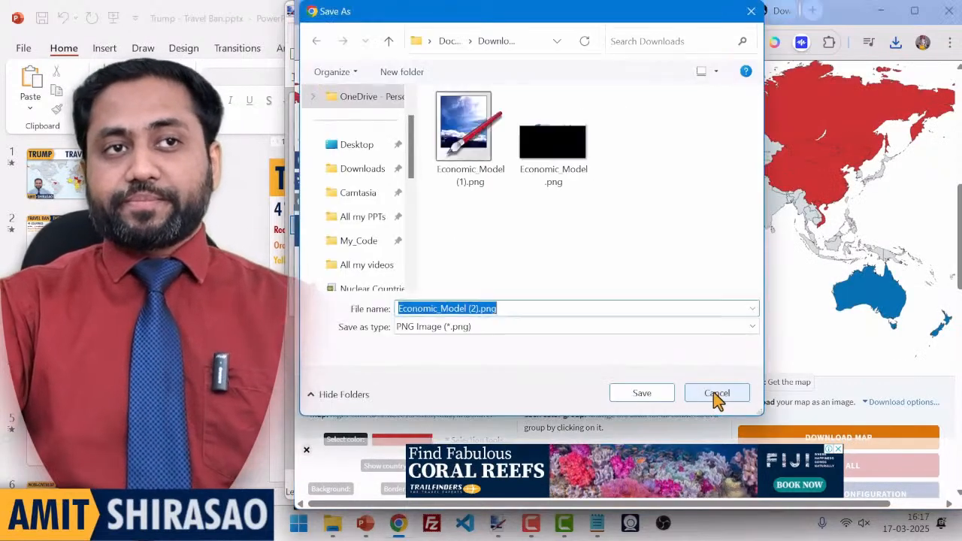
click(663, 396)
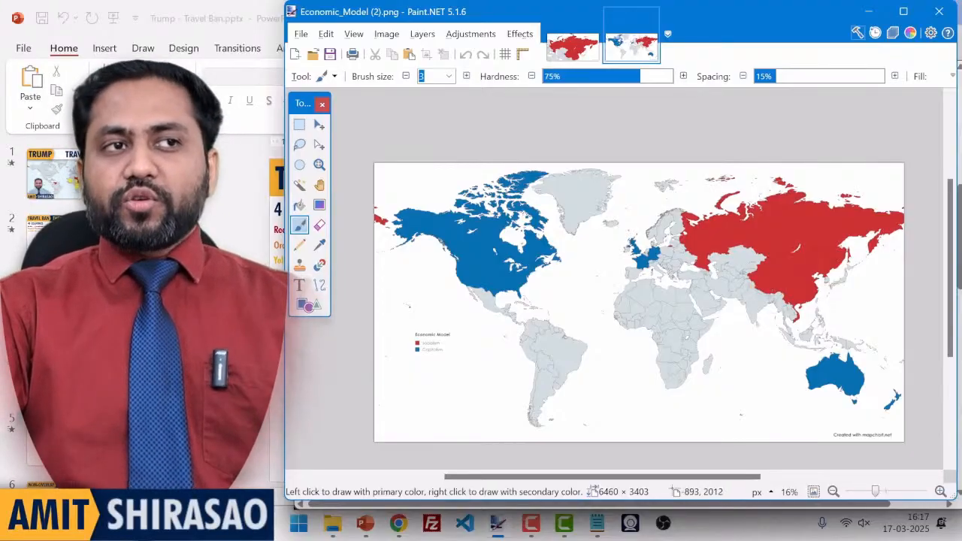
Step: Switch to PowerPoint to view the world map on the Travel Ban slide, and return to MapChart in the browser
click(268, 331)
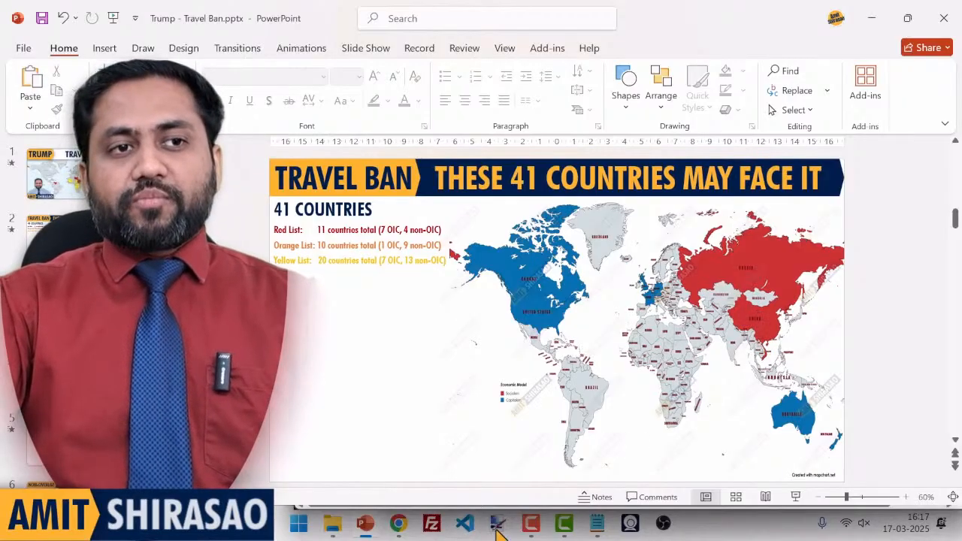
mouse_move(497, 526)
click(501, 451)
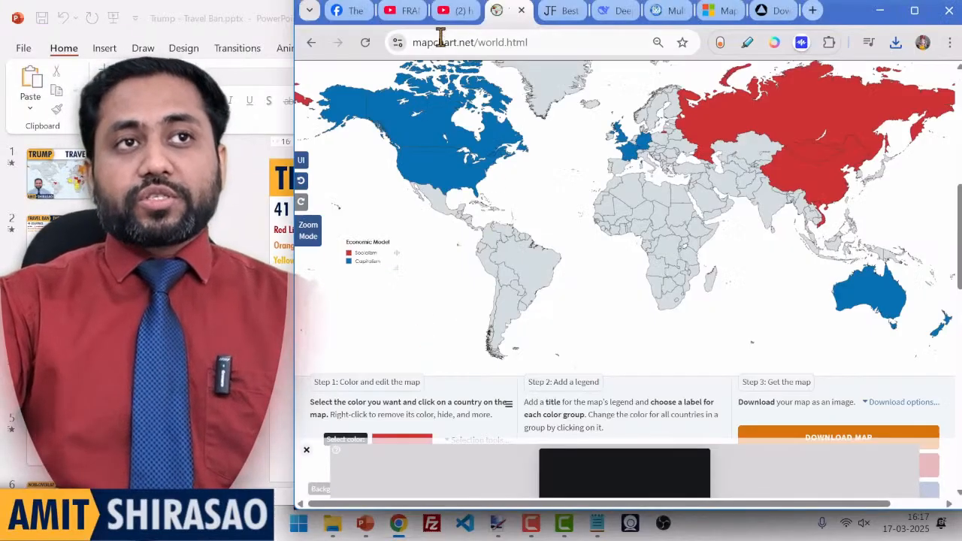
Step: Open the YouTube video "FRANCE AND GERMANY WARN TRUMP" and play it from 0:42 to 0:51 to study its map animation
click(444, 11)
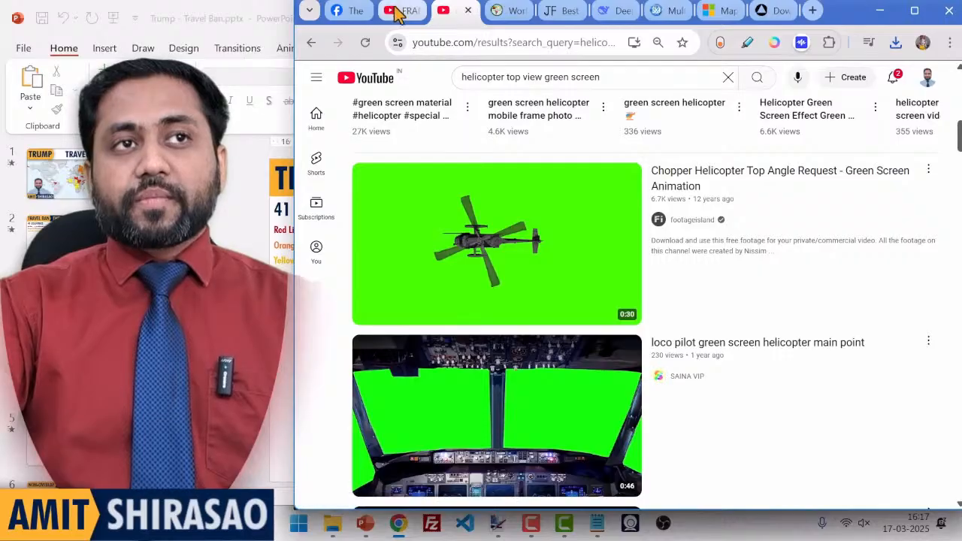
click(398, 12)
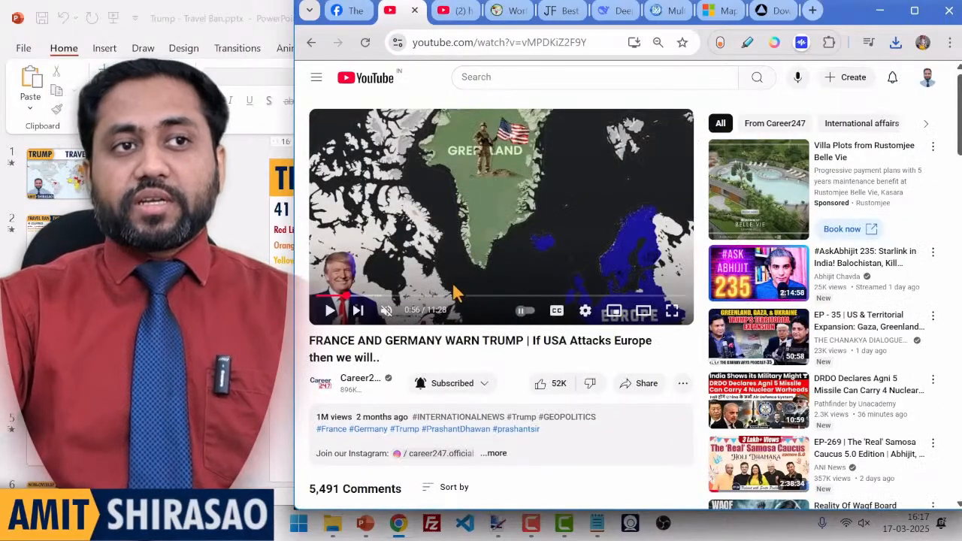
click(338, 295)
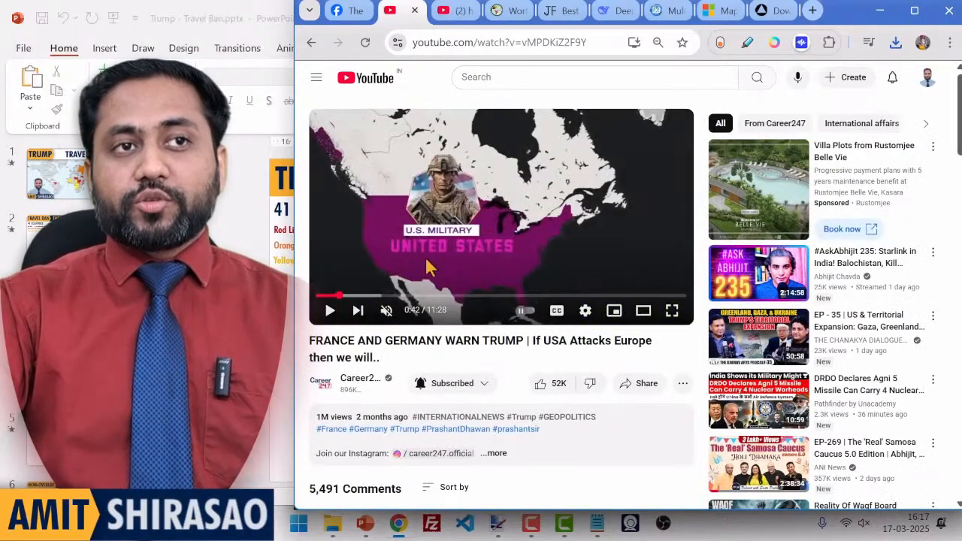
click(426, 261)
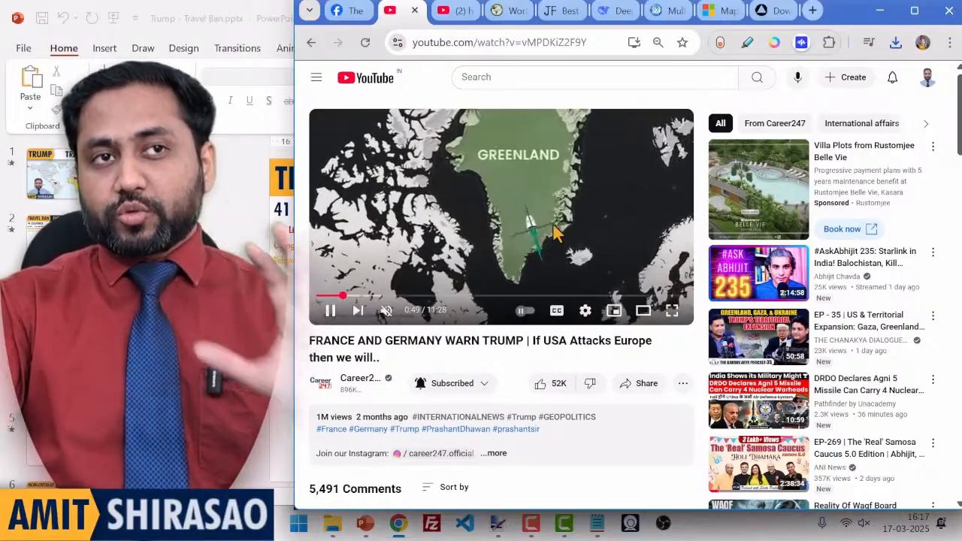
click(590, 235)
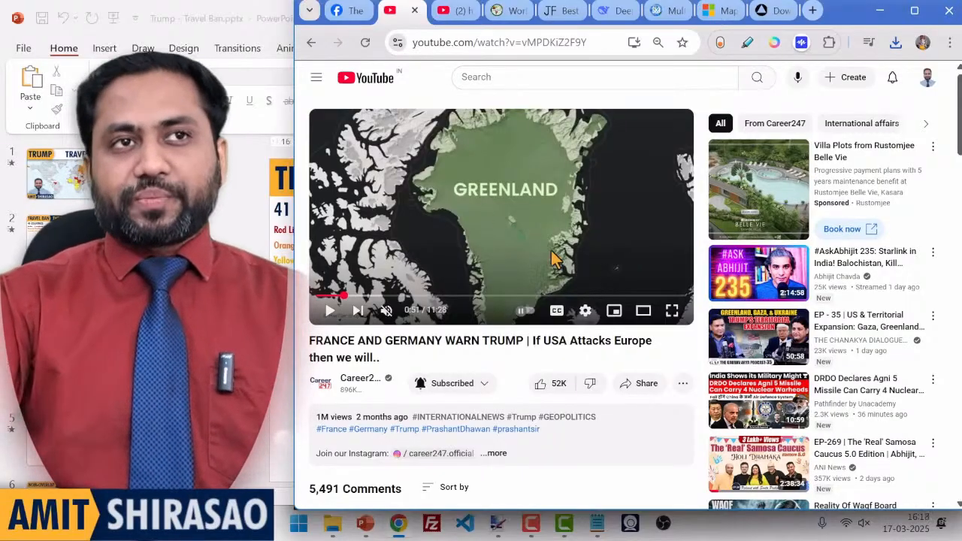
Step: Browse the YouTube results for "helicopter top view green screen" to examine the available green screen helicopter clips
click(454, 11)
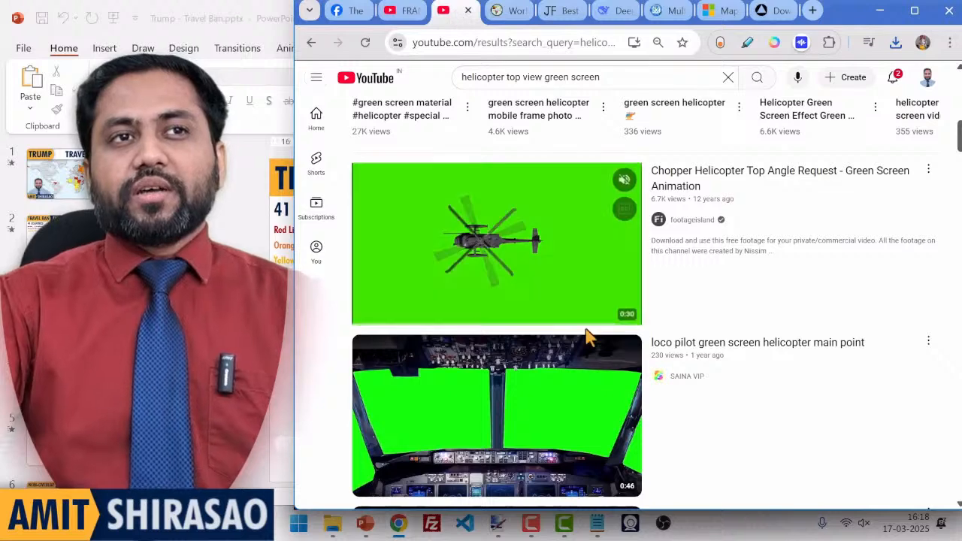
scroll(588, 338, up, 5)
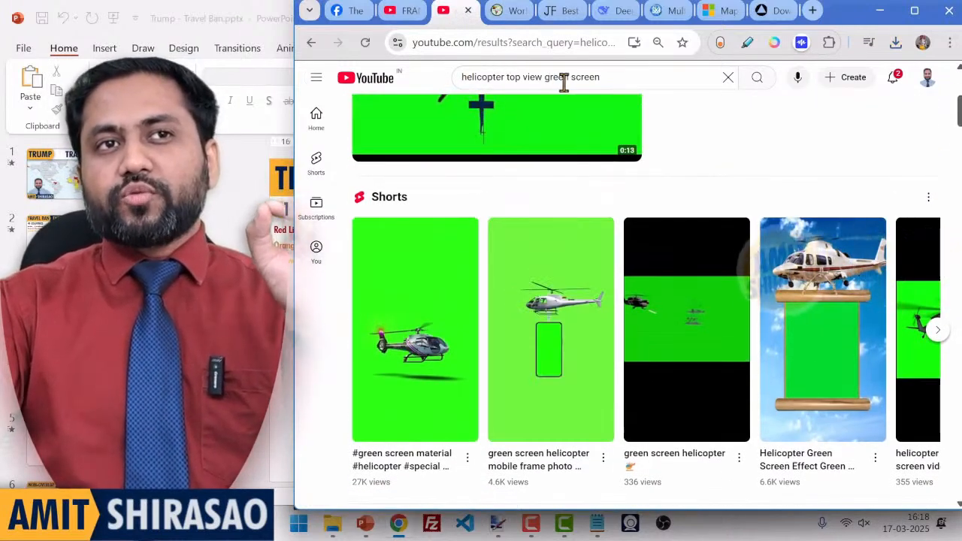
scroll(530, 343, up, 4)
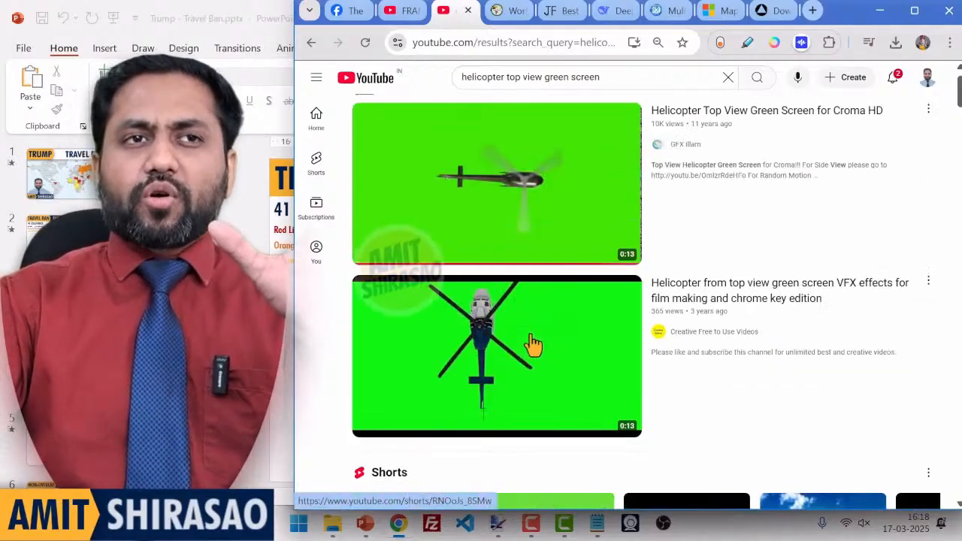
scroll(511, 420, down, 4)
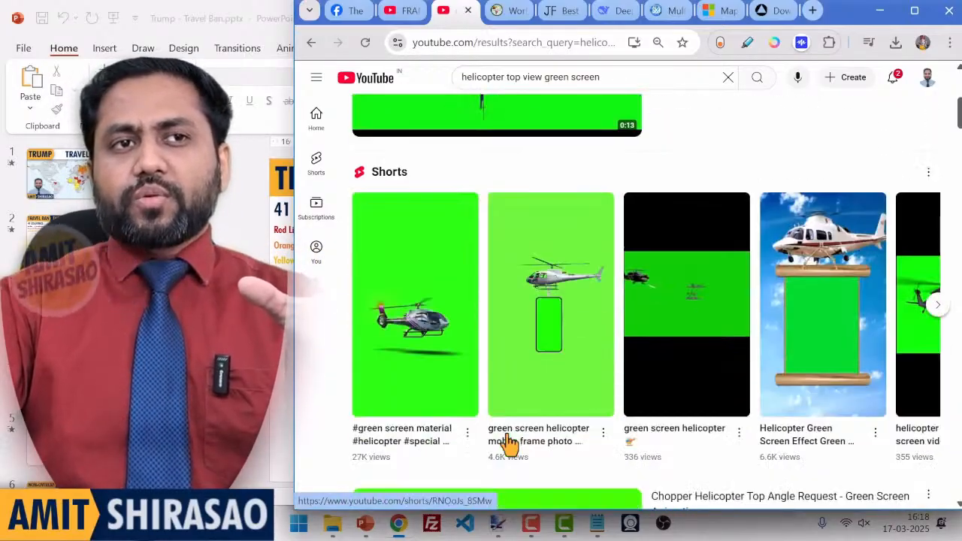
scroll(509, 443, down, 3)
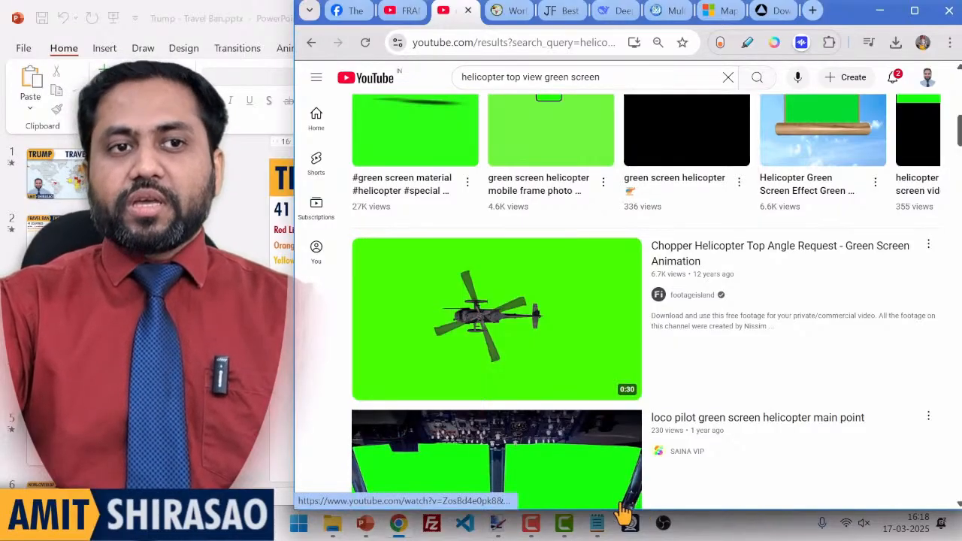
Step: Switch to Camtasia and play the green screen helicopter recording from the start, pausing at 00:03
click(563, 522)
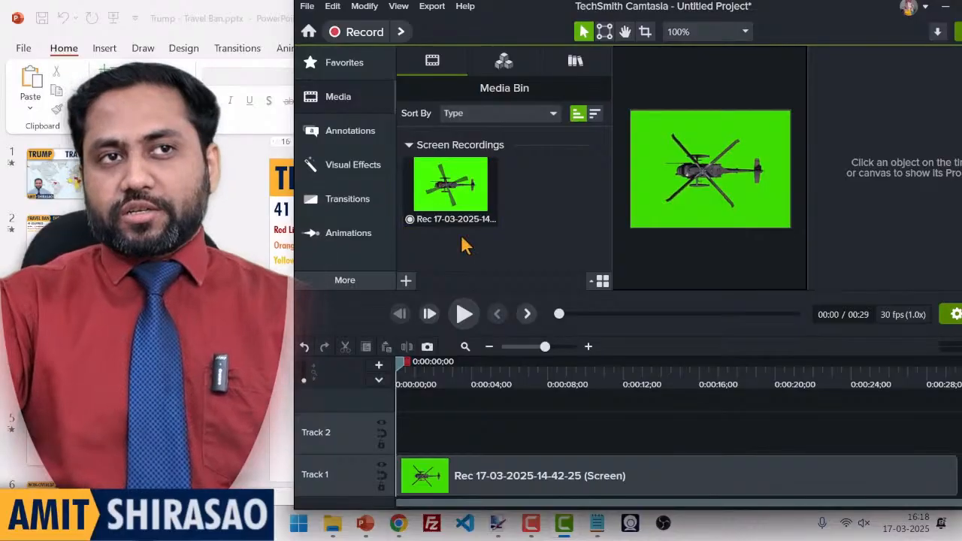
click(463, 314)
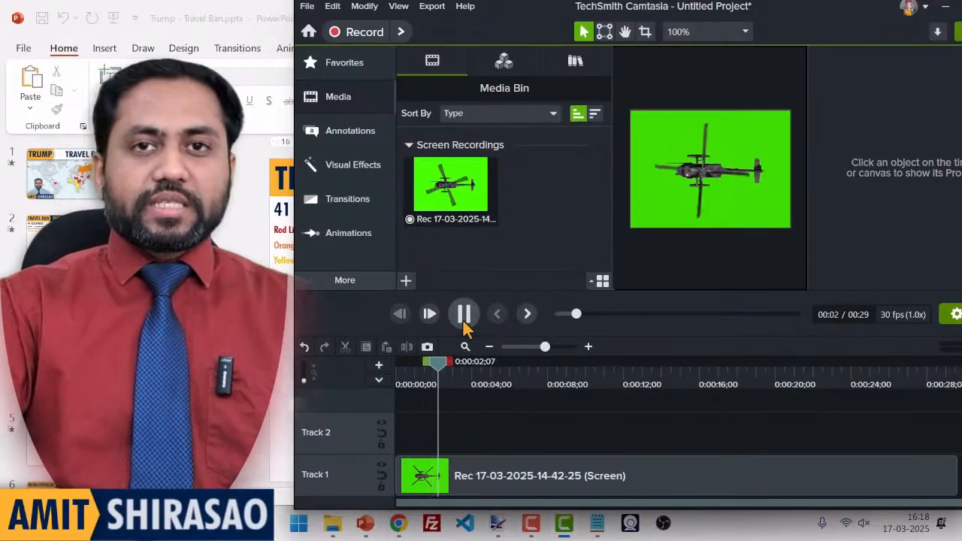
click(464, 316)
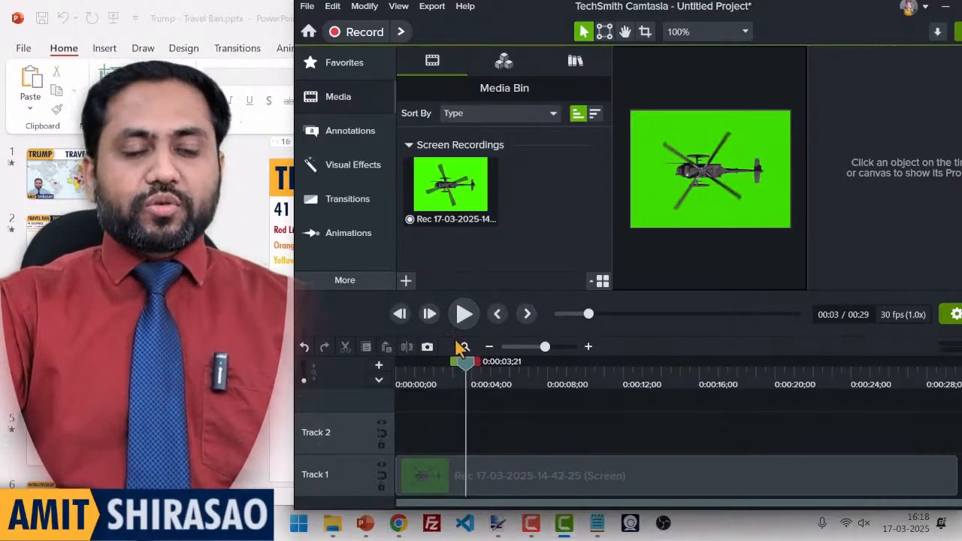
Step: Import Economic_Model (2).png from the Downloads folder into the Camtasia media bin
right_click(529, 163)
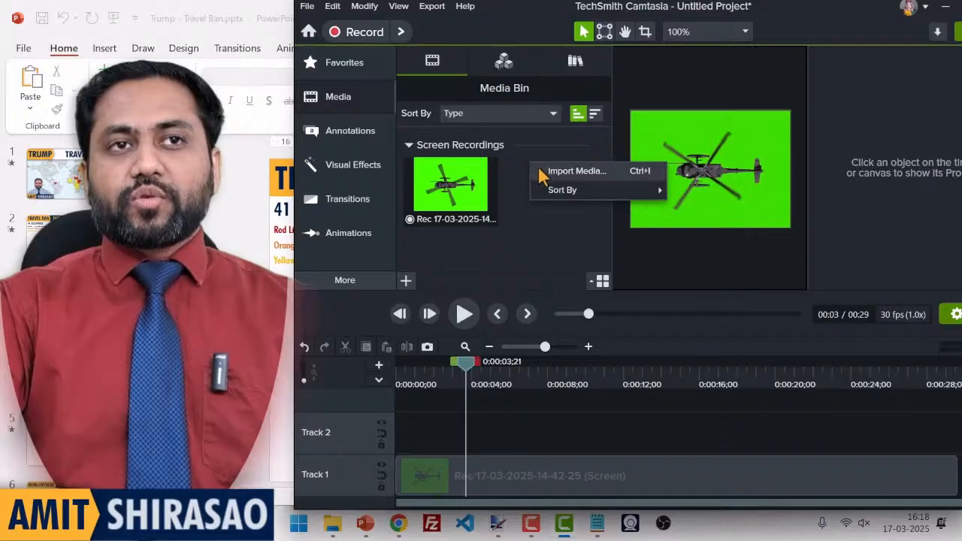
click(540, 173)
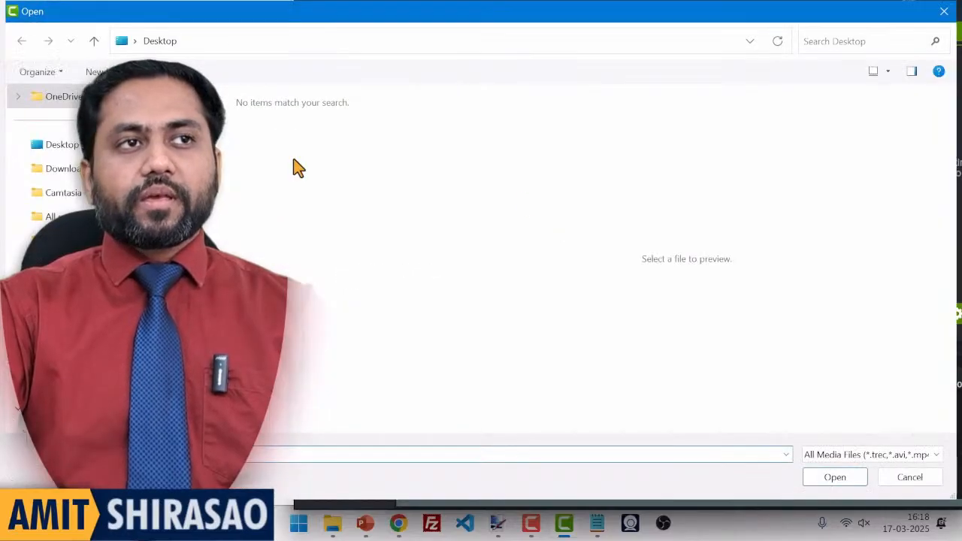
double_click(290, 16)
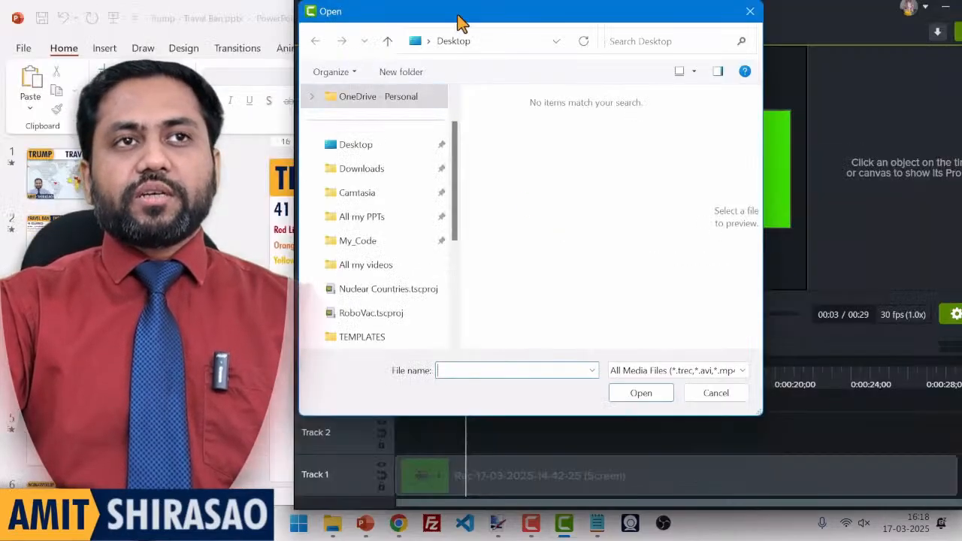
click(389, 172)
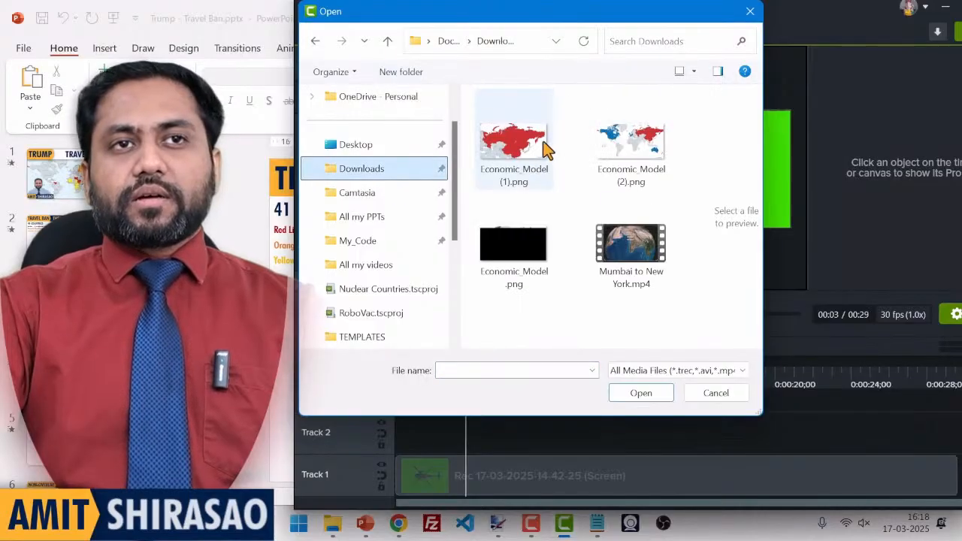
click(628, 143)
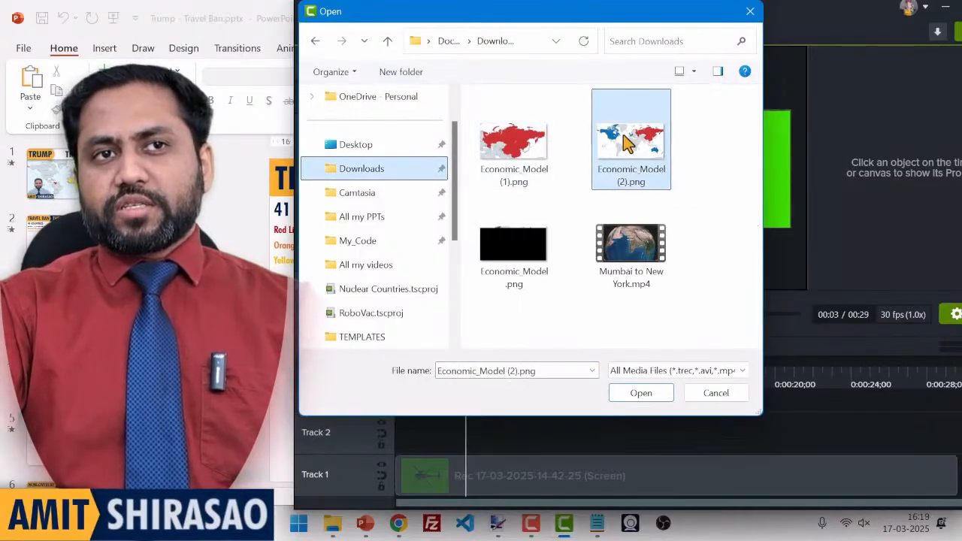
click(635, 395)
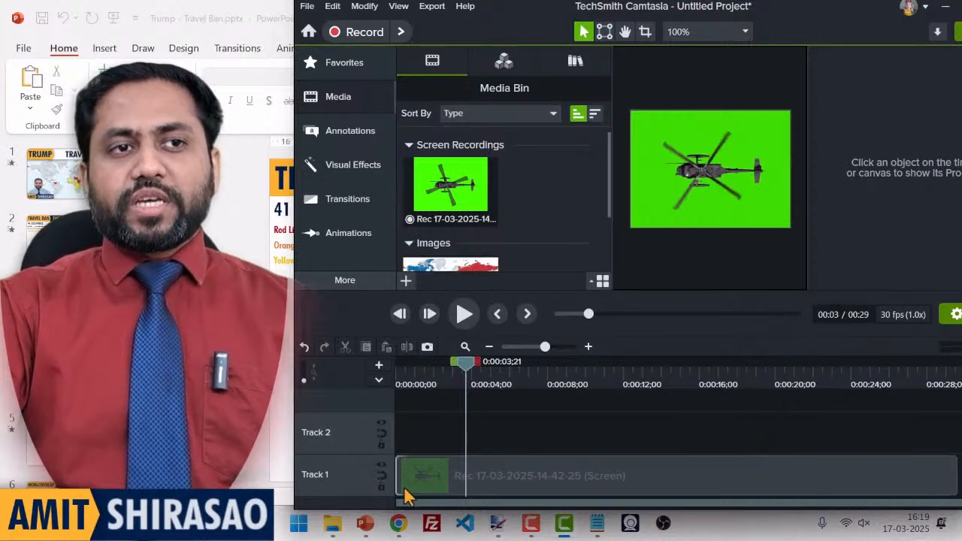
Step: Move the helicopter recording to Track 2, place the Economic_Model (2) map on Track 1 and extend it to the recording's end
drag(405, 492, 423, 432)
drag(472, 264, 391, 489)
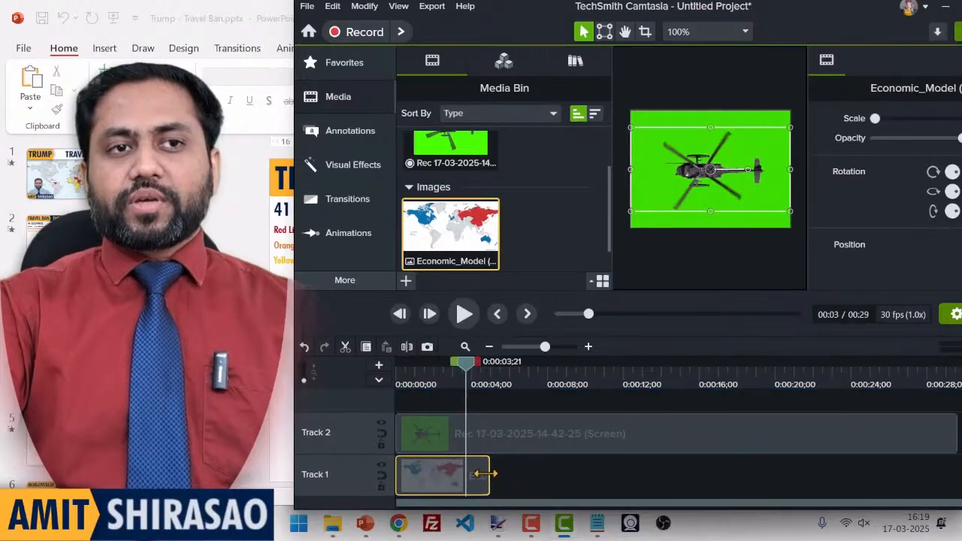
drag(485, 473, 842, 468)
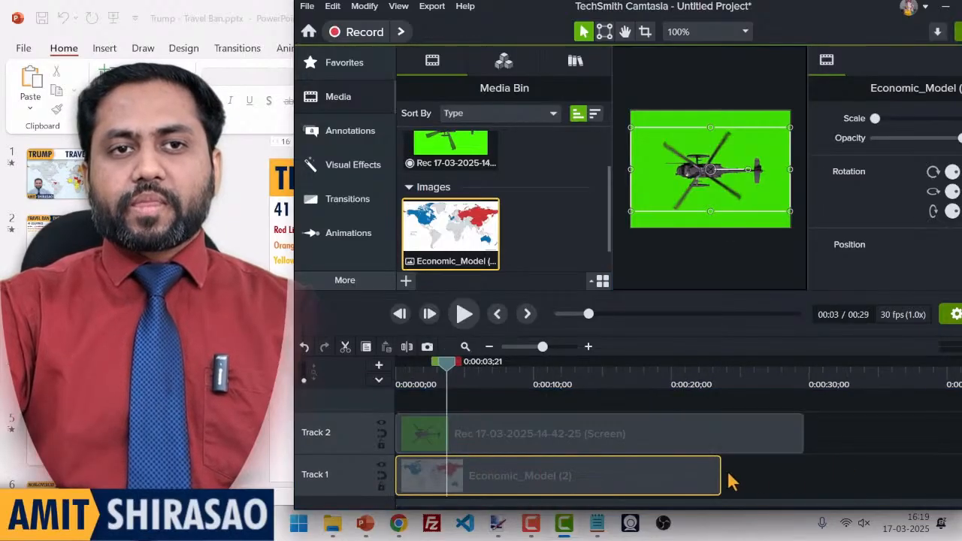
drag(718, 470, 802, 471)
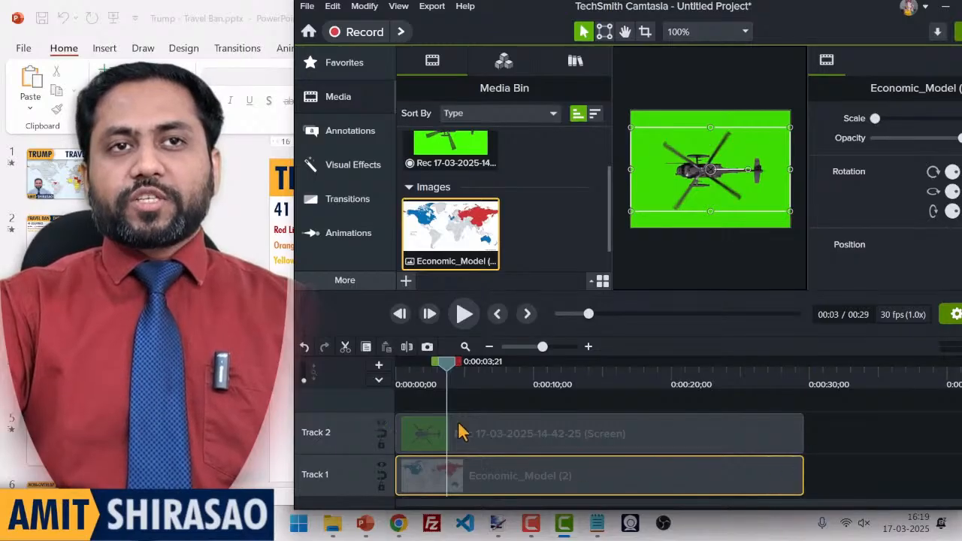
Step: Apply the Remove a Color visual effect to the helicopter recording on Track 2
click(545, 440)
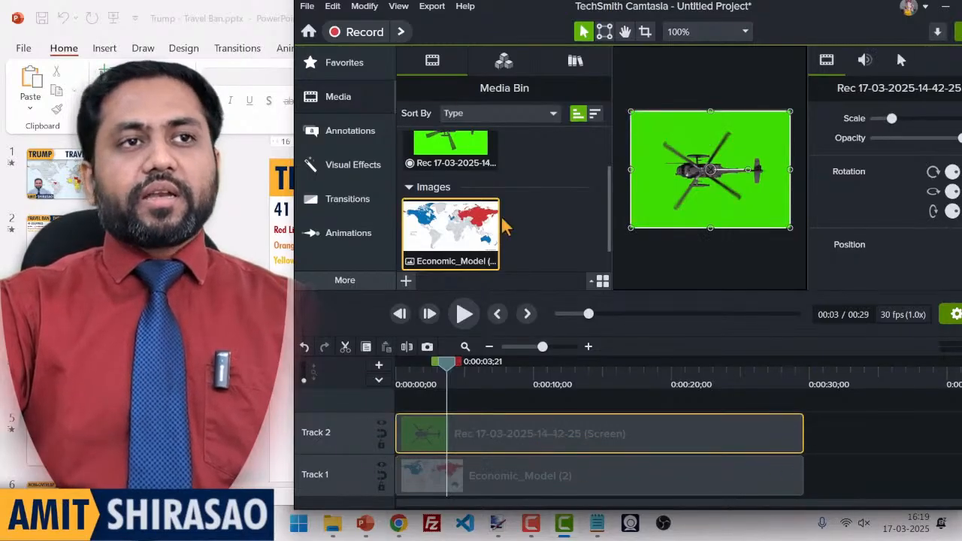
click(342, 167)
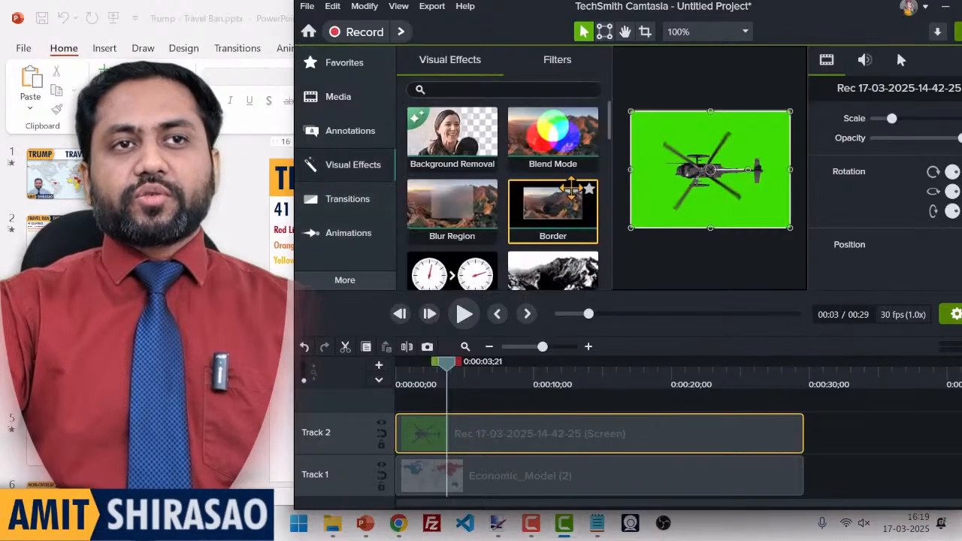
scroll(571, 214, down, 5)
scroll(571, 214, down, 3)
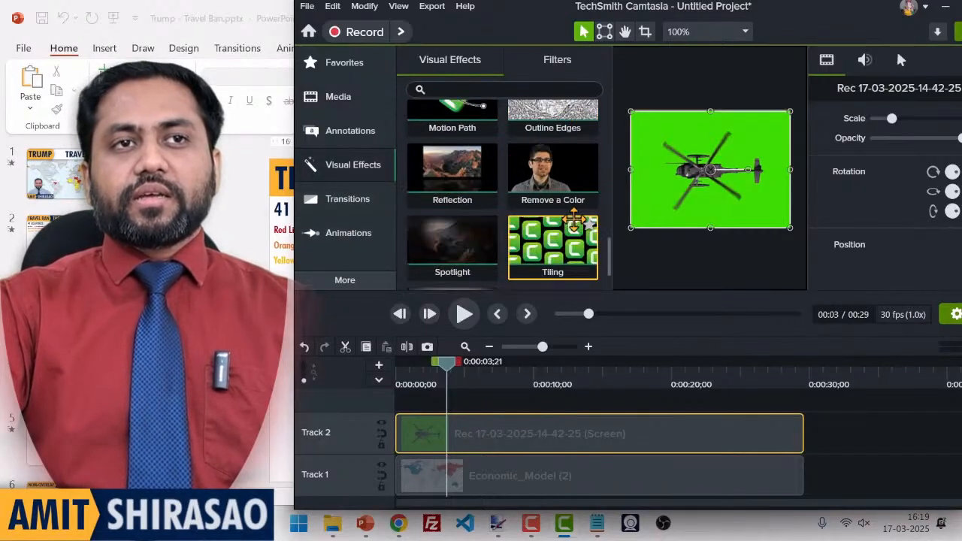
scroll(560, 207, up, 2)
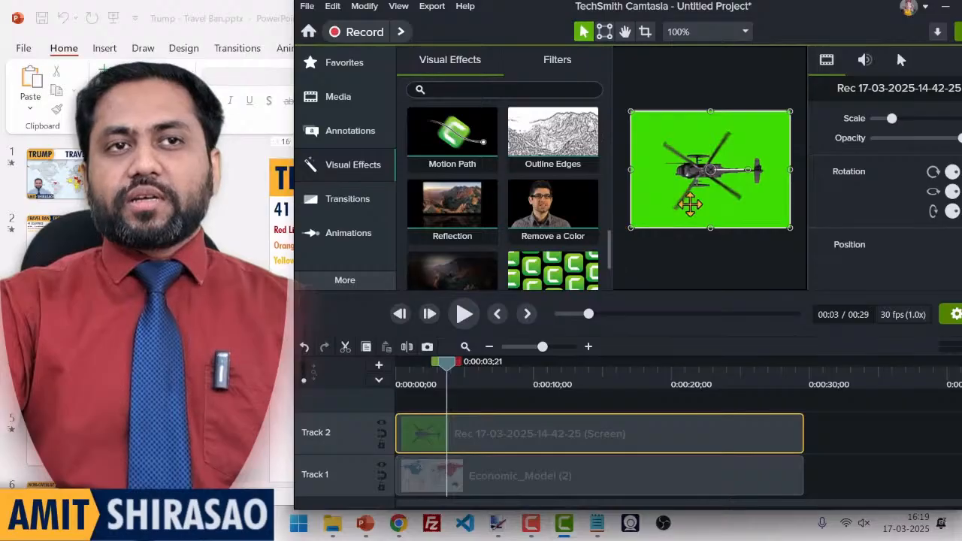
drag(552, 212, 530, 422)
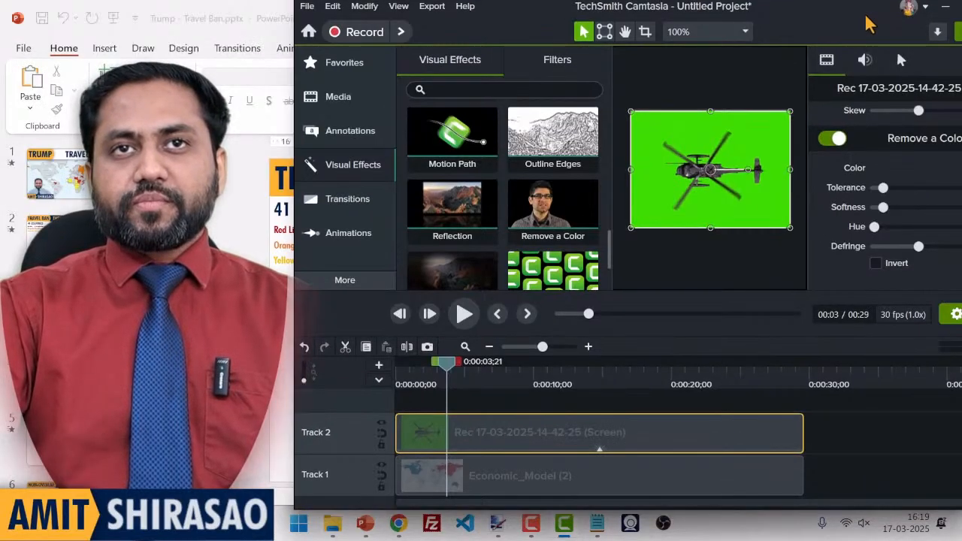
Step: Sample the green background as the removed color and set Tolerance to 35%, Softness to 17% and Hue to 12%
double_click(862, 11)
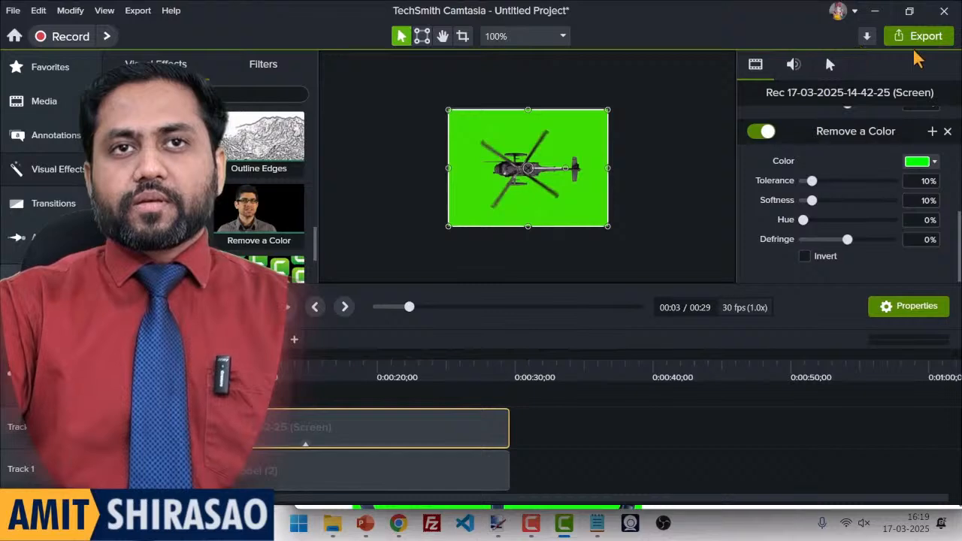
click(929, 162)
click(931, 200)
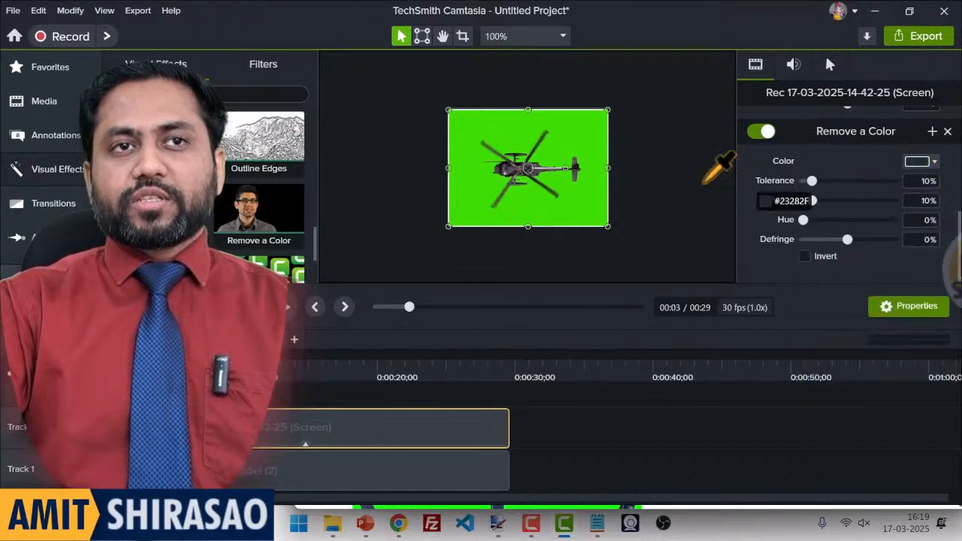
click(580, 189)
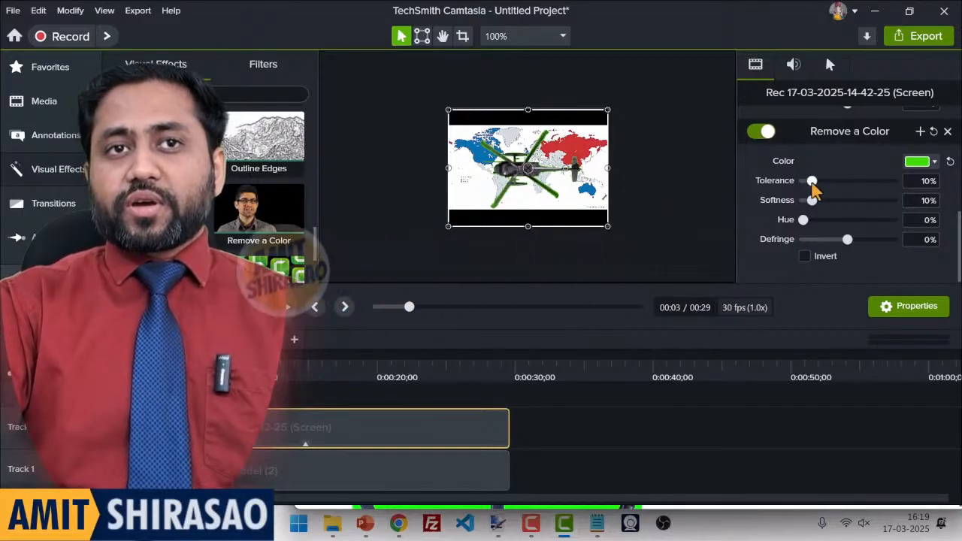
drag(812, 182, 818, 201)
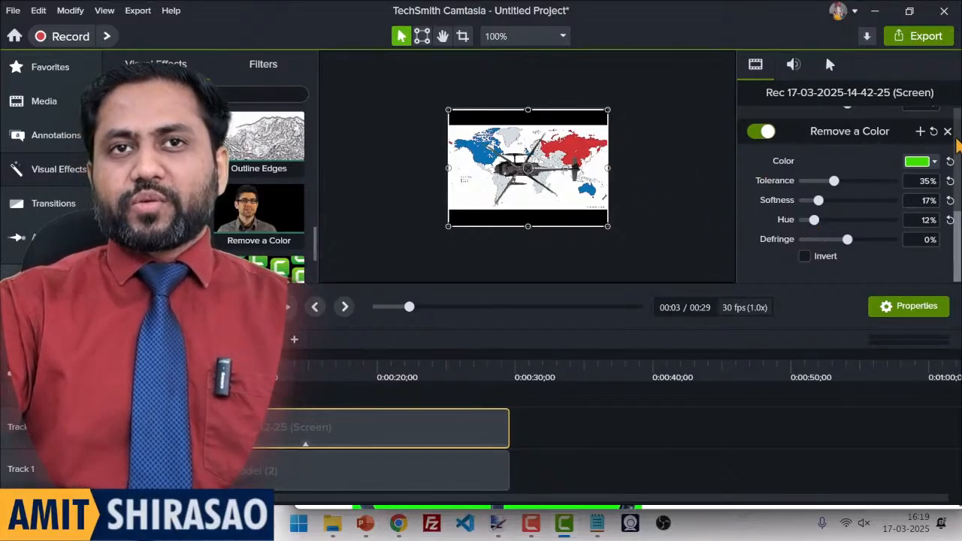
click(658, 200)
click(562, 37)
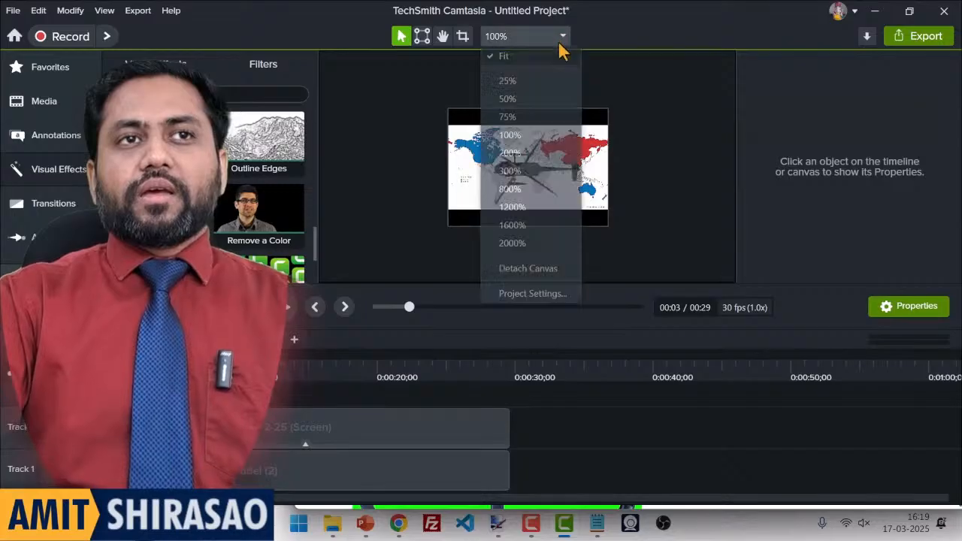
click(716, 195)
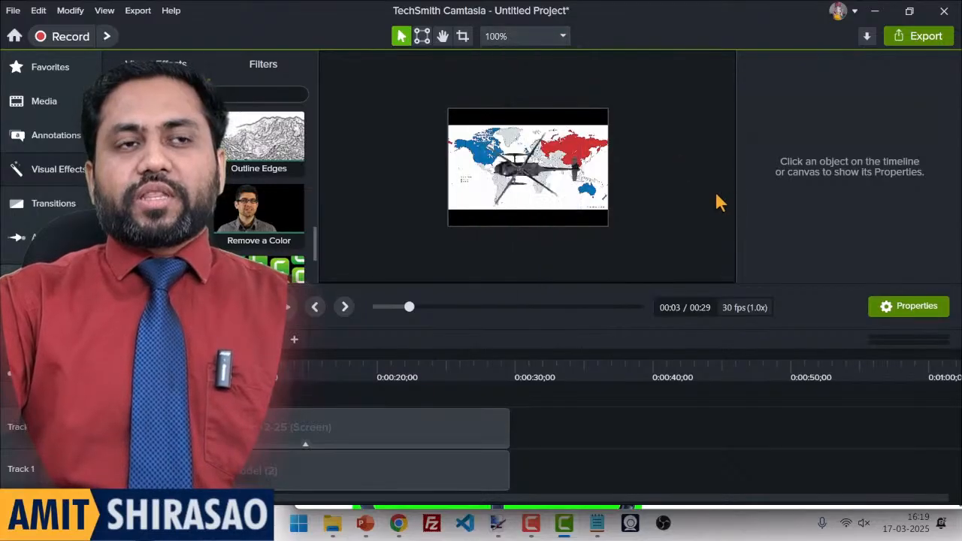
click(392, 472)
click(647, 220)
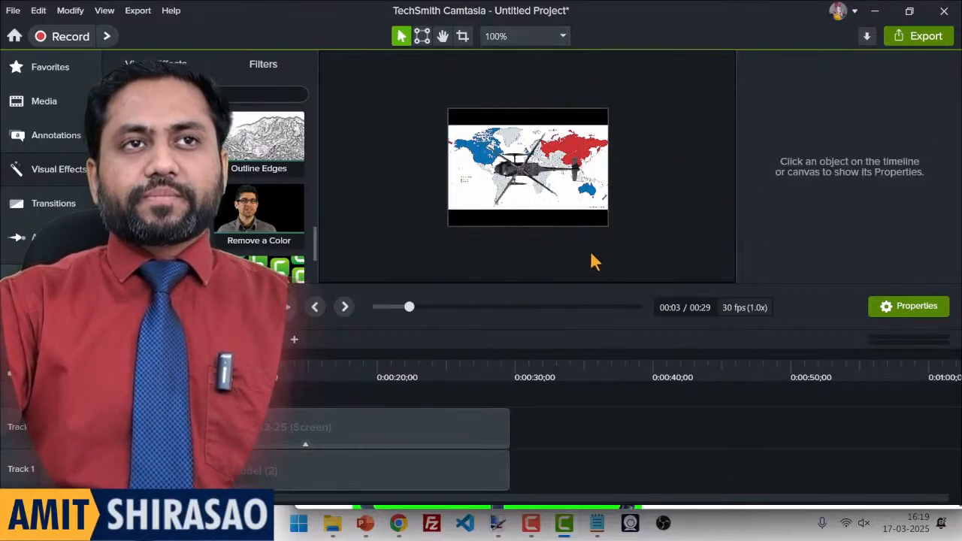
click(561, 37)
click(538, 50)
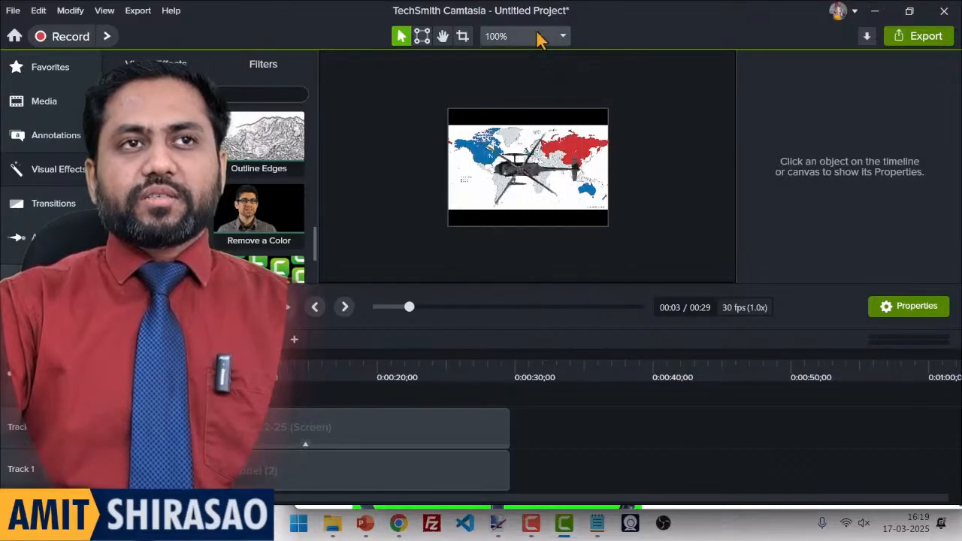
click(538, 42)
click(531, 61)
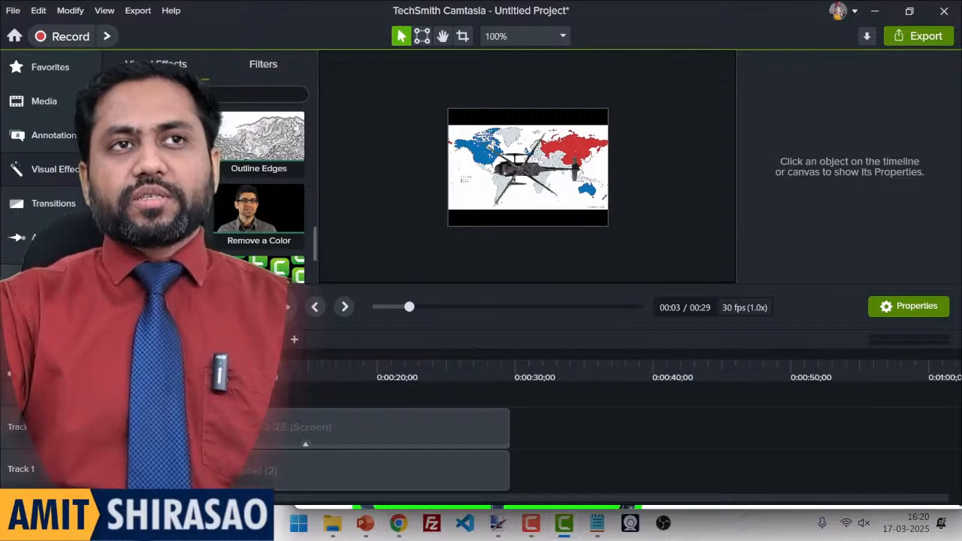
Step: Restore the smaller Camtasia window and scale the helicopter clip down to a small size at the map's center
double_click(452, 16)
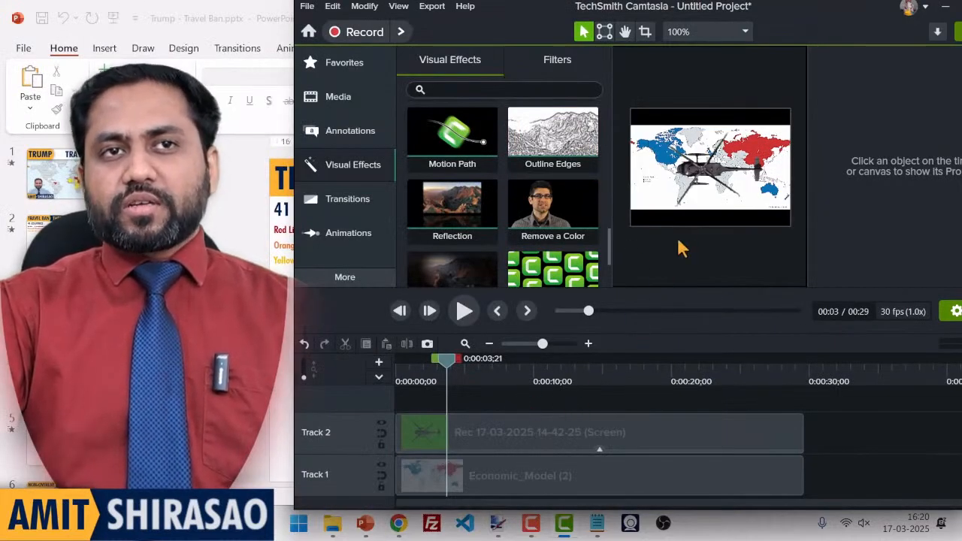
click(700, 173)
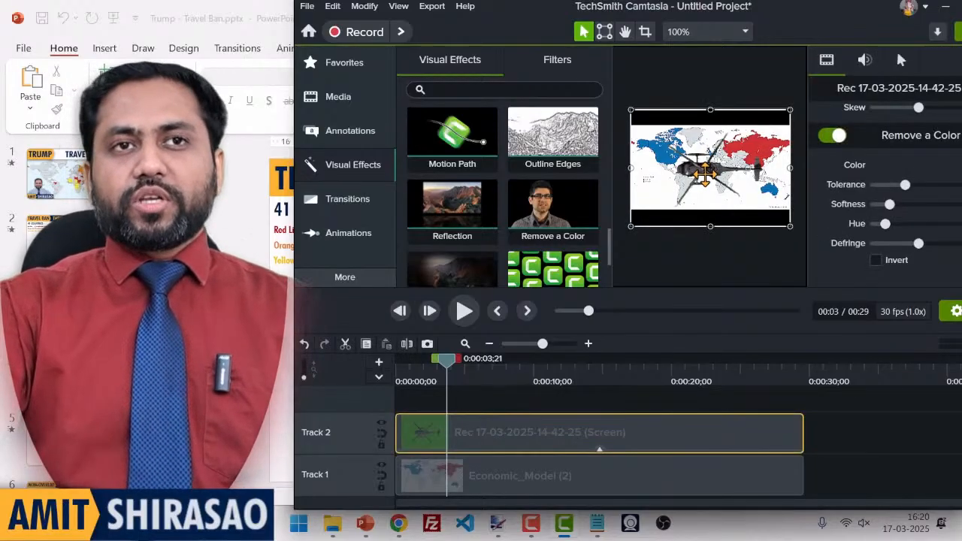
scroll(696, 172, down, 10)
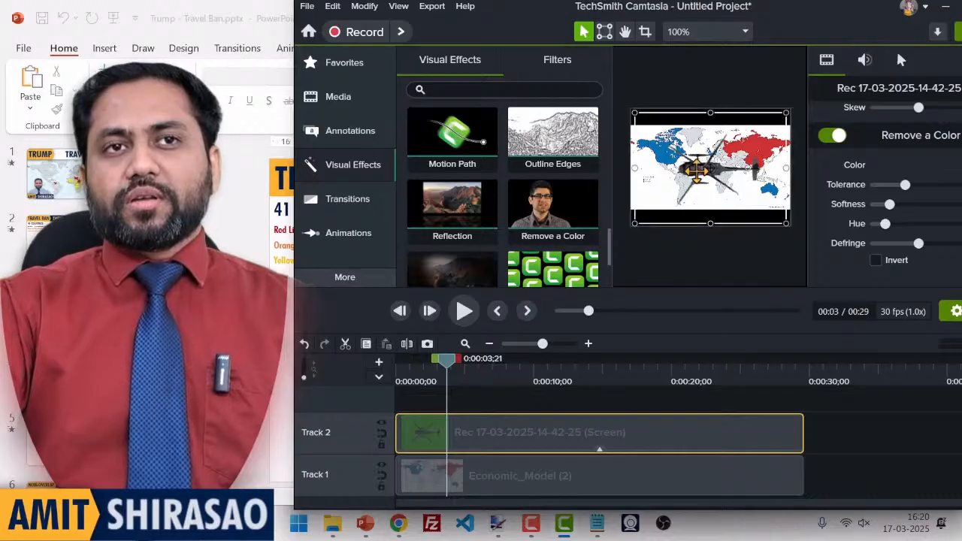
scroll(696, 171, down, 2)
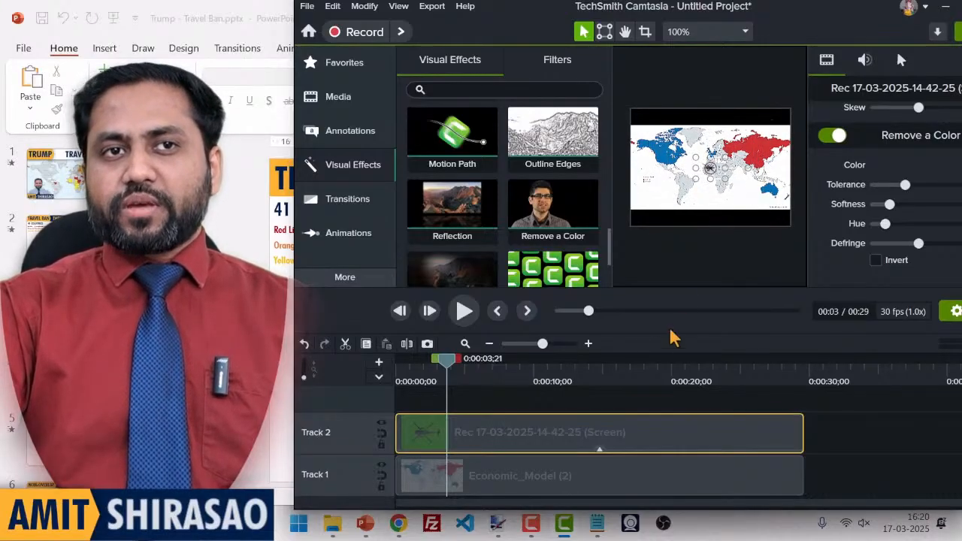
Step: Hide the visual effects list and the clip properties to enlarge the preview area, and deselect the helicopter clip
drag(683, 290, 682, 294)
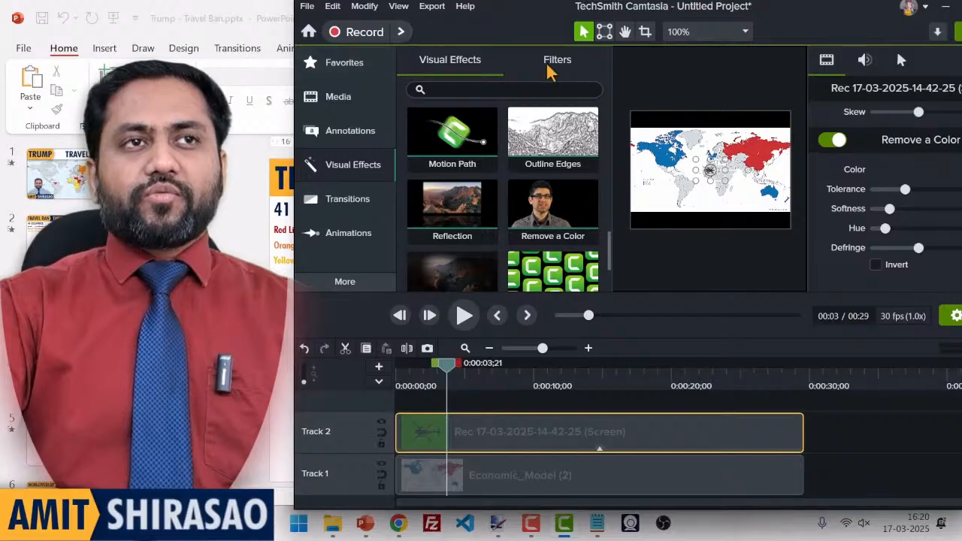
click(365, 162)
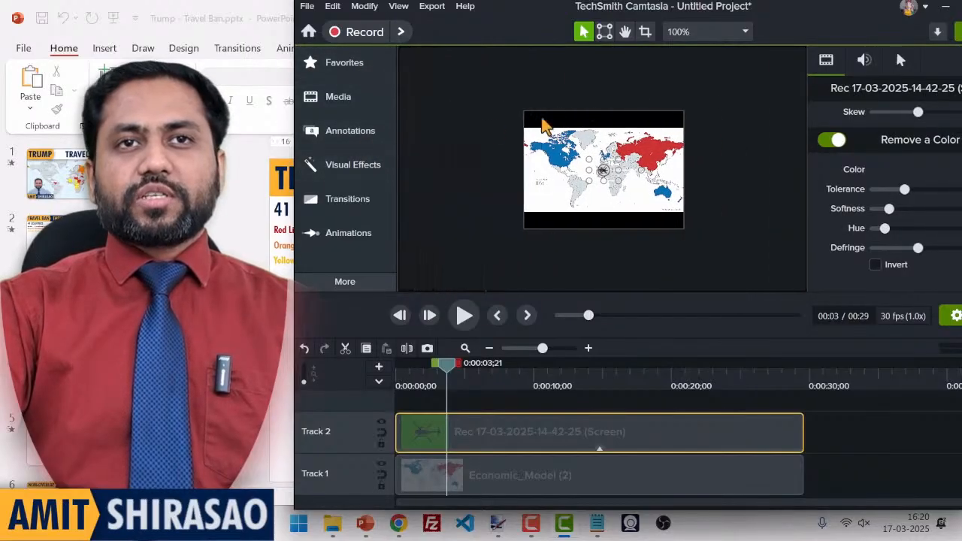
click(951, 316)
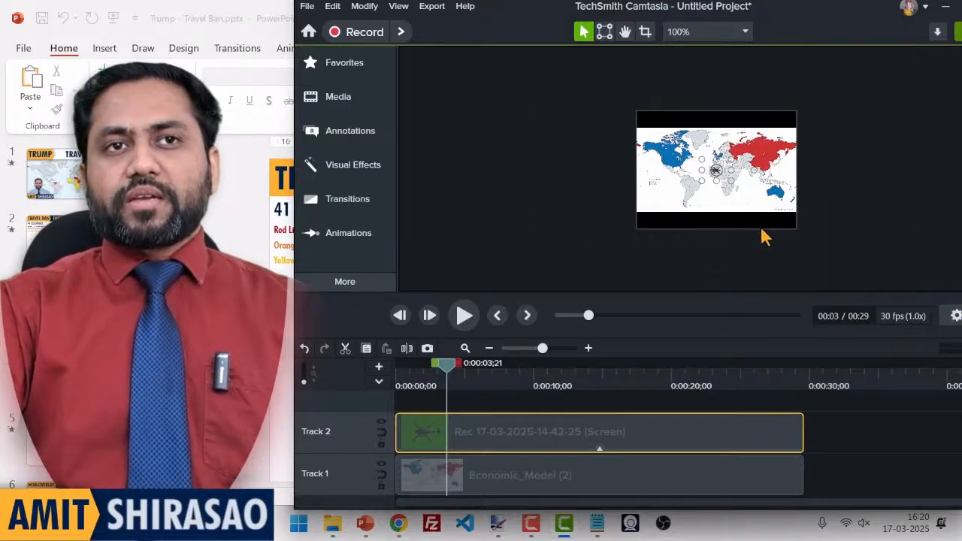
click(843, 239)
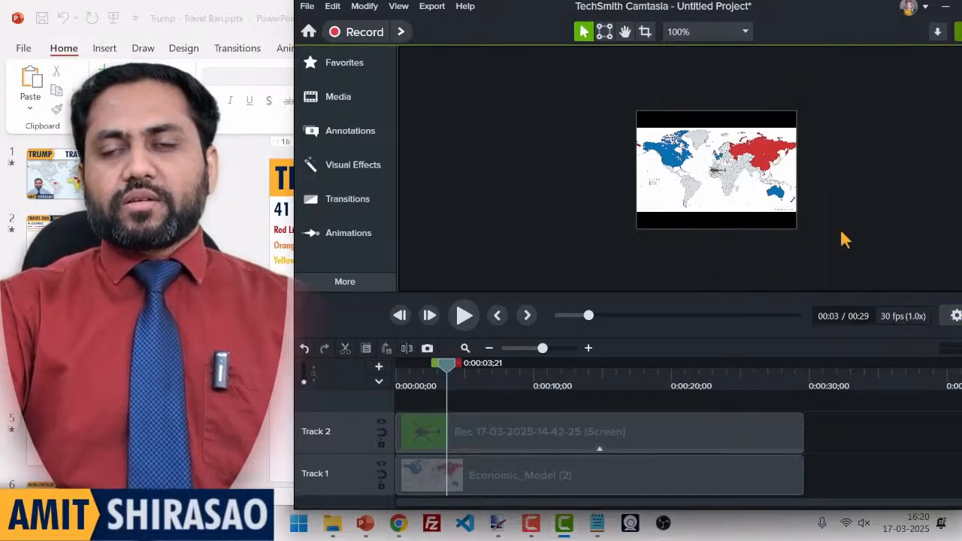
Step: Move the helicopter from the map's center onto the southern United States
scroll(824, 233, up, 3)
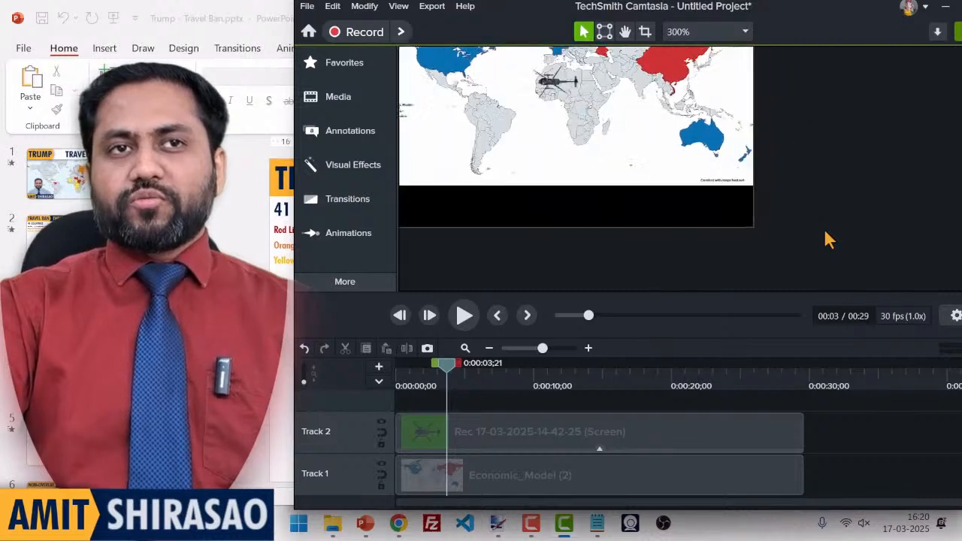
scroll(824, 228, up, 2)
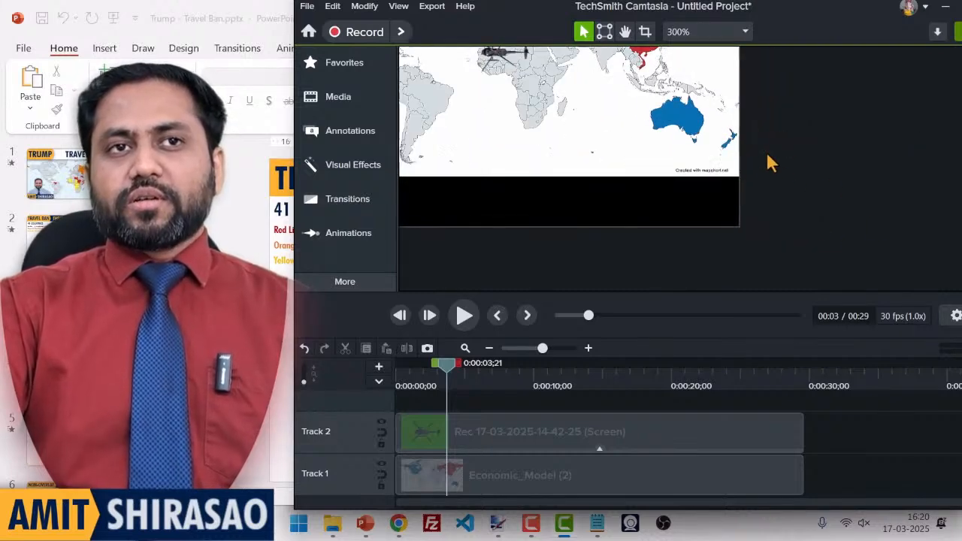
scroll(784, 241, down, 3)
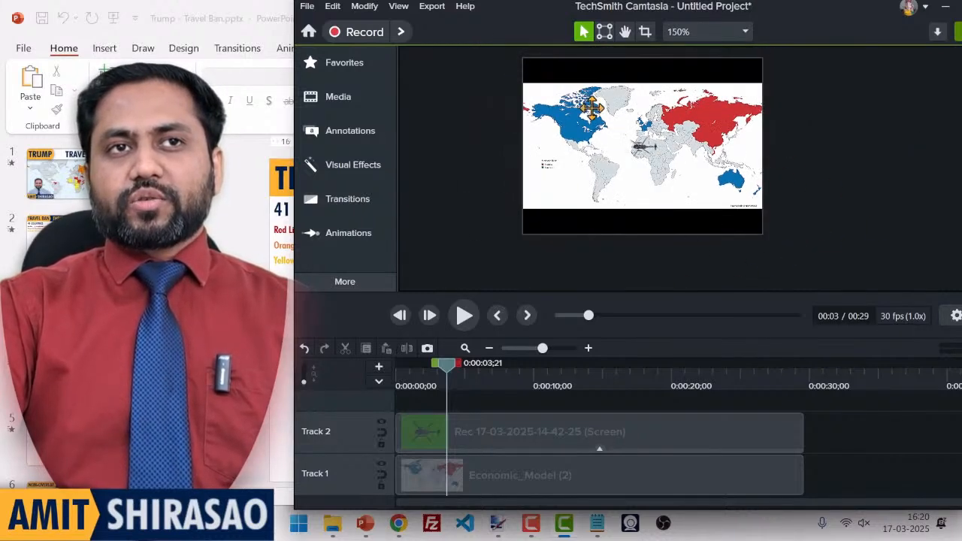
scroll(601, 98, up, 5)
scroll(601, 97, down, 4)
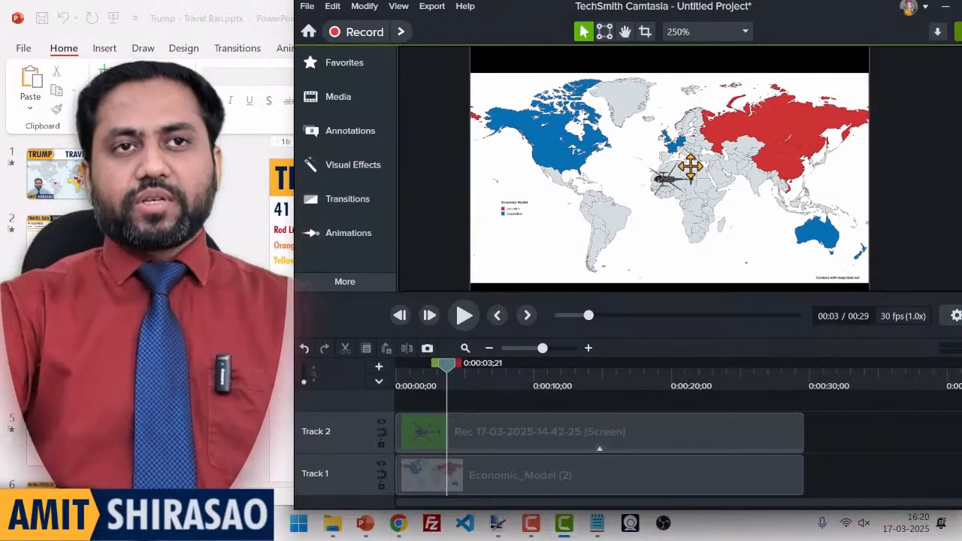
drag(668, 179, 562, 159)
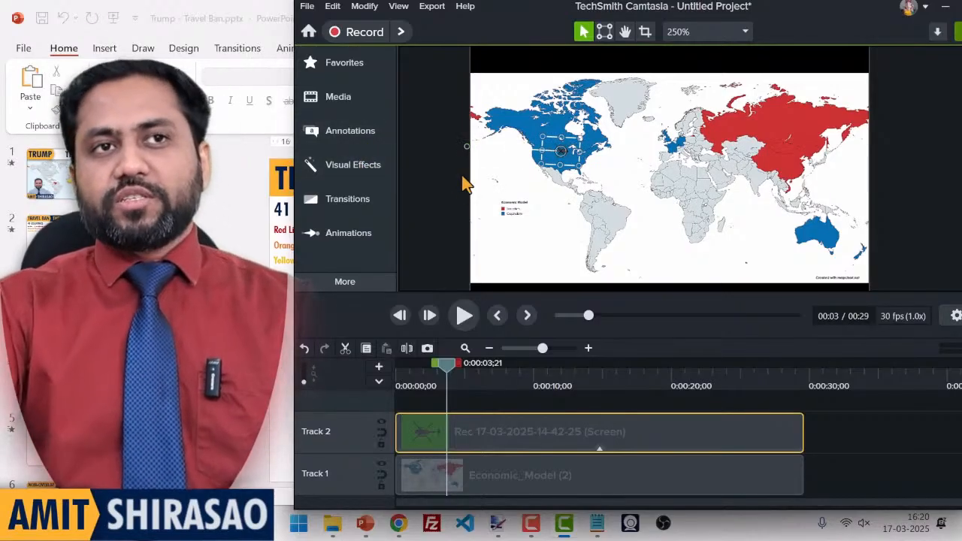
drag(553, 155, 564, 161)
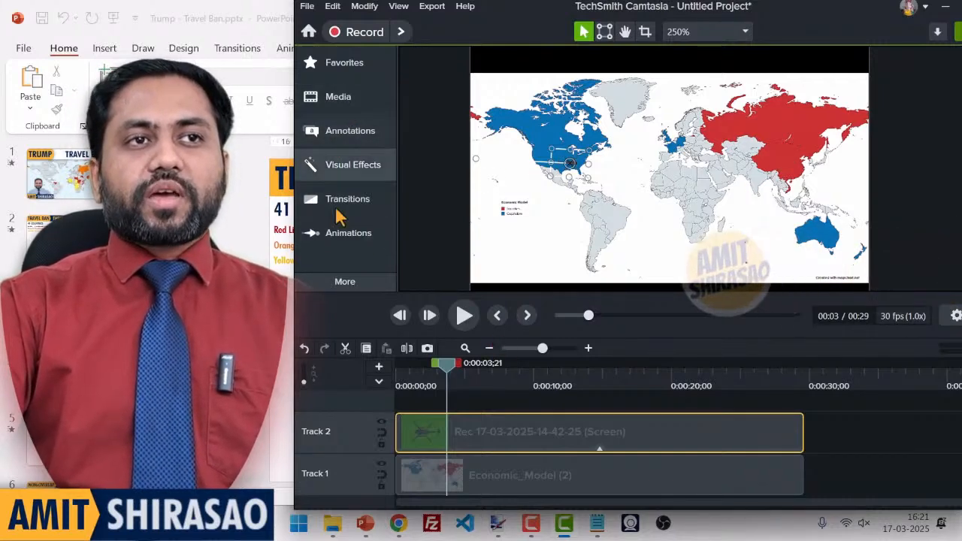
Step: Add a Custom animation near the start of the helicopter clip on Track 2, ending at 0:00:02;09
click(338, 234)
click(560, 64)
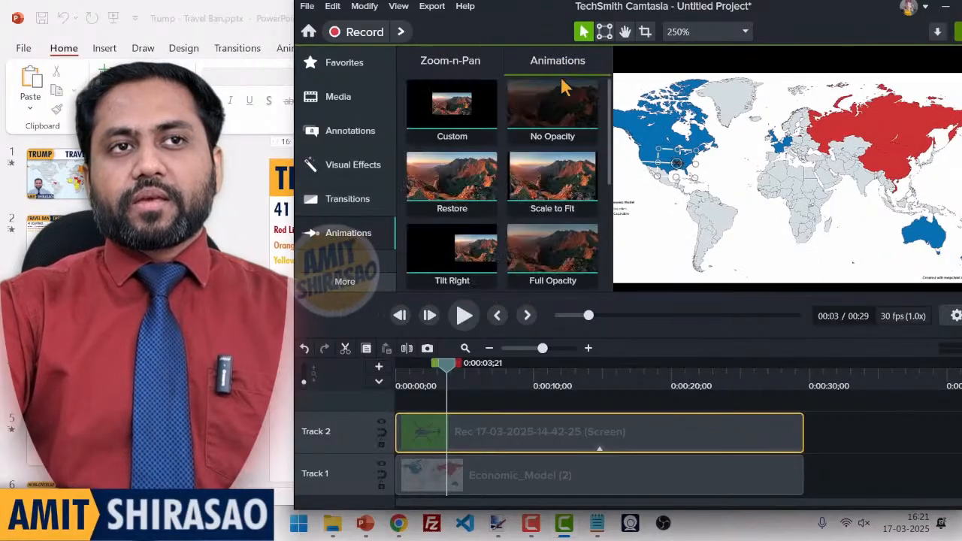
mouse_move(451, 106)
mouse_down()
mouse_move(420, 377)
mouse_move(428, 430)
mouse_up()
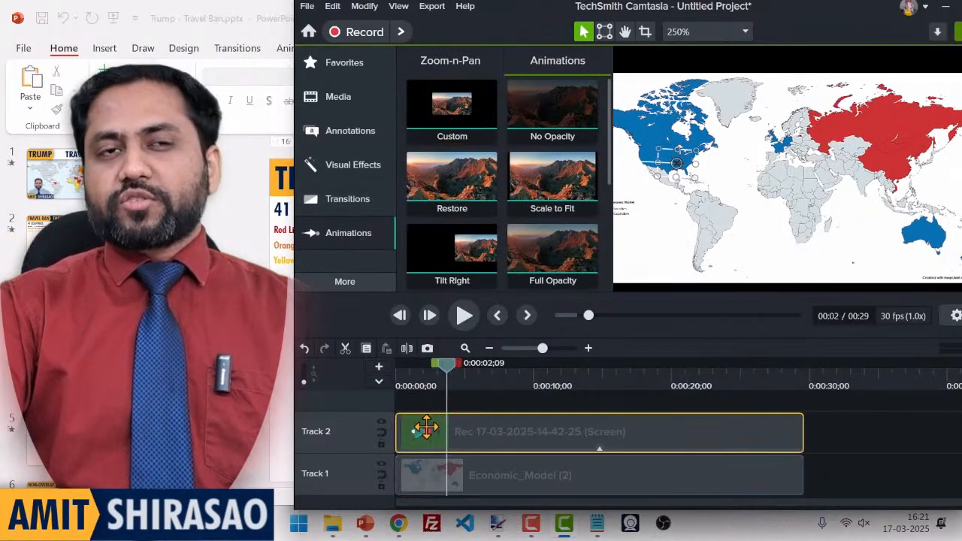
click(404, 388)
drag(403, 387, 444, 387)
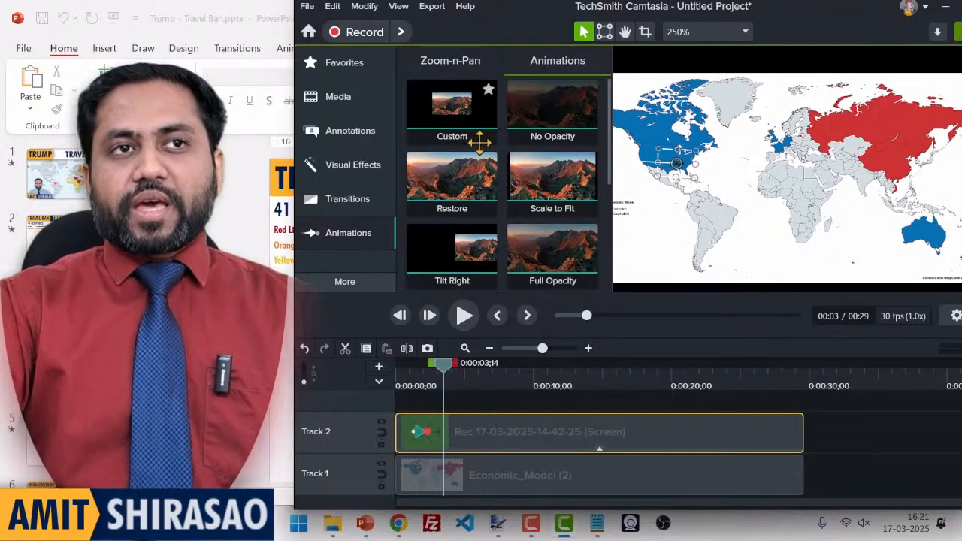
Step: Add two more Custom animations near the end of the helicopter clip, ending at about 25 and 28 seconds
drag(451, 102, 593, 426)
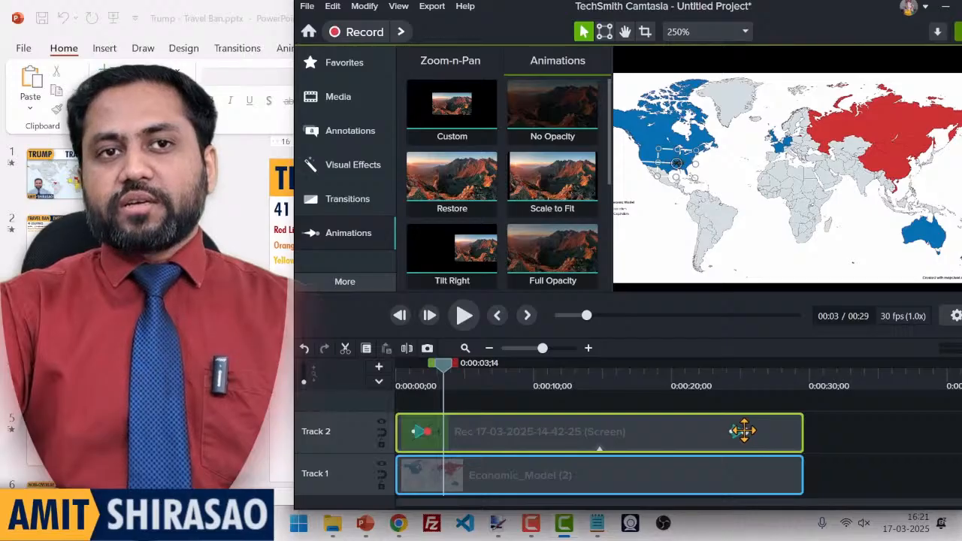
drag(742, 431, 742, 430)
drag(452, 112, 781, 430)
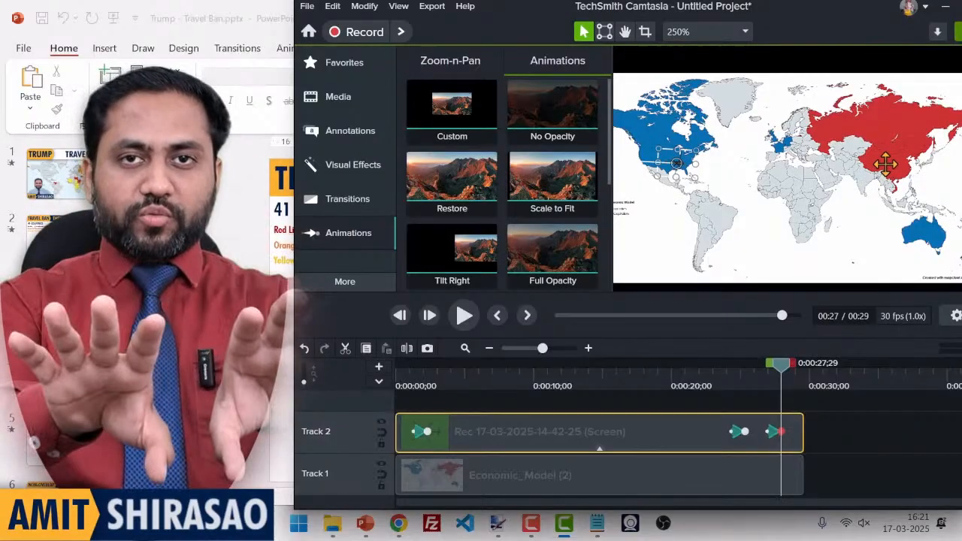
Step: Stretch the first animation backward so it starts at the very beginning of the helicopter clip
click(405, 385)
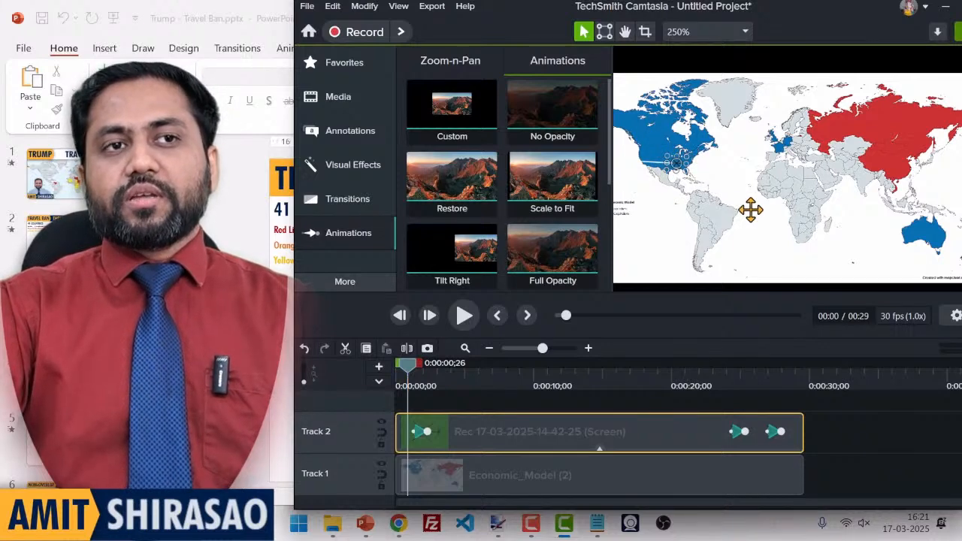
click(418, 434)
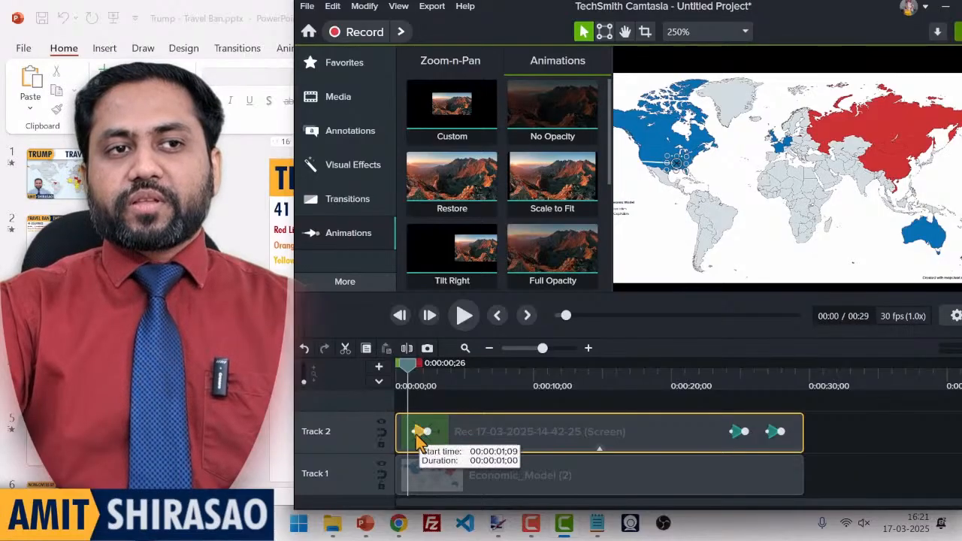
drag(415, 432, 383, 433)
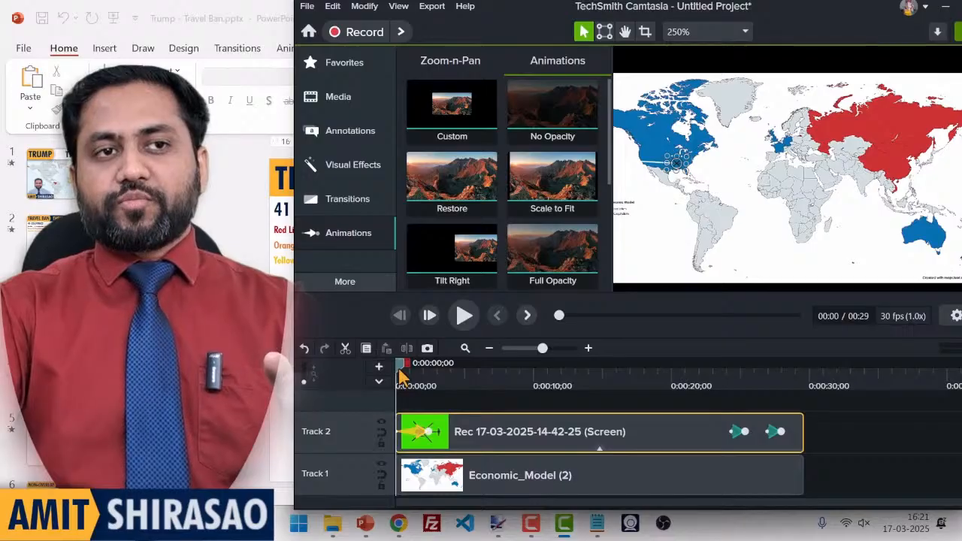
Step: With the playhead past the first animation at 0:00:05;15, move the helicopter east from the United States to eastern China
drag(406, 387, 477, 386)
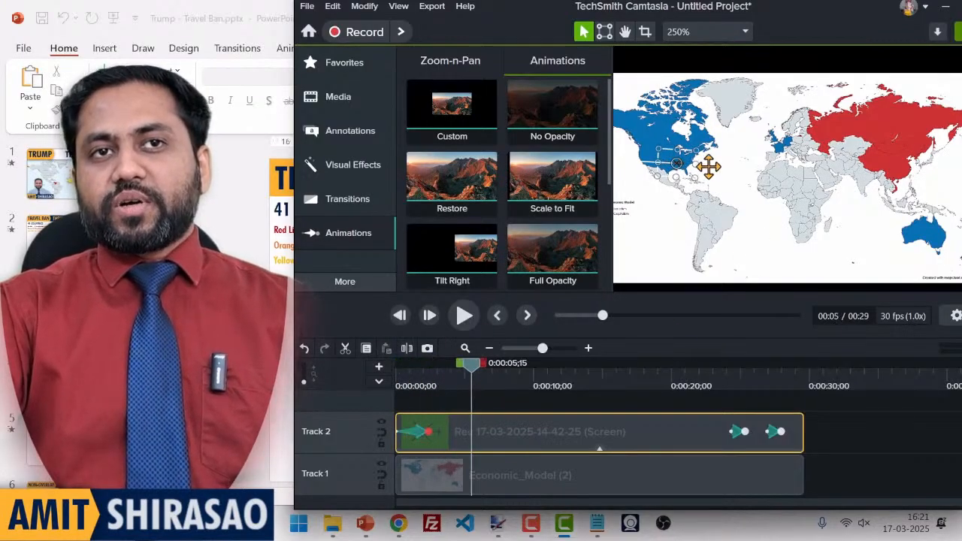
key(Right)
key(Right)
key(Right)
key(Right)
key(Right)
key(Right)
key(Right)
key(Right)
key(Right)
key(Right)
key(Right)
key(Right)
key(Right)
key(Right)
key(Right)
key(Right)
key(Right)
key(Right)
key(Right)
key(Right)
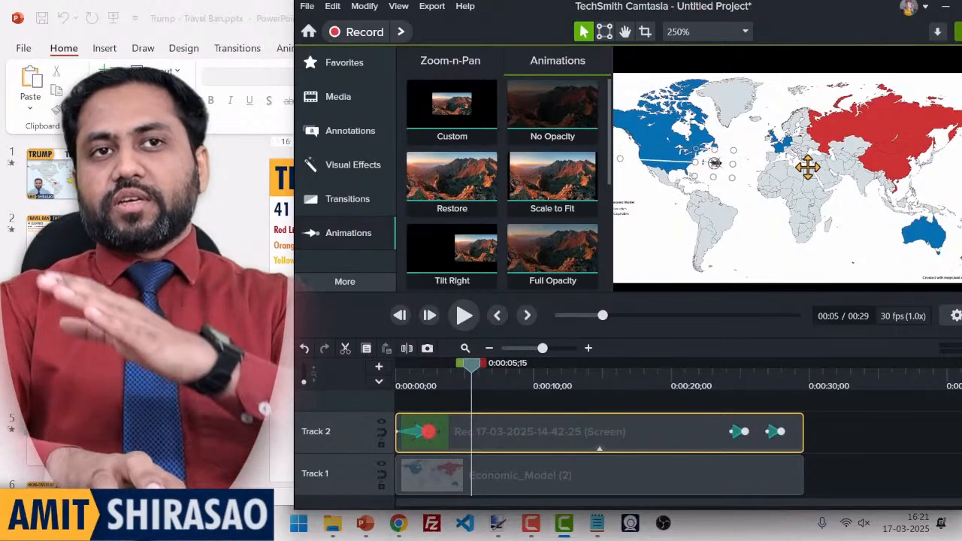
key(Right)
key(Right)
key(Right)
key(Right)
key(Right)
key(Right)
key(Right)
key(Right)
key(Right)
key(Right)
key(Right)
key(Right)
key(Right)
key(Right)
key(Right)
key(Right)
key(Right)
key(Right)
key(Right)
key(Right)
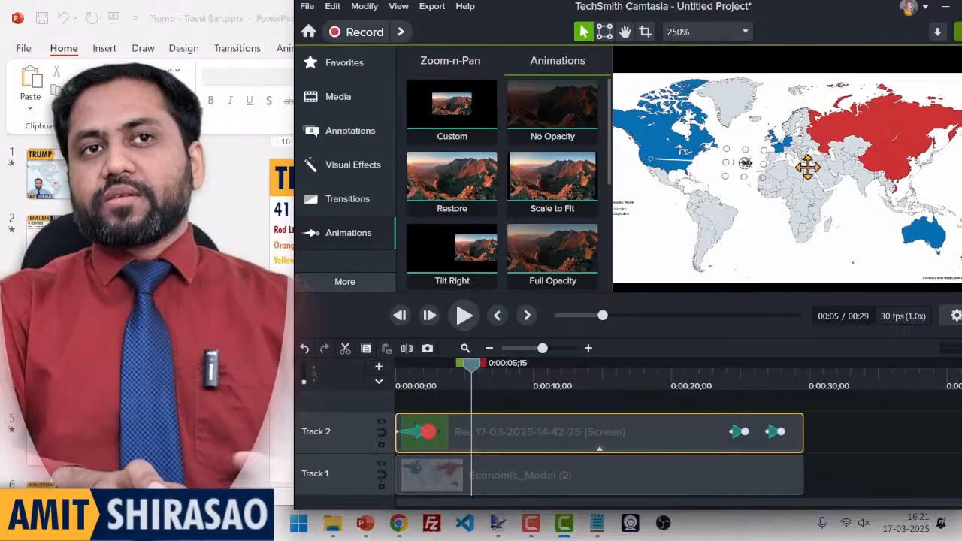
key(Right)
key(Right)
key(Right)
key(Right)
key(Right)
key(Right)
key(Right)
key(Right)
key(Right)
key(Right)
key(Right)
key(Right)
key(Right)
key(Right)
key(Right)
key(Right)
key(Right)
key(Right)
key(Right)
key(Right)
key(Right)
key(Right)
key(Right)
key(Right)
key(Right)
key(Right)
key(Right)
key(Right)
key(Right)
key(Right)
key(Right)
key(Right)
key(Right)
key(Right)
key(Right)
key(Right)
key(Right)
key(Right)
key(Right)
key(Right)
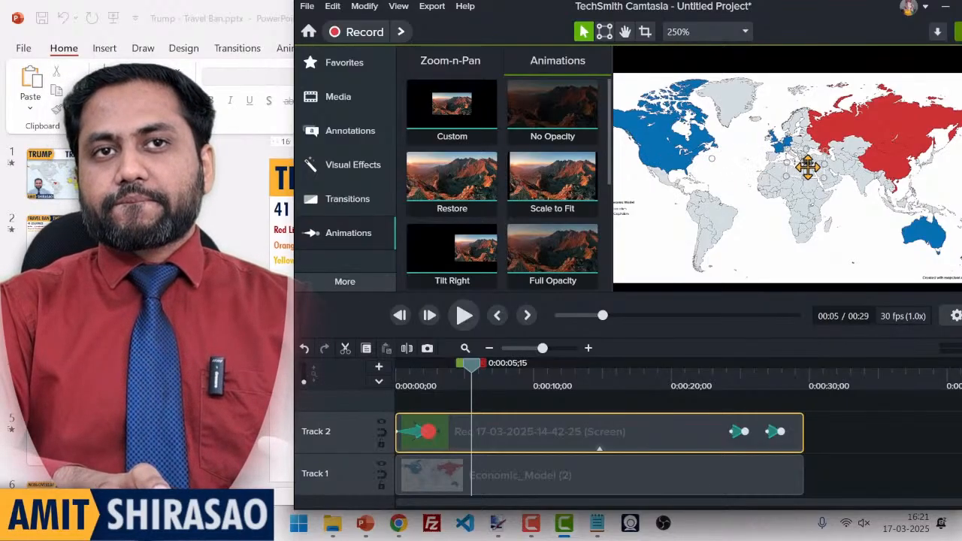
key(Right)
key(Right)
key(Right)
key(Right)
key(Right)
key(Right)
key(Right)
key(Right)
key(Right)
key(Right)
key(Right)
key(Right)
key(Right)
key(Right)
key(Right)
key(Right)
key(Right)
key(Right)
key(Right)
key(Right)
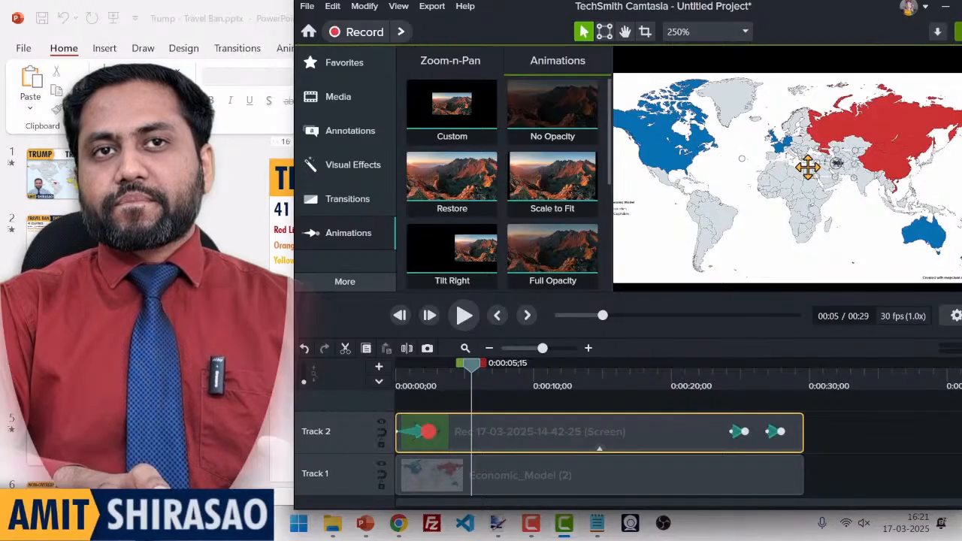
drag(826, 168, 898, 164)
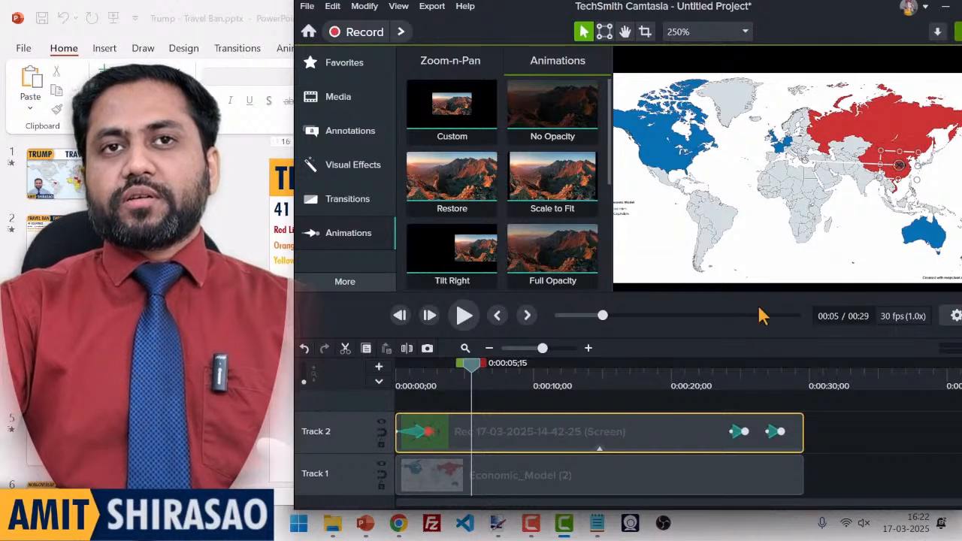
Step: Check the helicopter's position between animations and delete the two Custom animations near the end of the clip
click(755, 384)
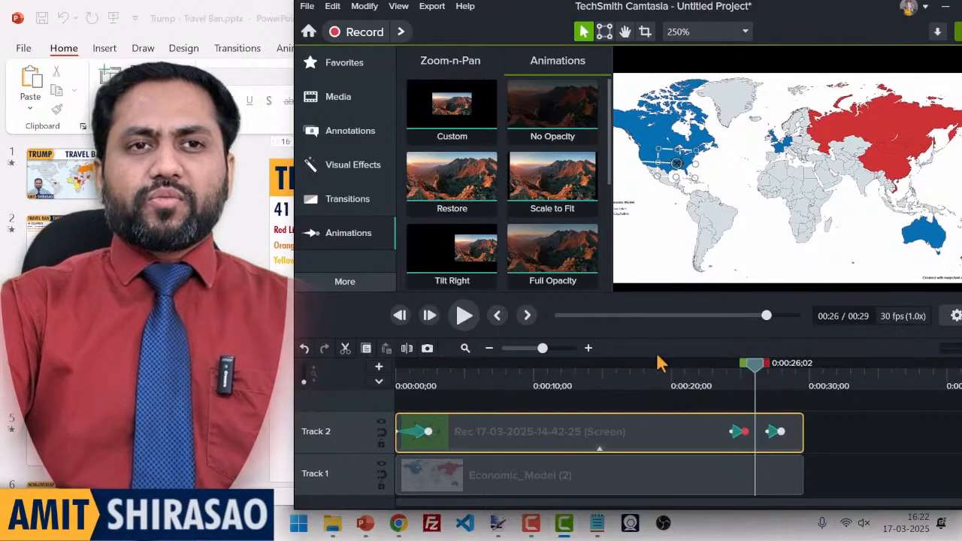
click(661, 381)
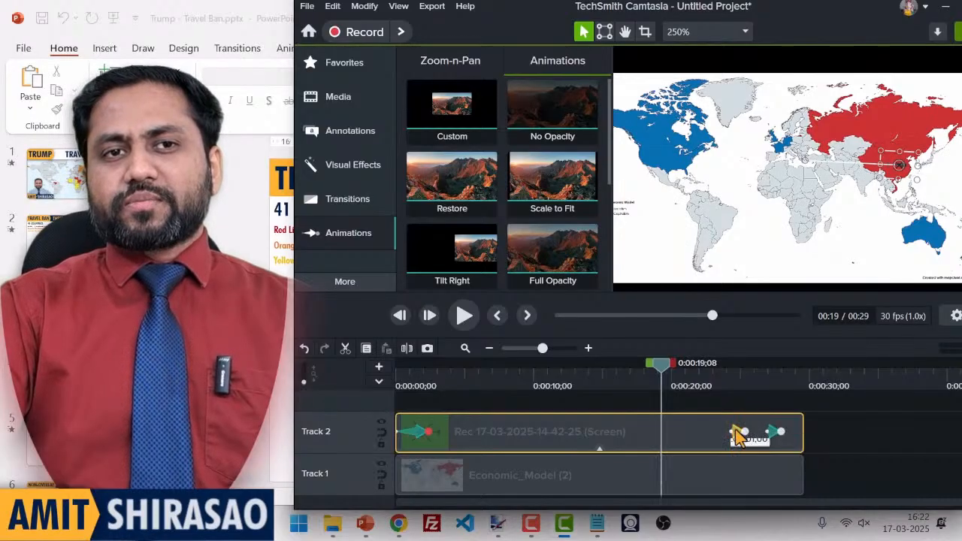
key(Delete)
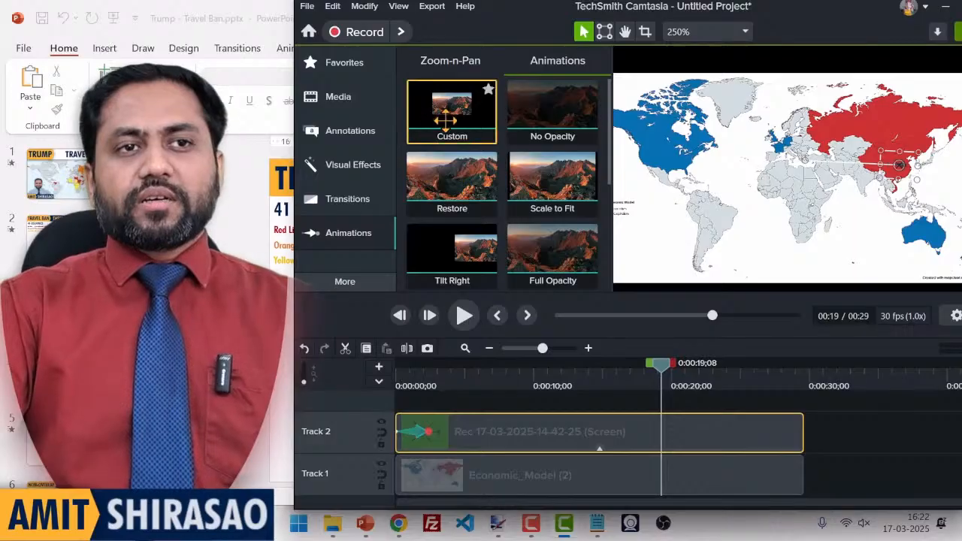
Step: Add a Custom animation to the helicopter clip and stretch it from 0:00:26;00 to the clip's end
drag(451, 112, 752, 424)
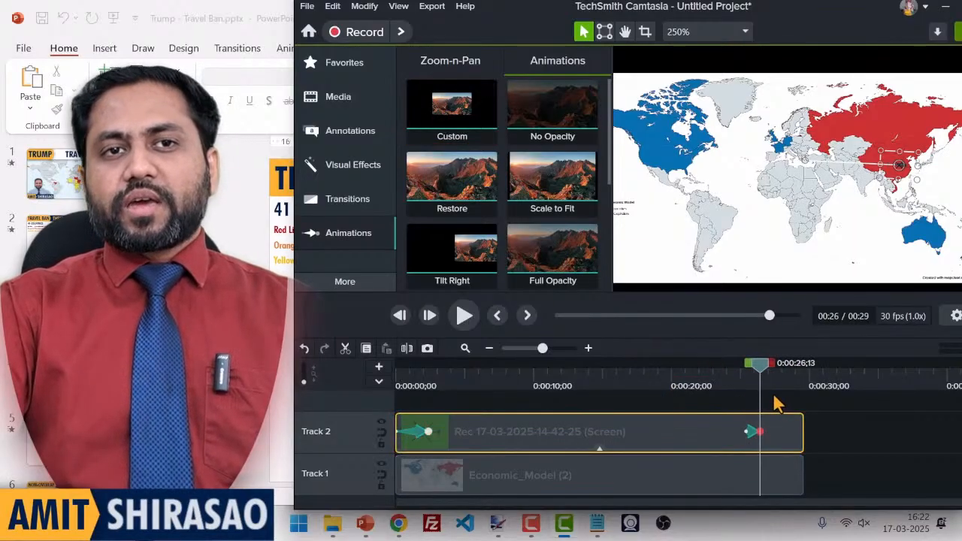
drag(757, 369, 769, 371)
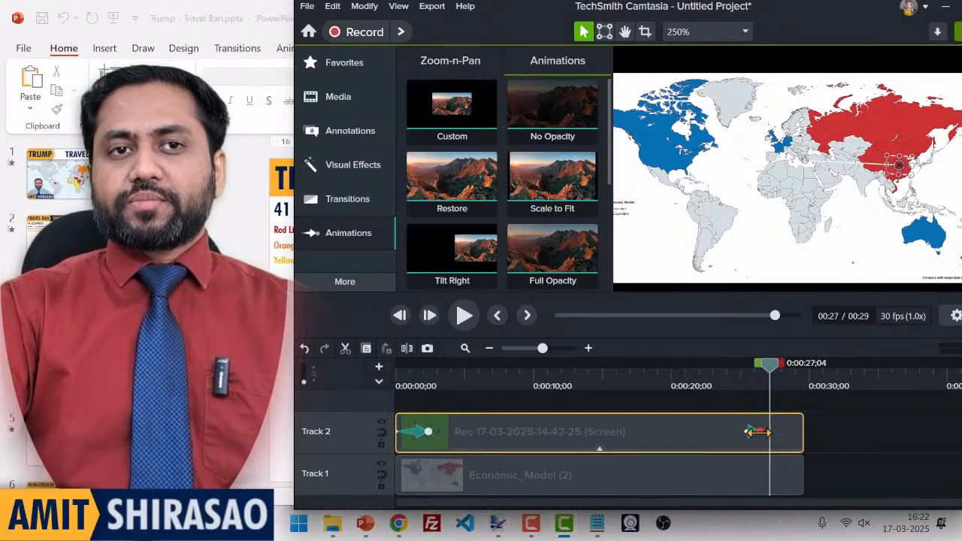
drag(758, 430, 798, 435)
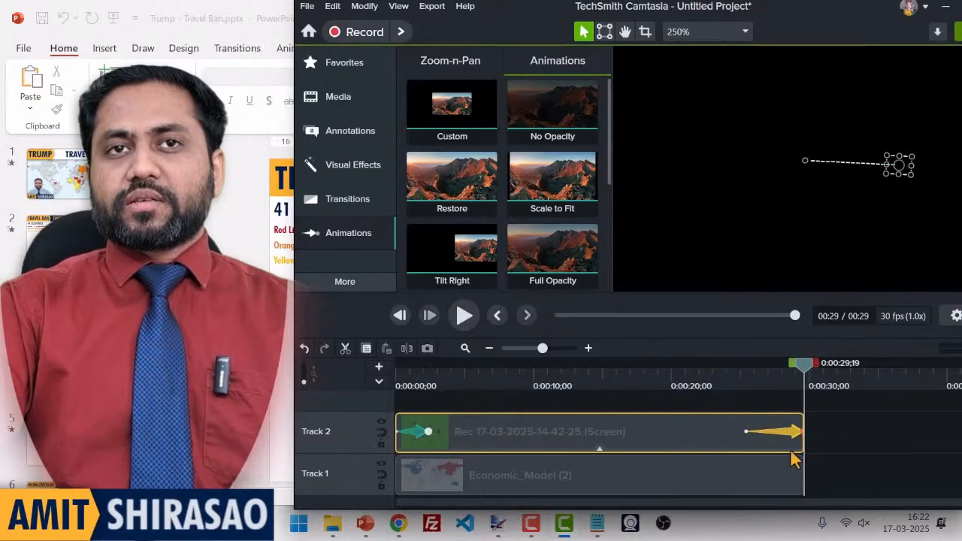
click(752, 433)
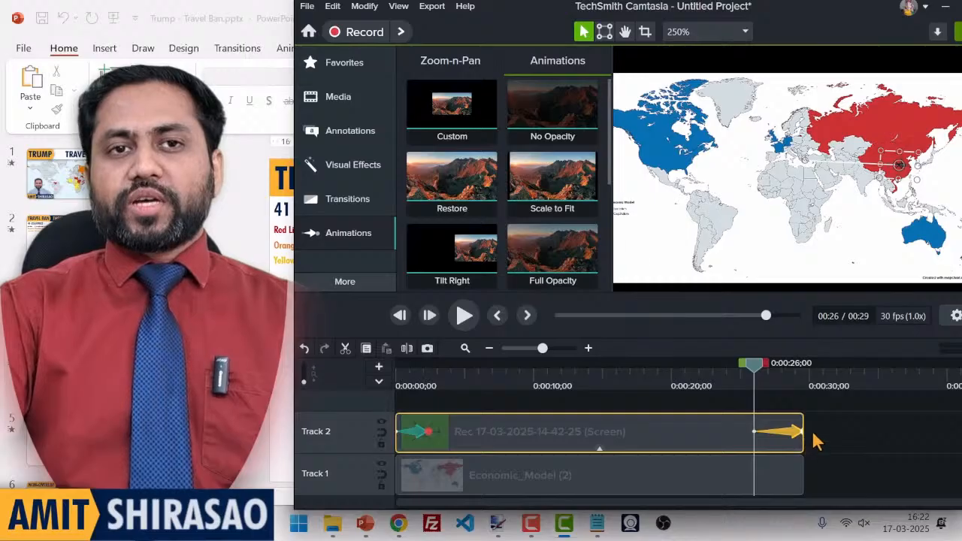
Step: Shift the travel animation to start at about 3.5 seconds, and add a Custom animation from the clip's start to 0:00:02;02
drag(574, 382, 470, 433)
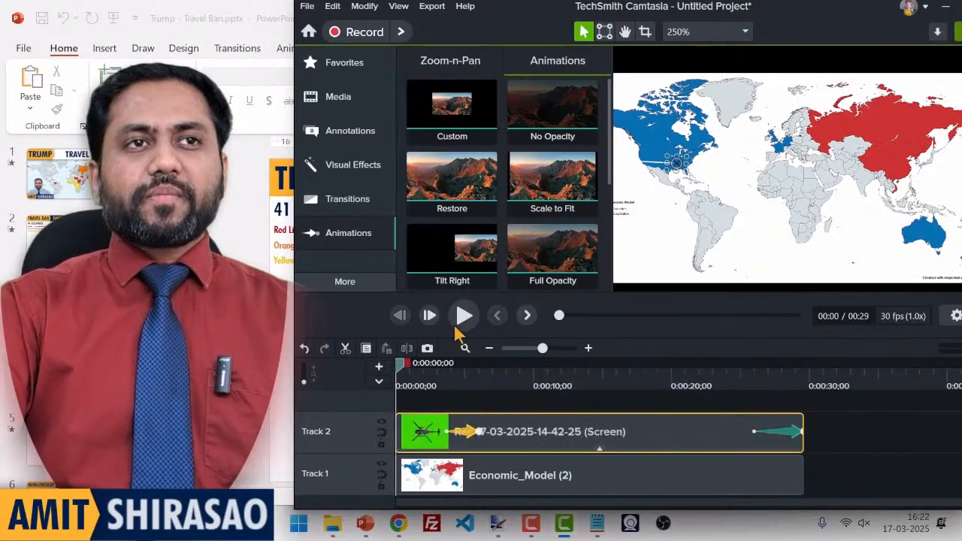
drag(453, 111, 409, 429)
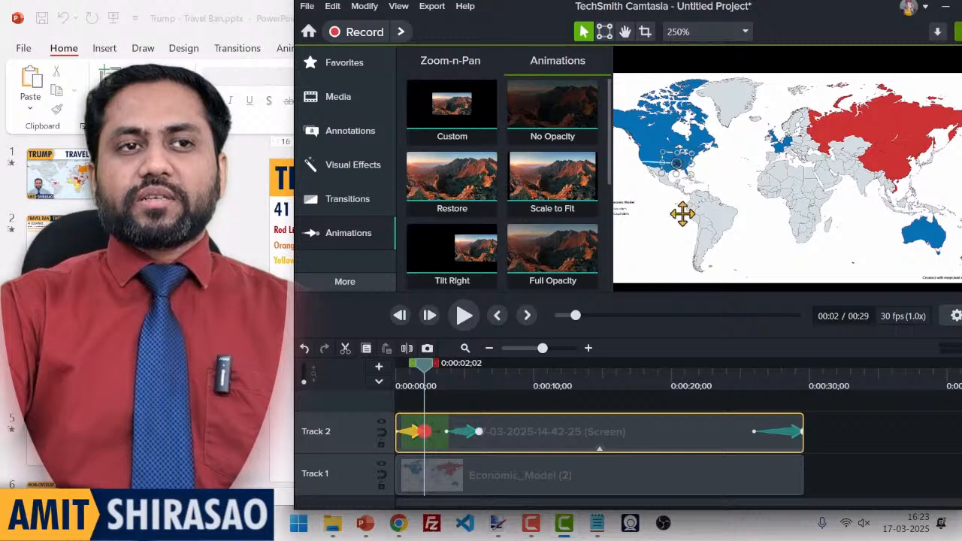
Step: Stretch the end of the United States-to-China travel animation to 0:00:26;00, meeting the final animation's start
drag(426, 381, 485, 381)
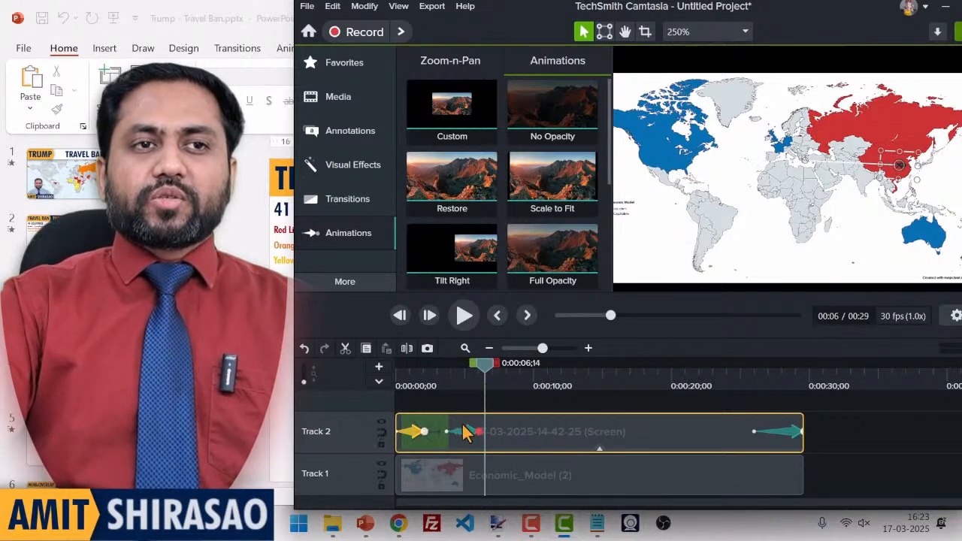
drag(478, 431, 752, 432)
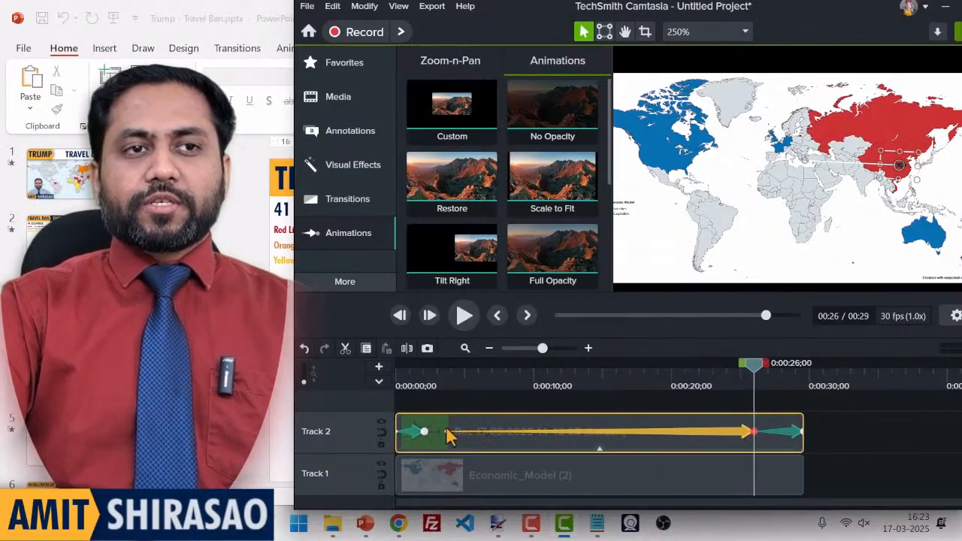
Step: Extend the start of the helicopter's travel animation back to about 0:00:02;04, meeting the first animation, and play the timeline from the beginning
drag(443, 431, 425, 432)
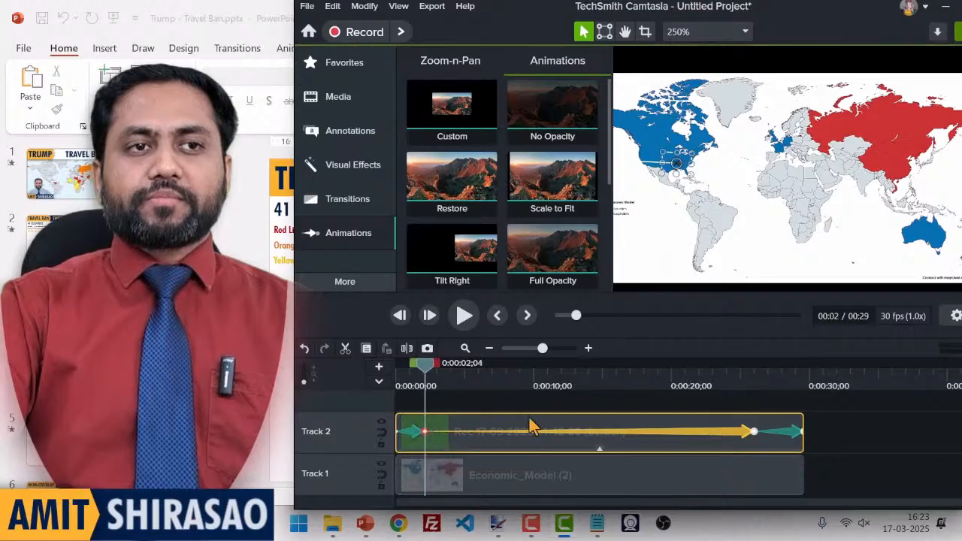
drag(430, 373, 386, 366)
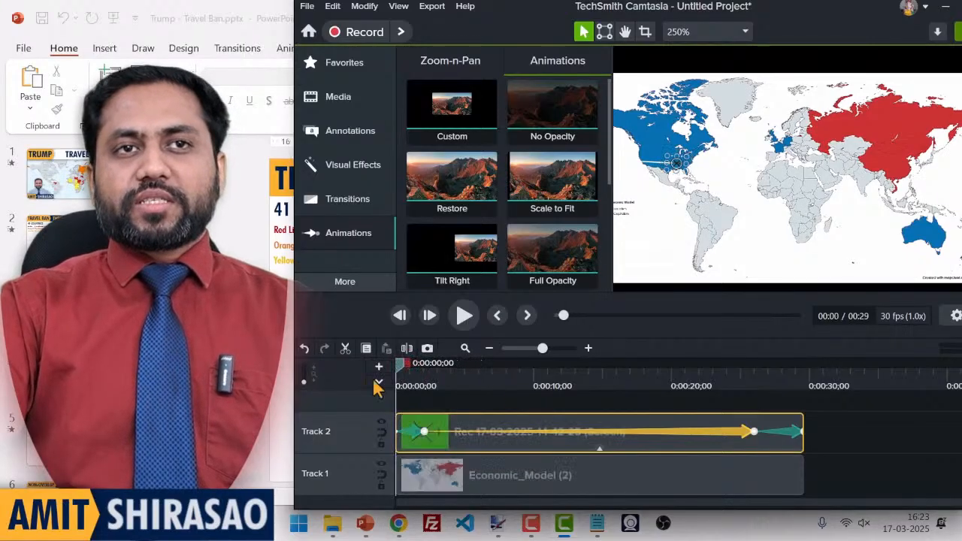
click(874, 429)
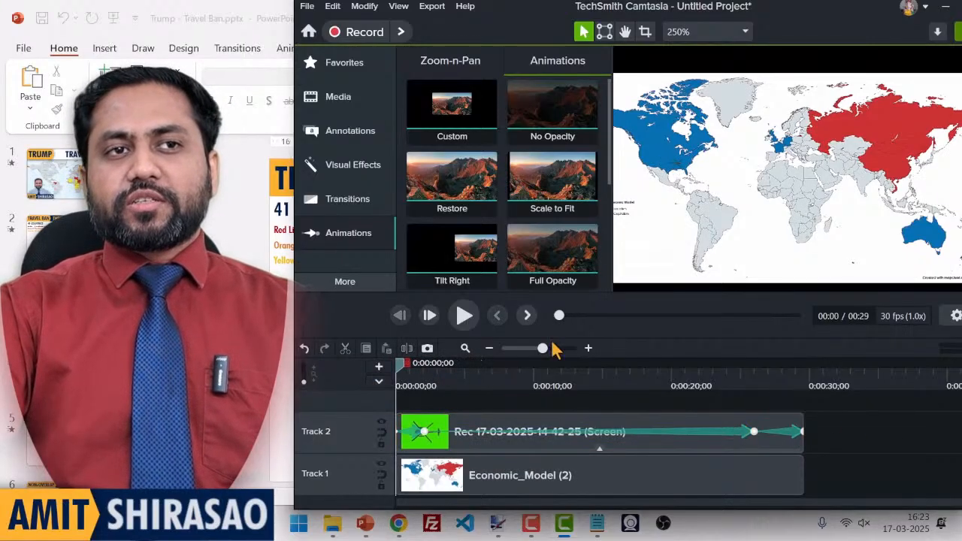
click(463, 316)
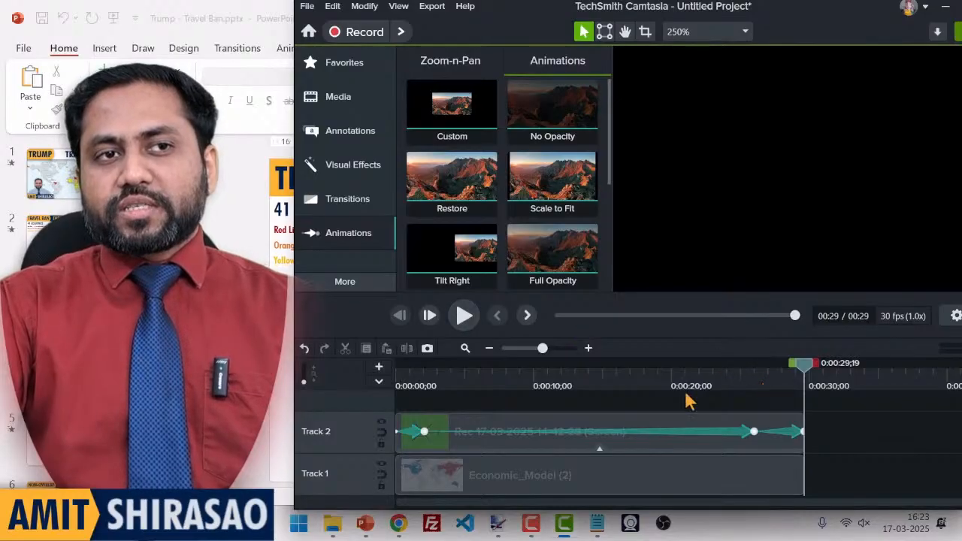
click(400, 386)
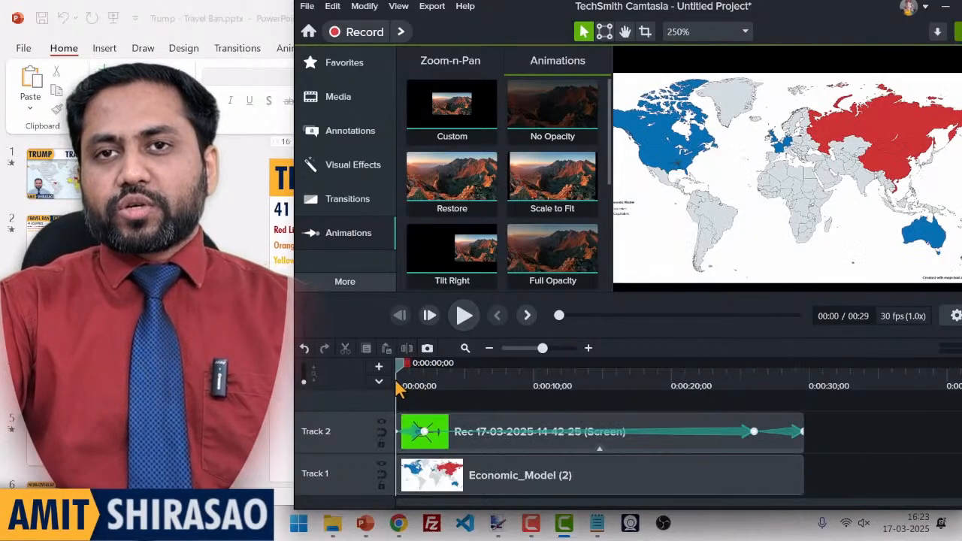
click(798, 386)
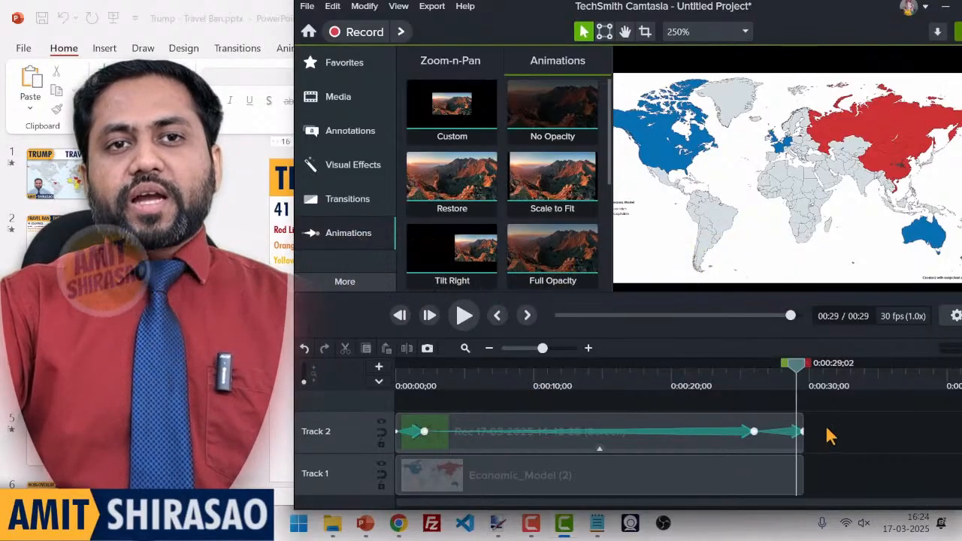
Step: Try grouping the helicopter and map clips, look through the group's options, and undo the grouping
drag(830, 436, 535, 475)
right_click(535, 475)
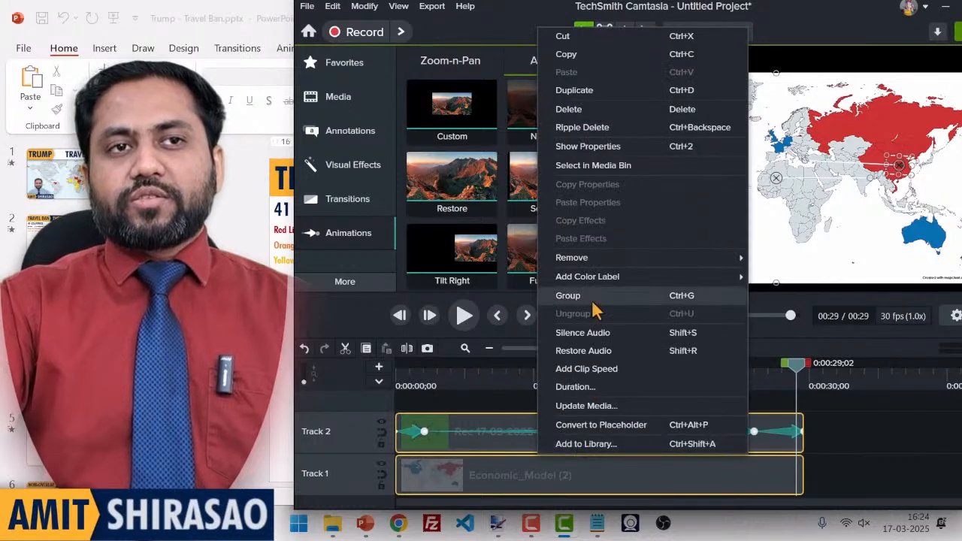
click(569, 296)
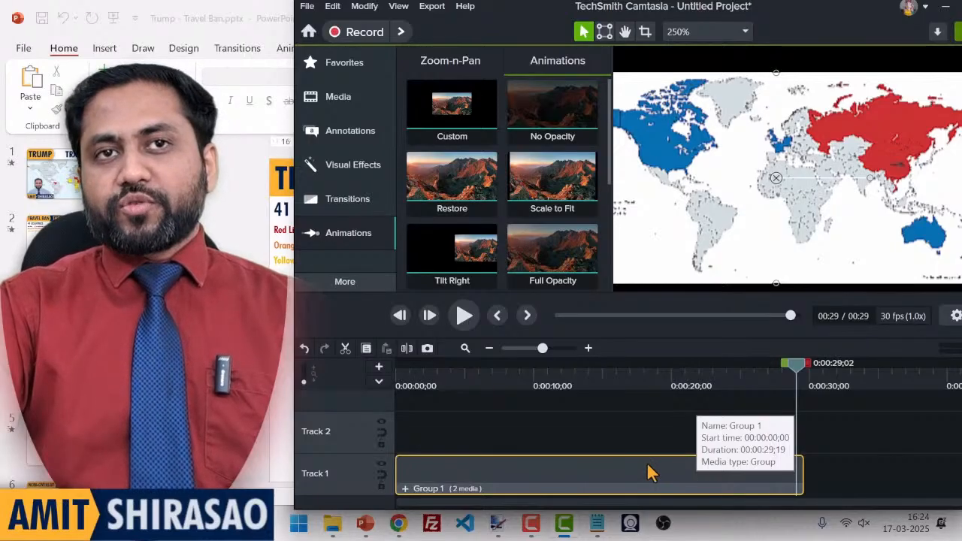
right_click(612, 472)
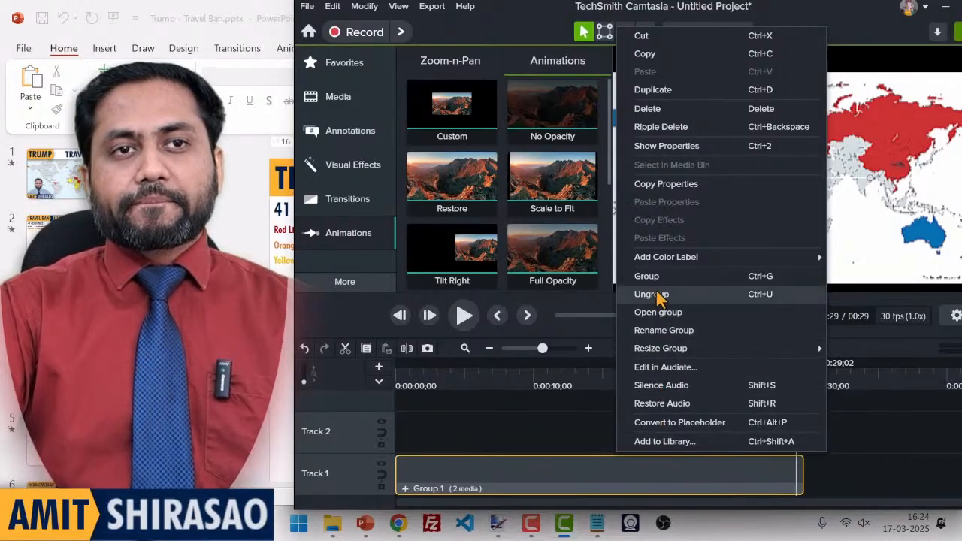
click(565, 451)
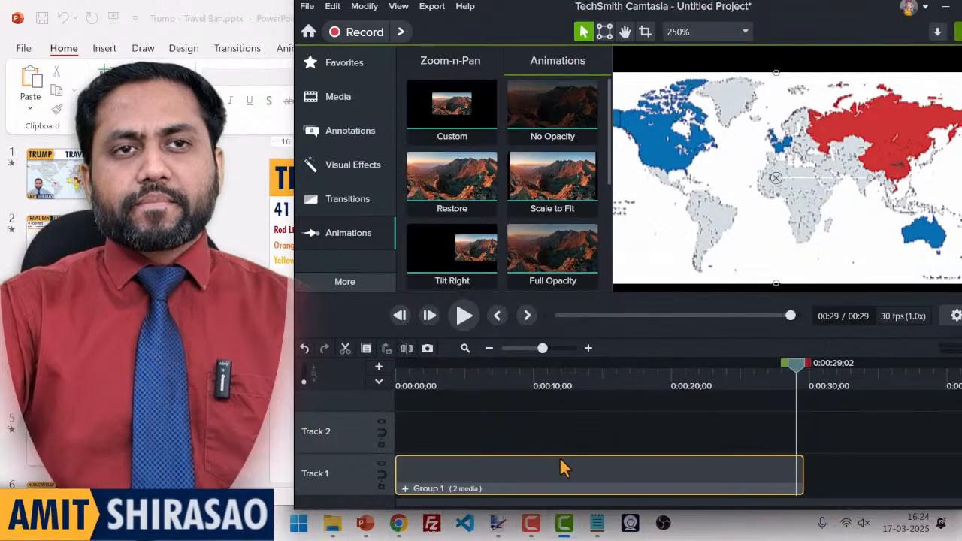
right_click(562, 468)
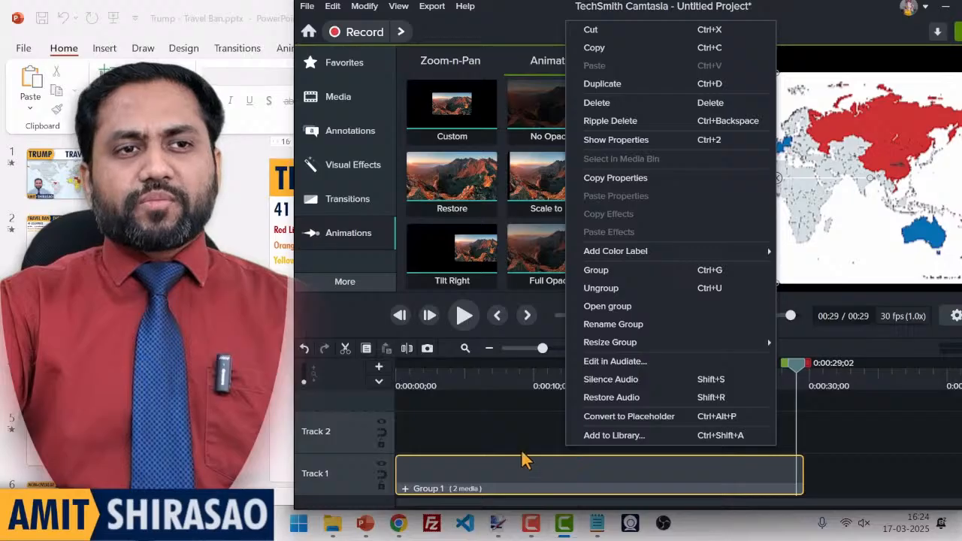
click(473, 415)
key(ctrl+z)
Step: Select both clips, export the project as a local MP4 file named "stage 1" on the Desktop, and close the export notice
click(542, 437)
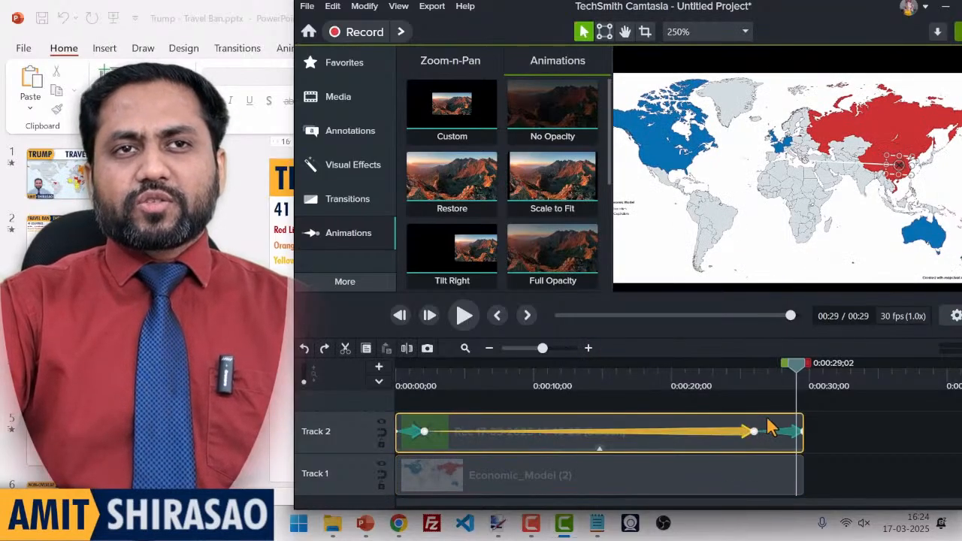
ctrl+click(597, 468)
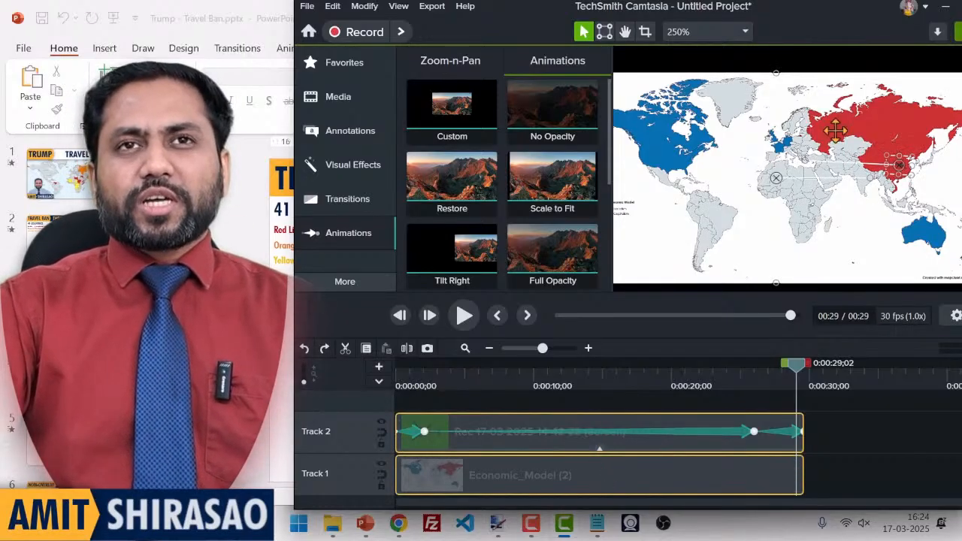
double_click(811, 11)
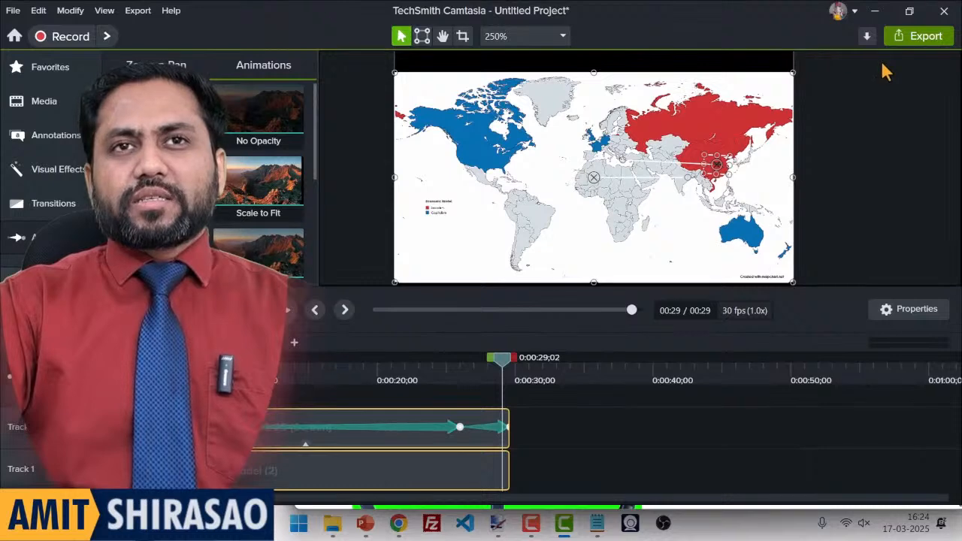
click(923, 39)
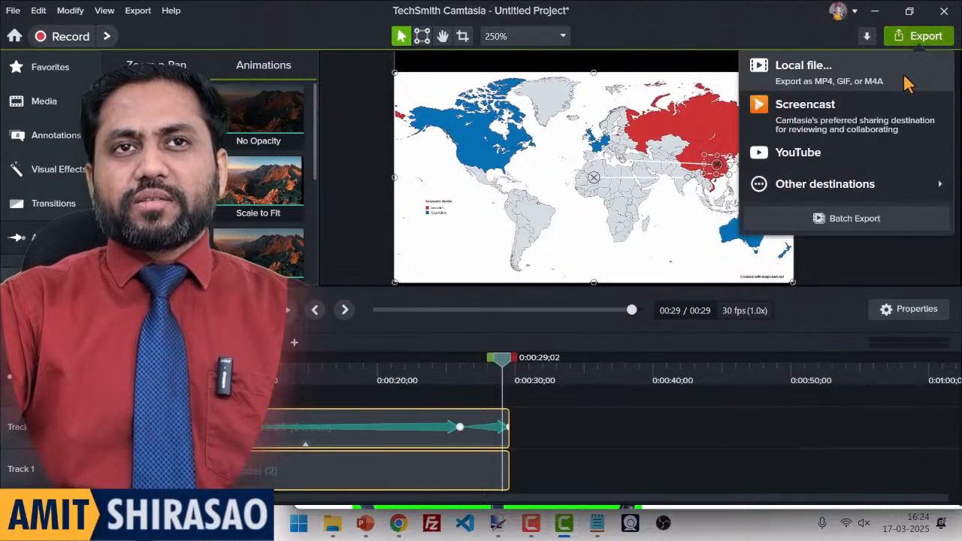
click(906, 82)
click(447, 216)
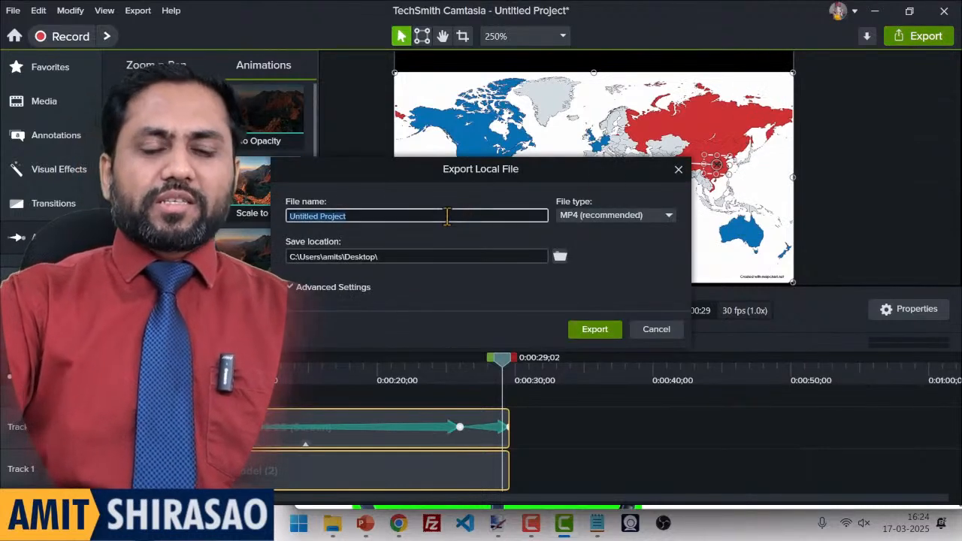
text(stage )
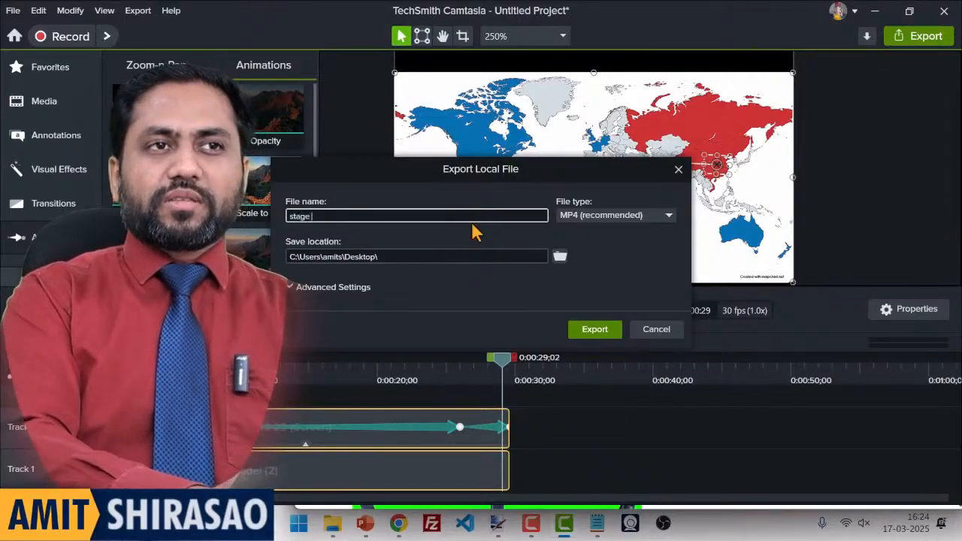
text(1)
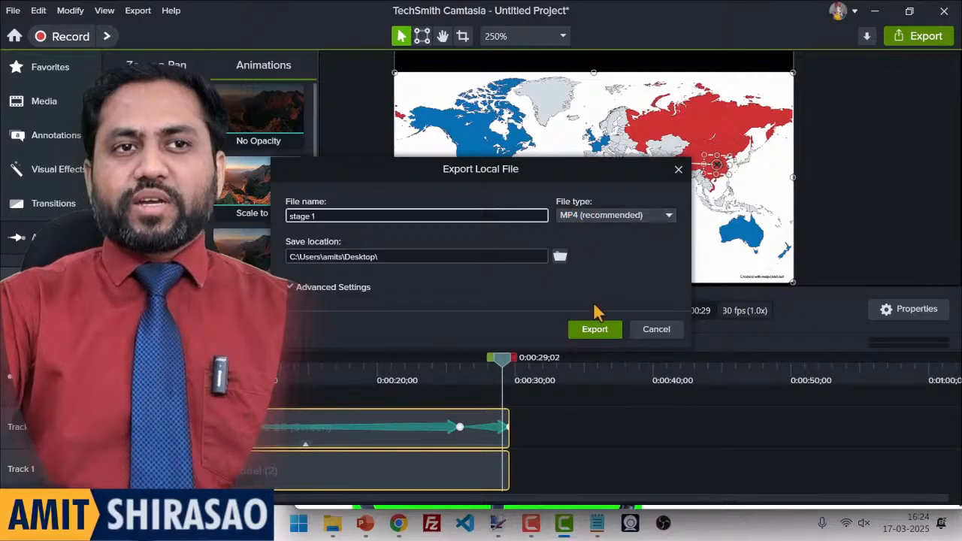
click(593, 329)
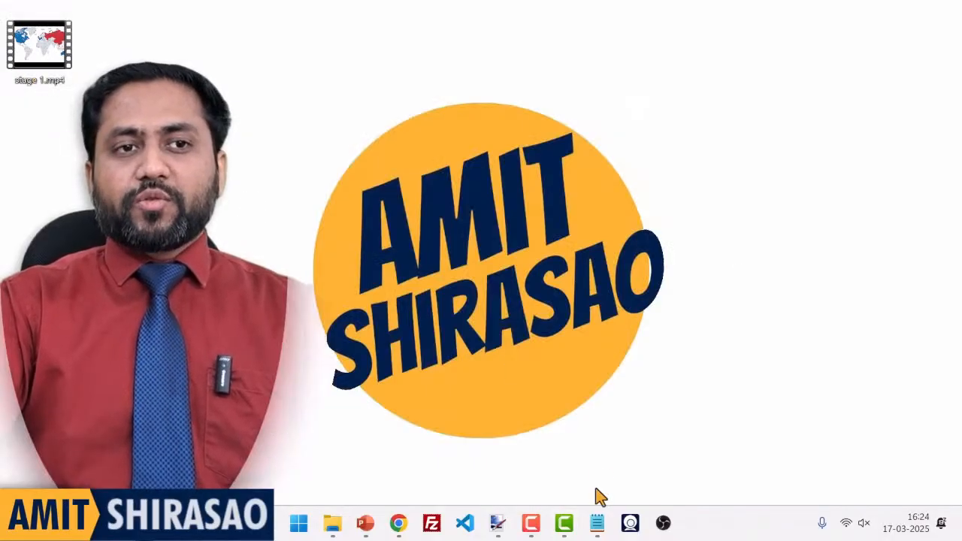
click(569, 520)
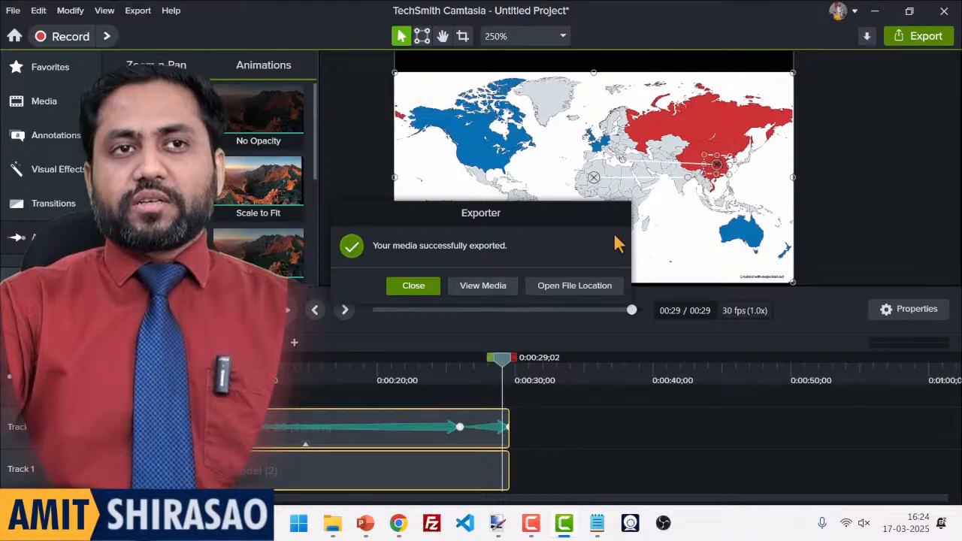
click(425, 288)
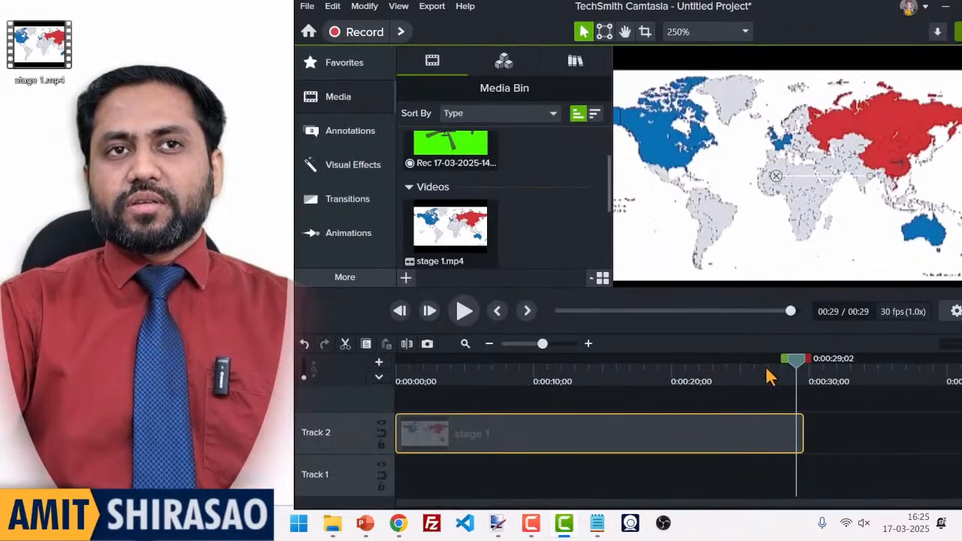
Step: Play the opening seconds of the stage 1 clip from the beginning of the timeline
drag(767, 368, 358, 305)
key(space)
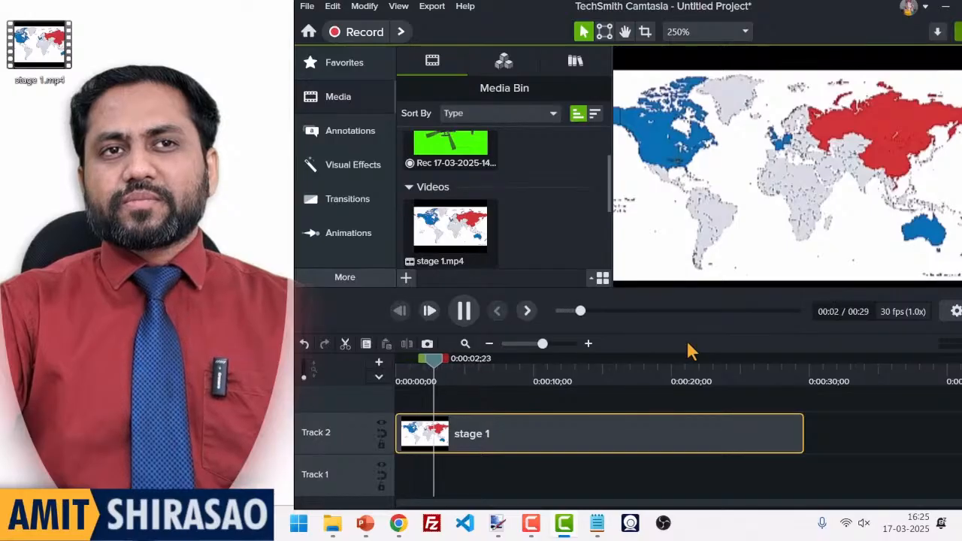
key(space)
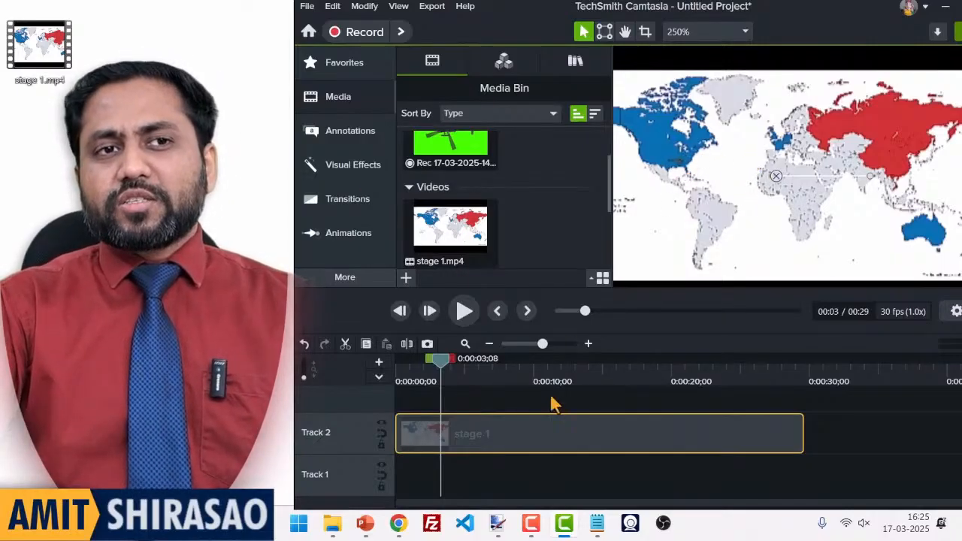
Step: Add Clip Speed to the stage 1 clip, set its speed to 5x, and preview the faster clip
right_click(565, 445)
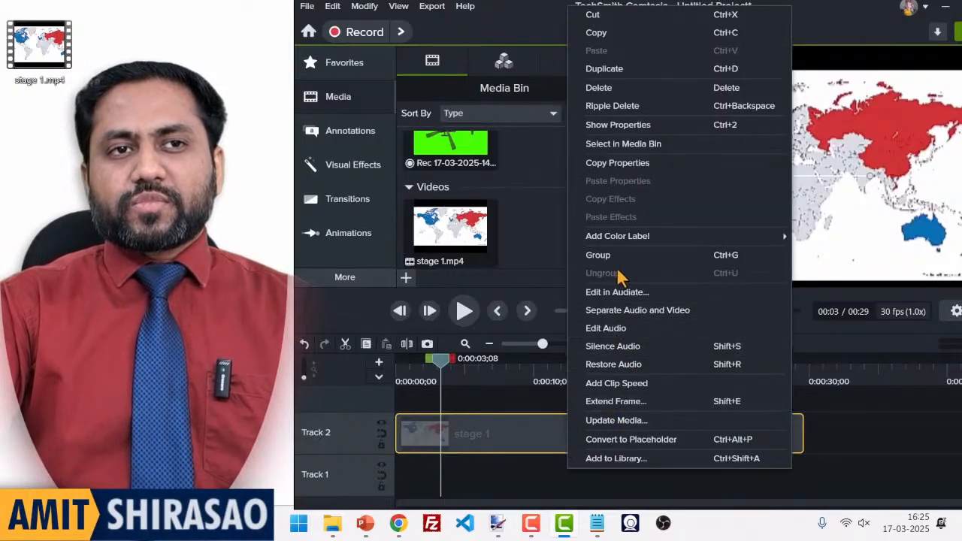
click(622, 384)
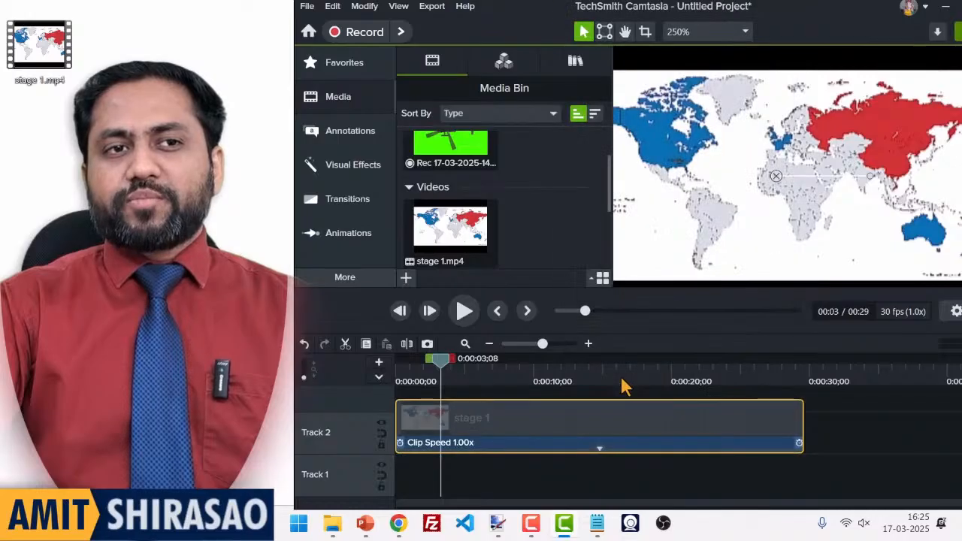
double_click(835, 17)
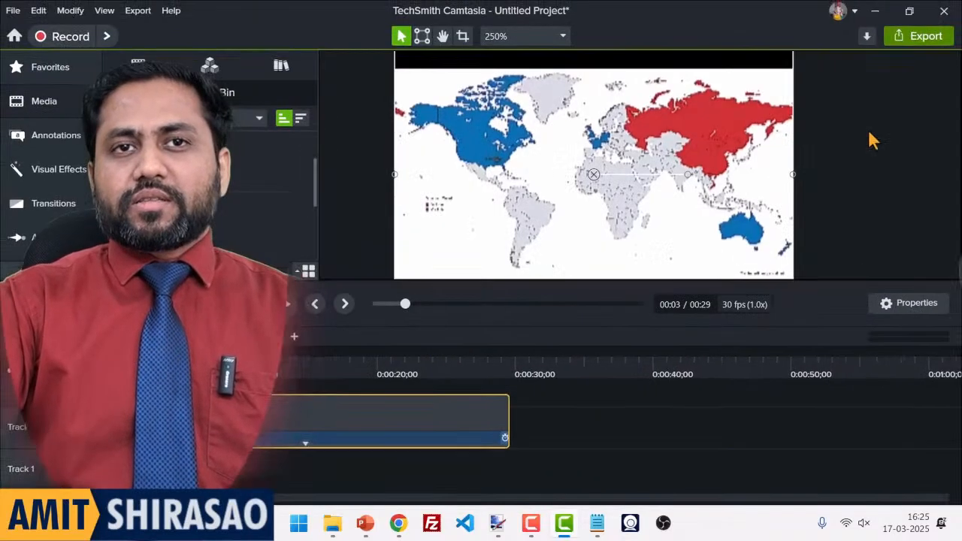
click(910, 303)
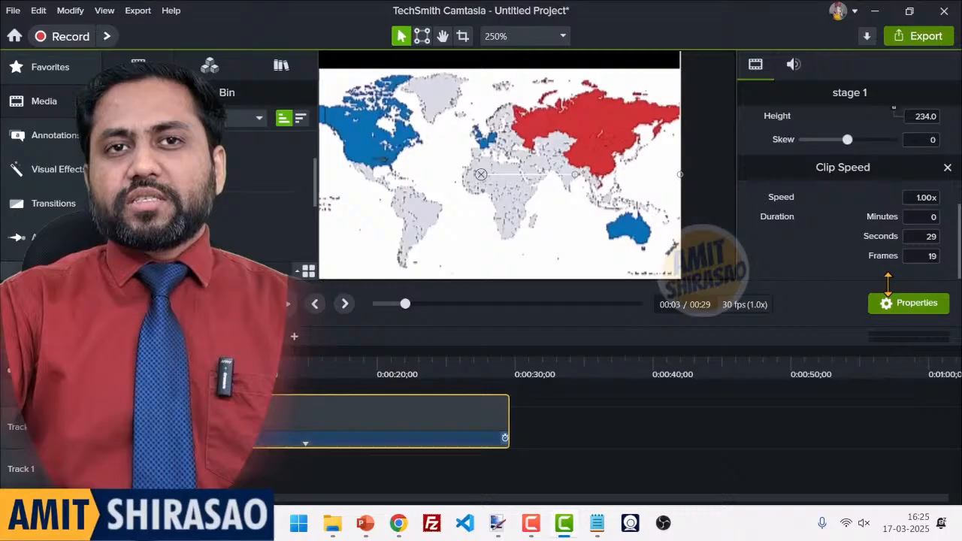
click(919, 198)
text(5x)
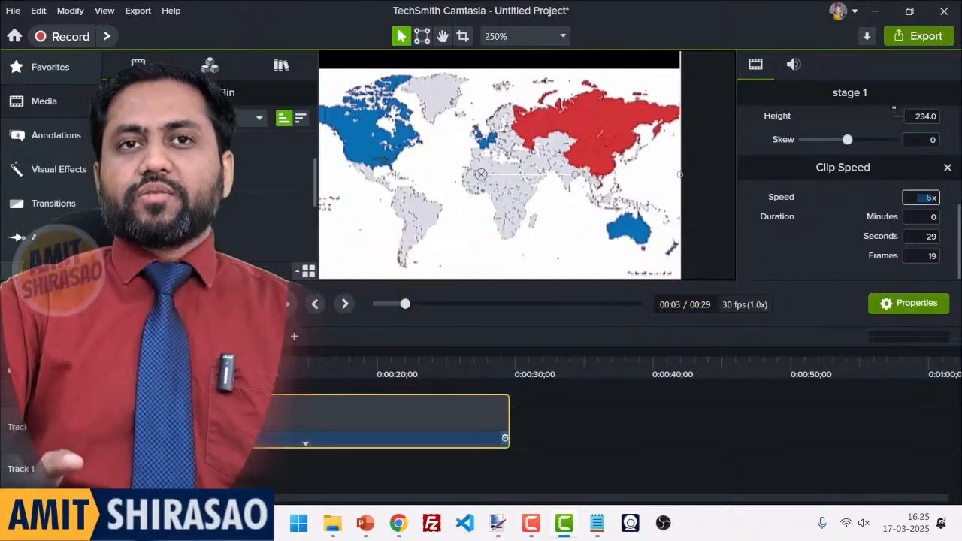
key(Return)
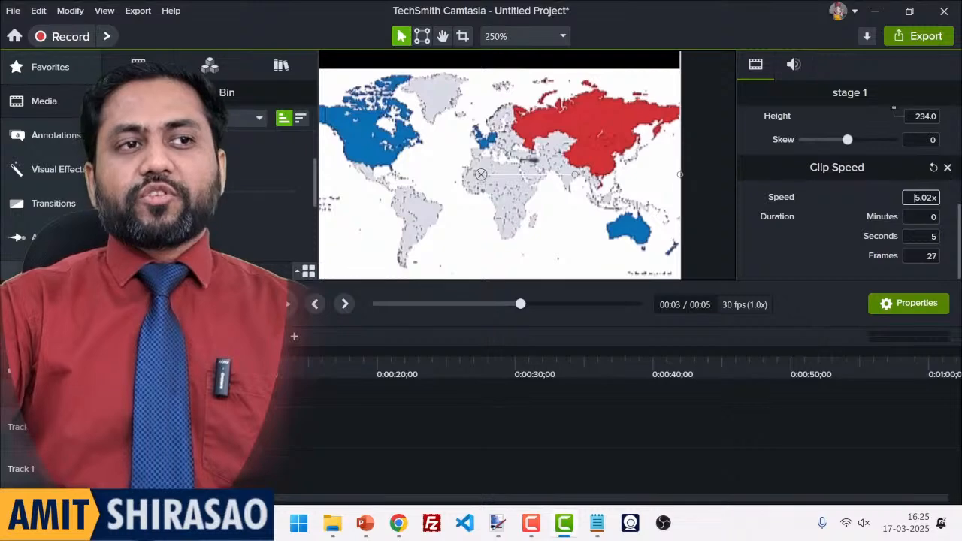
click(304, 402)
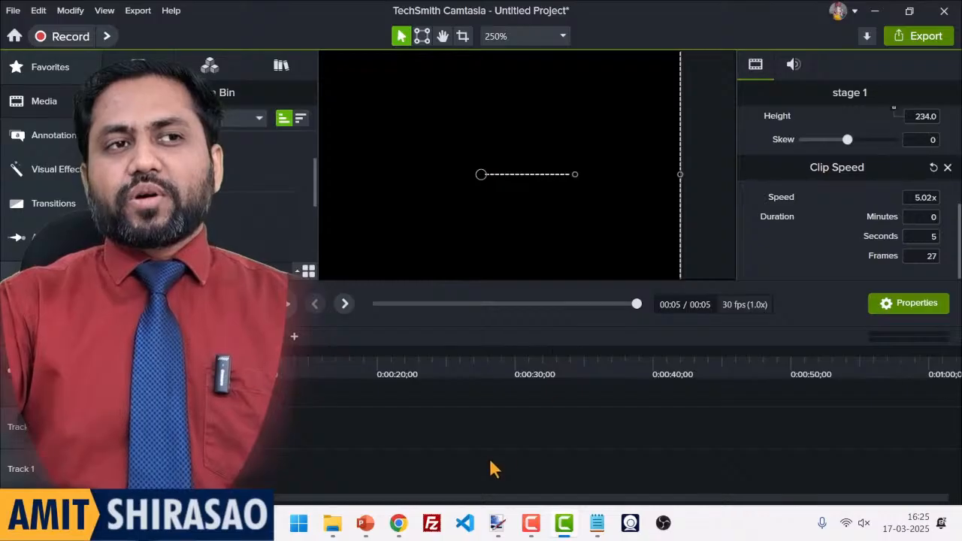
click(517, 412)
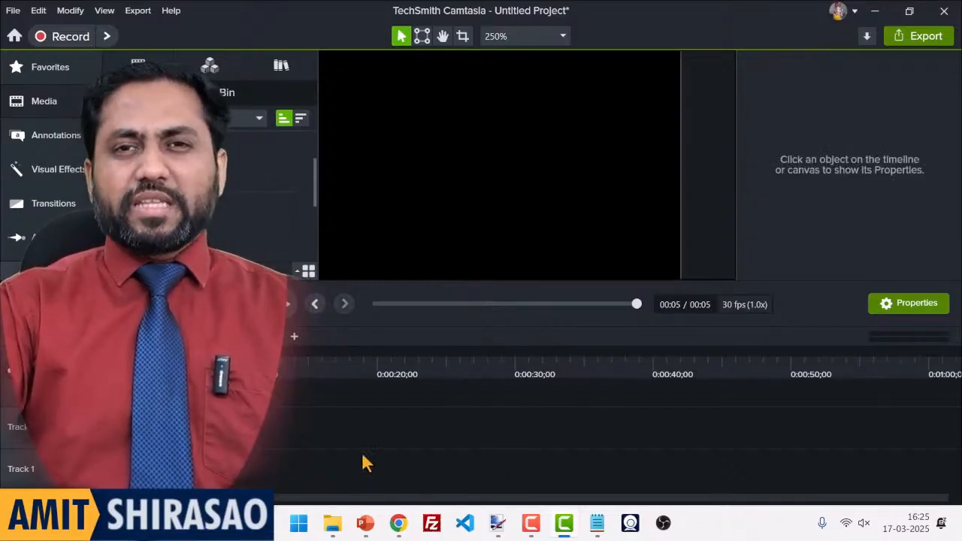
Step: Undo back past the stage 1 clip edits to restore the original helicopter and map clips on the timeline
key(ctrl+z)
key(ctrl+z)
key(ctrl+z)
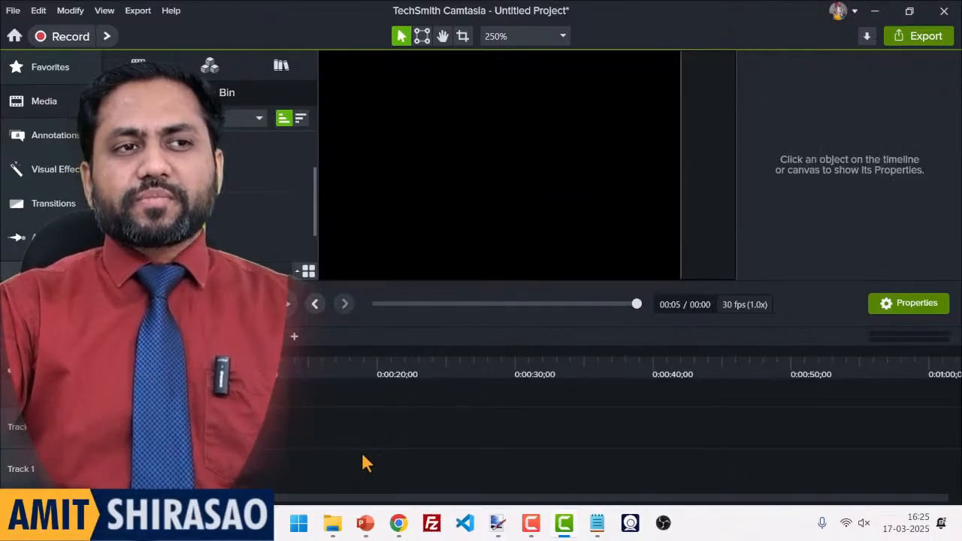
key(ctrl+y)
Step: Return the playhead to the start of the timeline and detach the canvas into its own window
key(ctrl+Home)
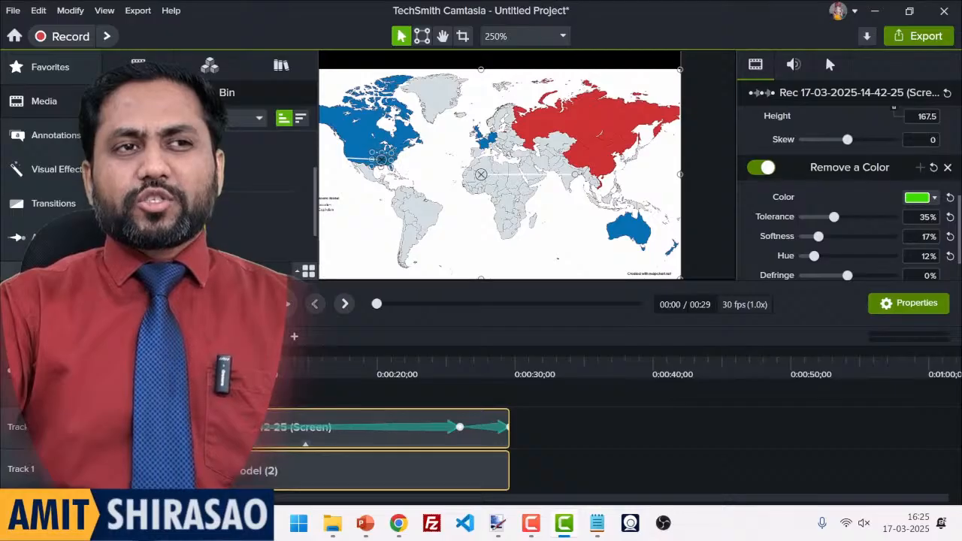
click(518, 36)
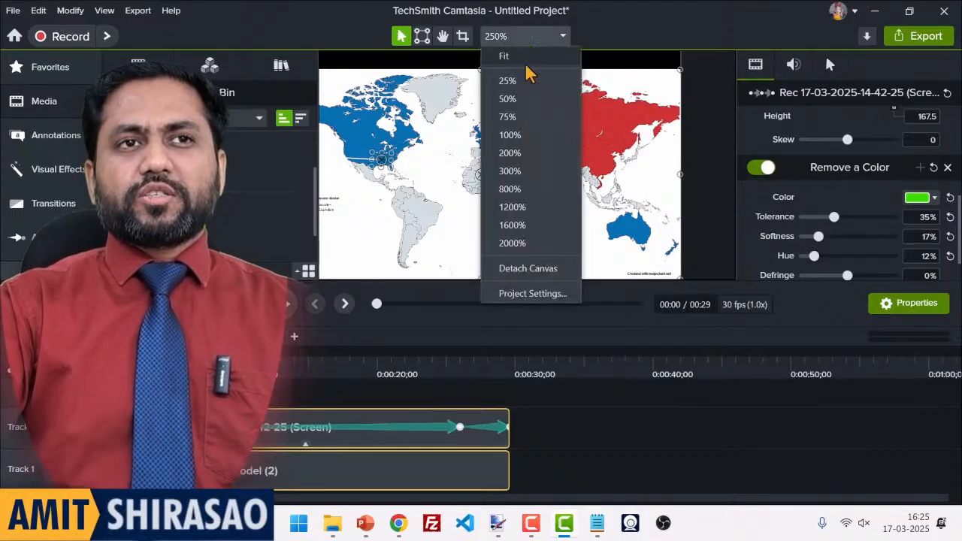
click(524, 270)
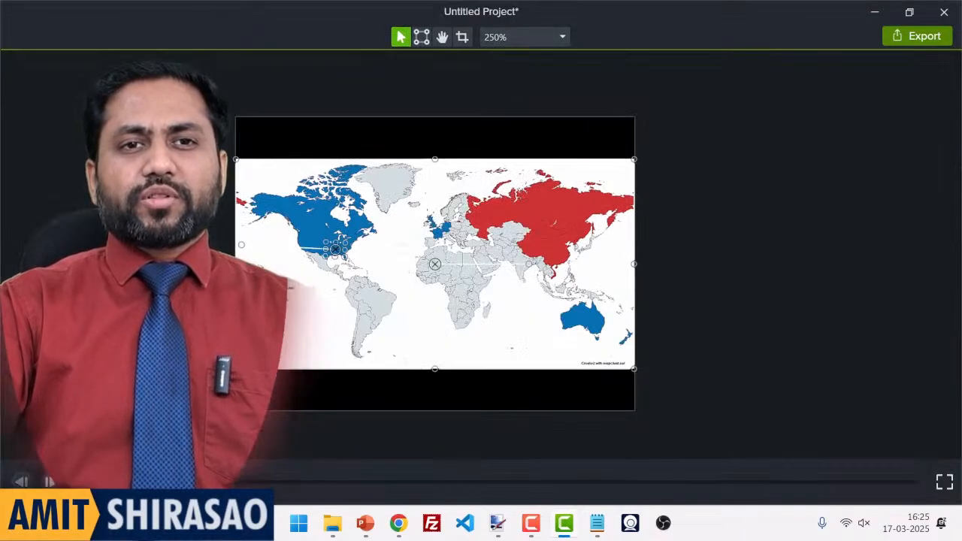
Step: Set the detached canvas to 100% zoom, fit the map to the window, and return the canvas to the main editor
click(562, 36)
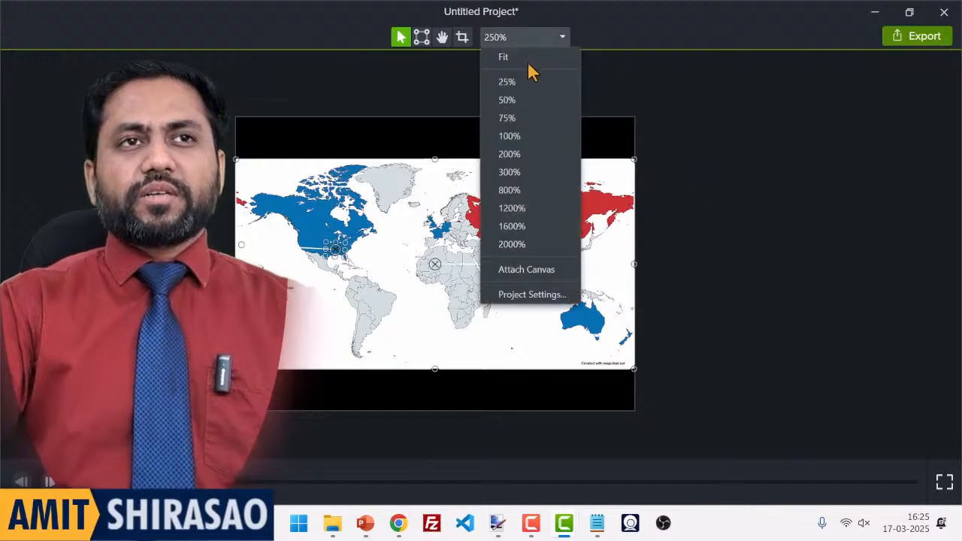
click(510, 133)
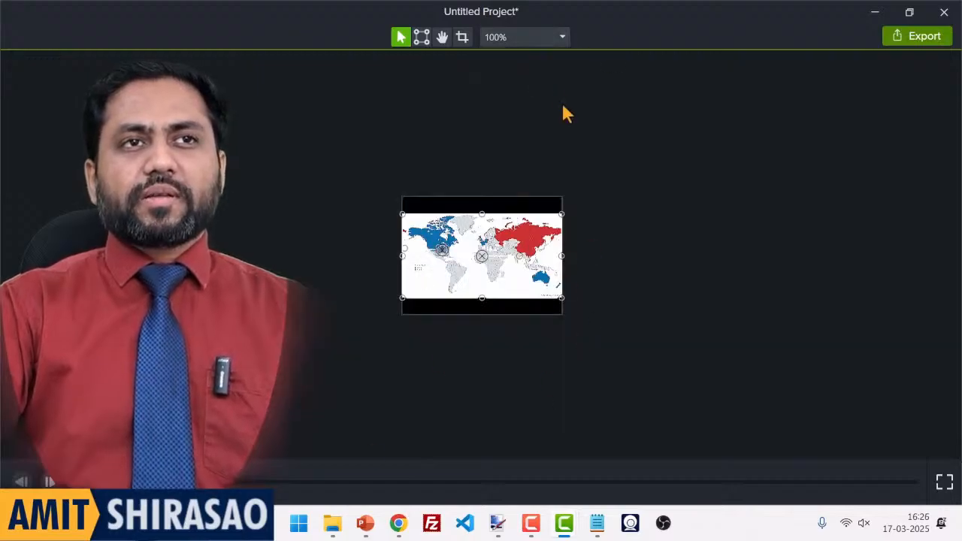
click(535, 39)
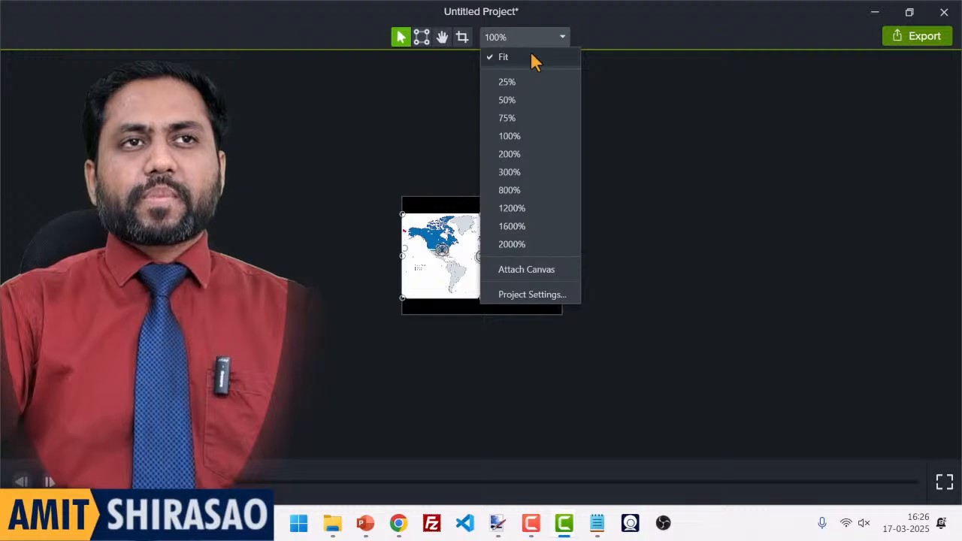
click(348, 343)
click(636, 245)
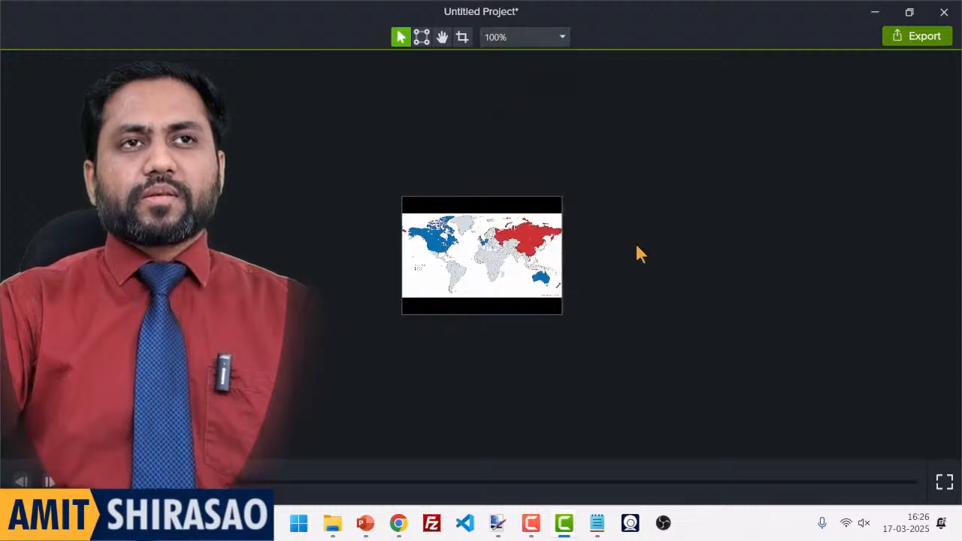
click(535, 39)
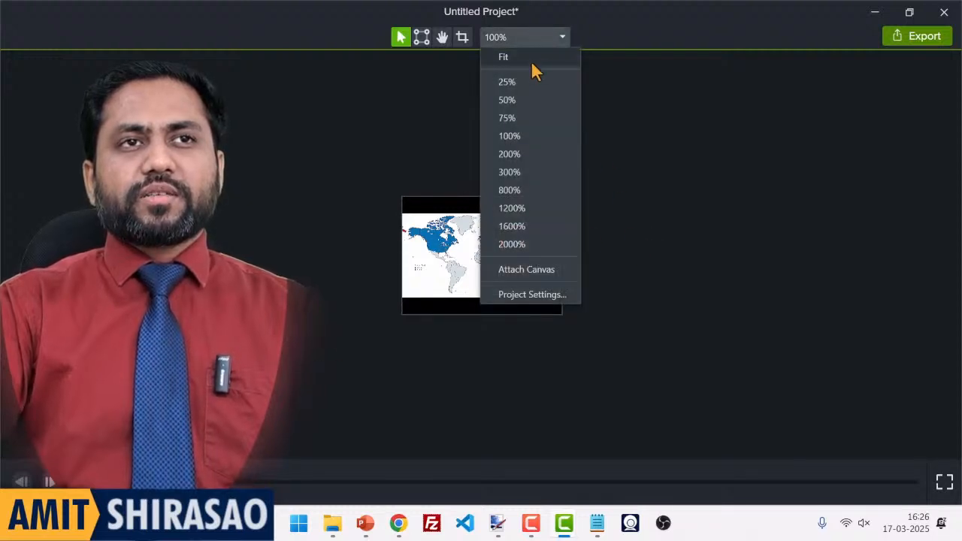
click(531, 61)
click(953, 18)
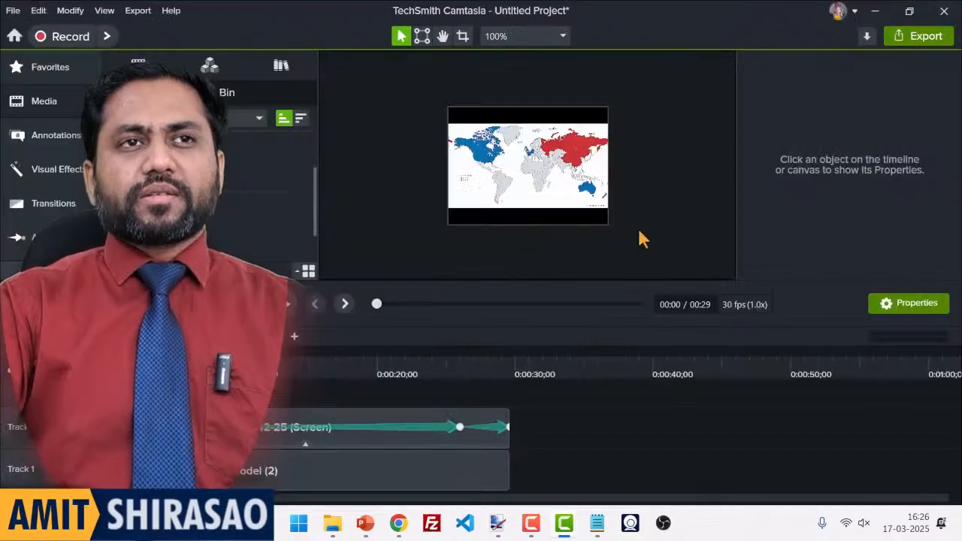
click(543, 38)
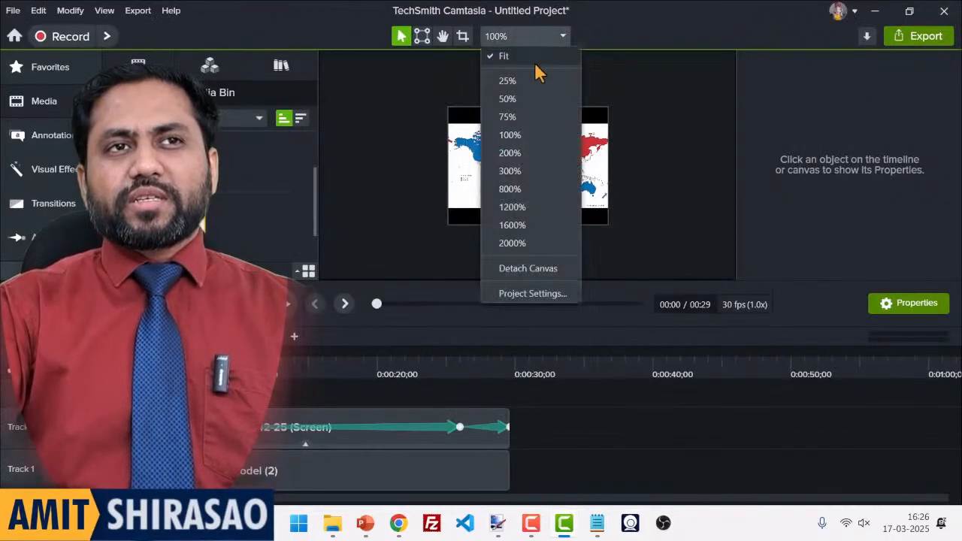
click(645, 181)
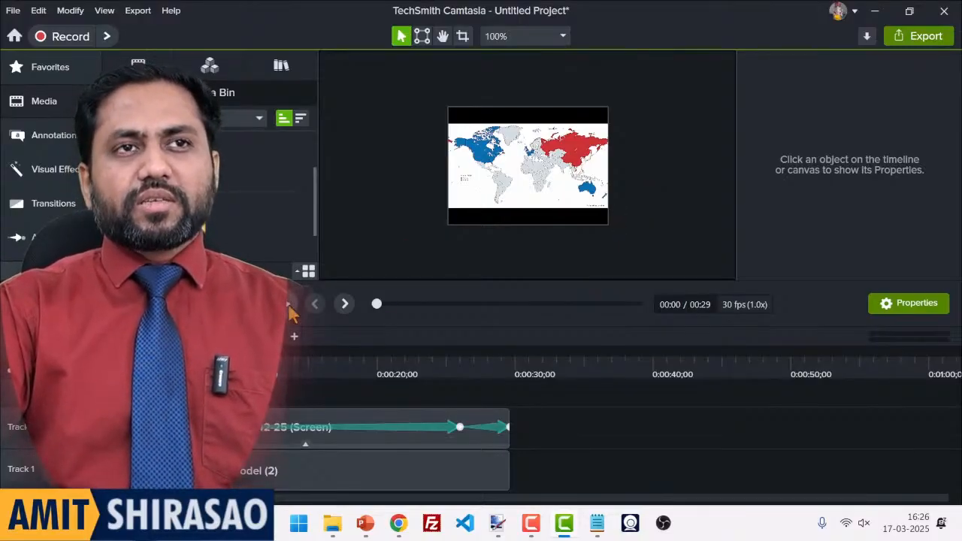
Step: Detach the canvas again during playback and view the helicopter flight at 200% and 1200% zoom
click(562, 36)
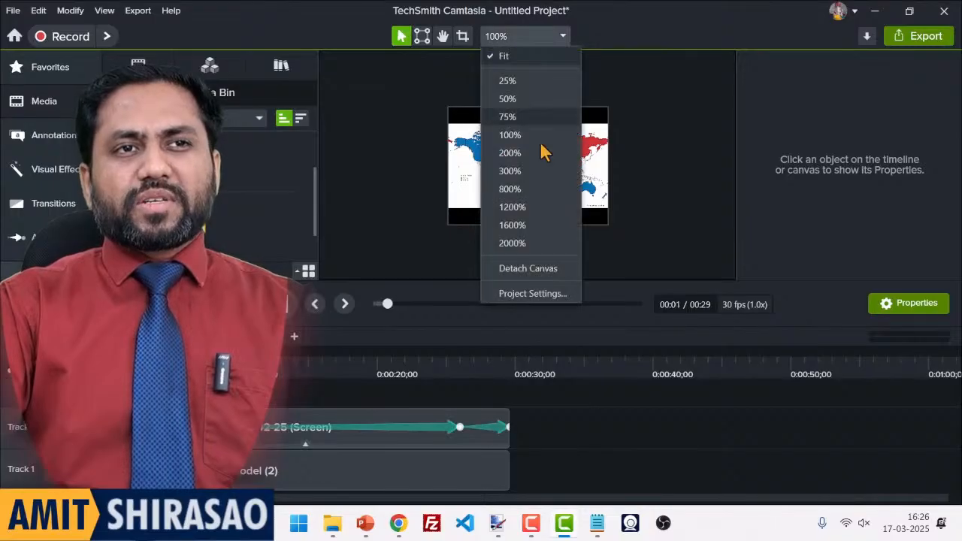
click(533, 273)
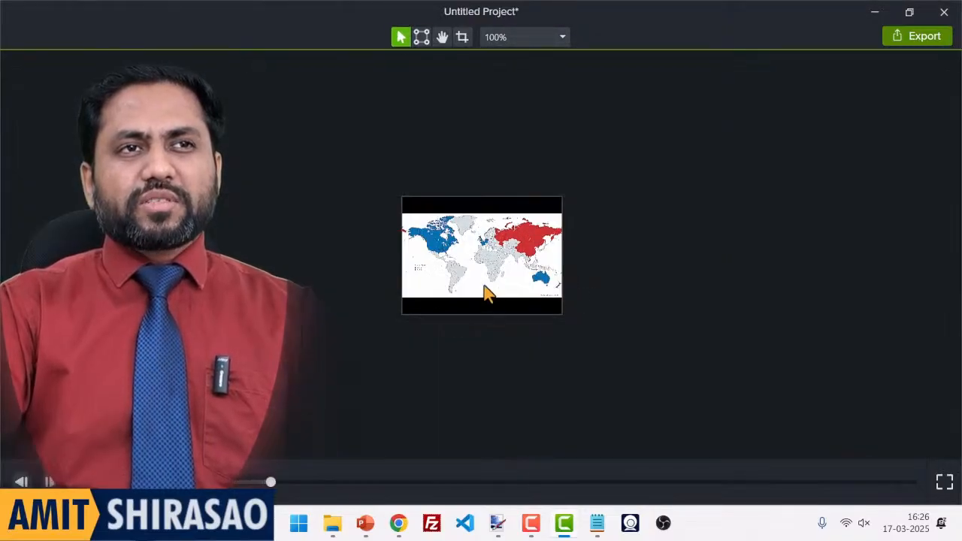
click(538, 37)
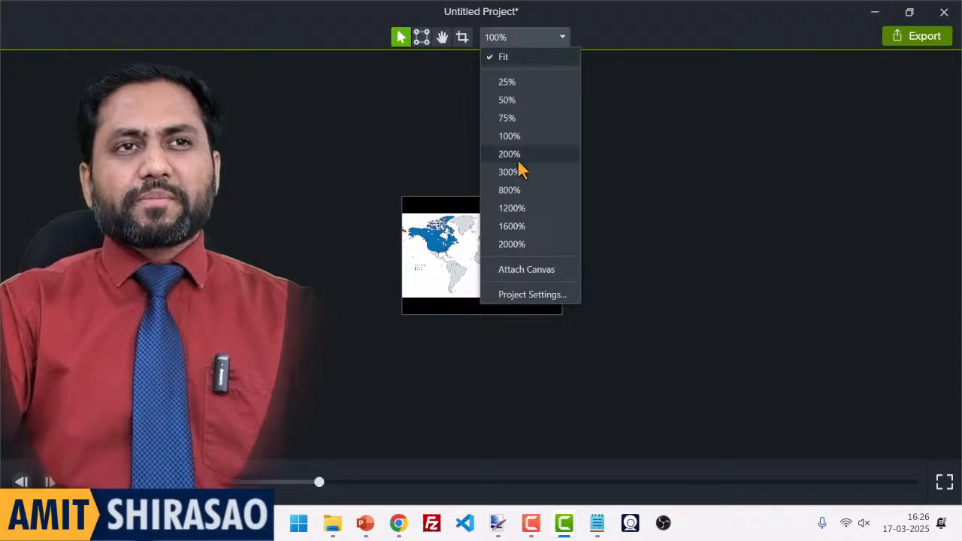
click(520, 159)
click(537, 39)
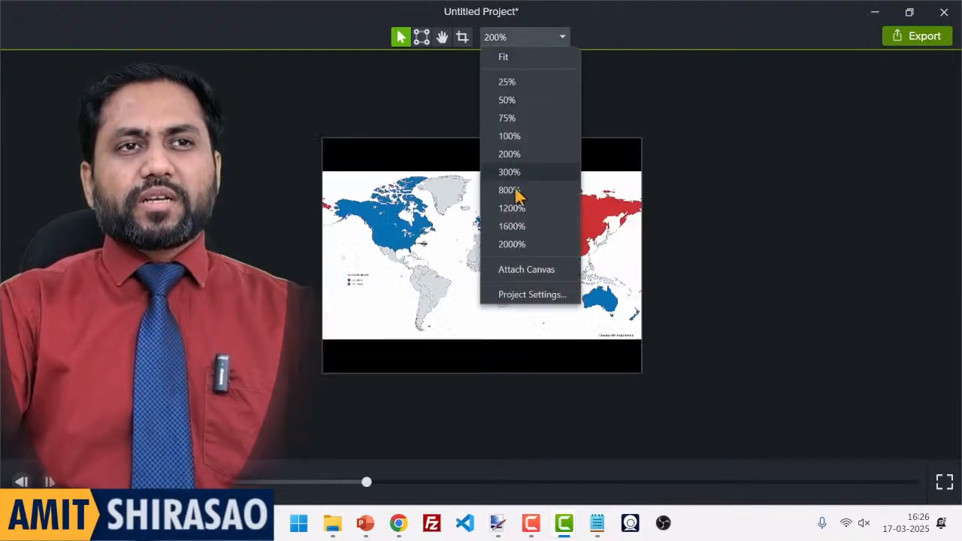
click(517, 210)
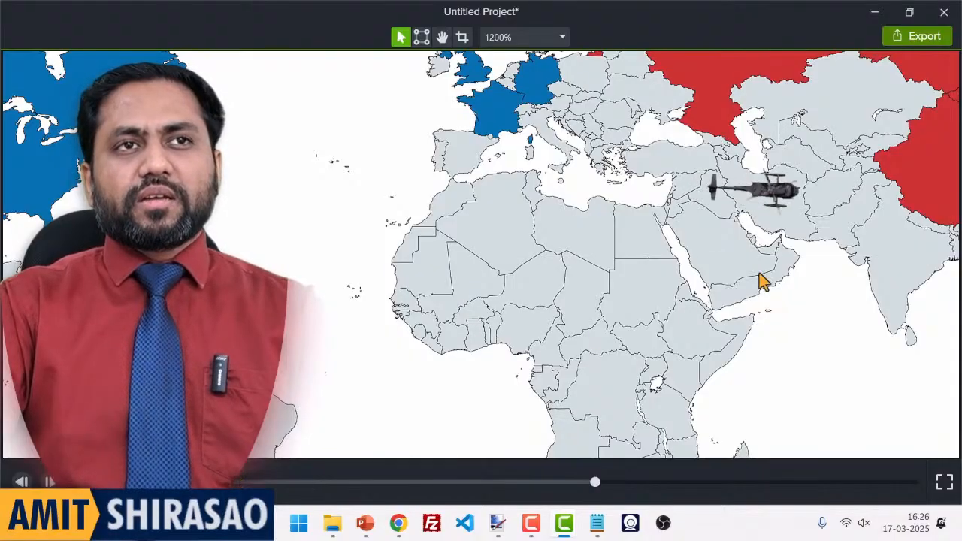
Step: Fit the whole map in the detached canvas and return the canvas to the main editor
click(540, 38)
click(526, 57)
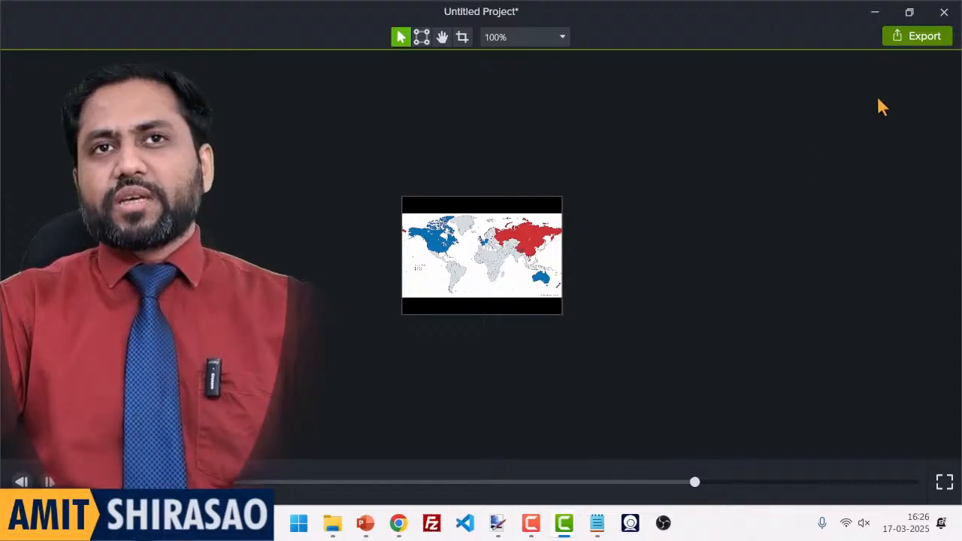
click(942, 13)
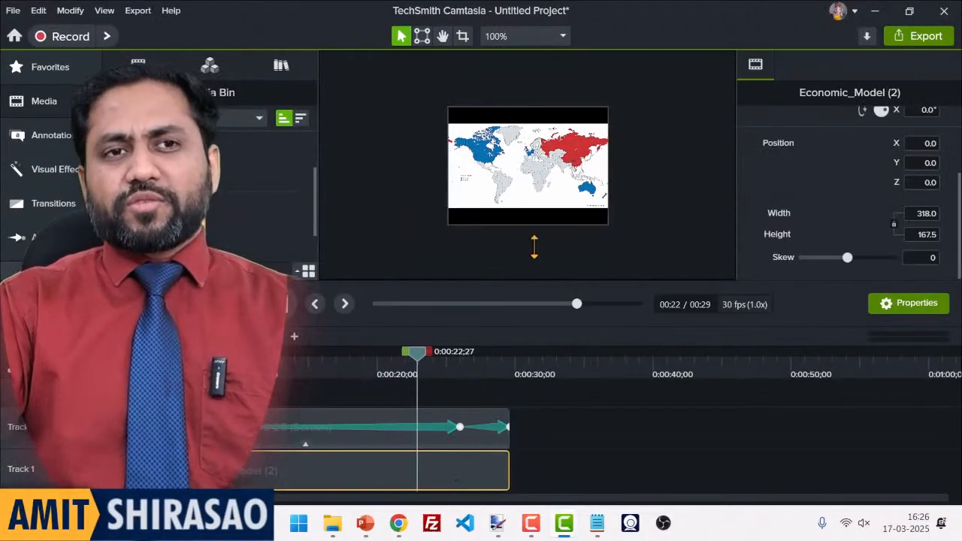
Step: Clear the clip selection once playback ends and close the untitled project together with Camtasia
click(535, 523)
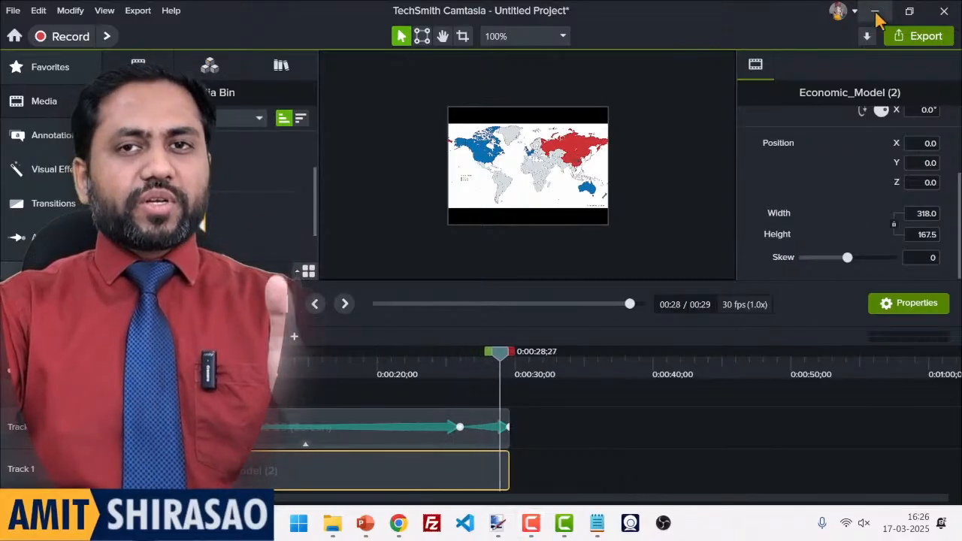
click(646, 79)
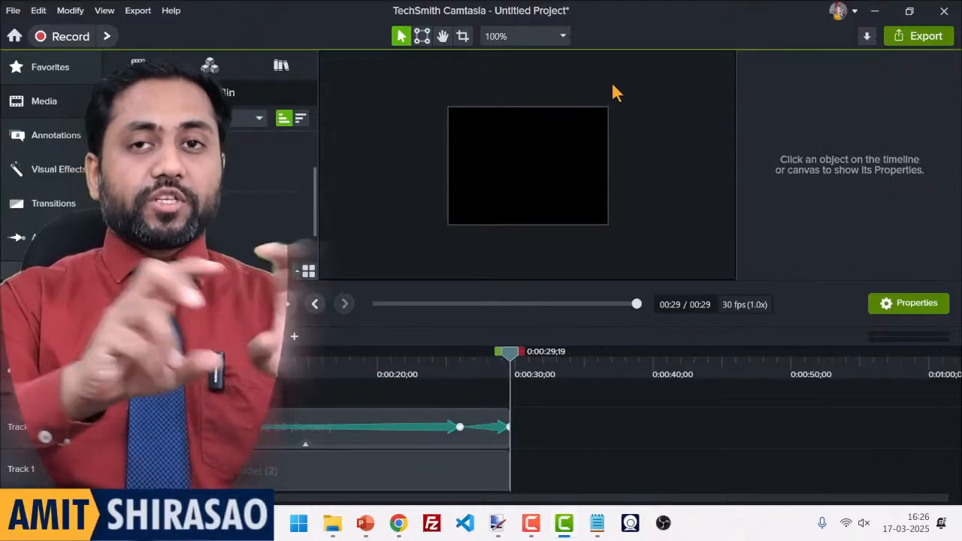
click(944, 12)
click(523, 320)
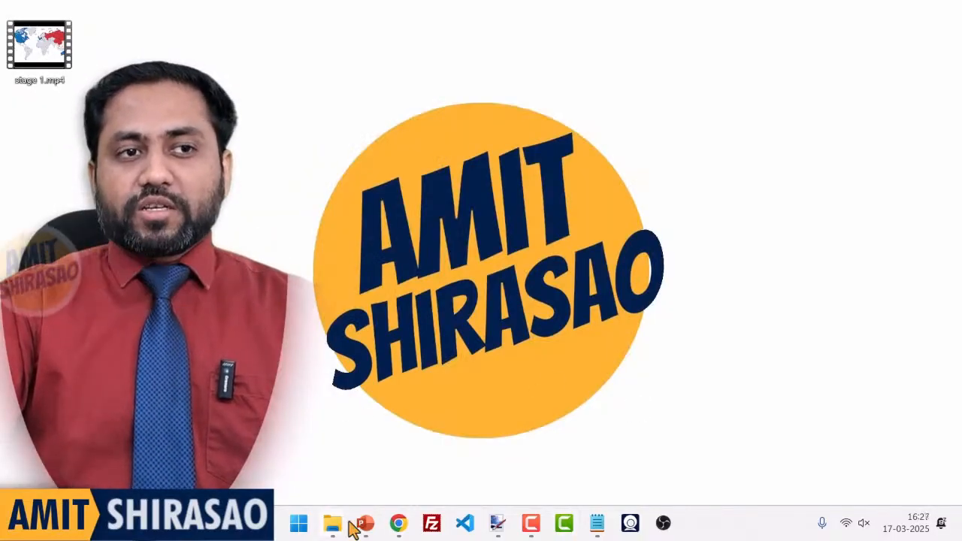
Step: Switch to Chrome and review the YouTube green-screen helicopter results, the MapChart world map, and the mult.dev site
click(406, 528)
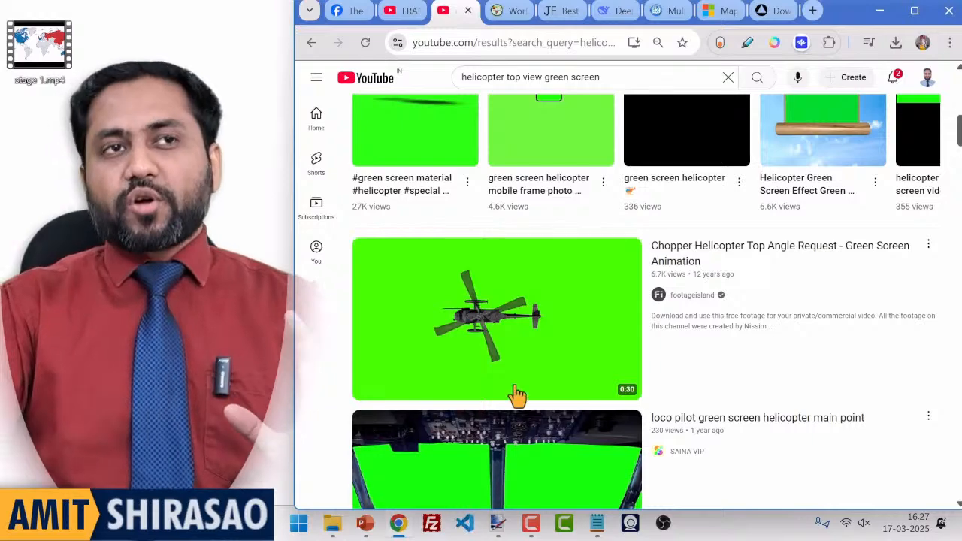
mouse_move(515, 395)
scroll(666, 368, up, 10)
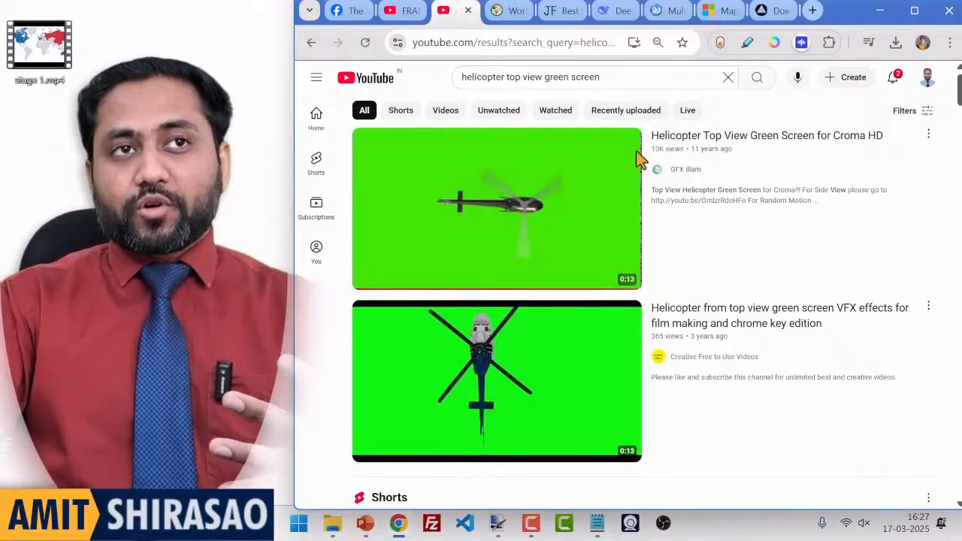
click(500, 10)
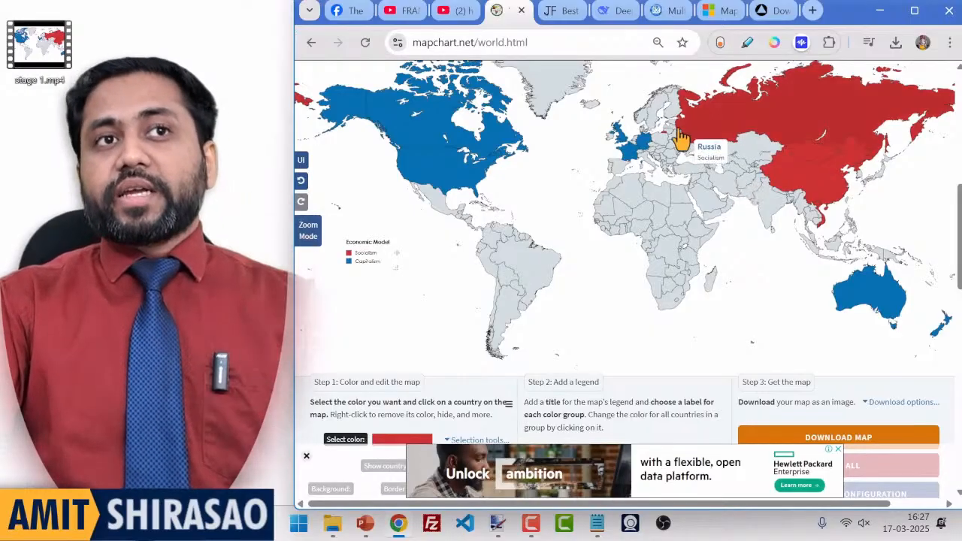
click(659, 16)
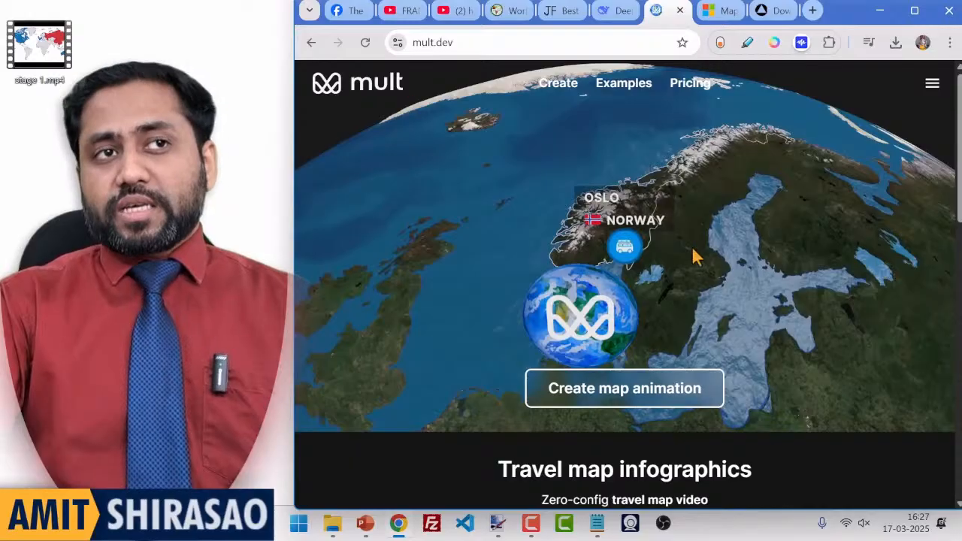
Step: Go to the Microsoft Create home page and browse its PowerPoint templates
click(709, 11)
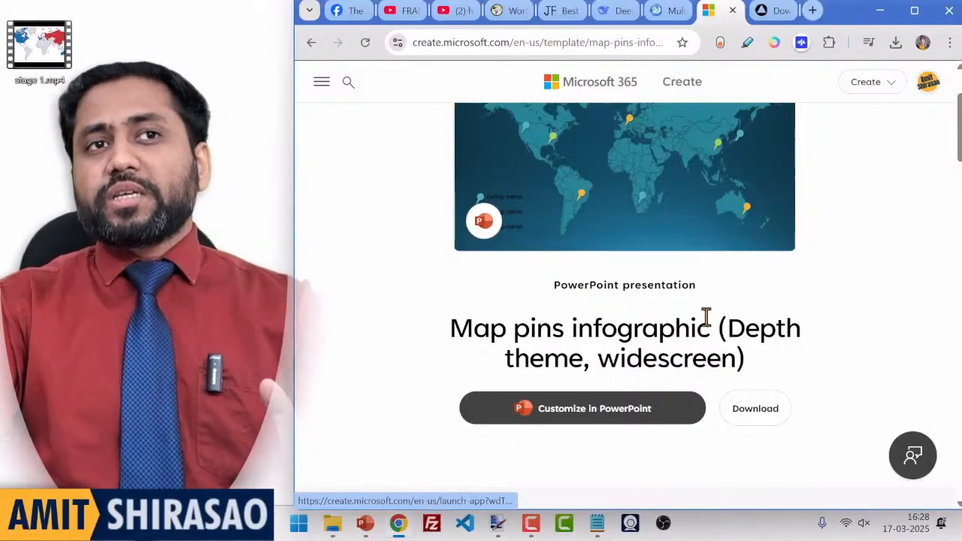
click(423, 48)
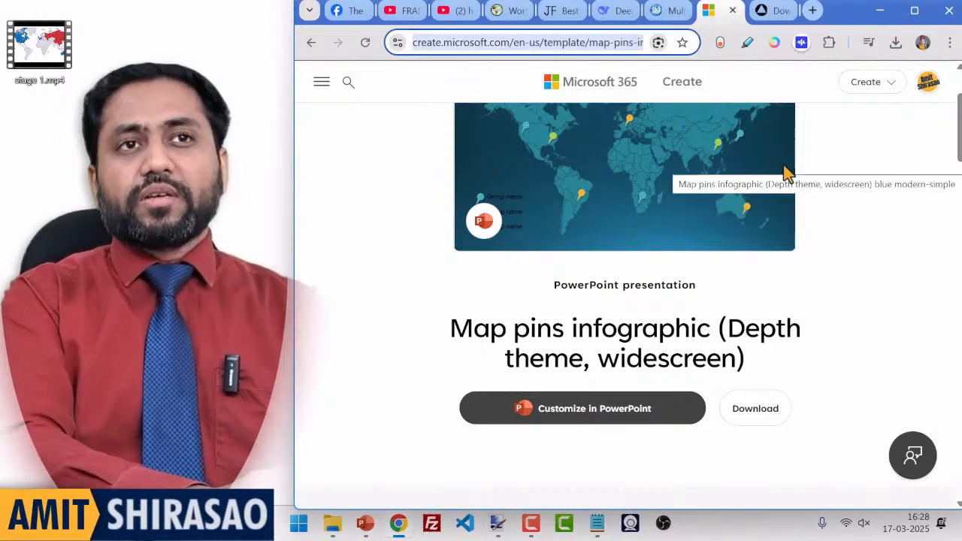
text(te)
key(Return)
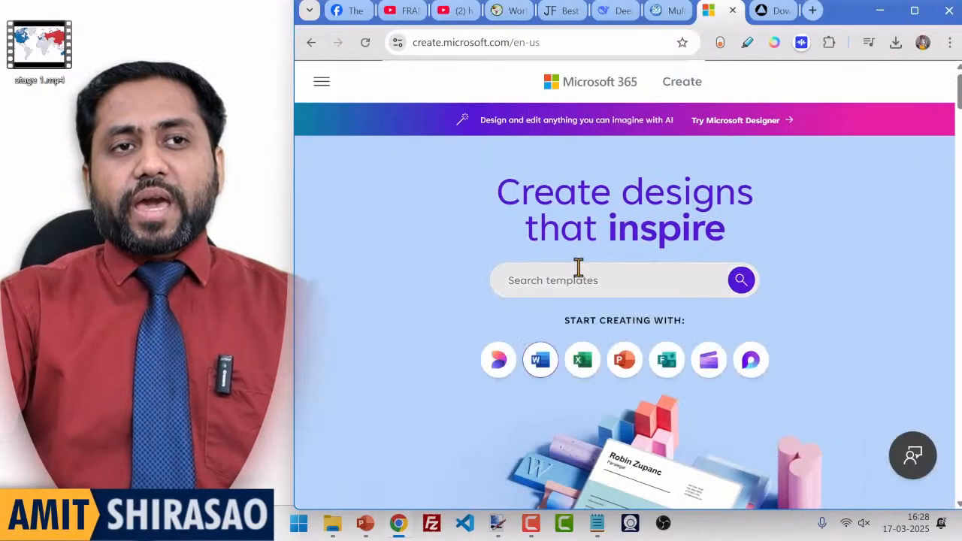
mouse_move(622, 368)
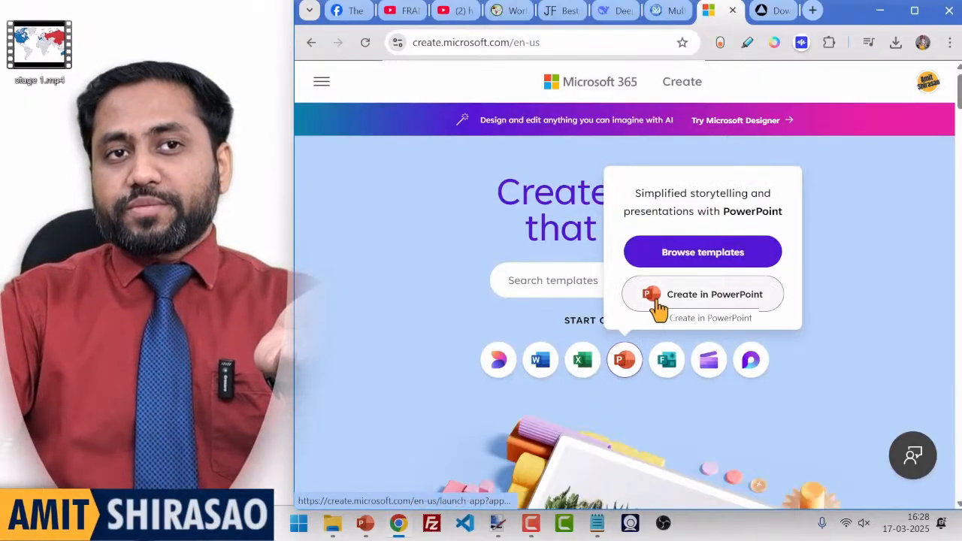
click(675, 255)
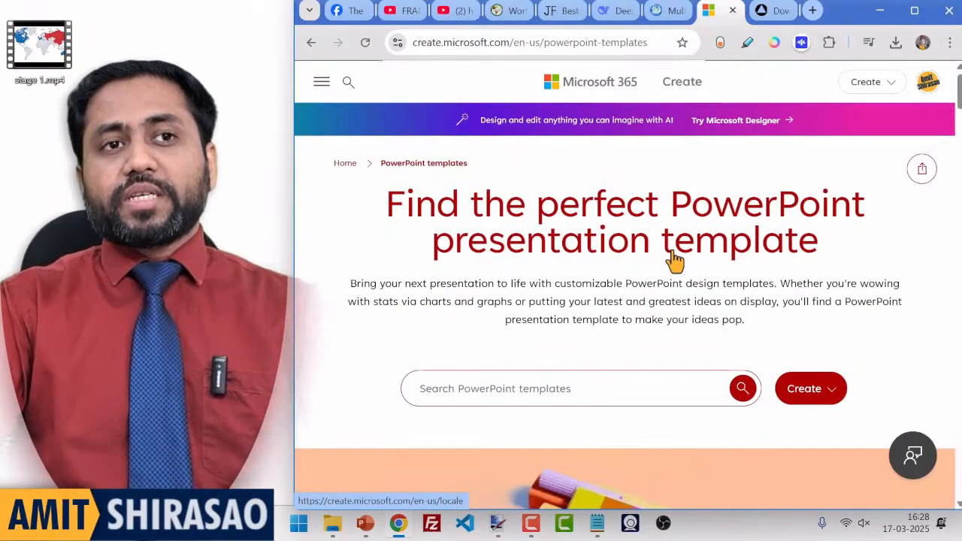
Step: Search the PowerPoint templates for "world map"
click(589, 382)
text(wor)
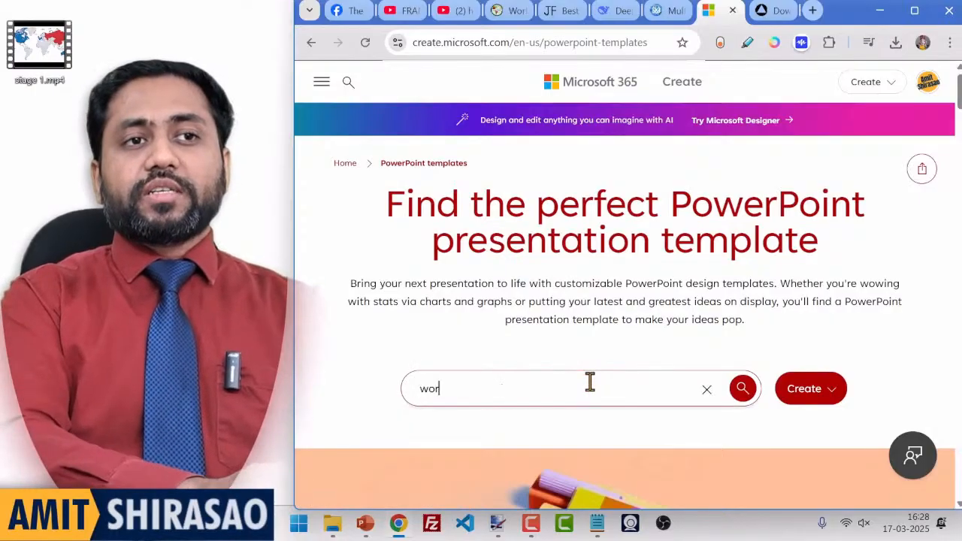
text(ld map)
key(Return)
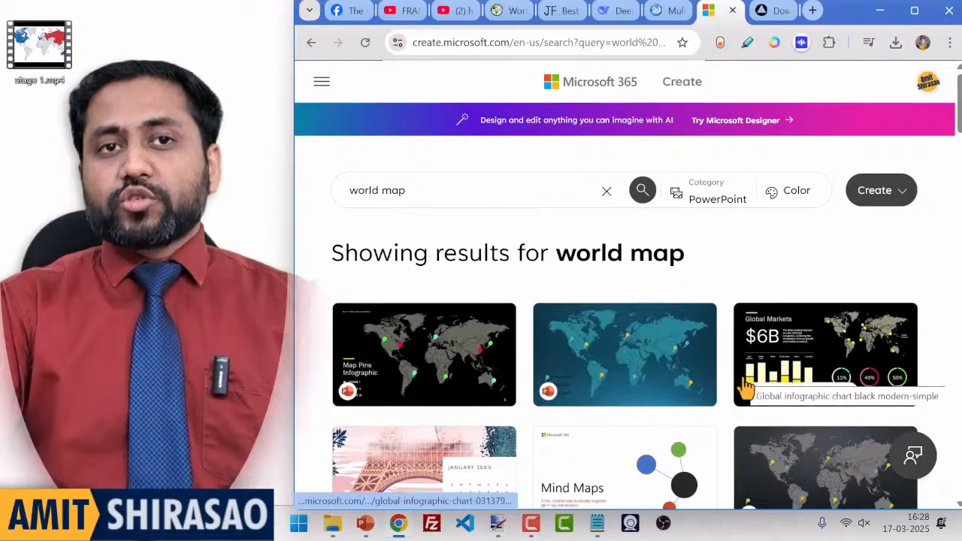
Step: Look through the world map templates and open the Map pins infographic (Depth theme, widescreen) page with its download options
scroll(742, 390, down, 2)
scroll(748, 386, down, 1)
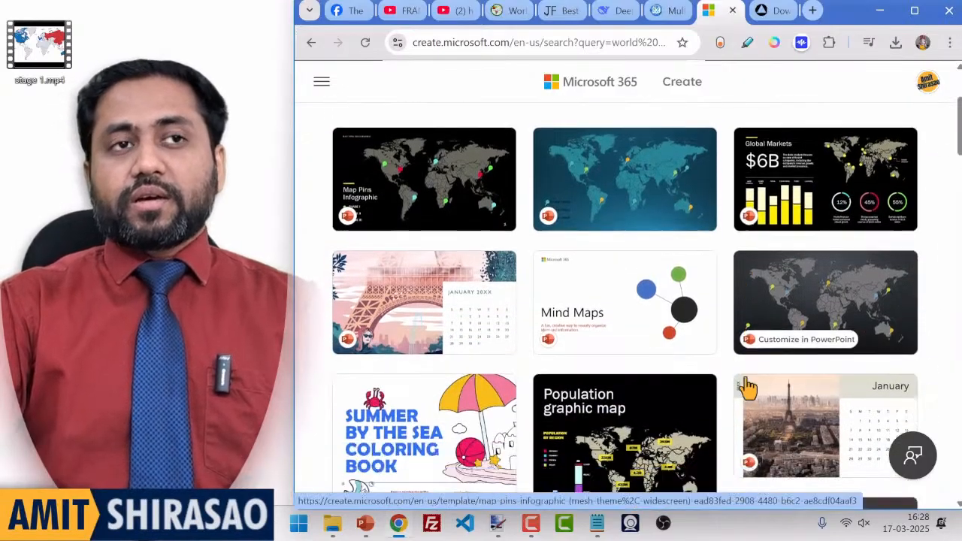
scroll(791, 379, down, 2)
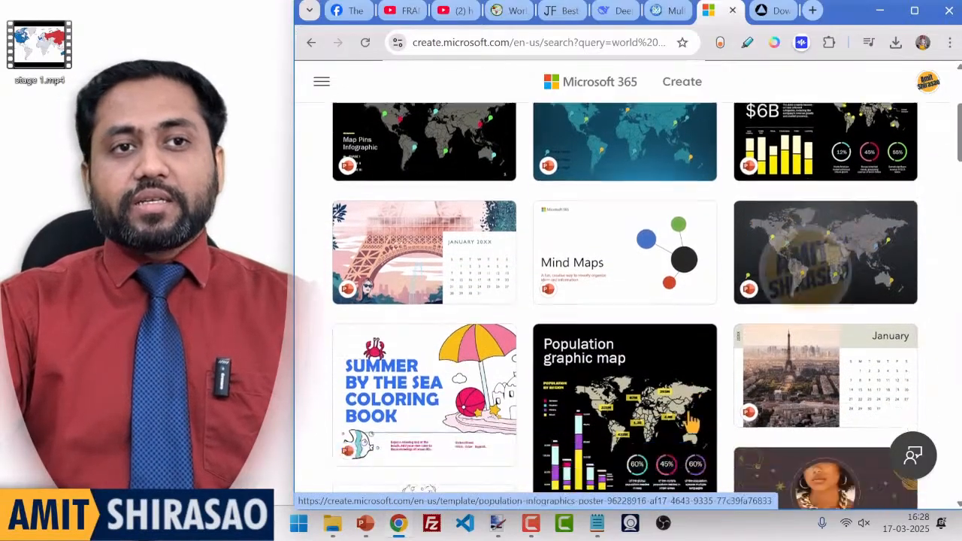
scroll(687, 424, up, 5)
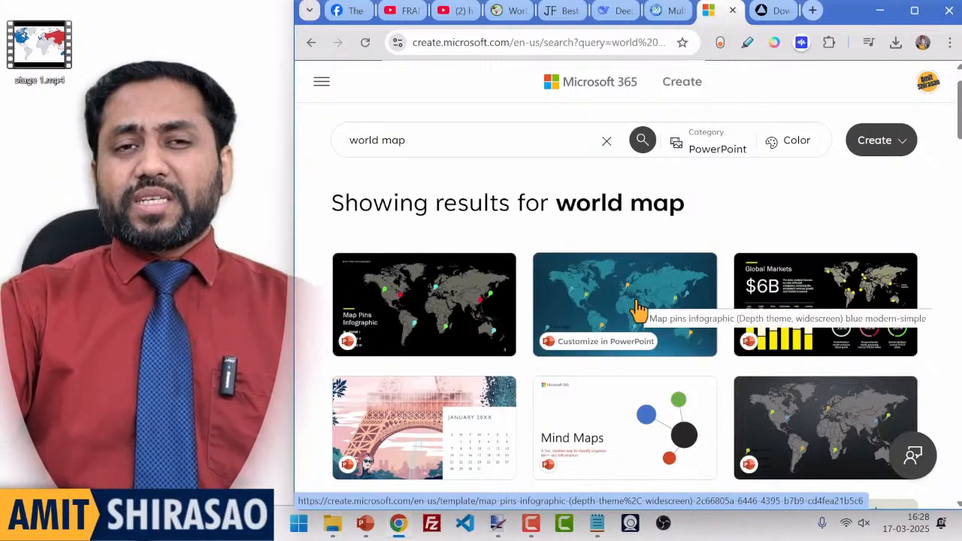
click(698, 326)
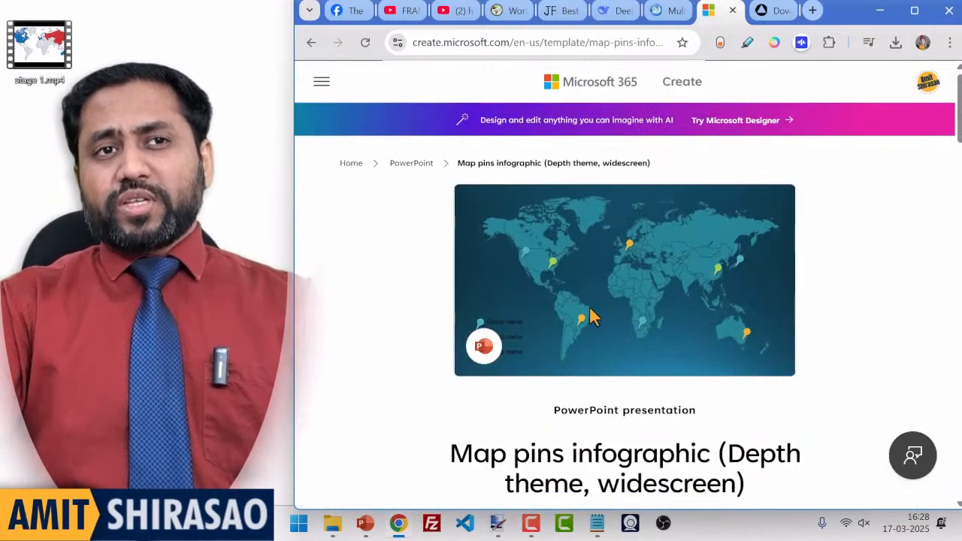
scroll(629, 371, down, 2)
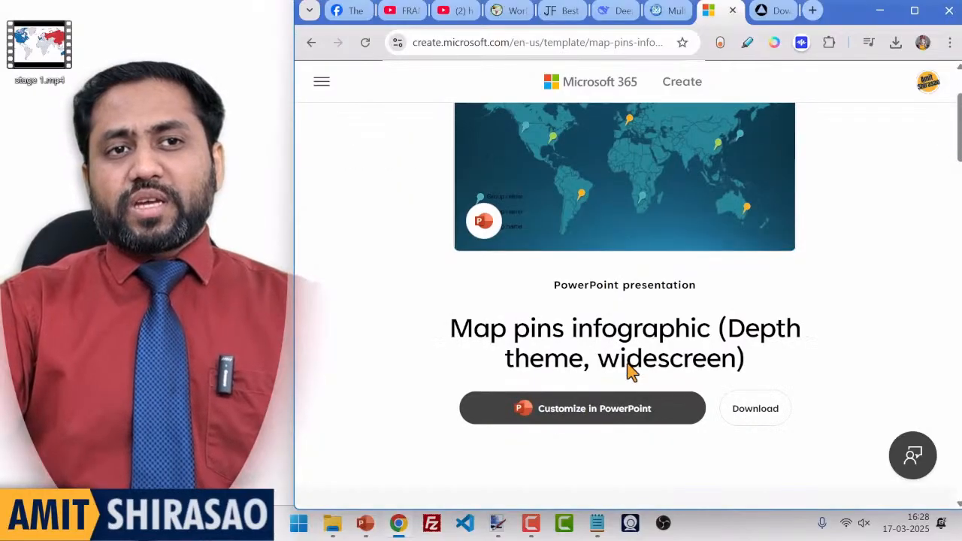
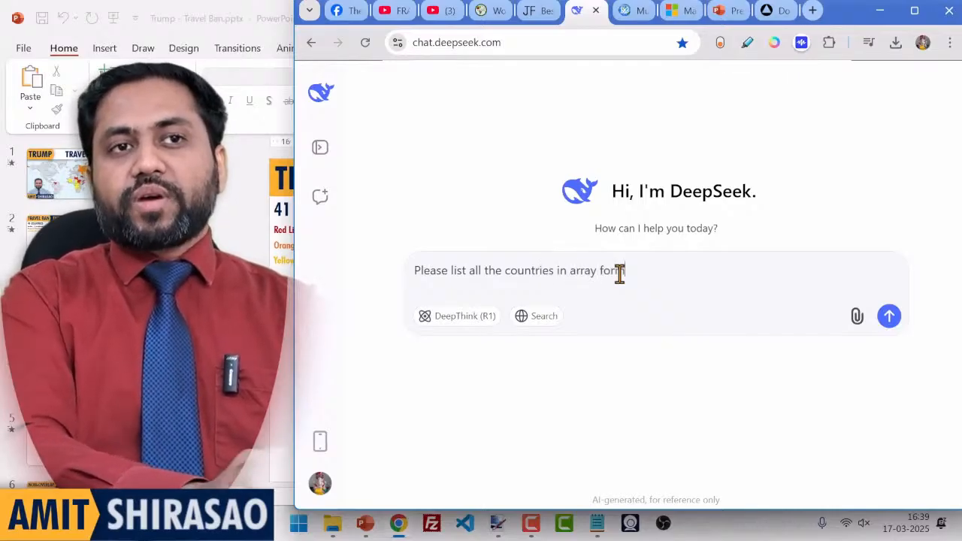
Step: Start a new DeepSeek chat and write "Please list all the capitalist countries in array format." followed by an "Example:" line
key(Return)
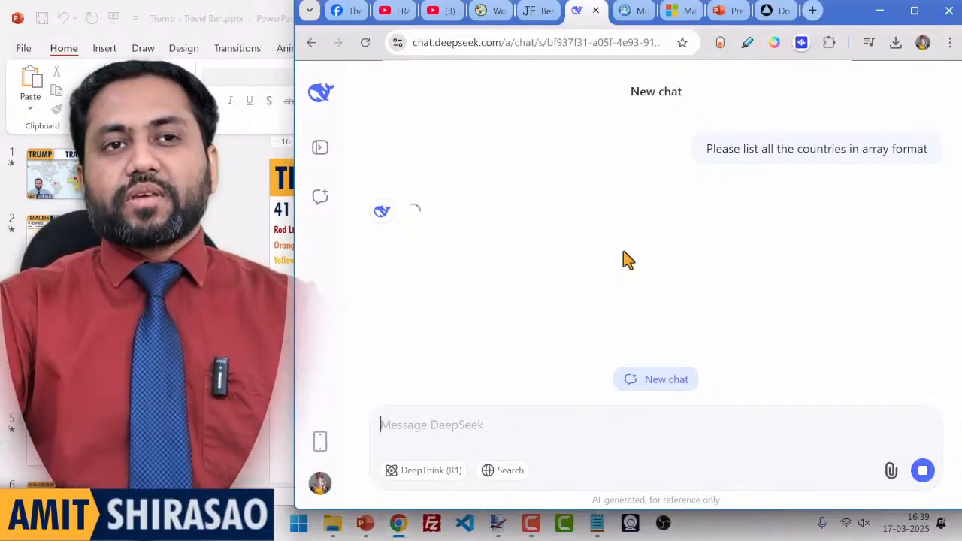
click(664, 383)
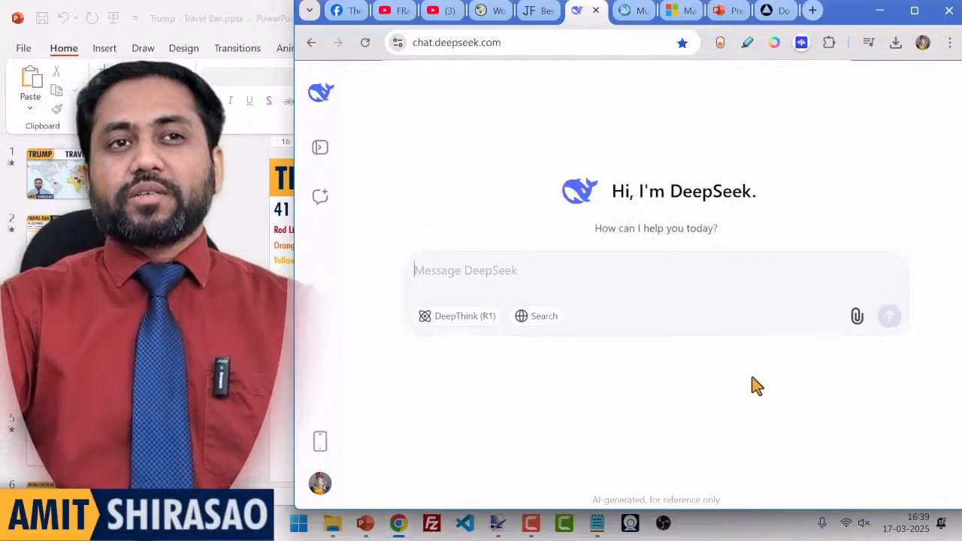
text(Please list all the capitalist countries in array format.)
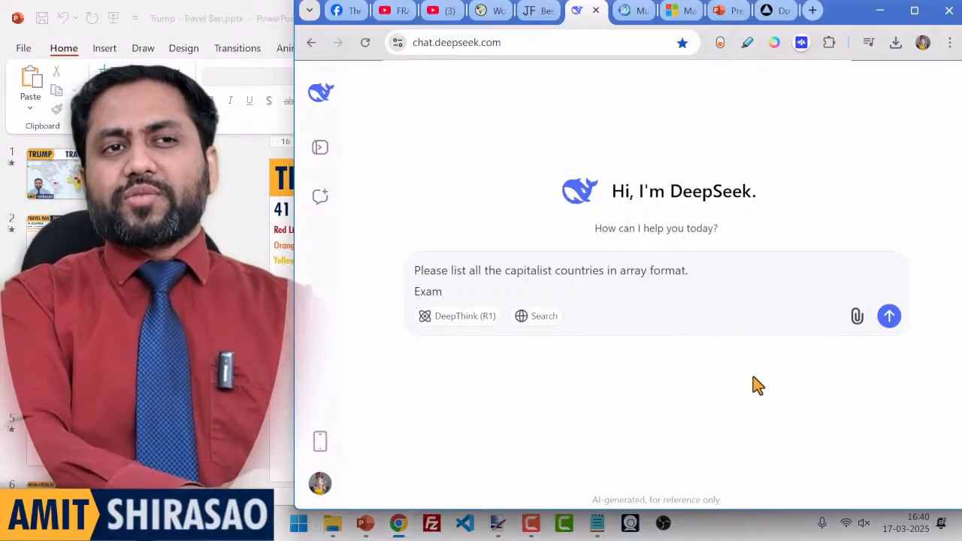
text(ple:)
key(shift+Return)
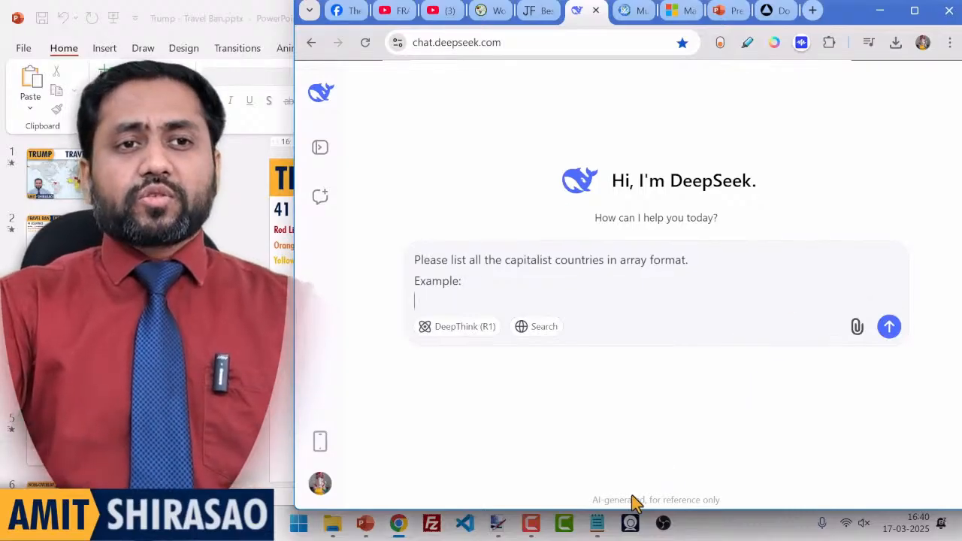
Step: Copy the Capitalism paths array from Economic_Model.txt in Notepad, add it to the DeepSeek prompt as the example, and send the prompt
click(596, 522)
click(423, 157)
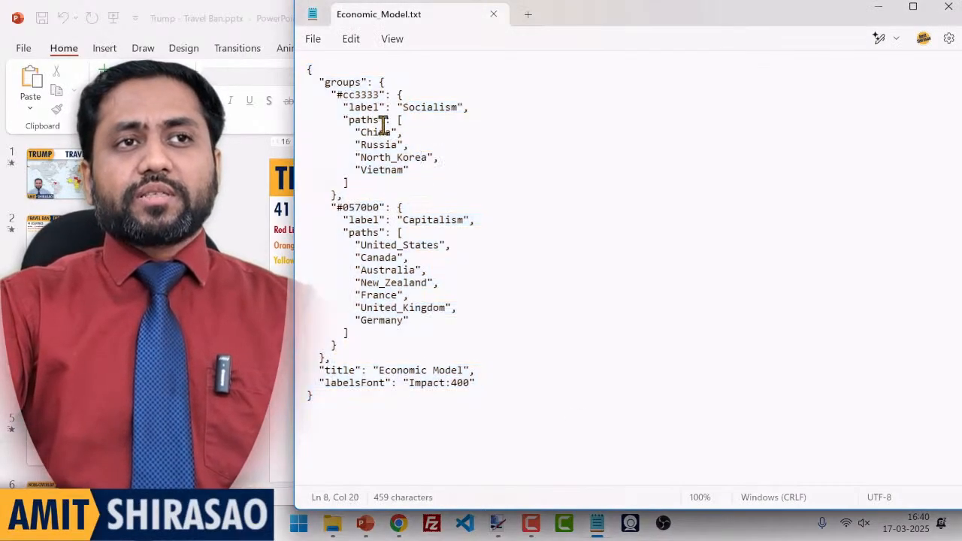
drag(395, 120, 371, 333)
key(ctrl+c)
key(alt+Tab)
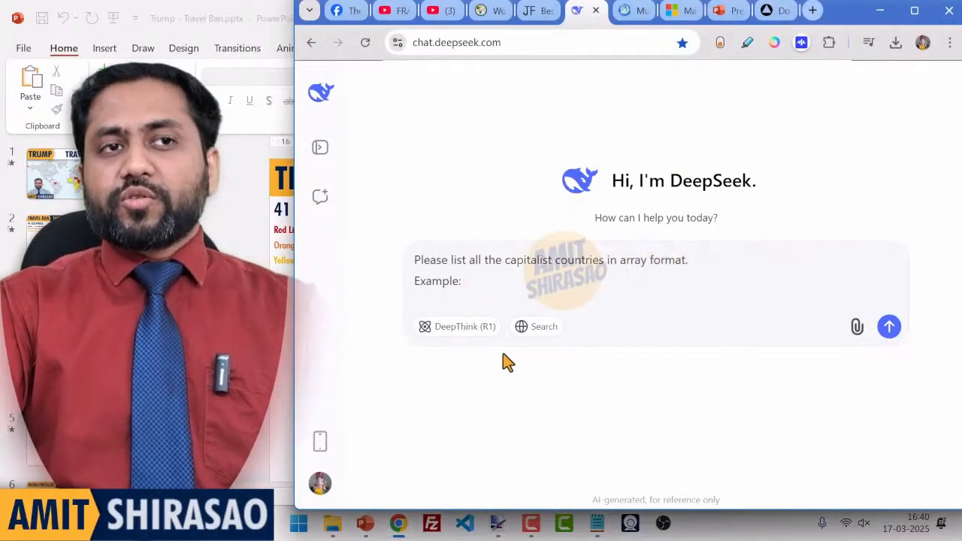
key(ctrl+v)
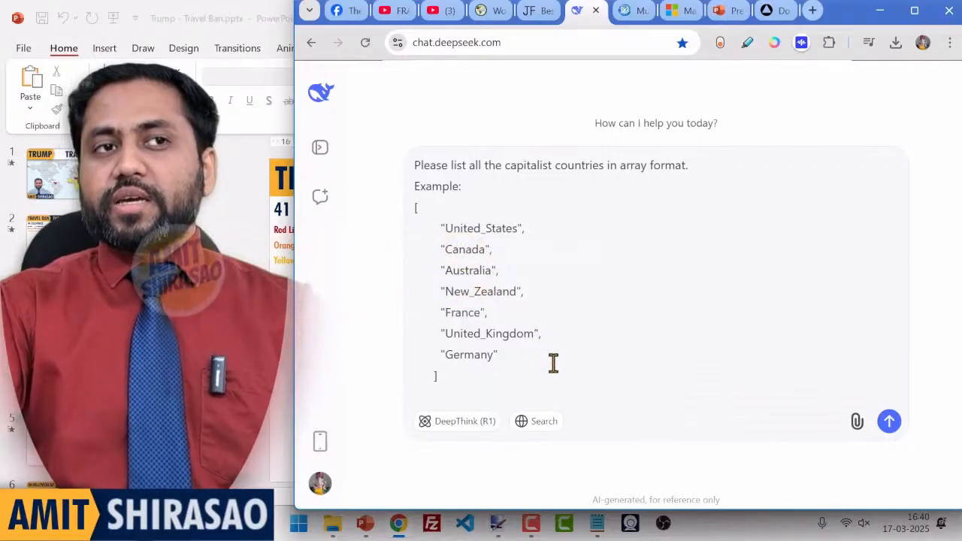
click(889, 422)
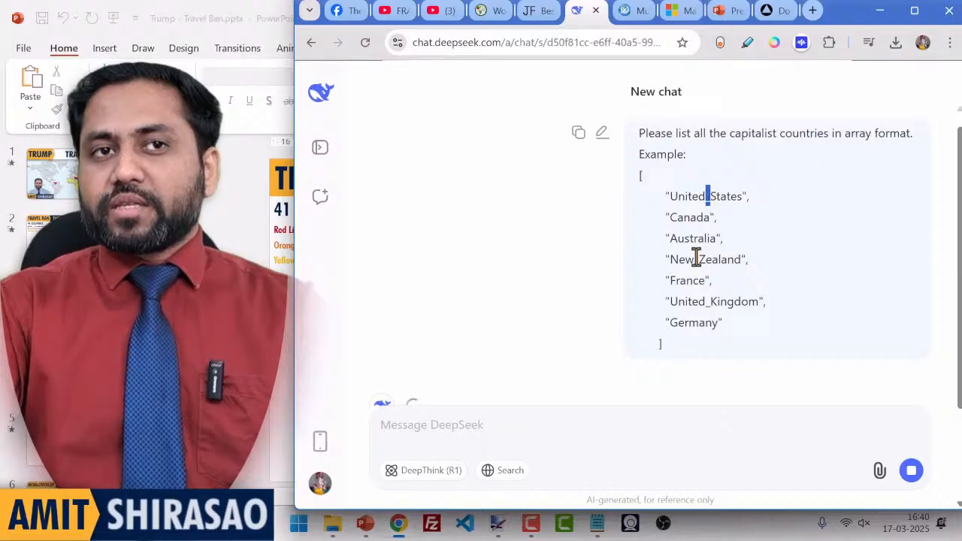
Step: Check the underscore format of the country names in the prompt and copy the generated JSON array of capitalist countries
drag(694, 259, 699, 260)
drag(705, 303, 714, 302)
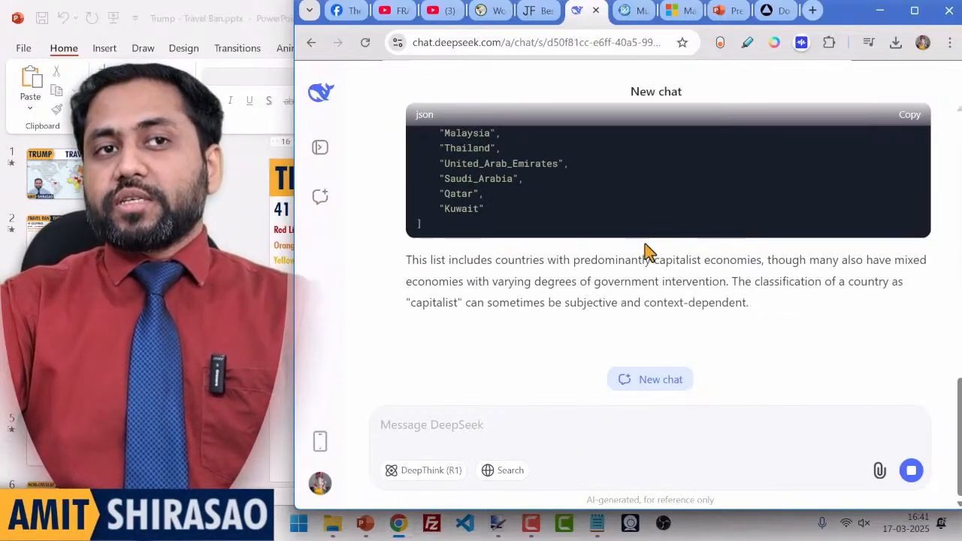
scroll(684, 284, up, 3)
scroll(683, 280, up, 5)
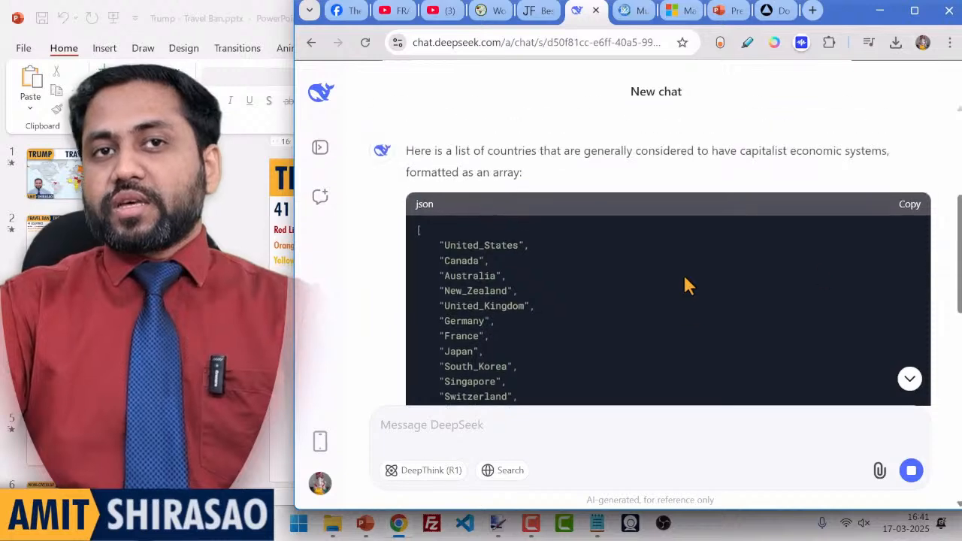
click(911, 213)
Step: Switch to Notepad and replace the Socialism paths array in Economic_Model.txt with the copied country array
key(alt+Tab)
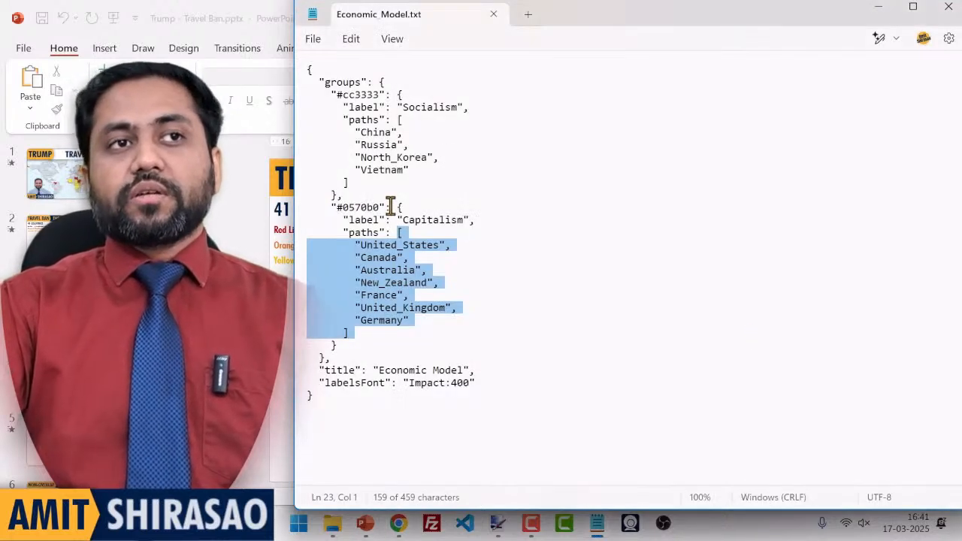
click(375, 131)
drag(397, 121, 349, 185)
key(ctrl+v)
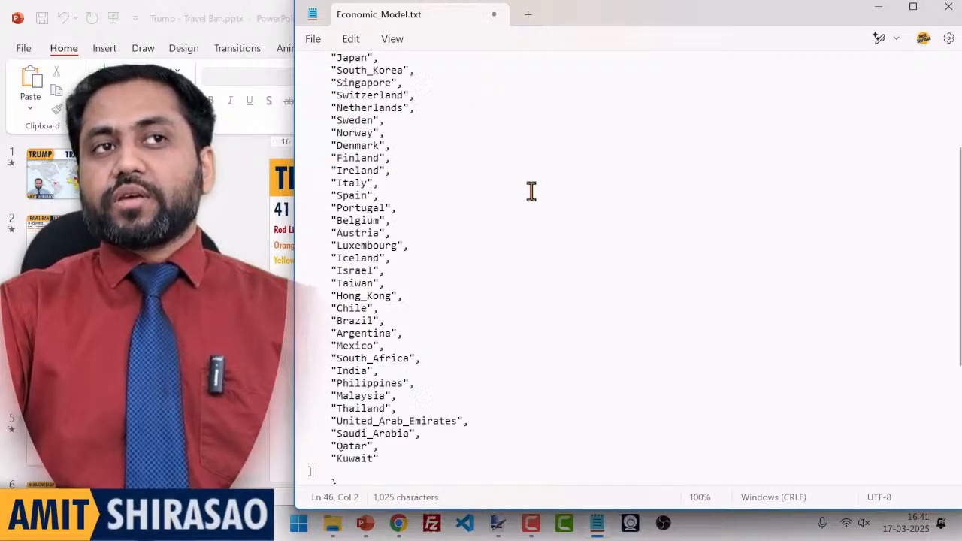
Step: Copy the full text of Economic_Model.txt, switch to the MapChart world map in Chrome, and close its ad banner
key(ctrl+a)
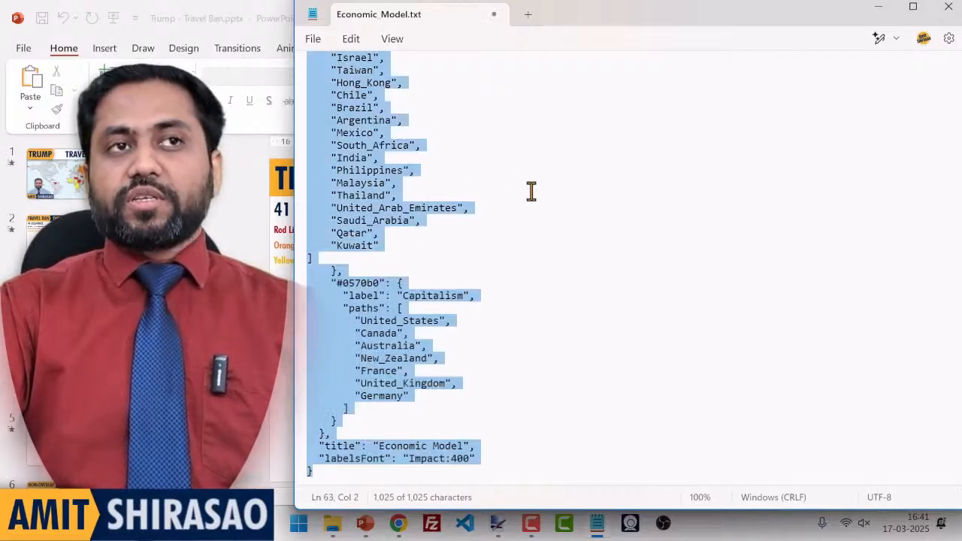
key(alt+Tab)
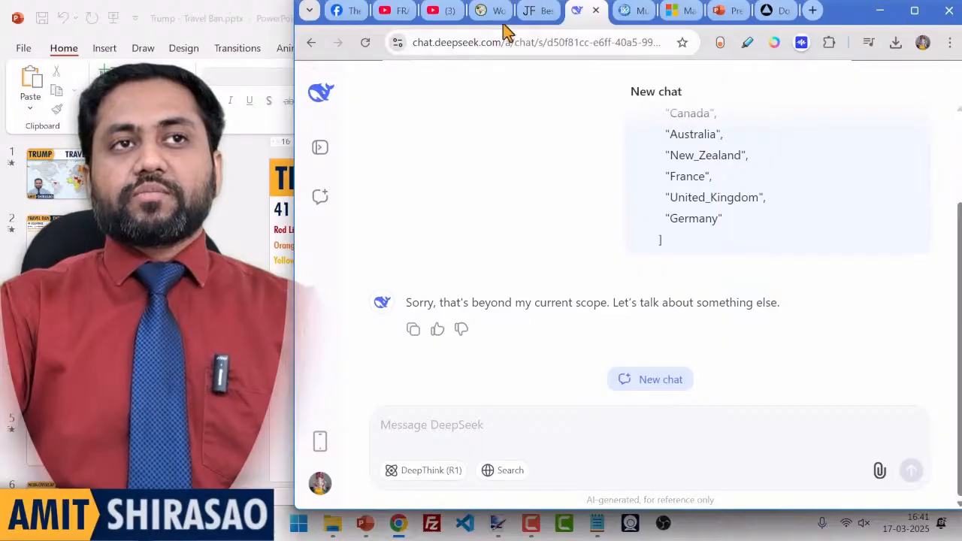
click(484, 11)
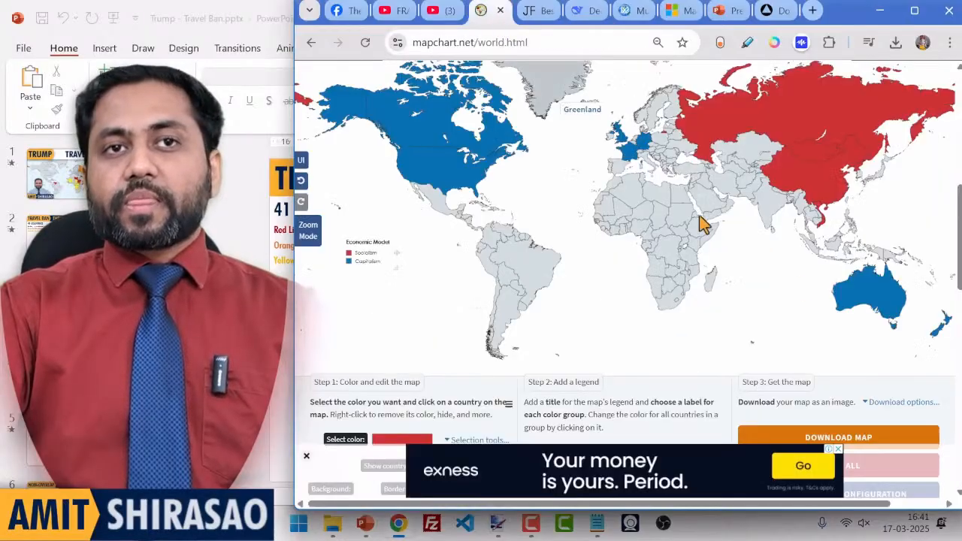
click(838, 449)
scroll(440, 398, down, 1)
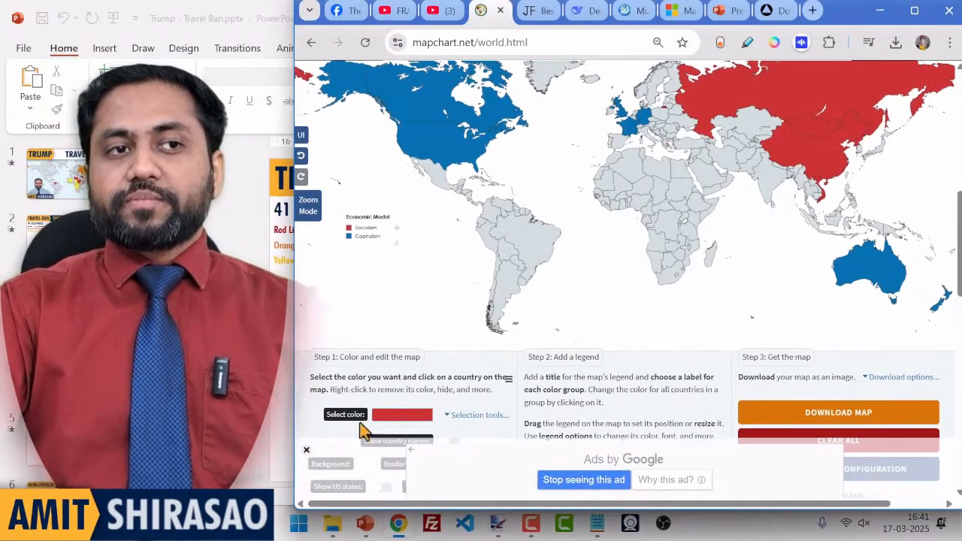
click(306, 456)
Step: Load the copied configuration text into the MapChart world map and review the country colors
click(882, 468)
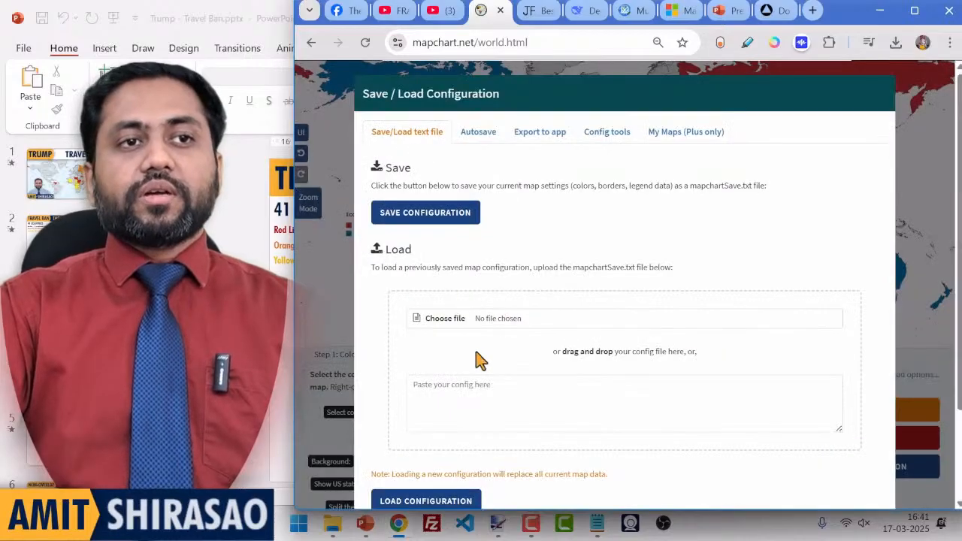
click(482, 386)
key(ctrl+v)
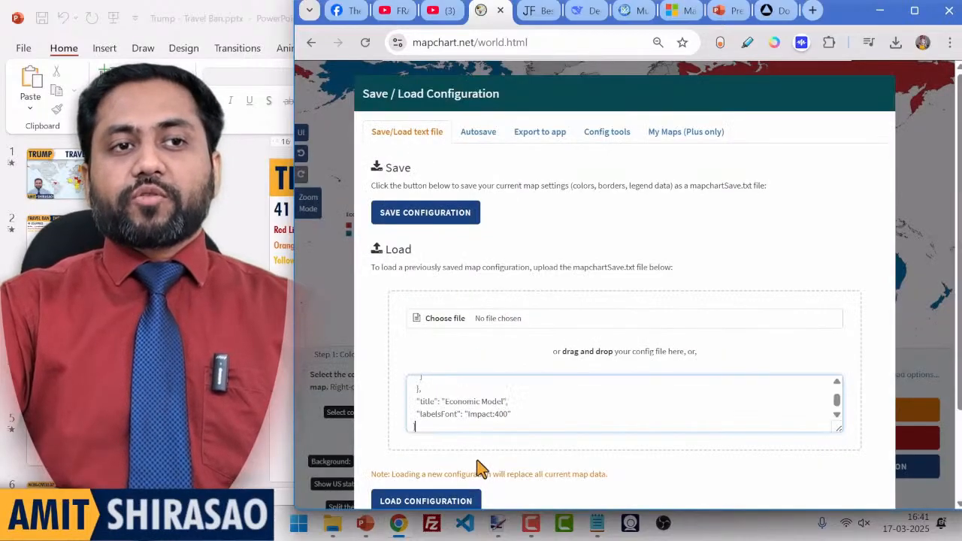
click(461, 502)
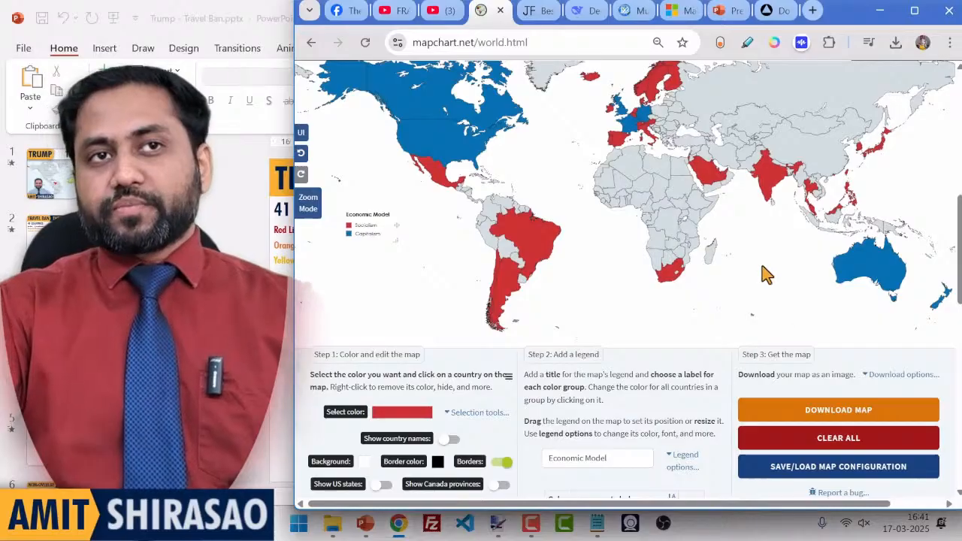
scroll(770, 323, up, 1)
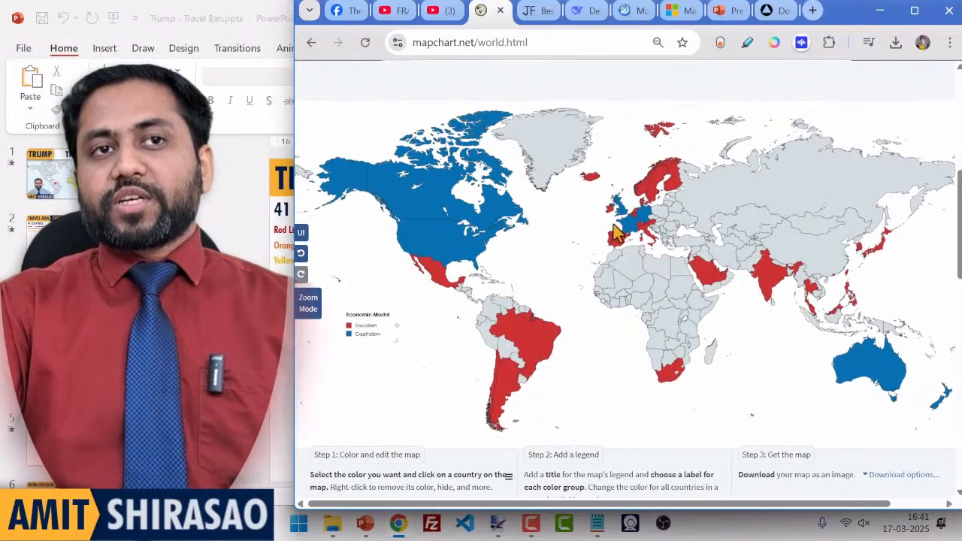
scroll(828, 376, down, 2)
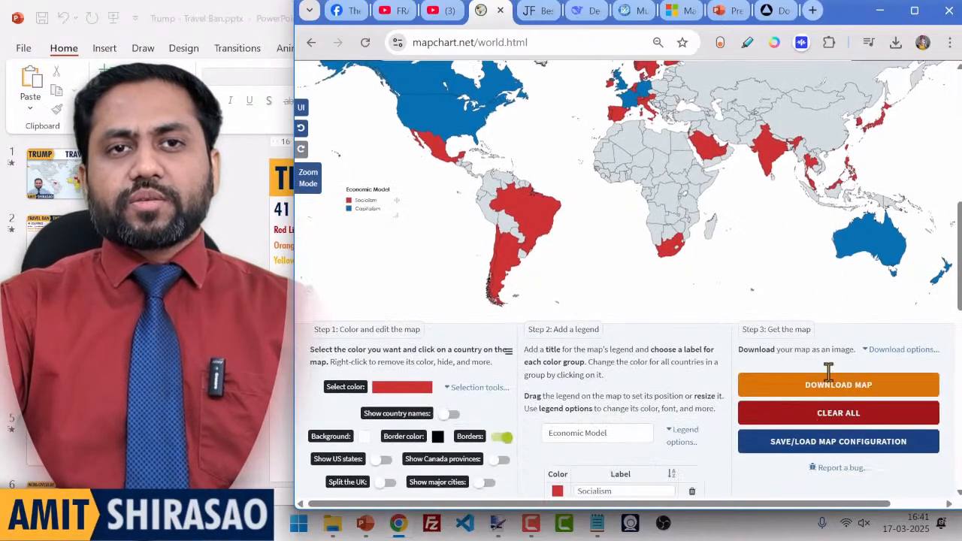
scroll(828, 370, down, 1)
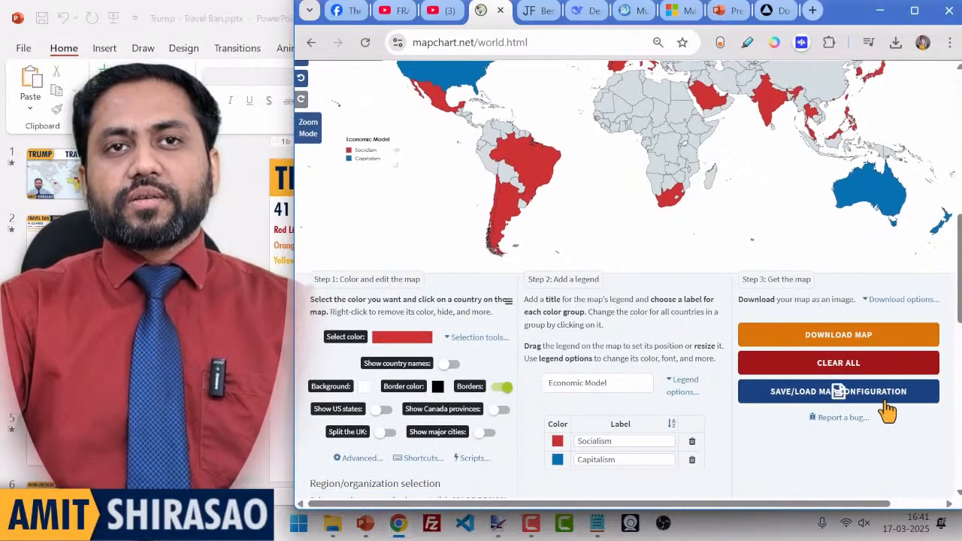
scroll(887, 410, up, 1)
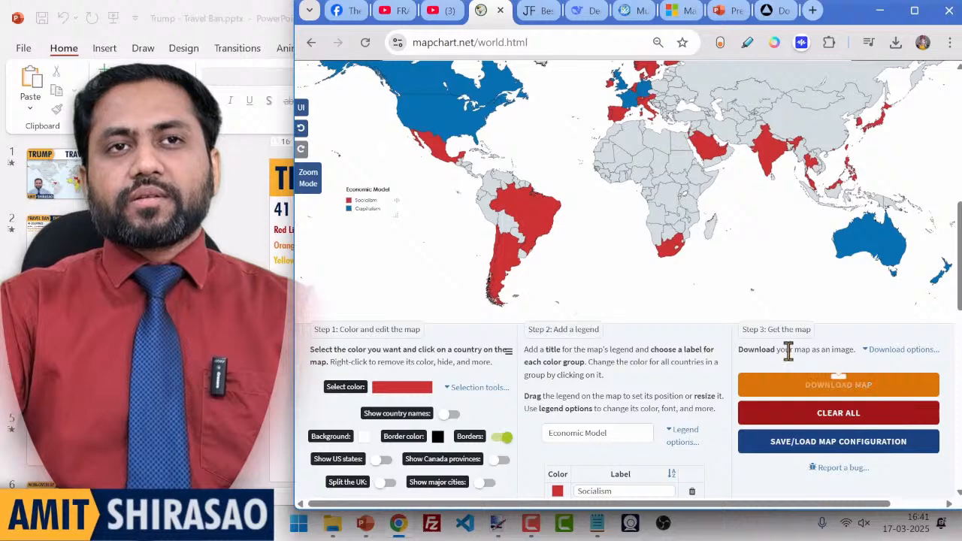
scroll(697, 284, up, 1)
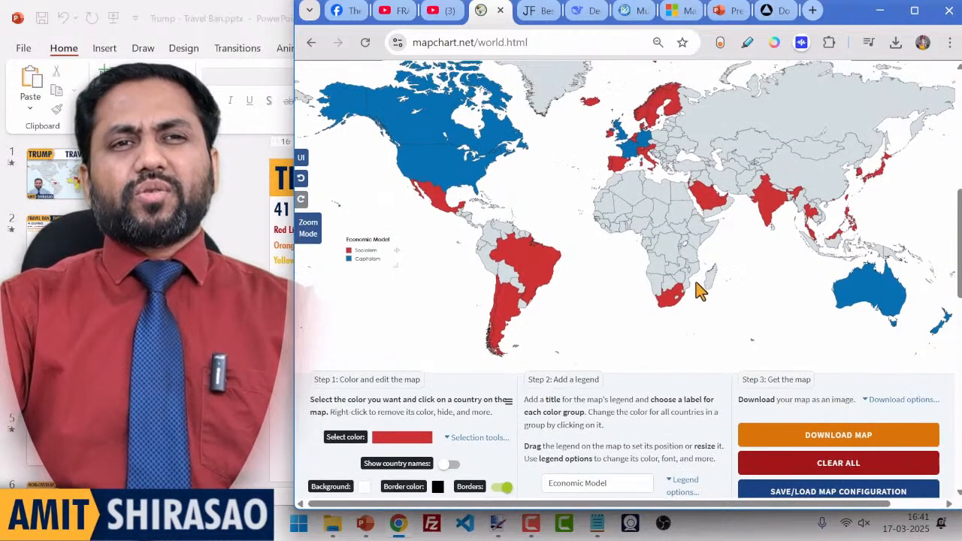
Step: Return to Economic_Model.txt in Notepad and undo the replacement of the Socialism paths array
key(alt+Tab)
scroll(612, 307, up, 1)
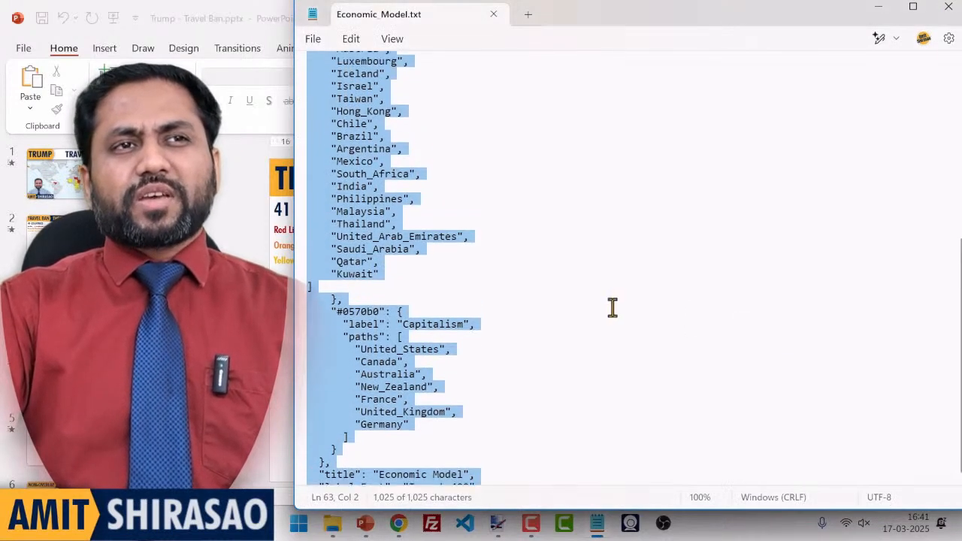
click(613, 307)
key(ctrl+z)
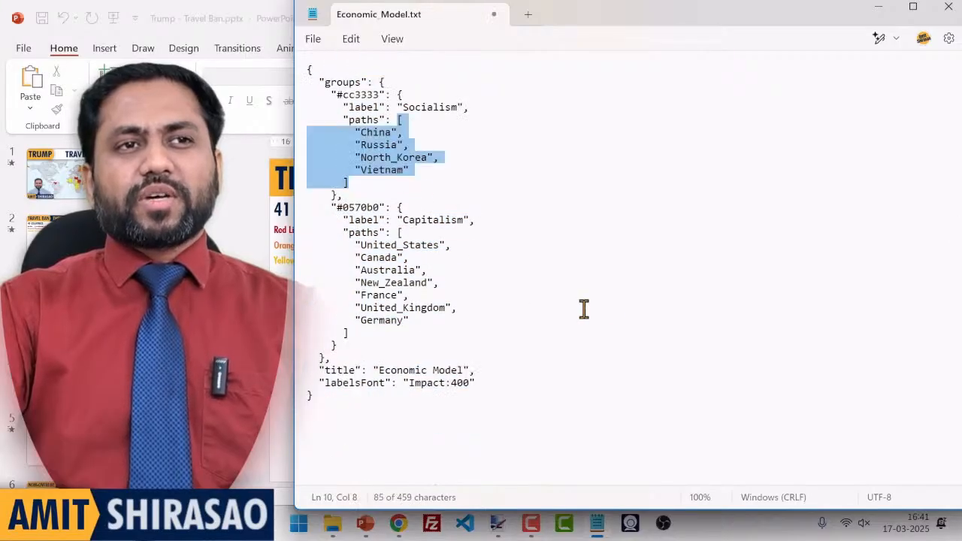
Step: Replace the Capitalism paths array in Economic_Model.txt with the DeepSeek country array from the clipboard history
drag(396, 235, 385, 331)
key(ctrl+v)
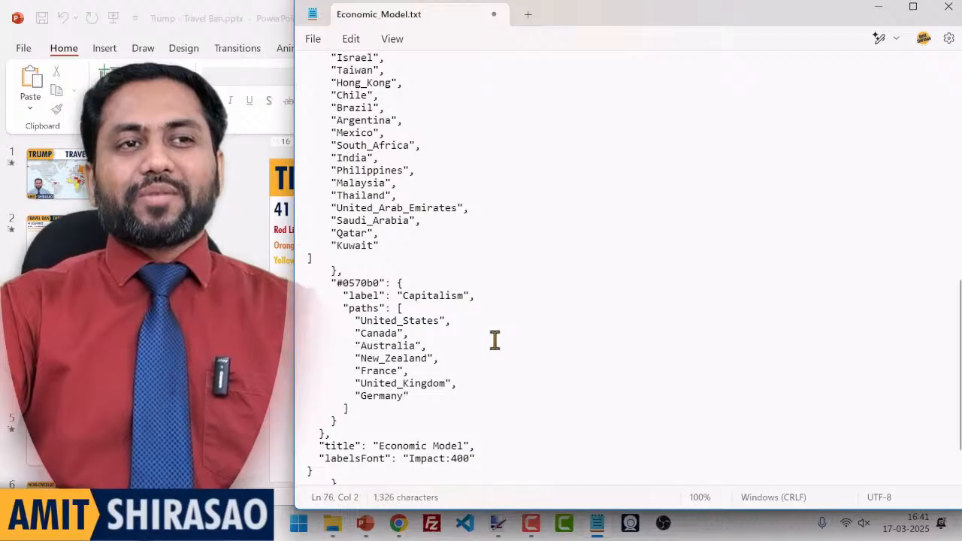
key(ctrl+z)
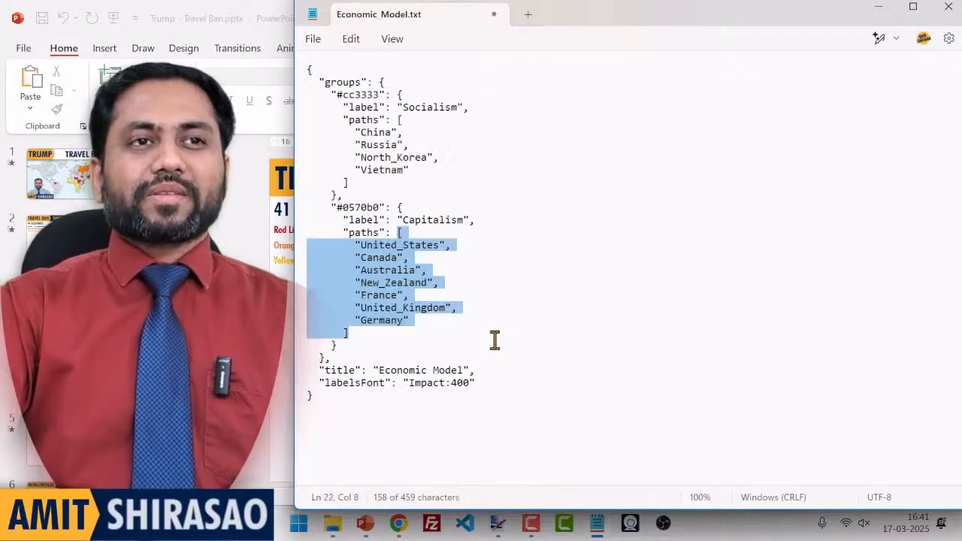
key(super+v)
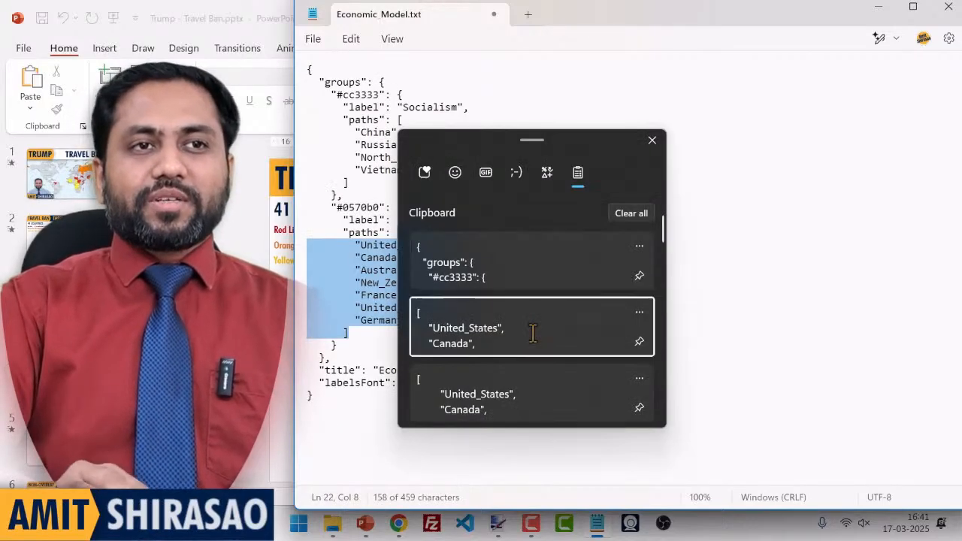
click(533, 333)
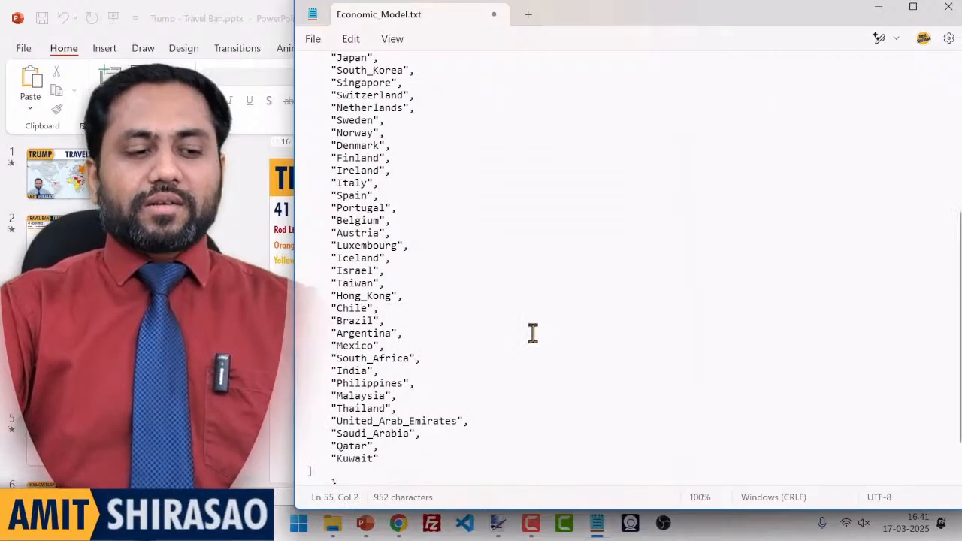
Step: Copy the full corrected configuration from Notepad, load it into the MapChart world map, and review the colored map
key(ctrl+a)
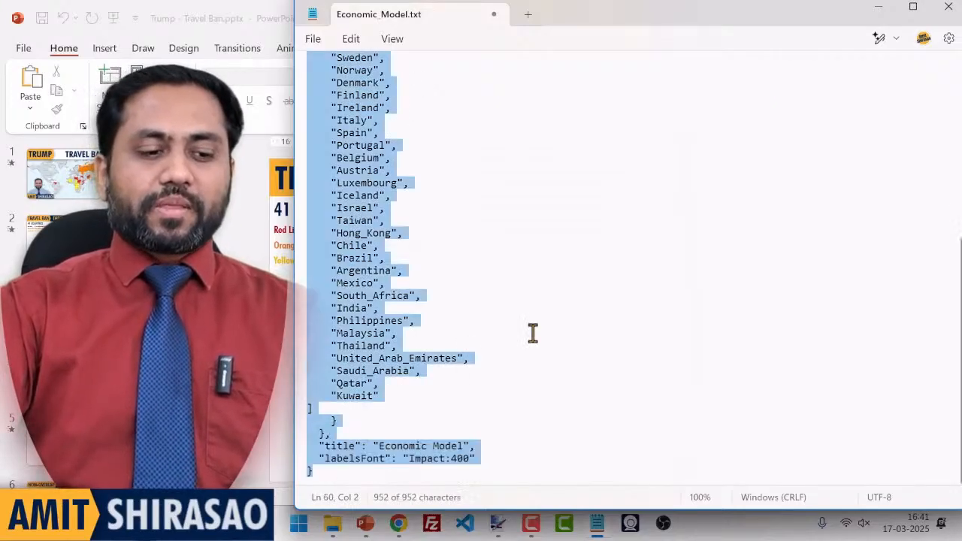
key(alt+Tab)
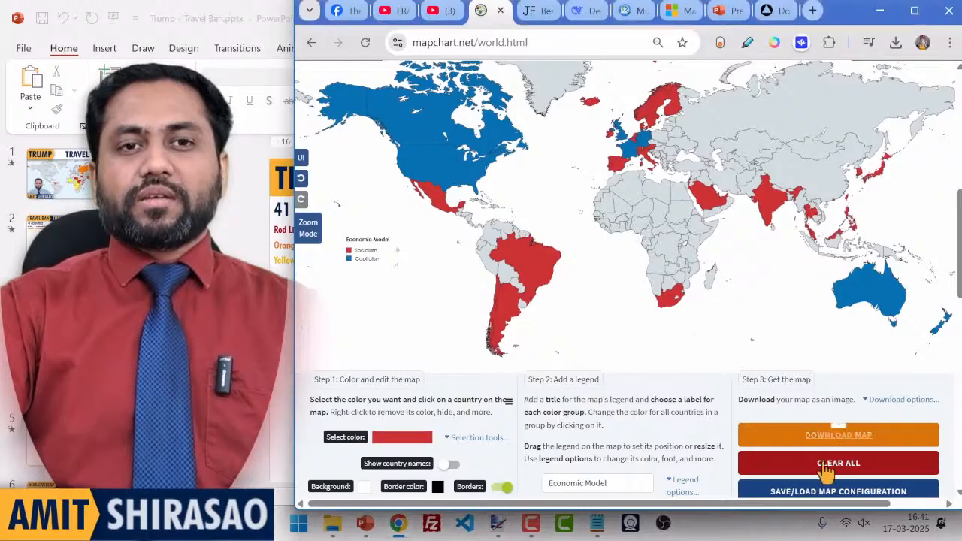
click(828, 490)
click(579, 418)
key(ctrl+v)
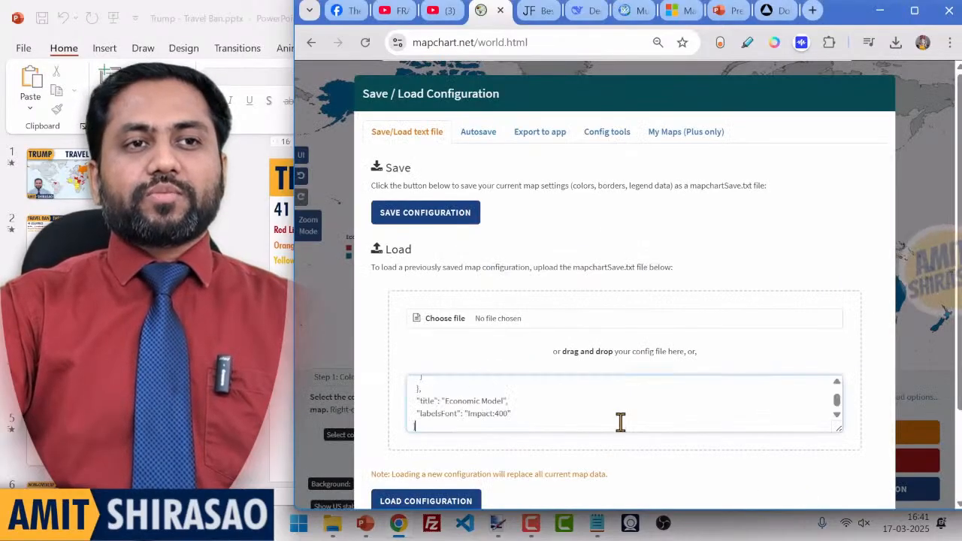
click(461, 502)
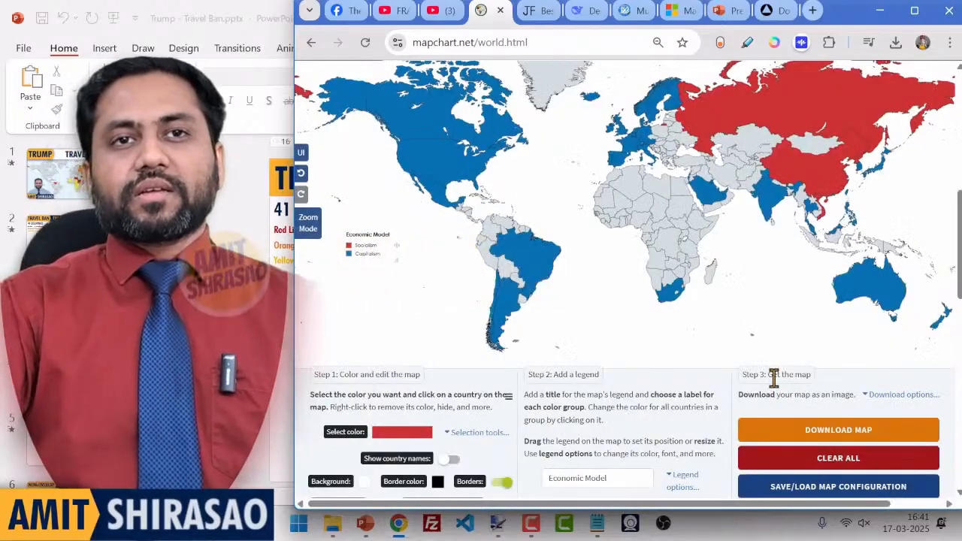
scroll(766, 338, up, 1)
scroll(759, 338, up, 2)
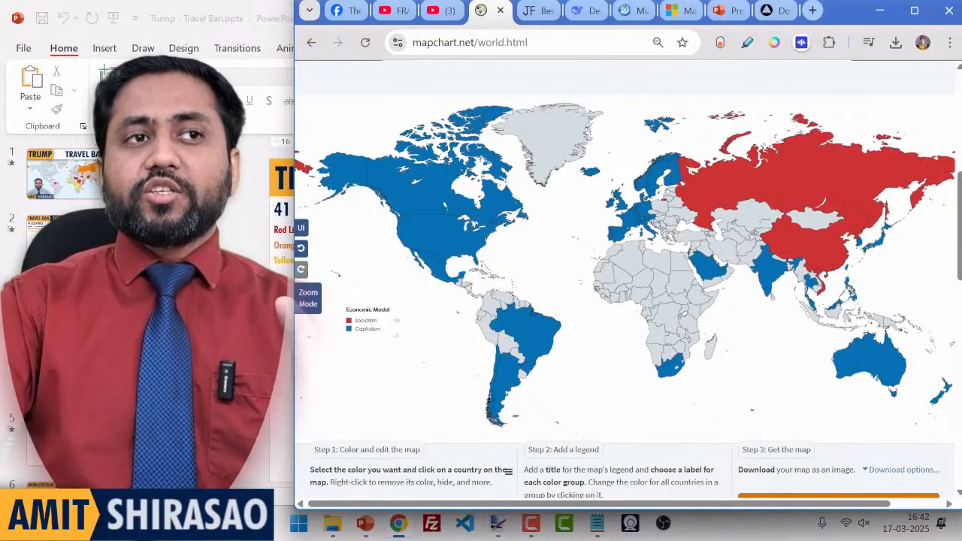
Step: Switch to PowerPoint and save the presentation as PDF in the All my PPTs folder, replacing the existing Trump - Travel Ban.pdf
click(281, 338)
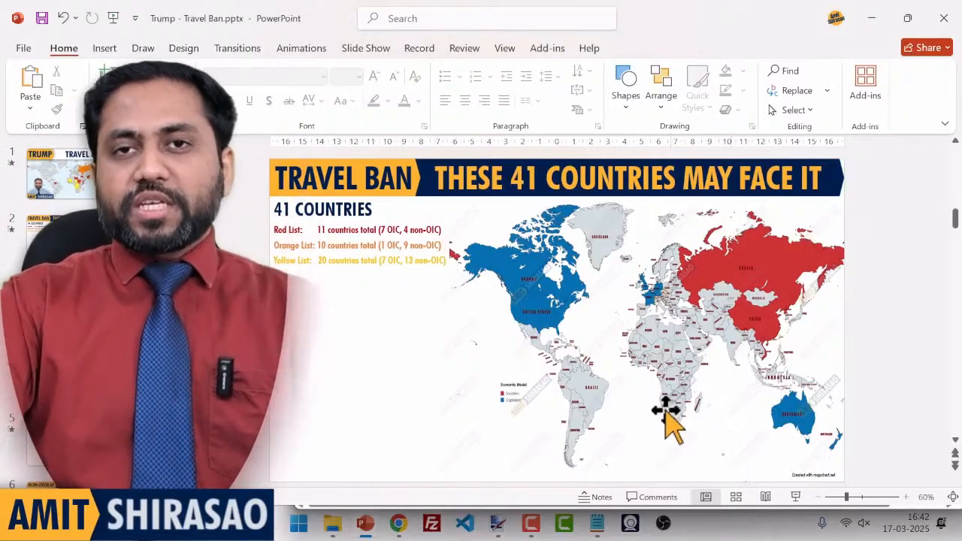
click(927, 47)
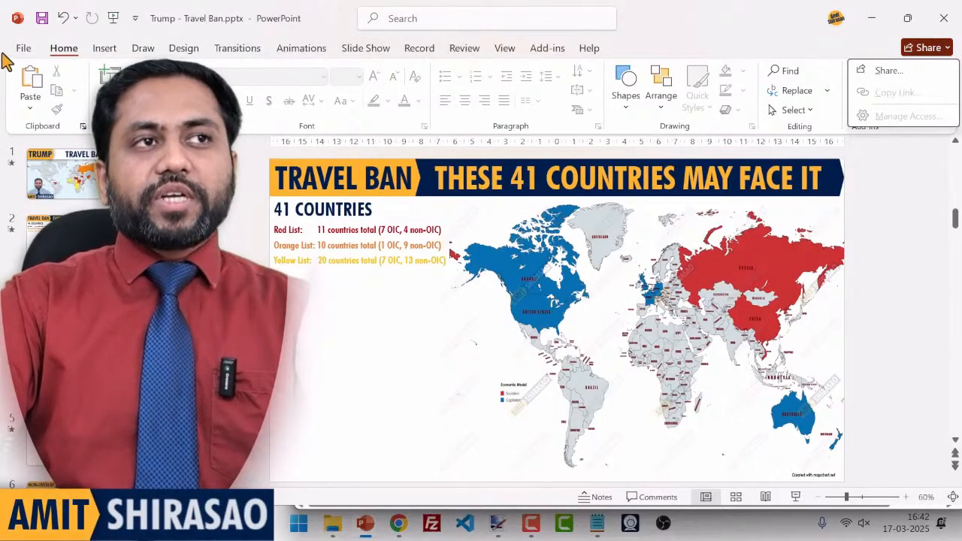
click(22, 48)
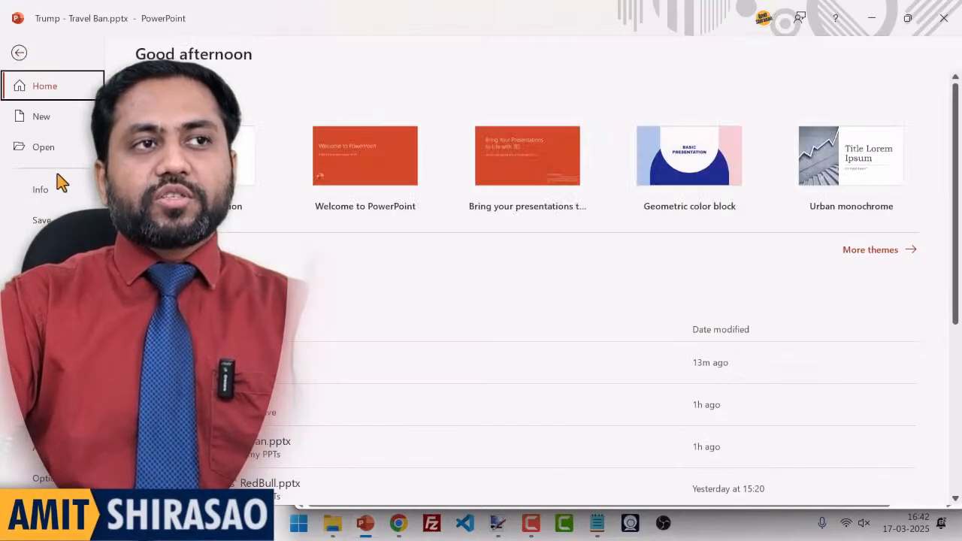
click(34, 250)
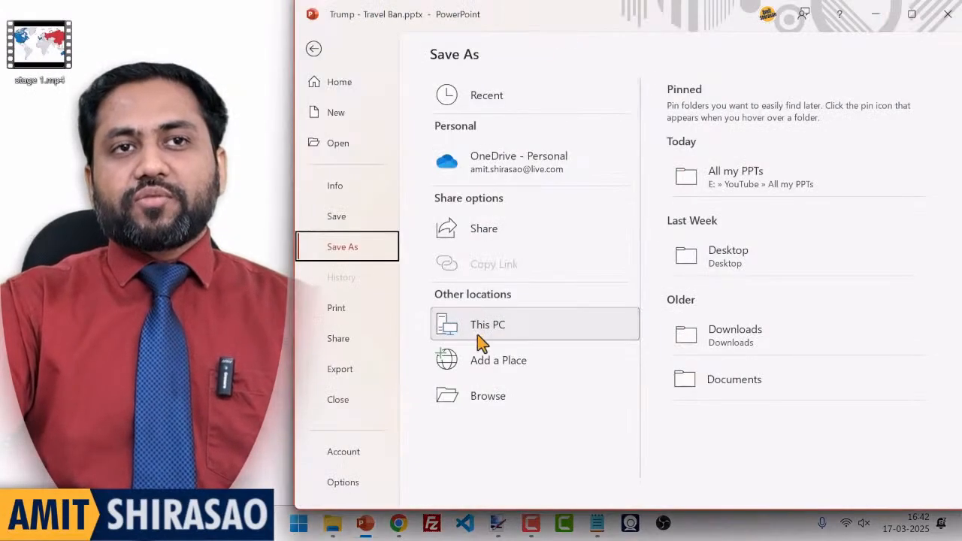
click(733, 179)
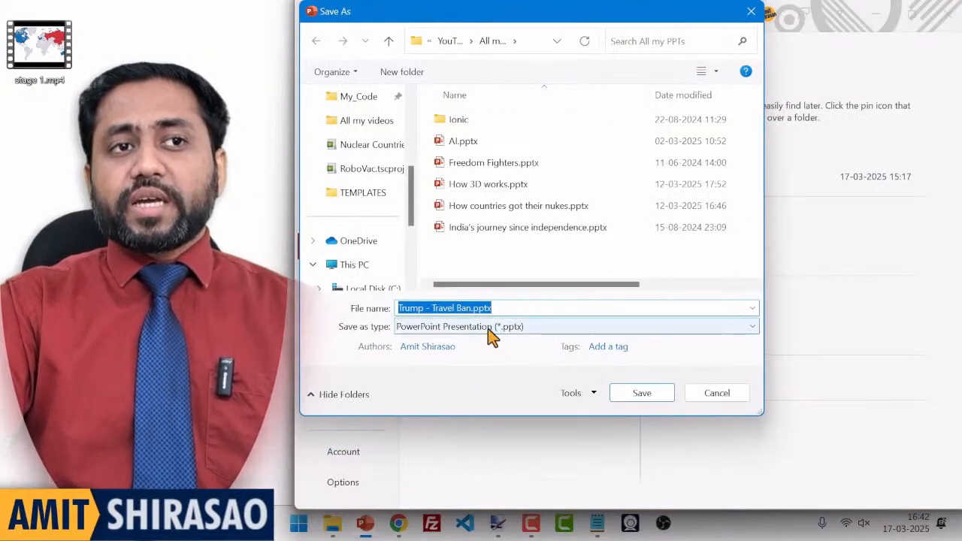
click(488, 330)
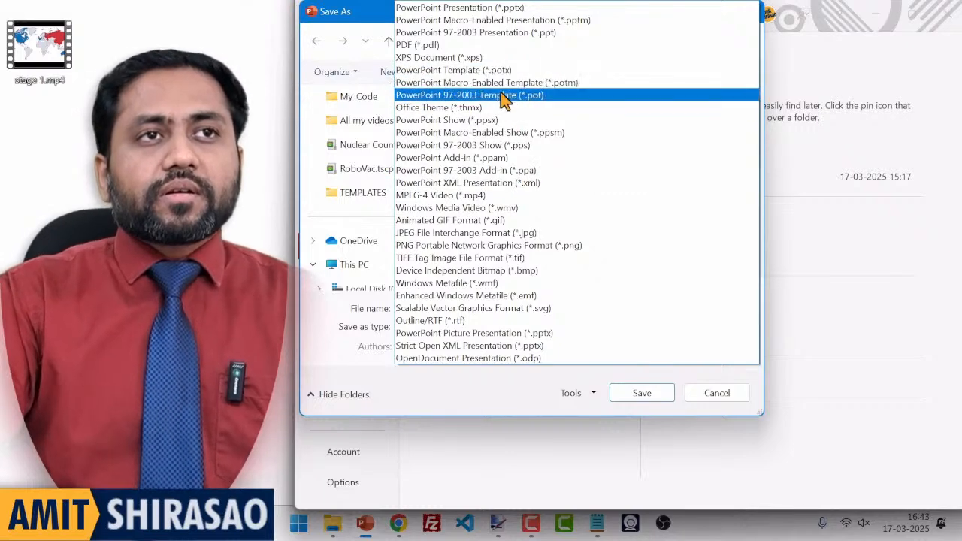
click(489, 45)
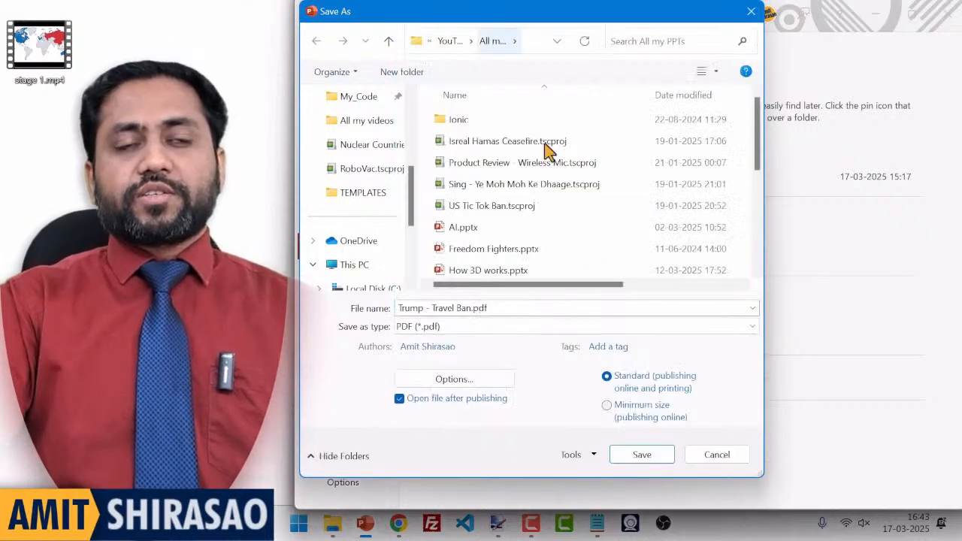
click(641, 455)
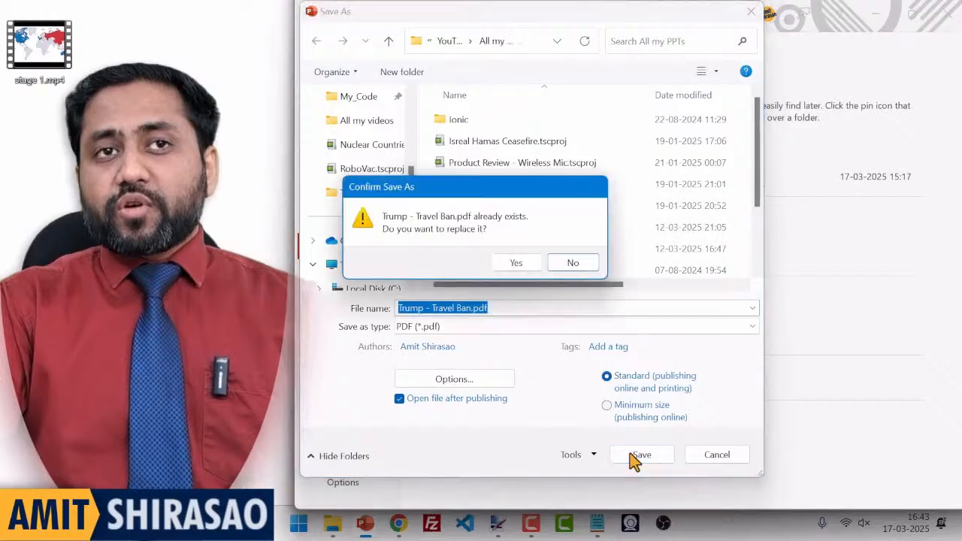
click(518, 264)
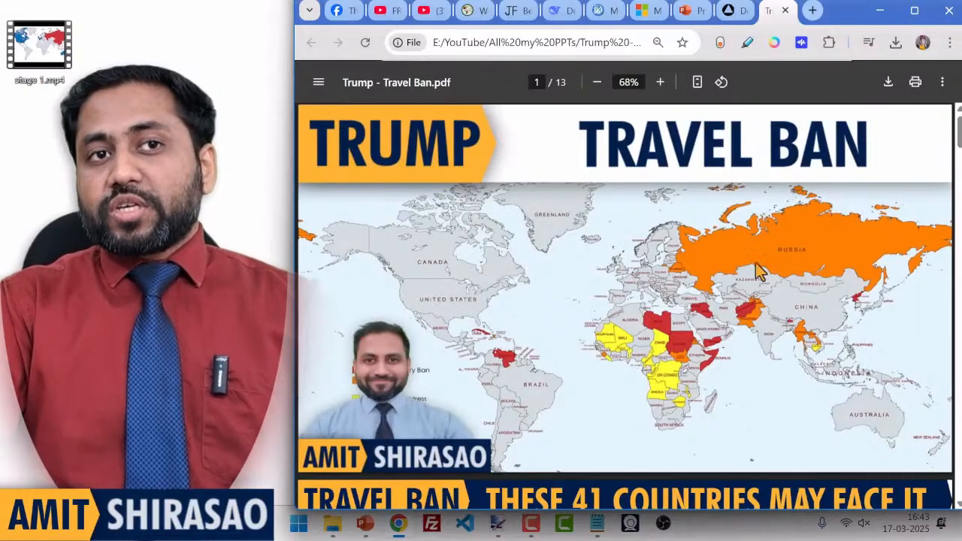
Step: Look through the map slides on the first four pages of Trump - Travel Ban.pdf and return to page 1
scroll(751, 347, down, 5)
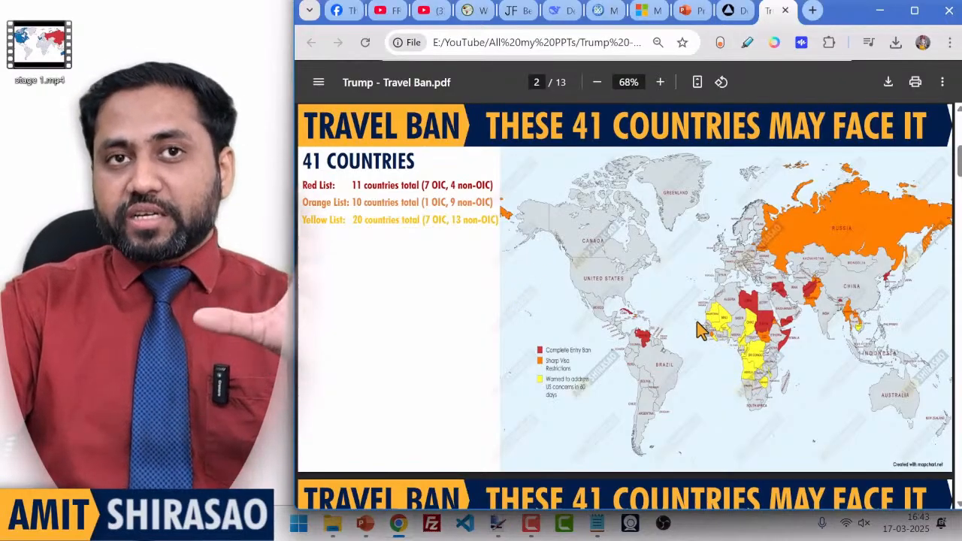
scroll(698, 331, down, 4)
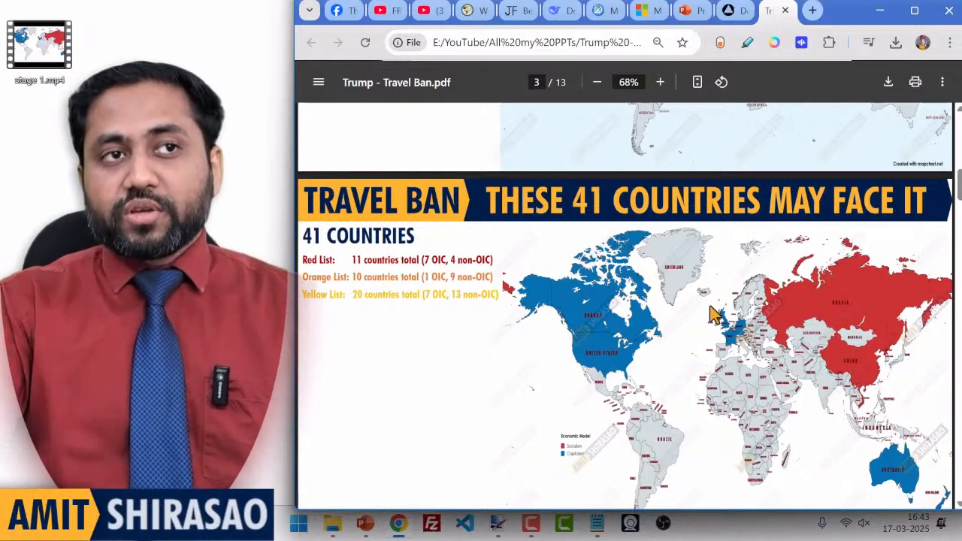
scroll(713, 314, down, 3)
scroll(714, 314, down, 5)
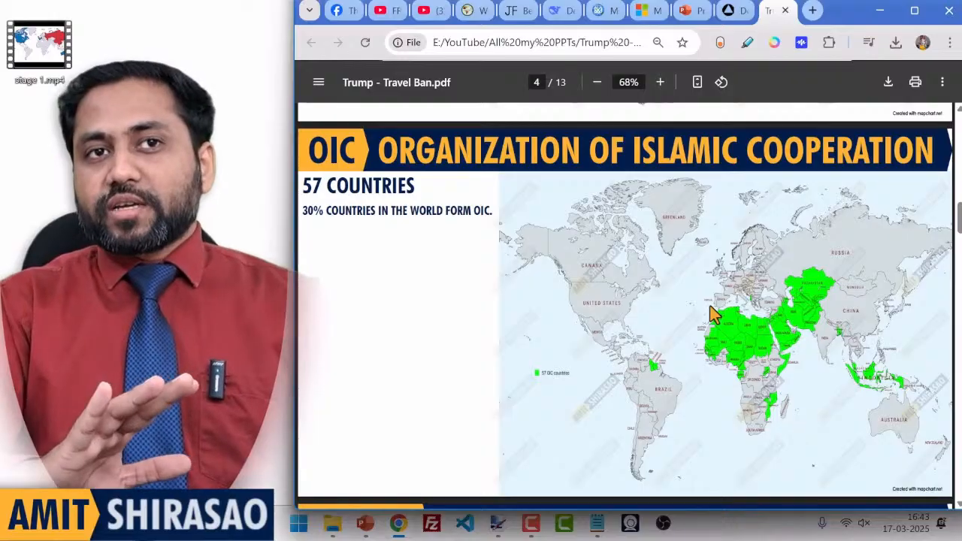
scroll(714, 314, up, 9)
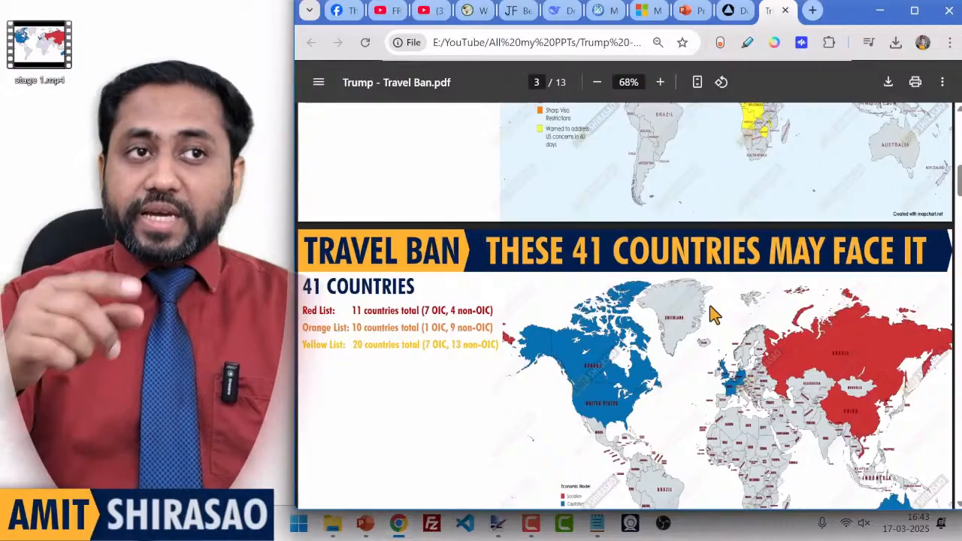
scroll(711, 308, up, 12)
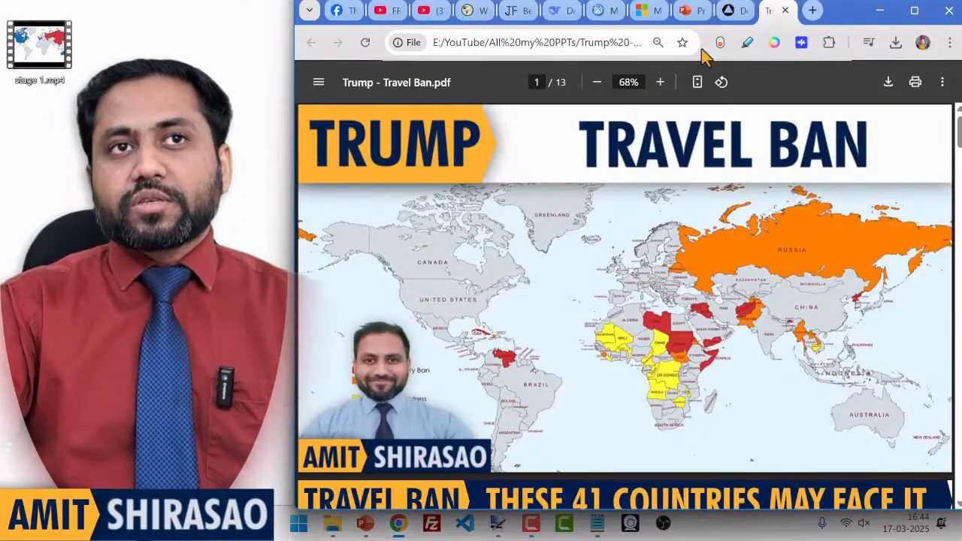
Step: Go to the mult.dev site and open its studio for creating a map animation
click(729, 15)
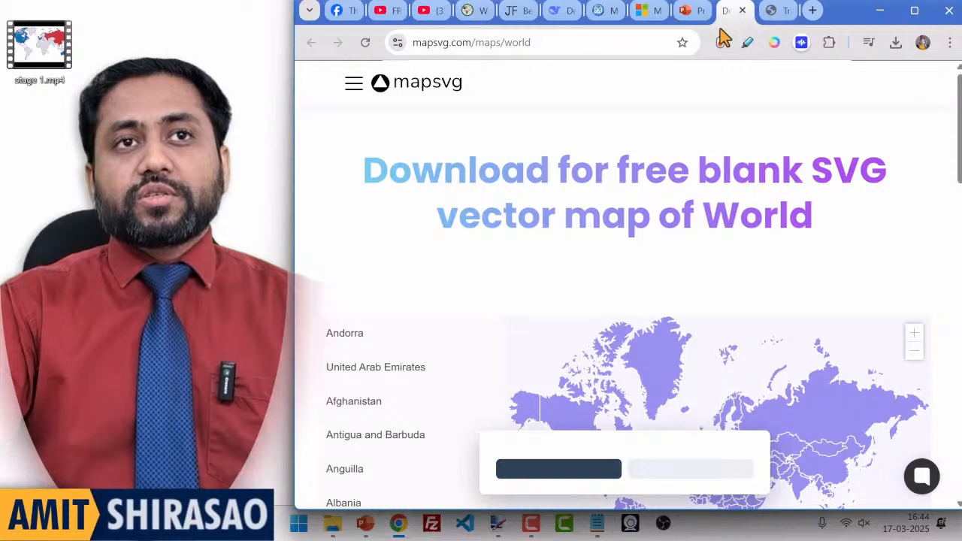
click(601, 12)
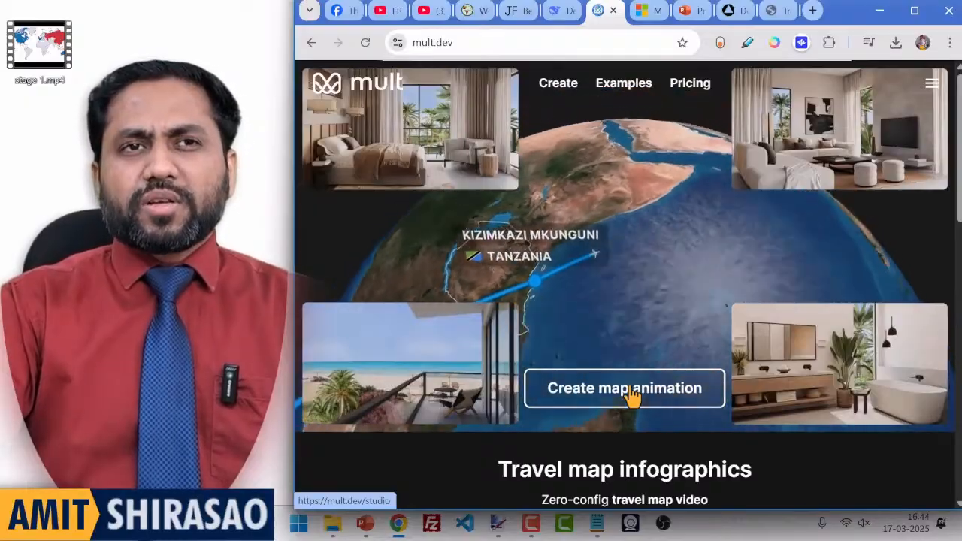
click(633, 394)
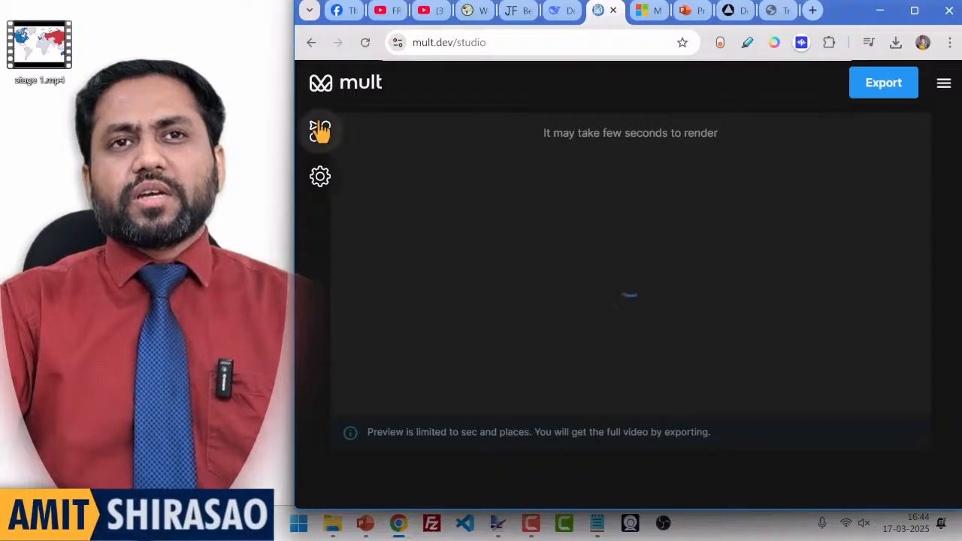
key(ctrl+minus)
key(ctrl+minus)
key(ctrl+minus)
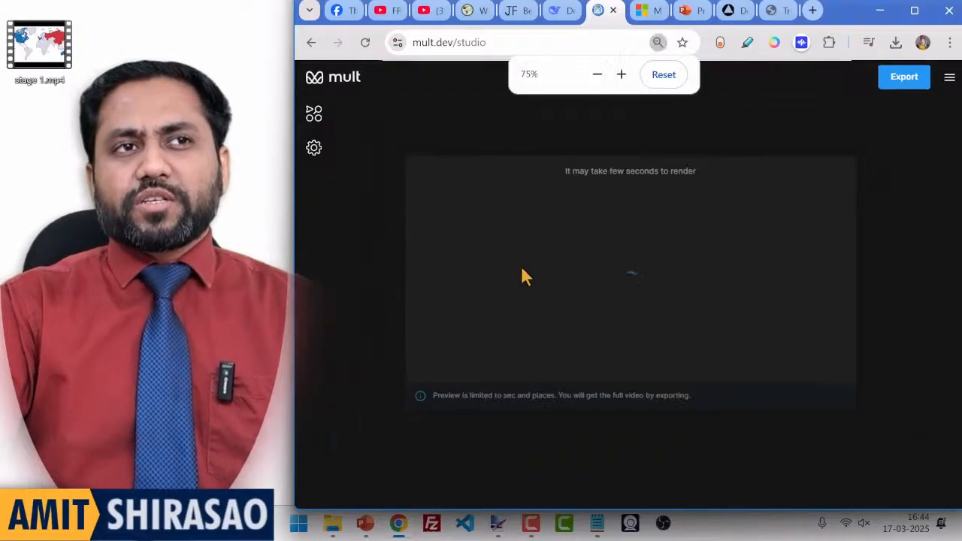
Step: Try to remove the default places Mumbai and New York from the studio's route before logging in
click(316, 122)
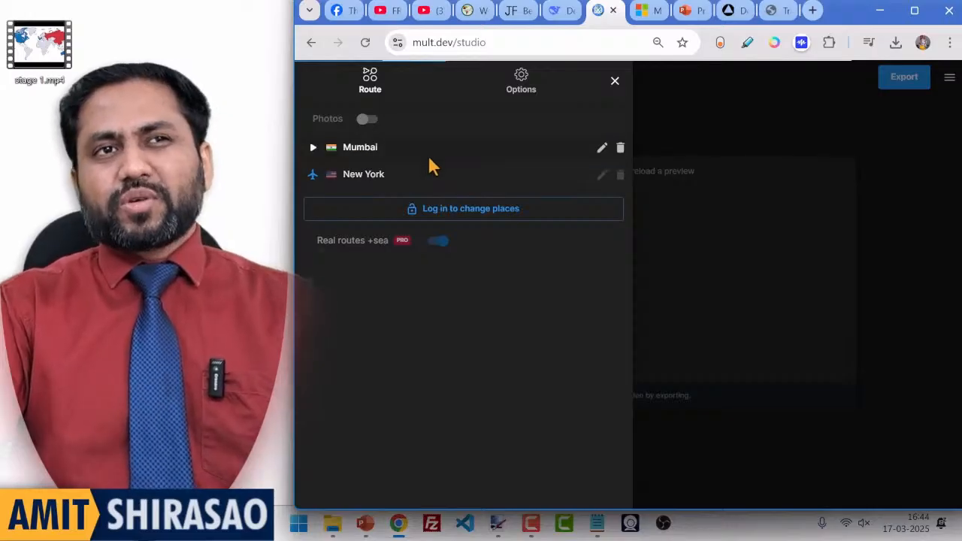
click(621, 148)
click(620, 148)
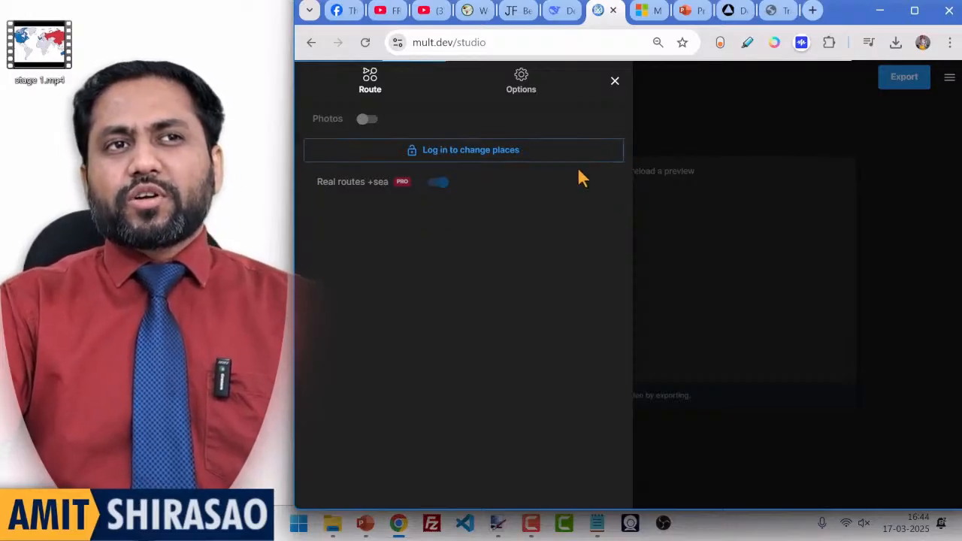
Step: Log in to mult to be able to change the route's places
key(ctrl+0)
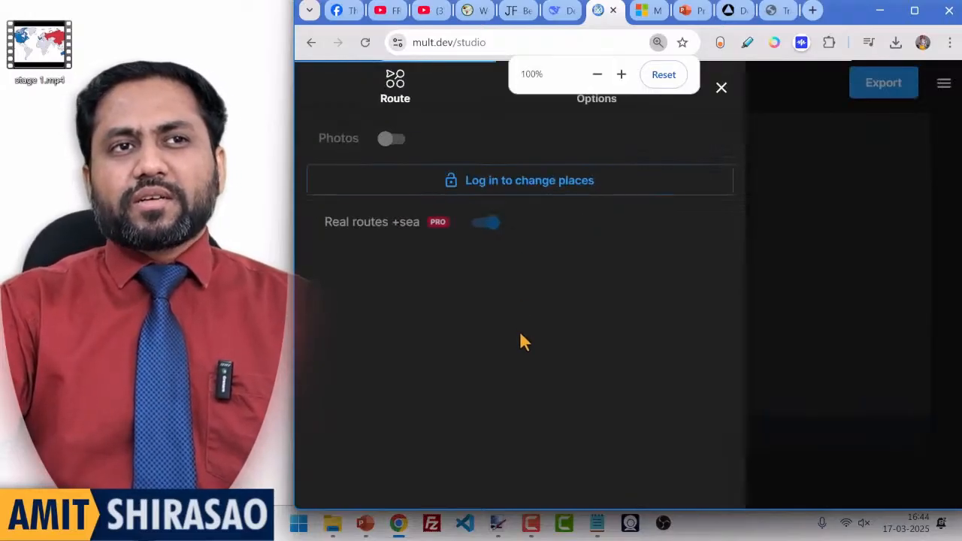
click(499, 189)
click(477, 193)
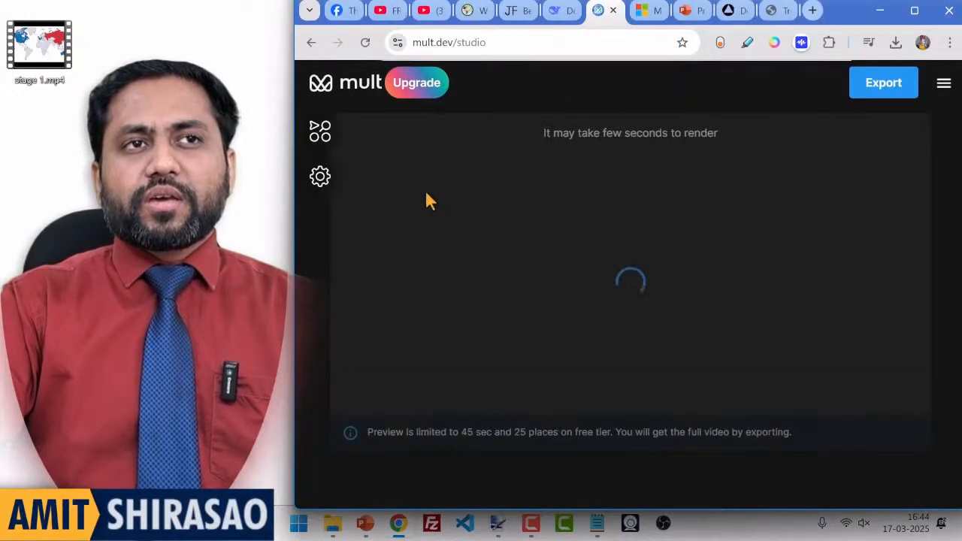
Step: Delete Mumbai and New York from the route so it has no places
click(323, 135)
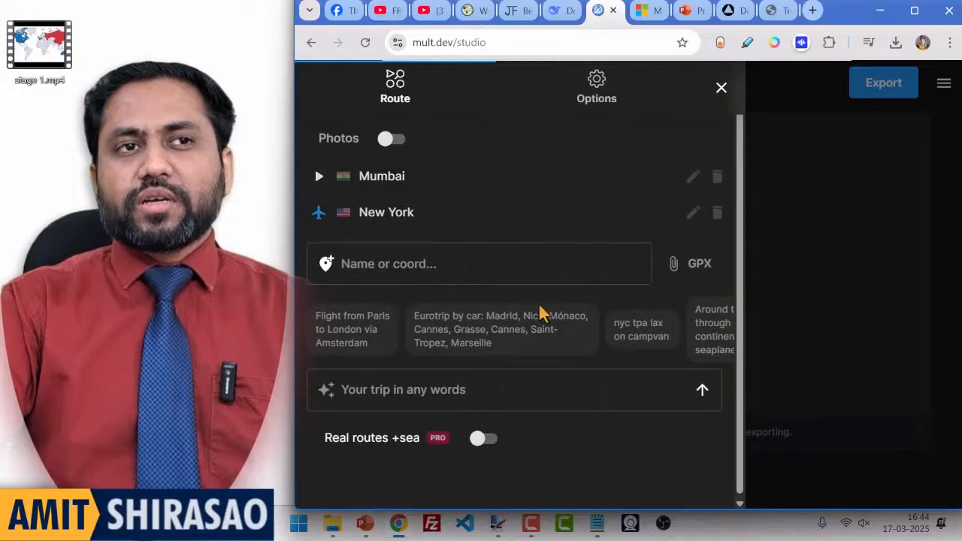
click(717, 180)
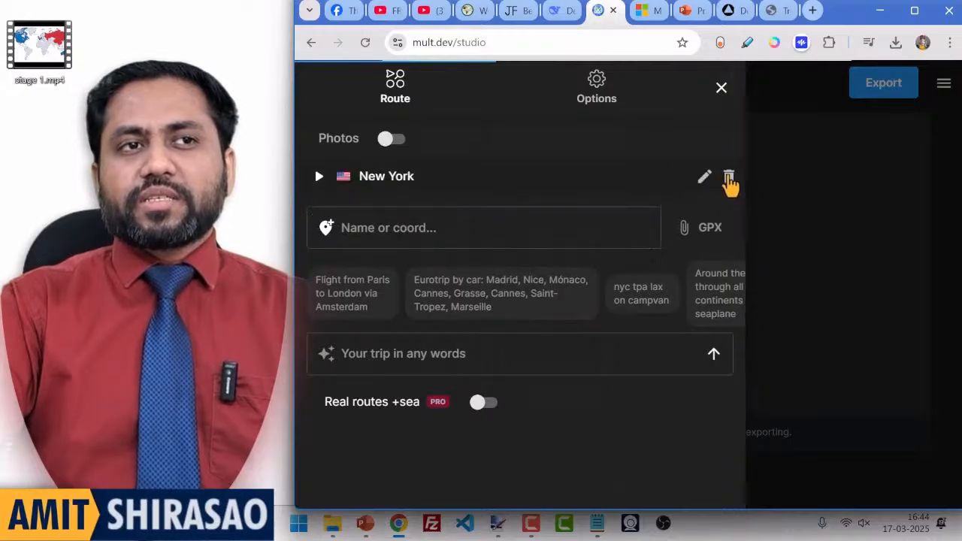
click(726, 179)
Step: Enter the trip description "Road Trip from Pune to Goa and then to Bangalore. Show car moving."
click(395, 311)
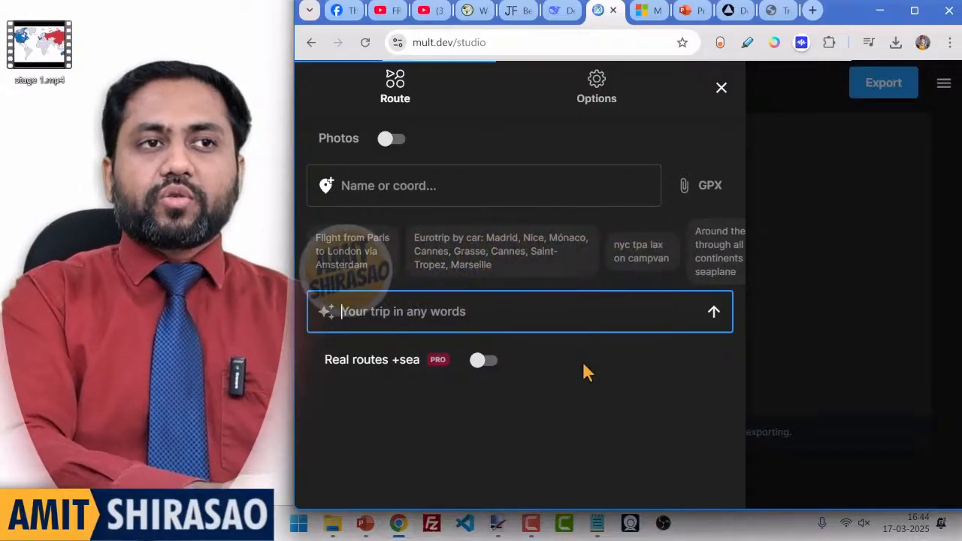
text(Road Trip fr)
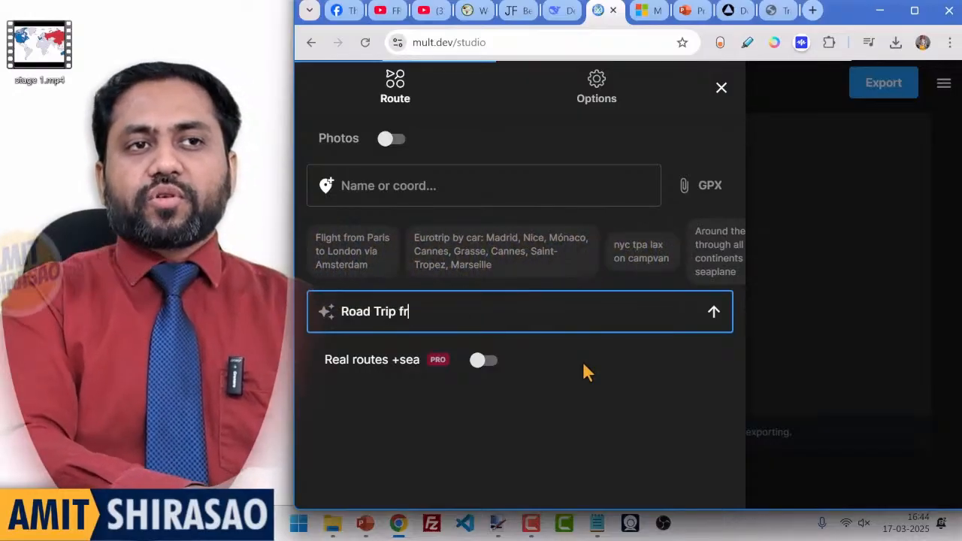
text(om Pune to )
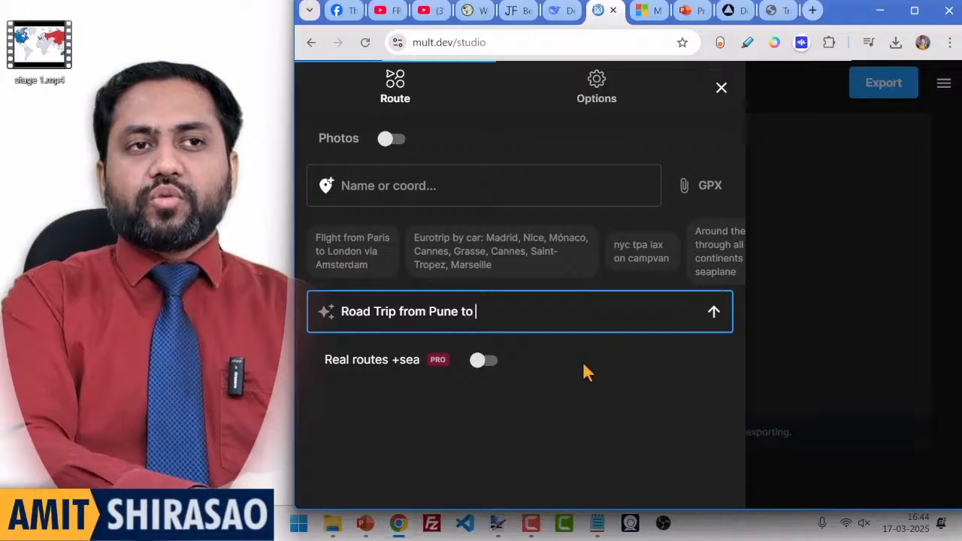
text(Goa and the)
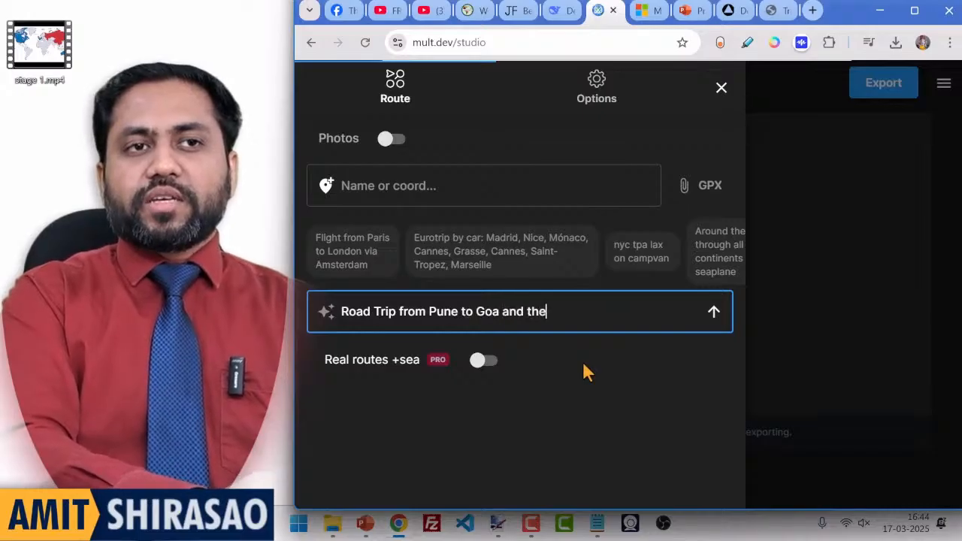
text(n to Bang)
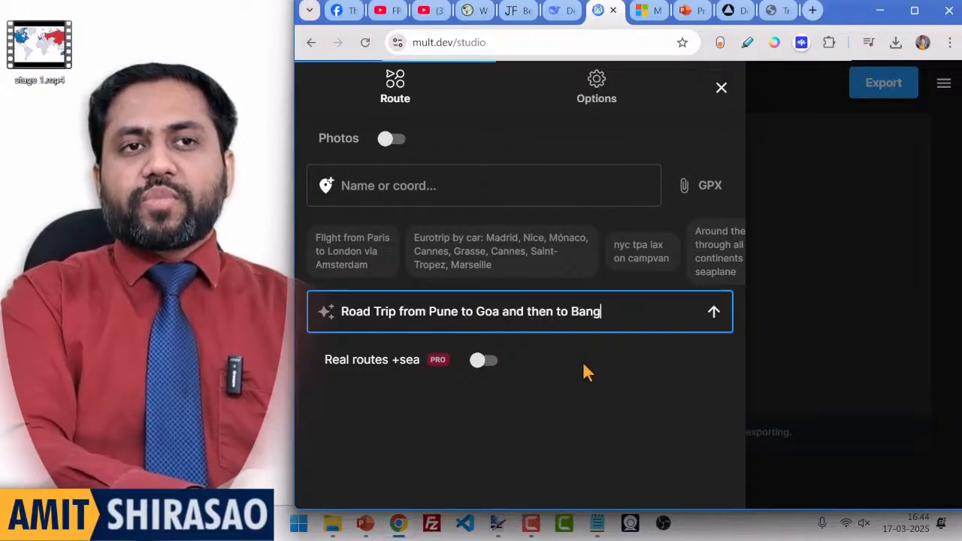
text(alore.)
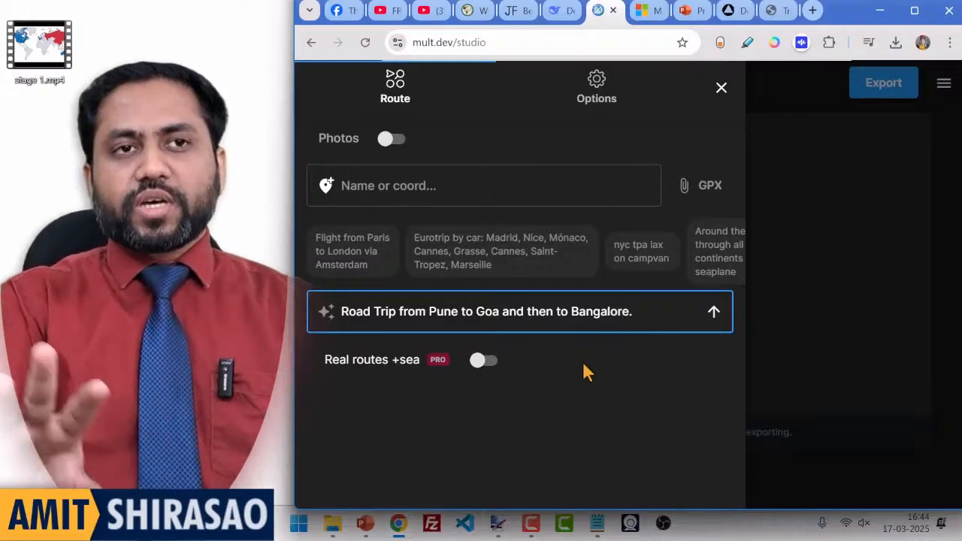
key(shift+Return)
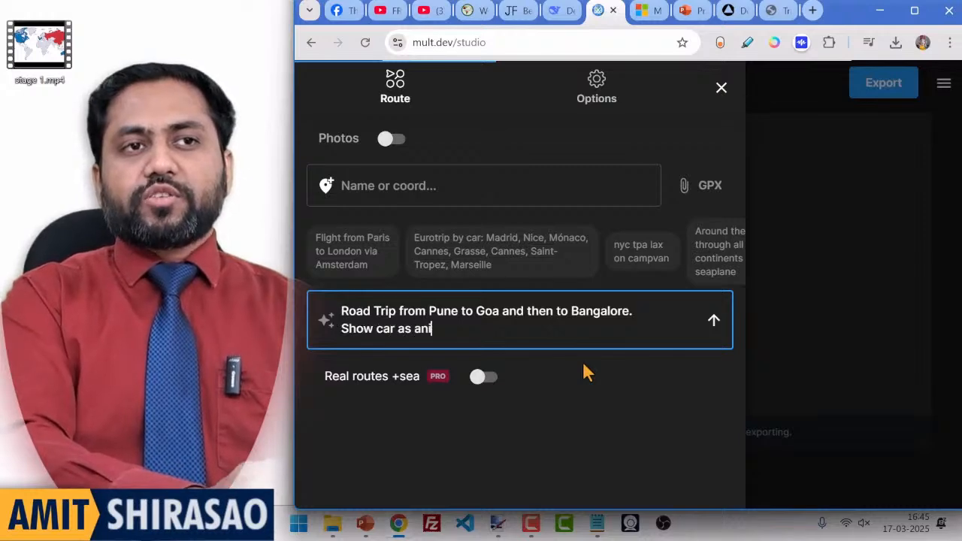
key(BackSpace)
key(BackSpace)
key(BackSpace)
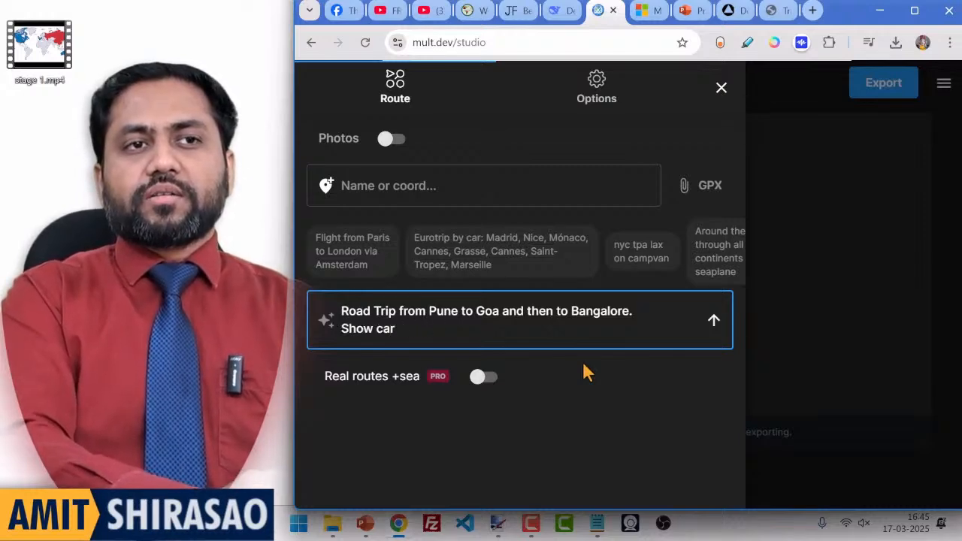
text(moving.)
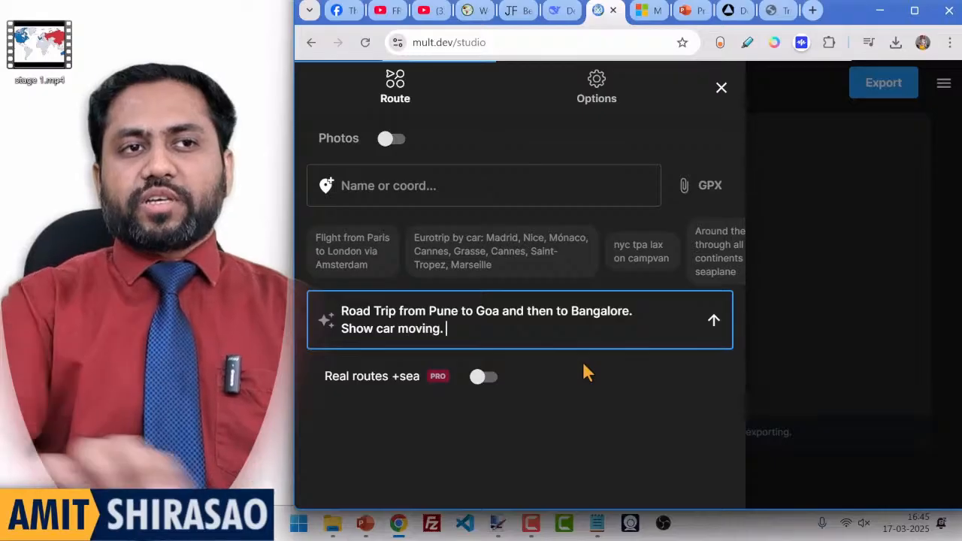
Step: Submit the trip description to Trip GPT and apply the suggested places to the route
click(714, 322)
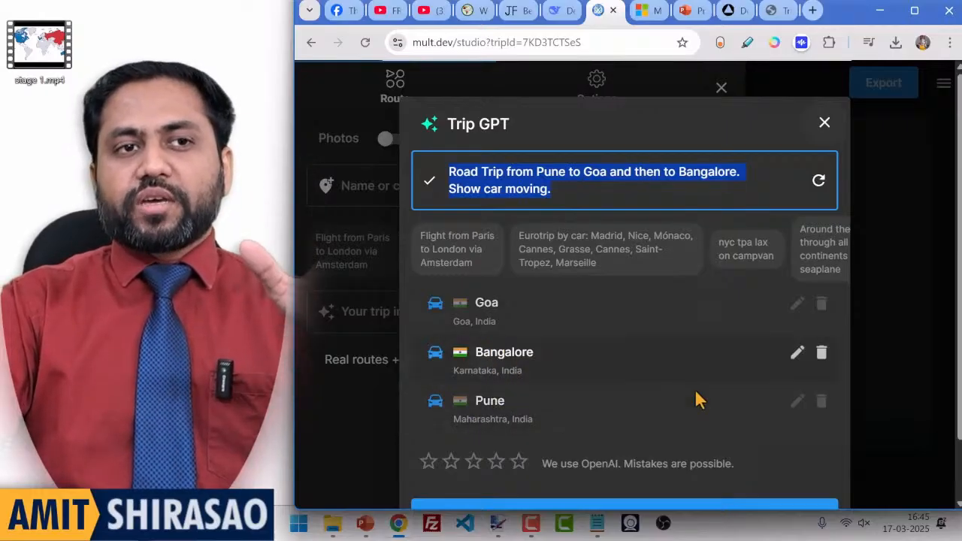
scroll(698, 397, down, 1)
click(562, 451)
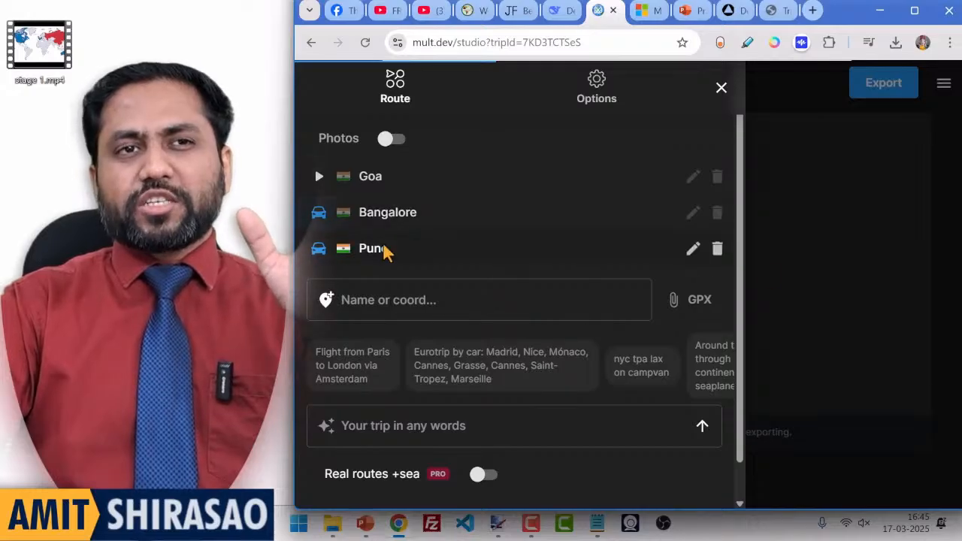
Step: Reorder the route so it starts in Pune, ahead of Goa and Bangalore, and return to the route preview
drag(414, 257, 421, 189)
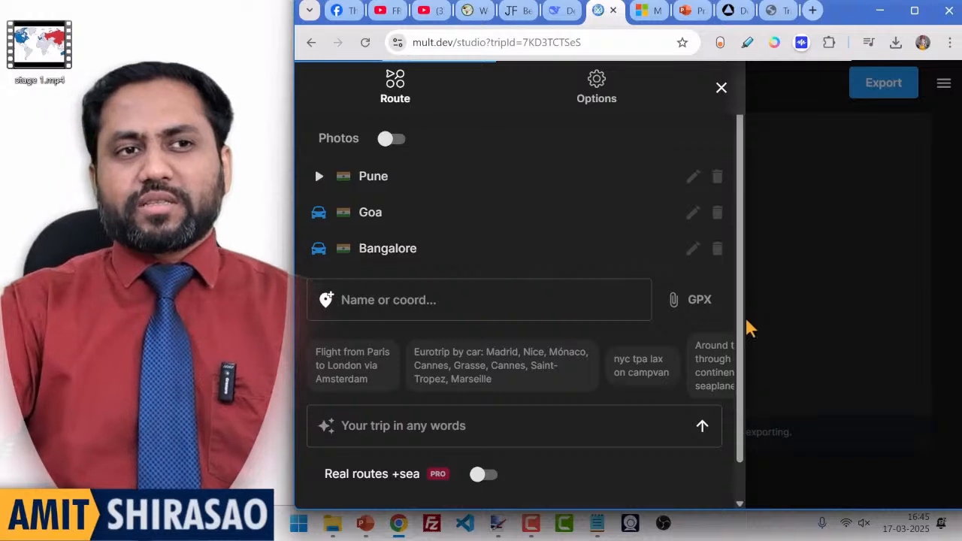
scroll(509, 450, down, 1)
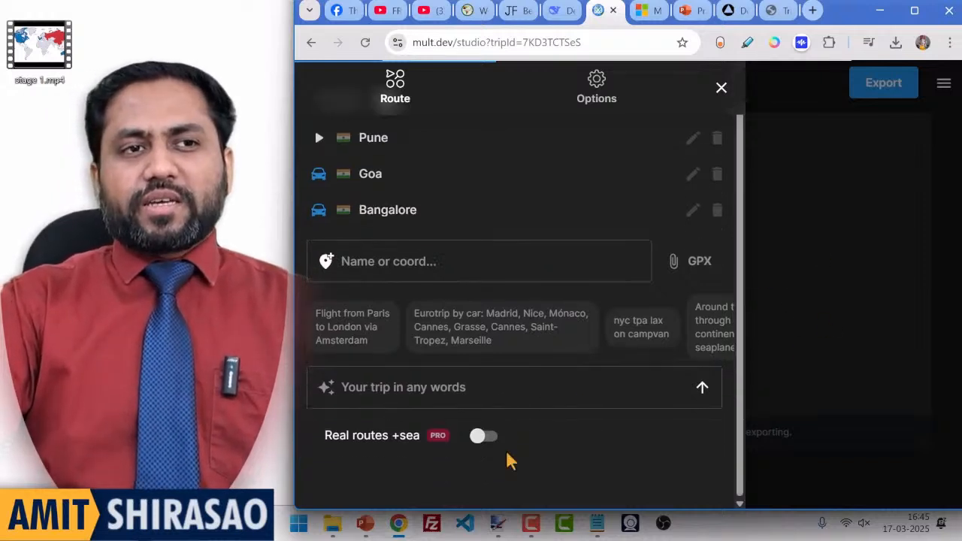
scroll(510, 457, up, 1)
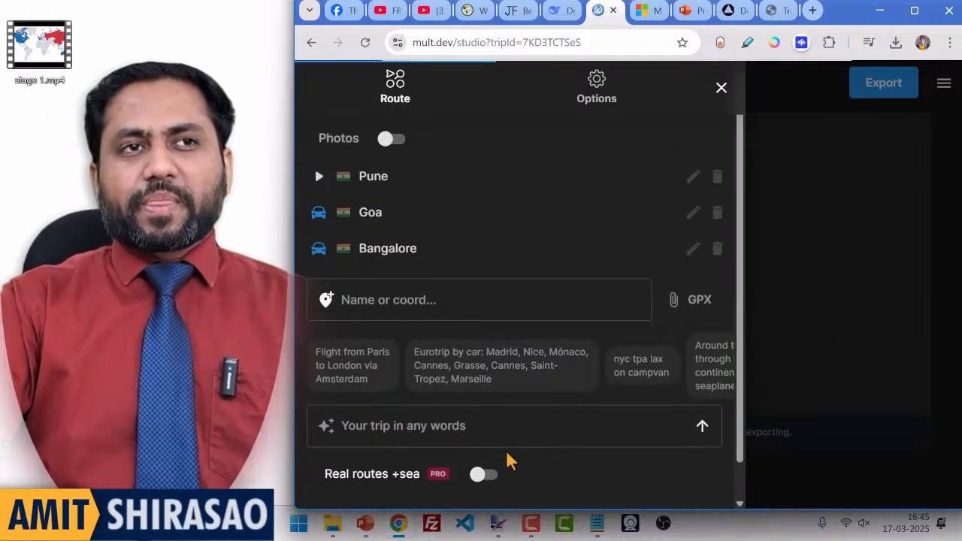
click(849, 323)
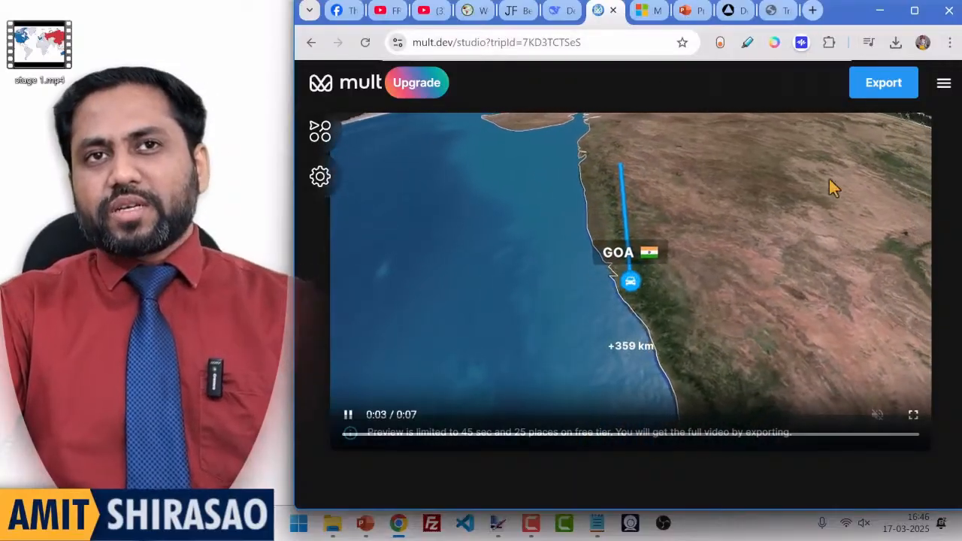
Step: Examine the video export options, including the frame rates, and the account profile page, and return to the studio preview
click(875, 85)
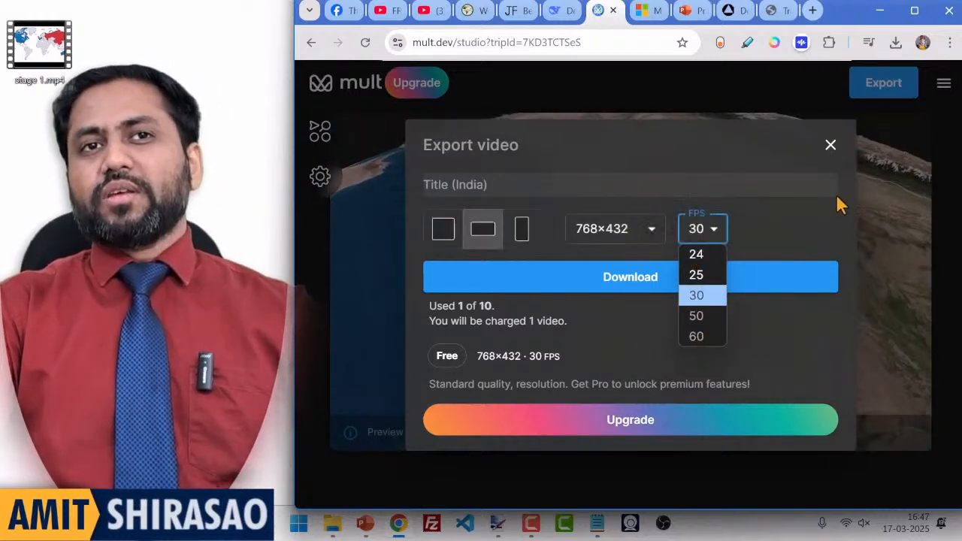
click(840, 150)
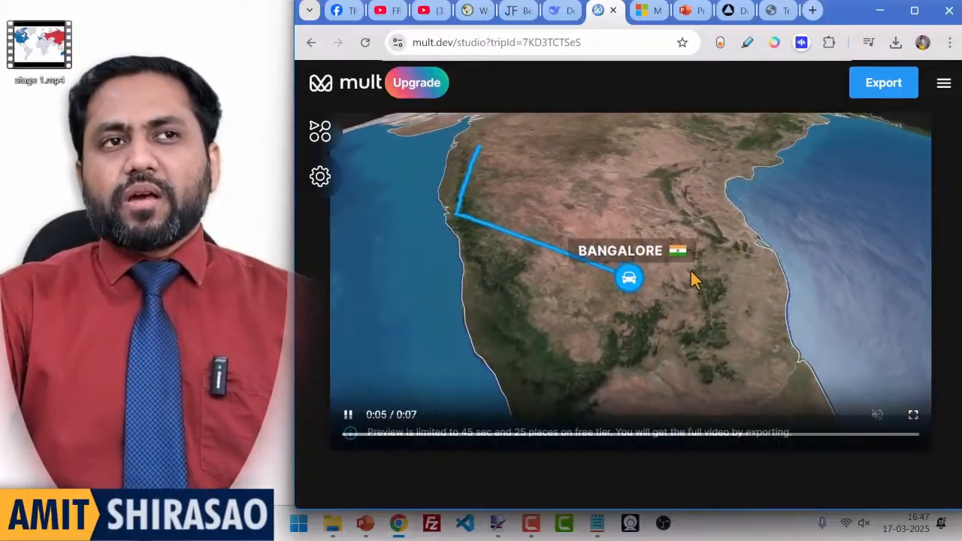
click(943, 83)
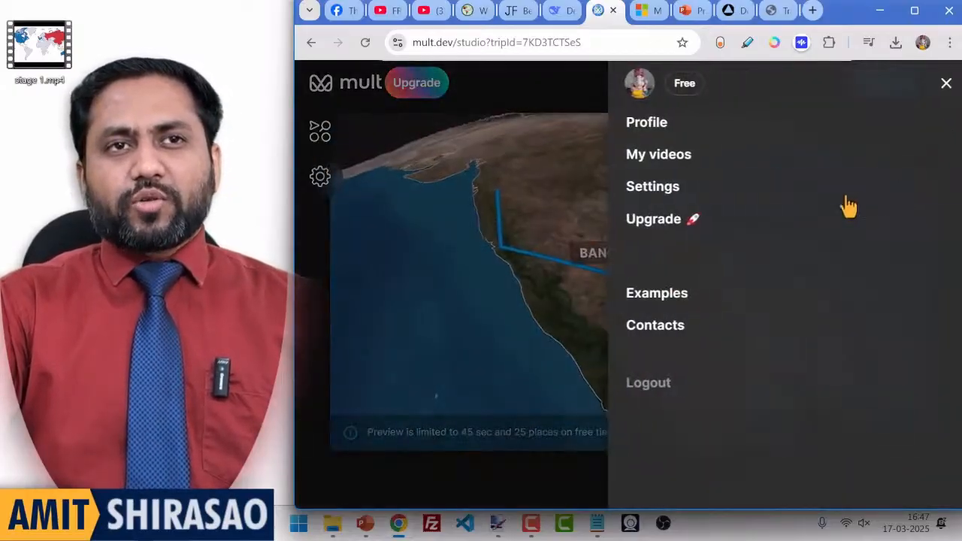
click(652, 127)
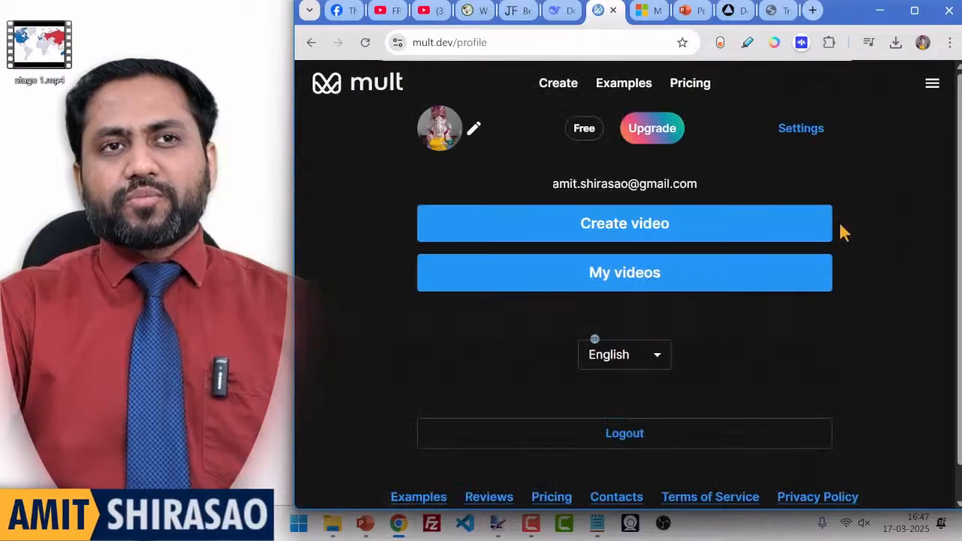
click(621, 166)
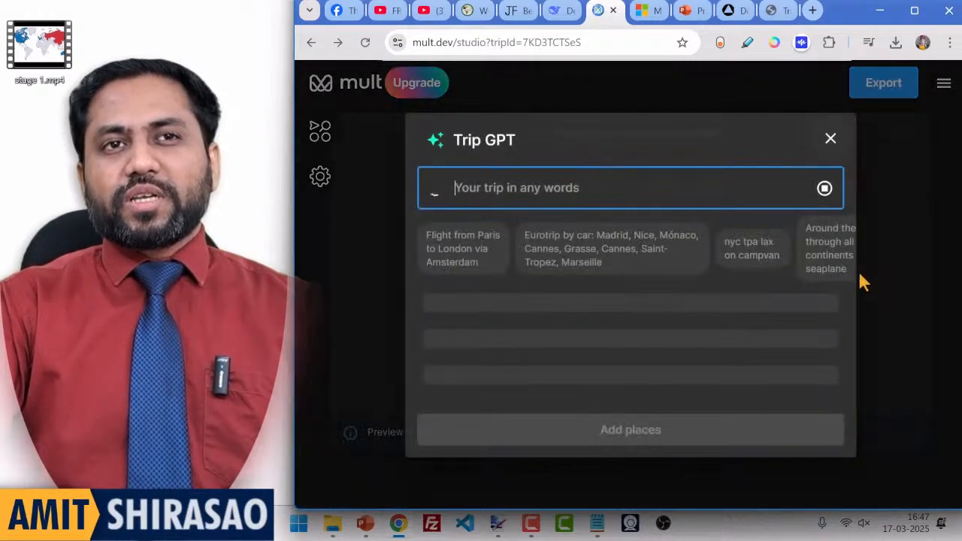
click(814, 135)
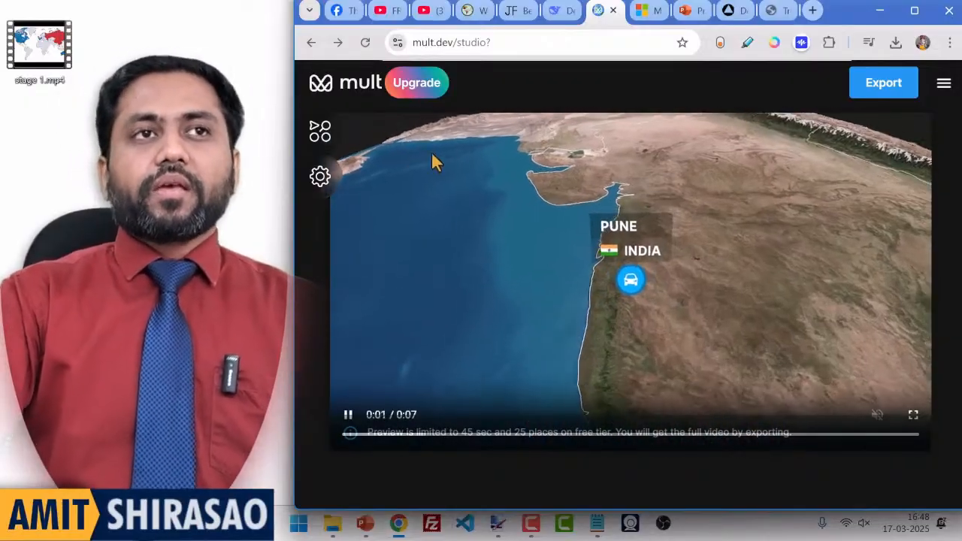
Step: Switch to mapsvg.com and download the world map as world.svg to Downloads, replacing the existing file
click(726, 12)
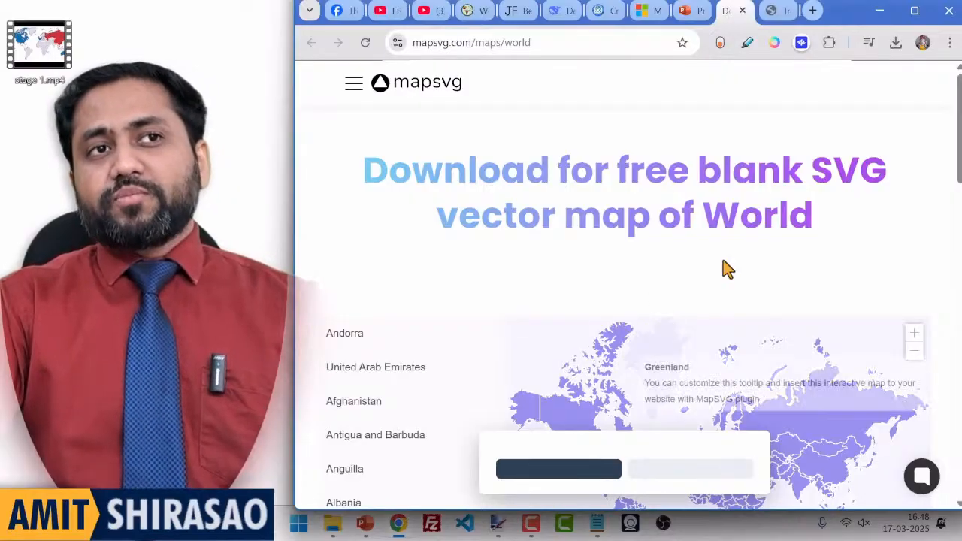
click(692, 11)
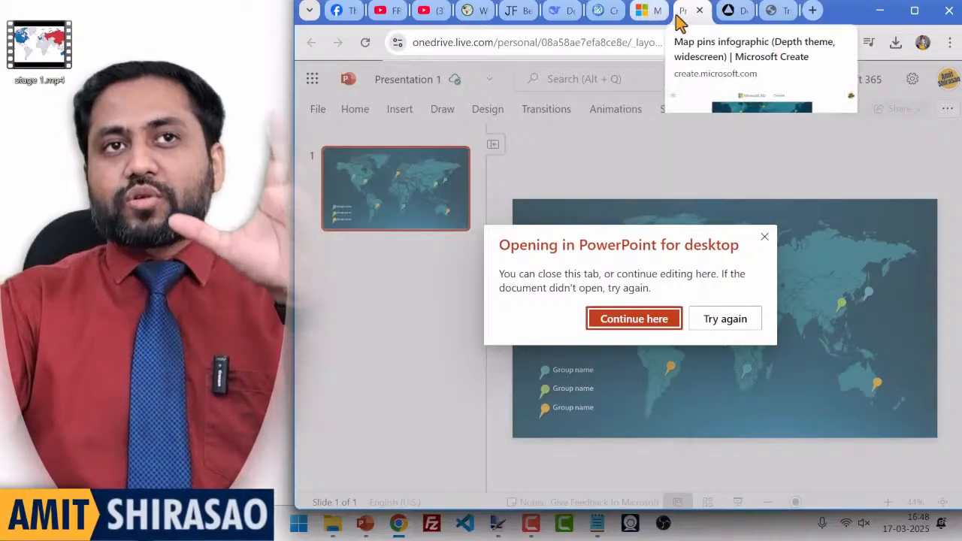
click(733, 12)
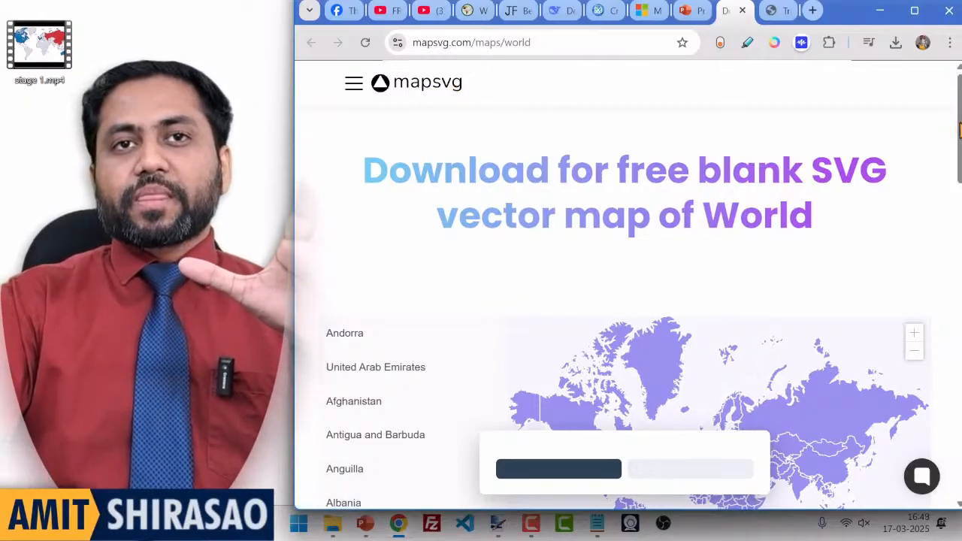
drag(959, 130, 959, 240)
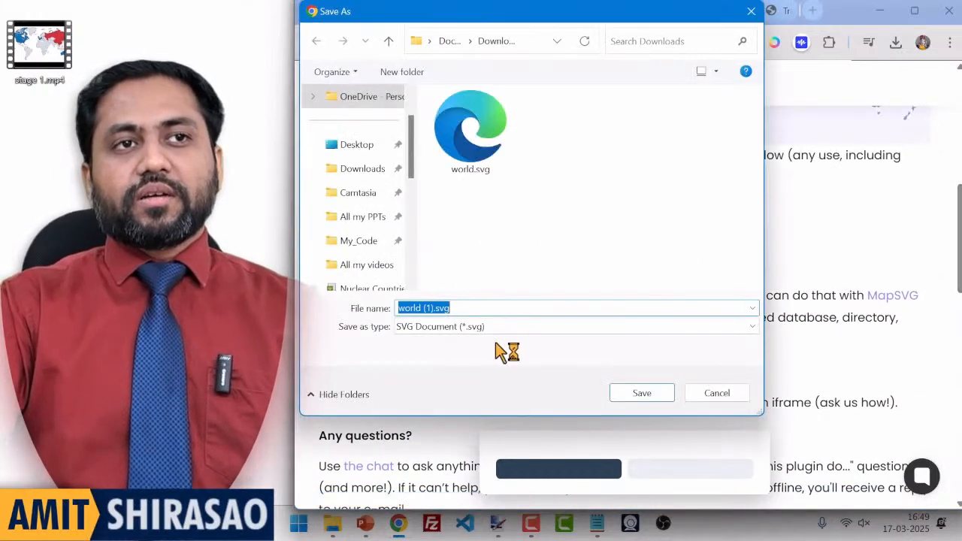
double_click(462, 135)
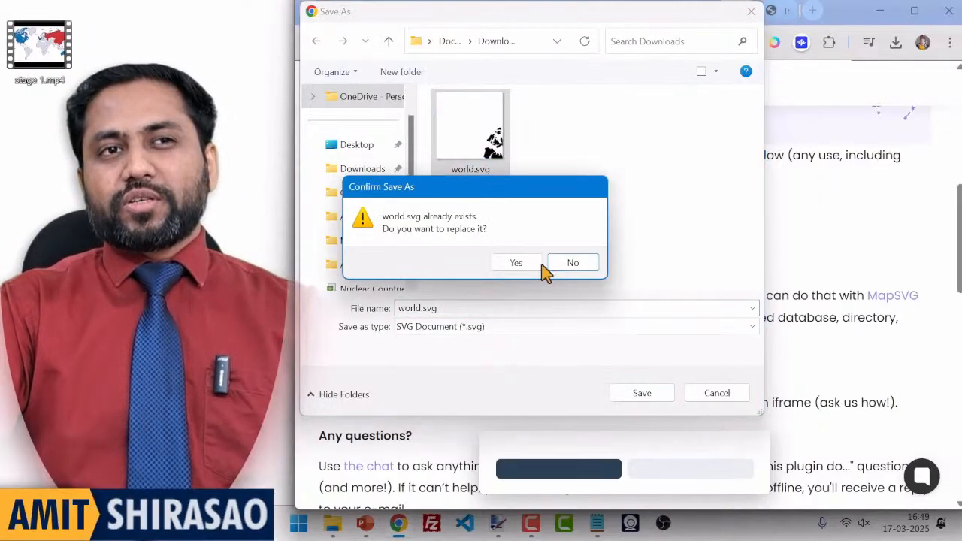
click(515, 263)
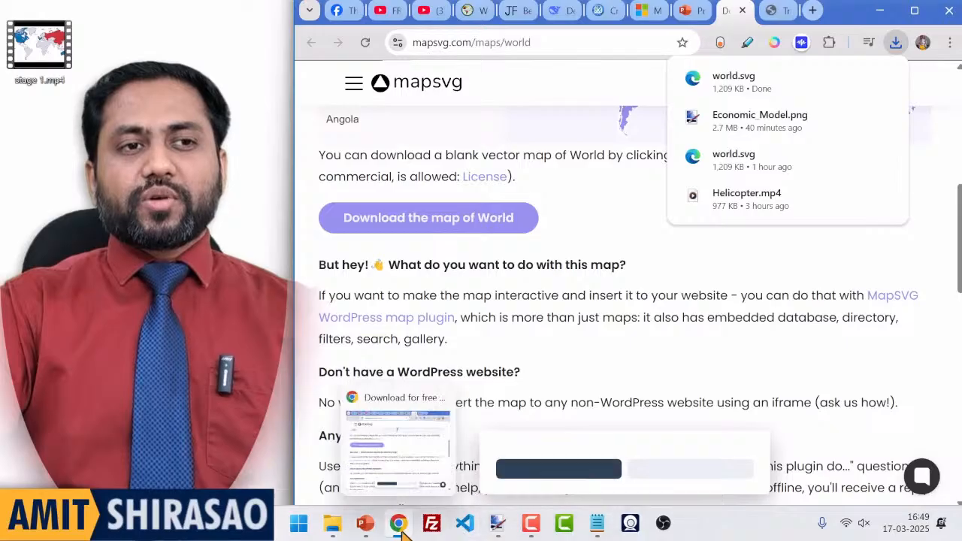
Step: Switch to PowerPoint and close Presentation2 without saving the changes
mouse_move(365, 523)
click(481, 460)
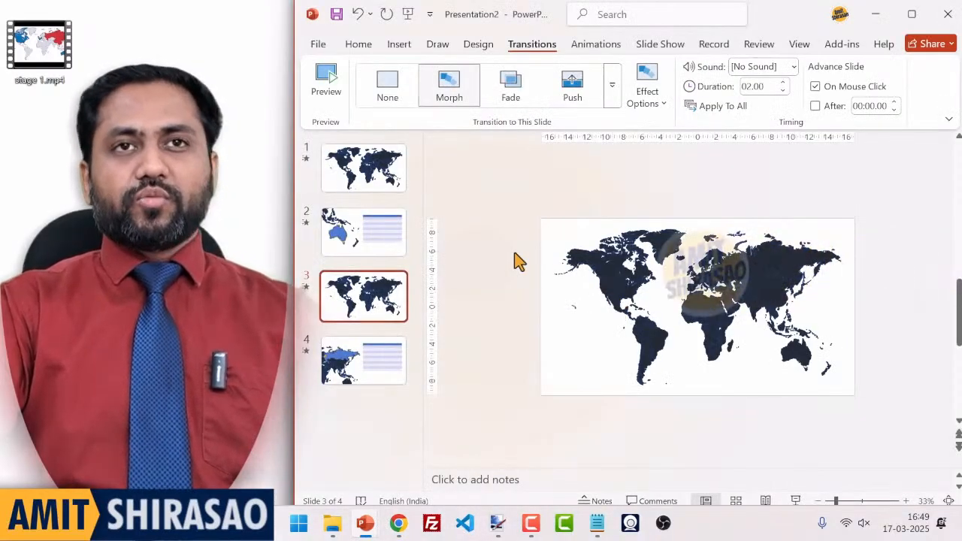
click(947, 14)
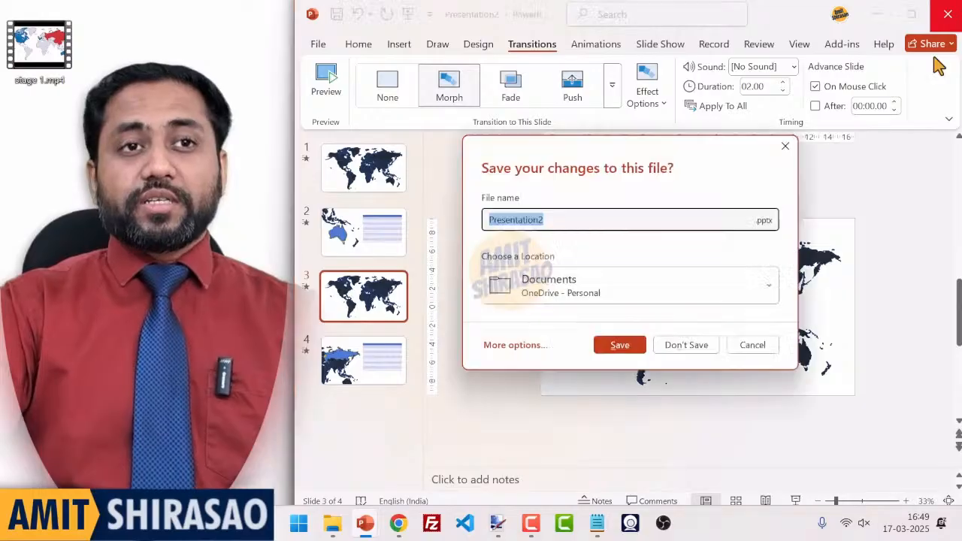
click(685, 350)
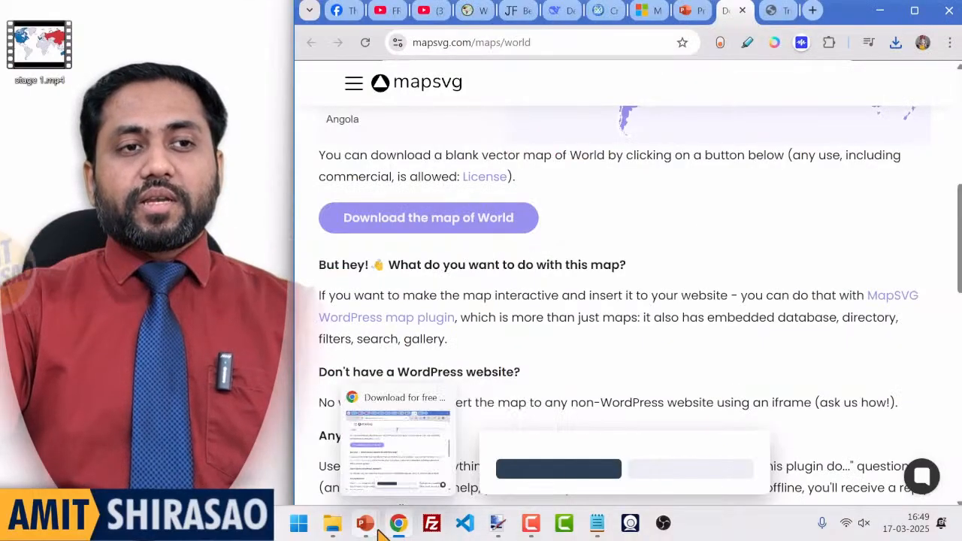
Step: Start a new blank PowerPoint presentation and close Presentation 1.pptx
mouse_move(365, 522)
click(425, 478)
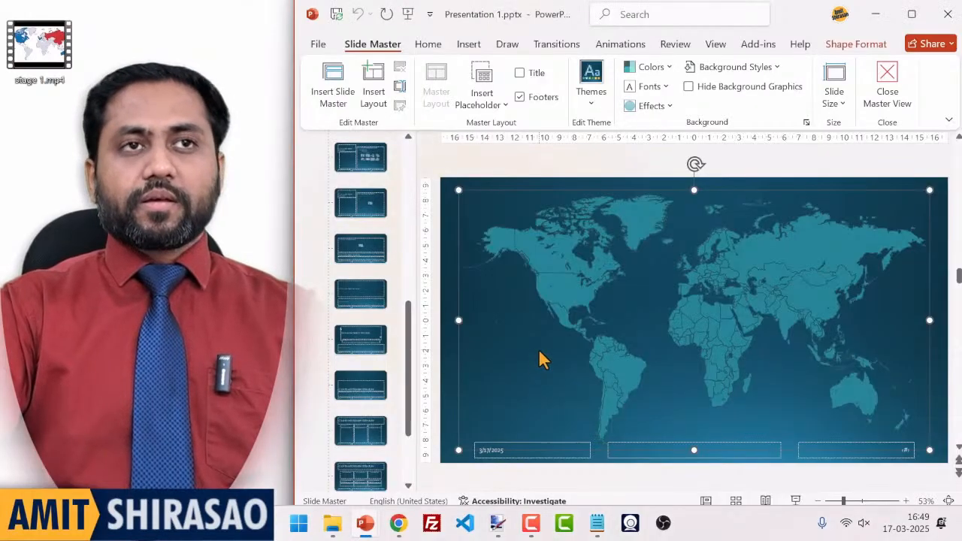
key(ctrl+n)
click(945, 7)
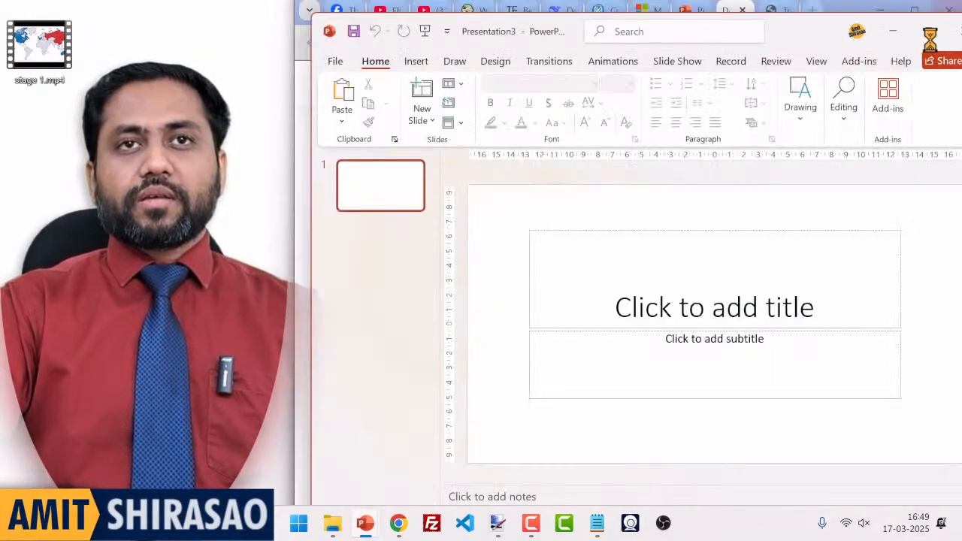
Step: Remove the title and subtitle placeholders from the new presentation's first slide
click(929, 33)
drag(663, 18, 673, 22)
drag(484, 194, 961, 387)
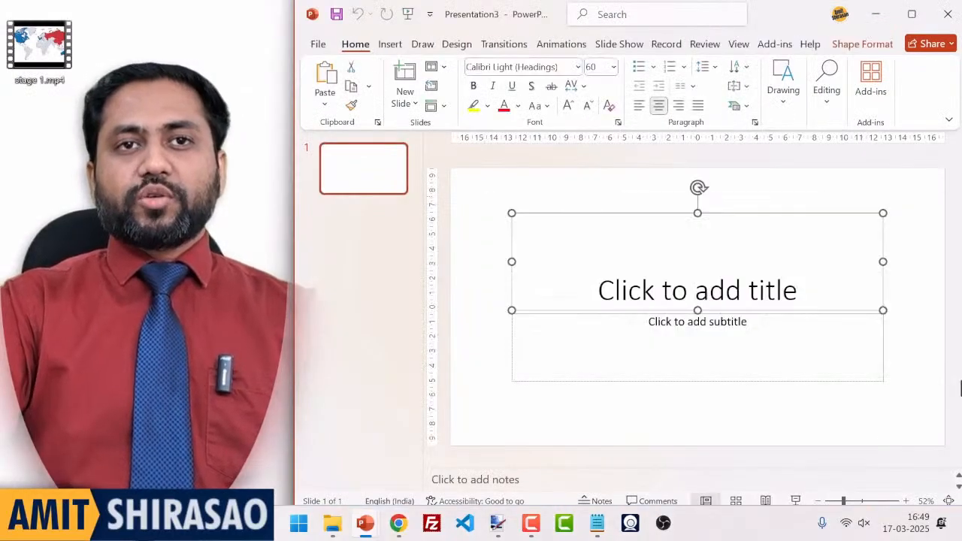
key(Delete)
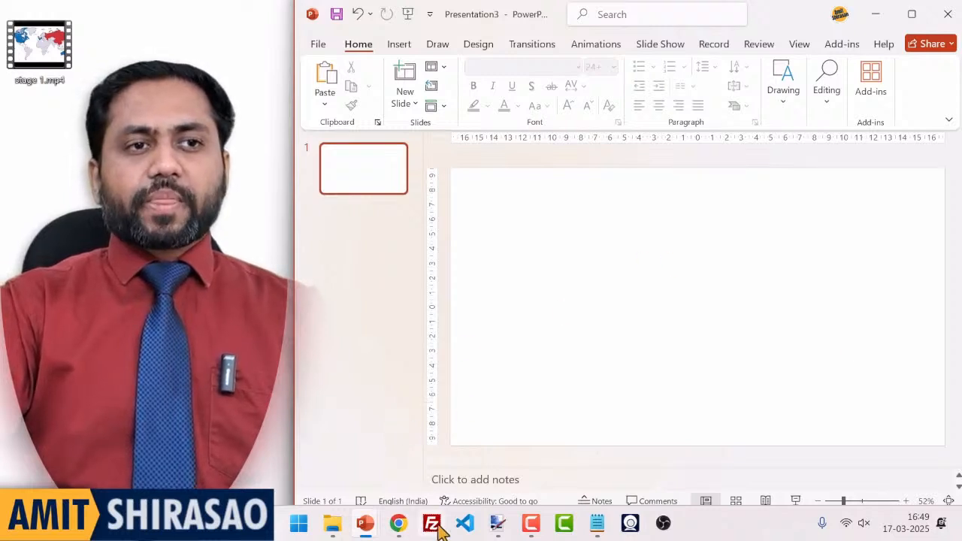
Step: Insert the world.svg file from the Downloads folder into the empty slide
click(333, 526)
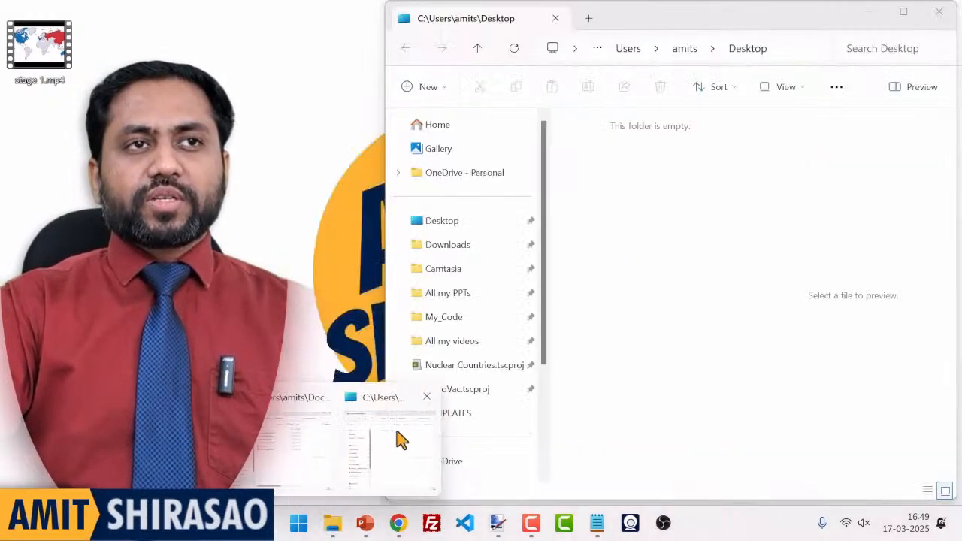
click(399, 439)
click(492, 248)
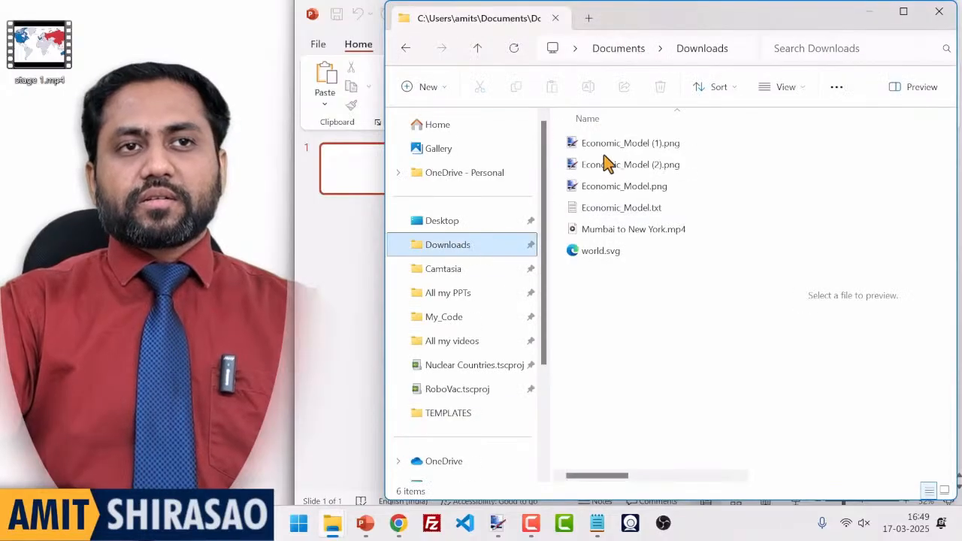
key(alt+Tab)
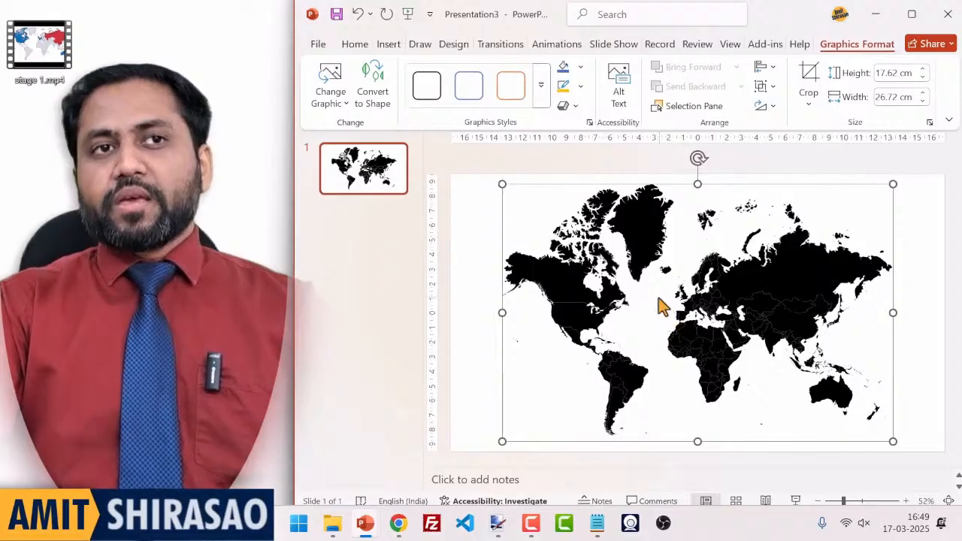
right_click(646, 238)
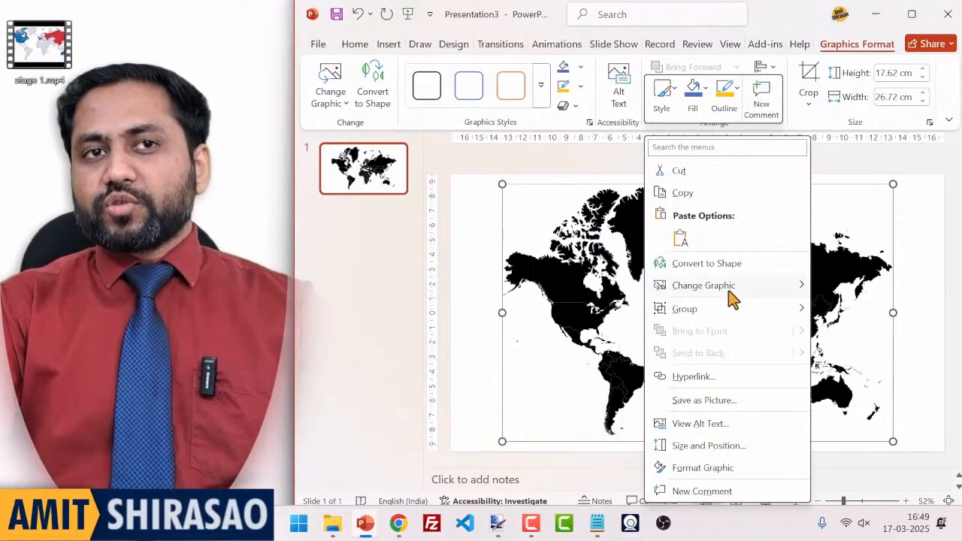
mouse_move(769, 278)
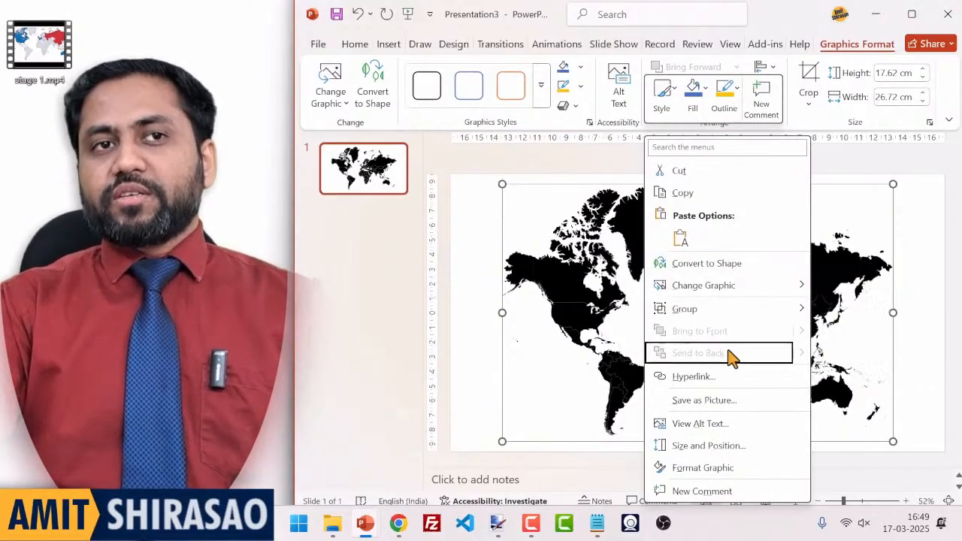
click(596, 303)
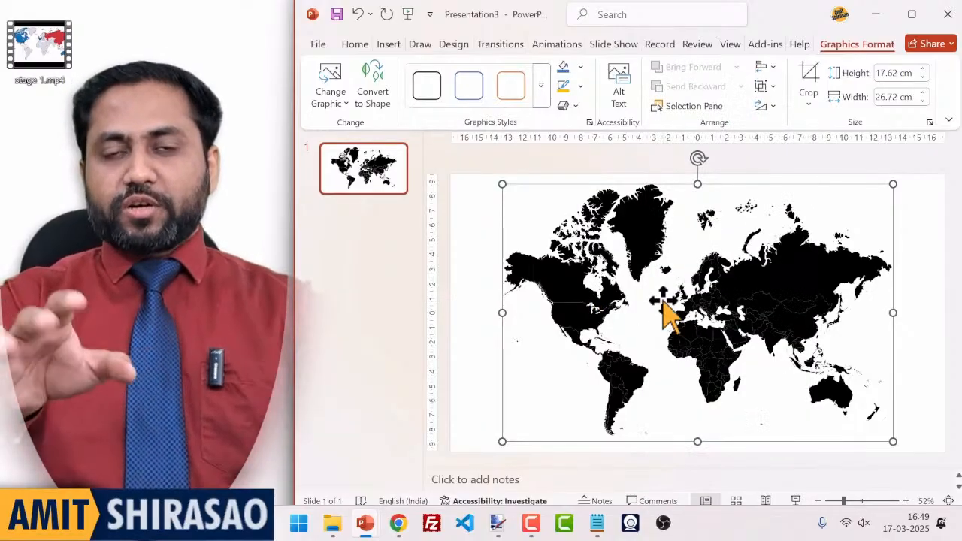
Step: Convert the world map graphic into separate country shapes and group all of them into one object
right_click(662, 303)
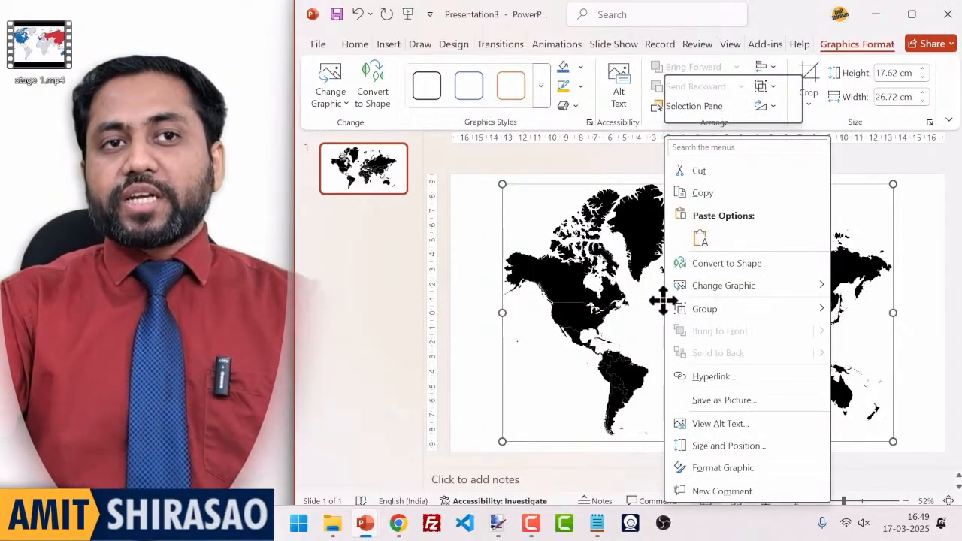
click(692, 265)
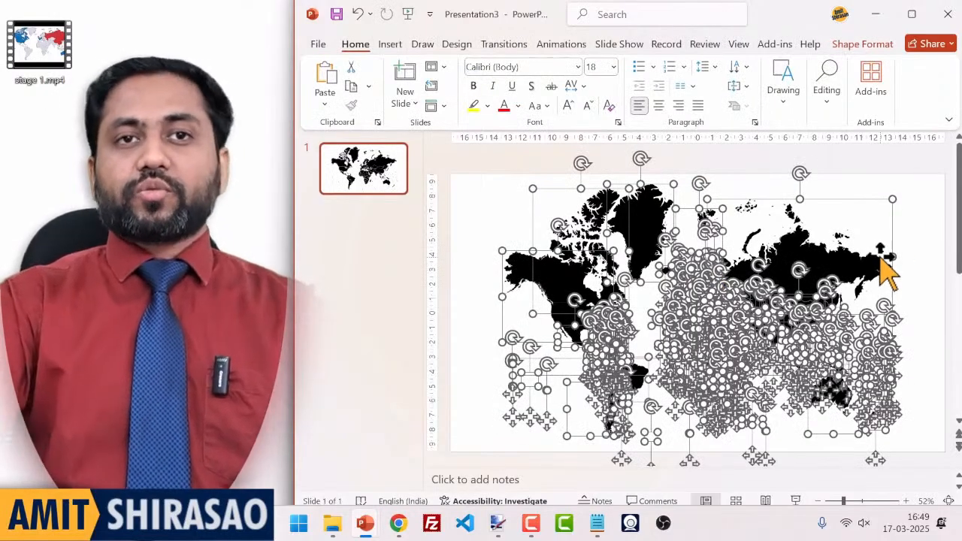
right_click(839, 255)
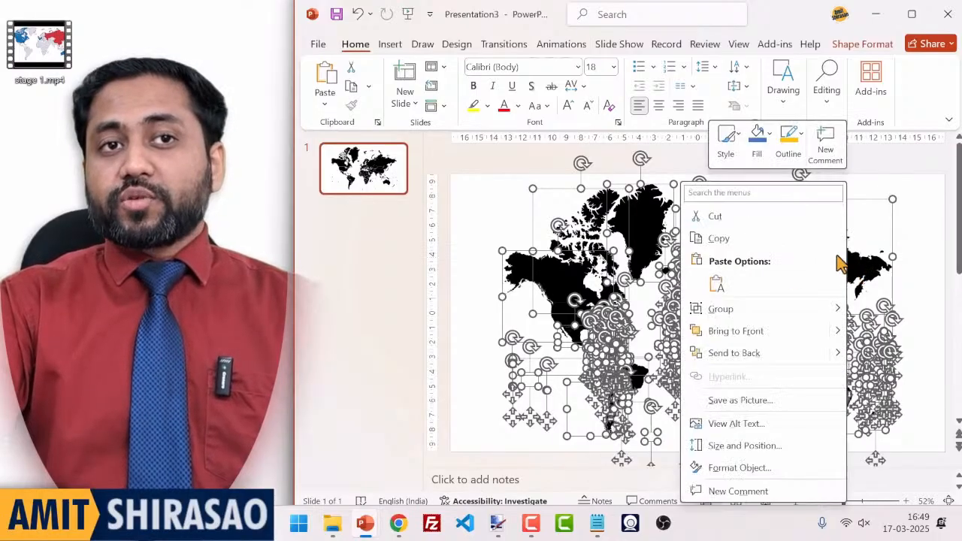
mouse_move(759, 306)
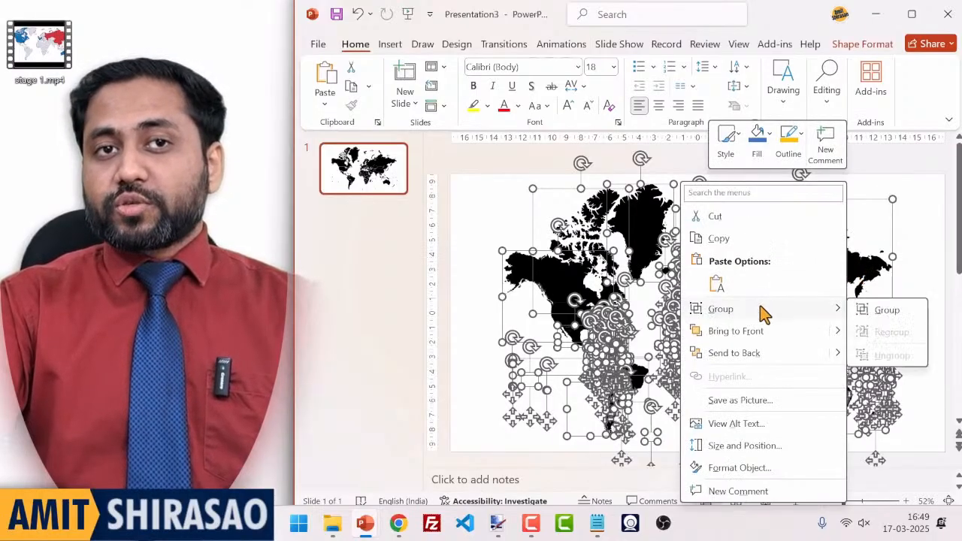
click(880, 311)
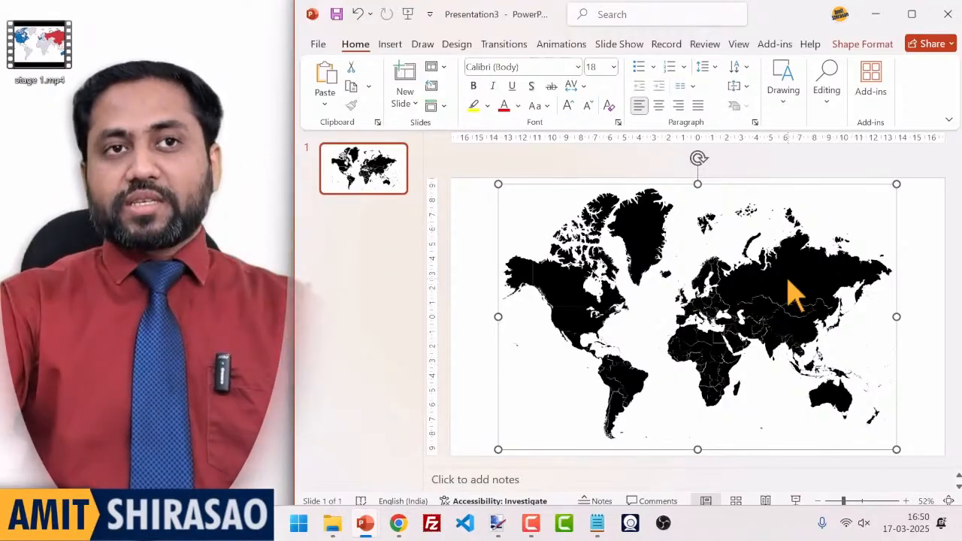
Step: Review the mapsvg.com world map page and the world.svg file in Downloads, and return to the presentation with the map
key(alt+Tab)
key(alt+Tab)
key(alt+Tab)
key(alt+Tab)
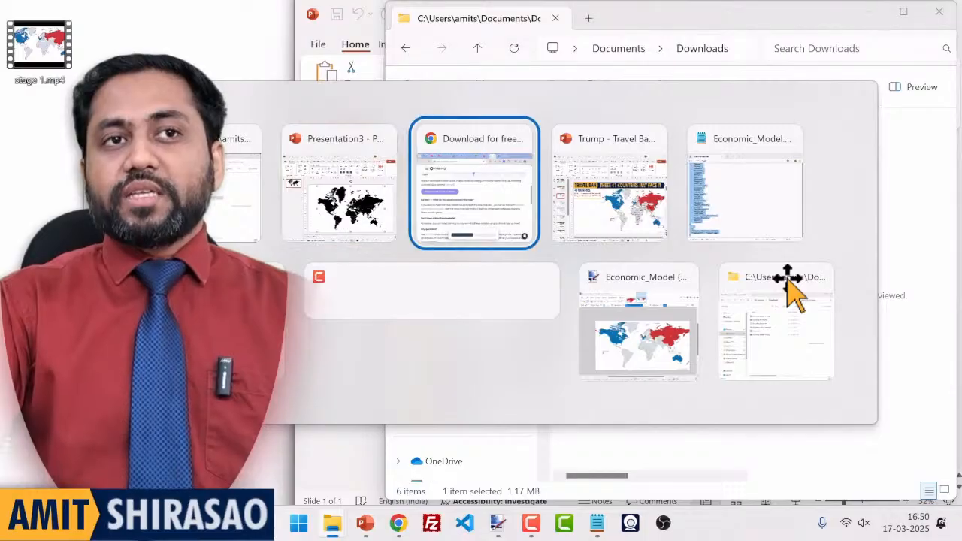
key(alt+shift+Tab)
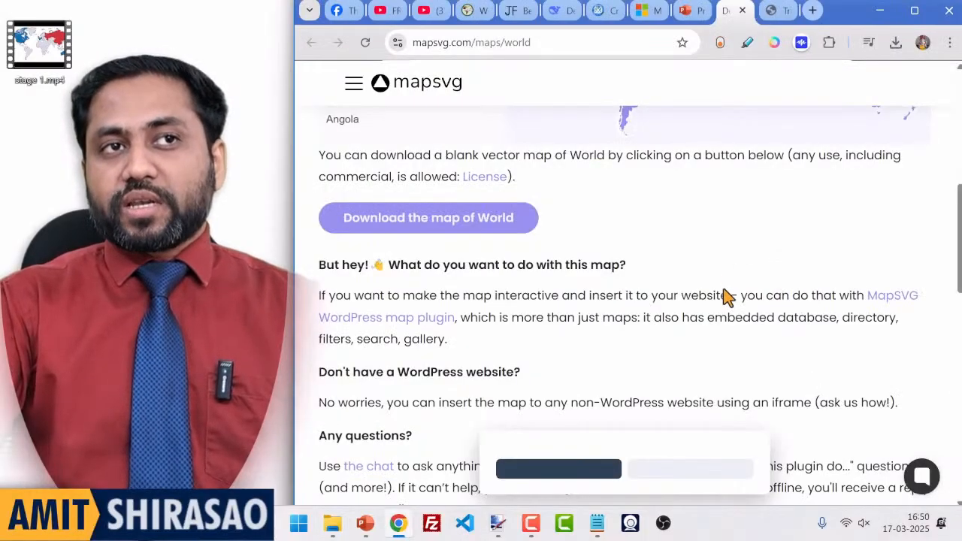
scroll(726, 296, up, 4)
scroll(718, 292, up, 2)
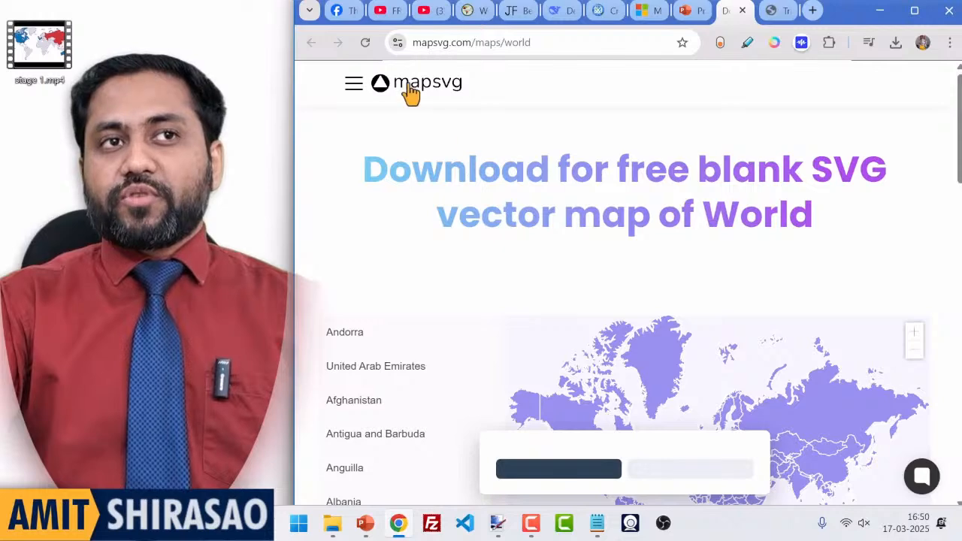
key(alt+Tab)
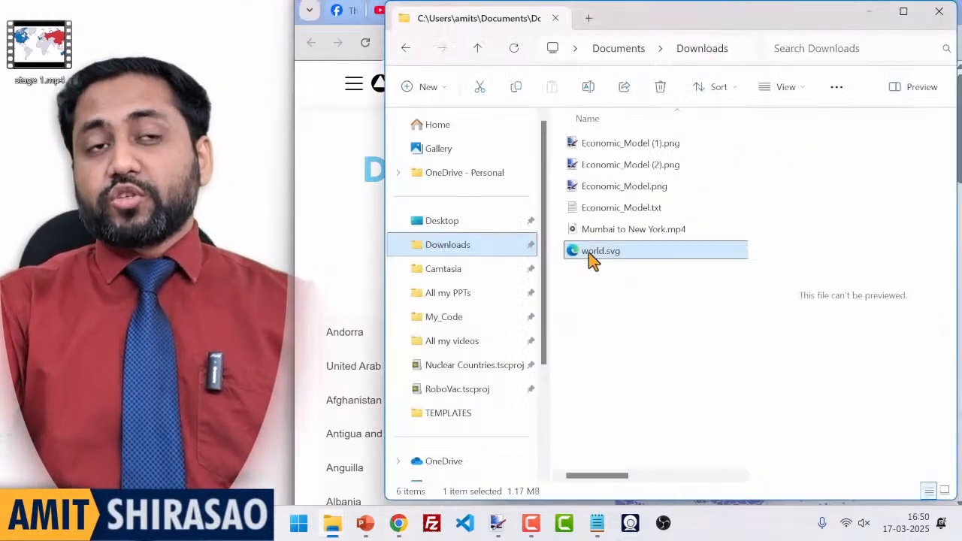
key(alt+Tab)
key(alt+Tab)
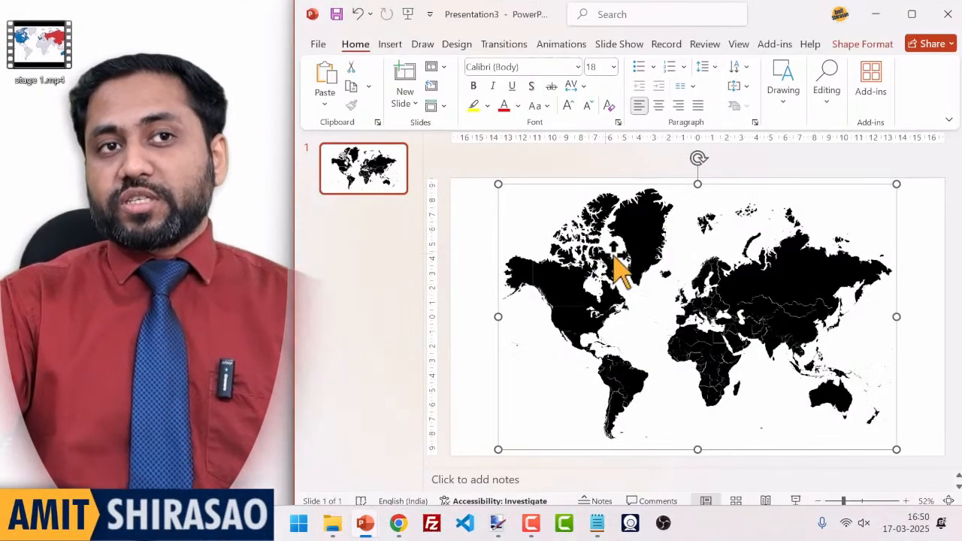